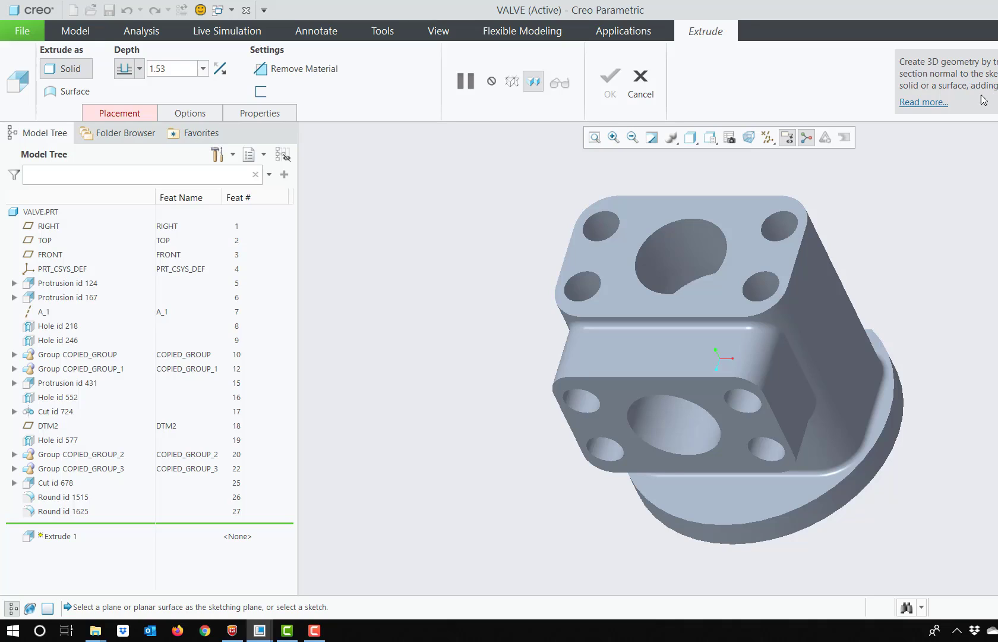
Leave the unfinished extrusion, open the Revolve tool to review its placement and angle options, and cancel it.
{"action": "left_click", "coordinate": [640, 80]}
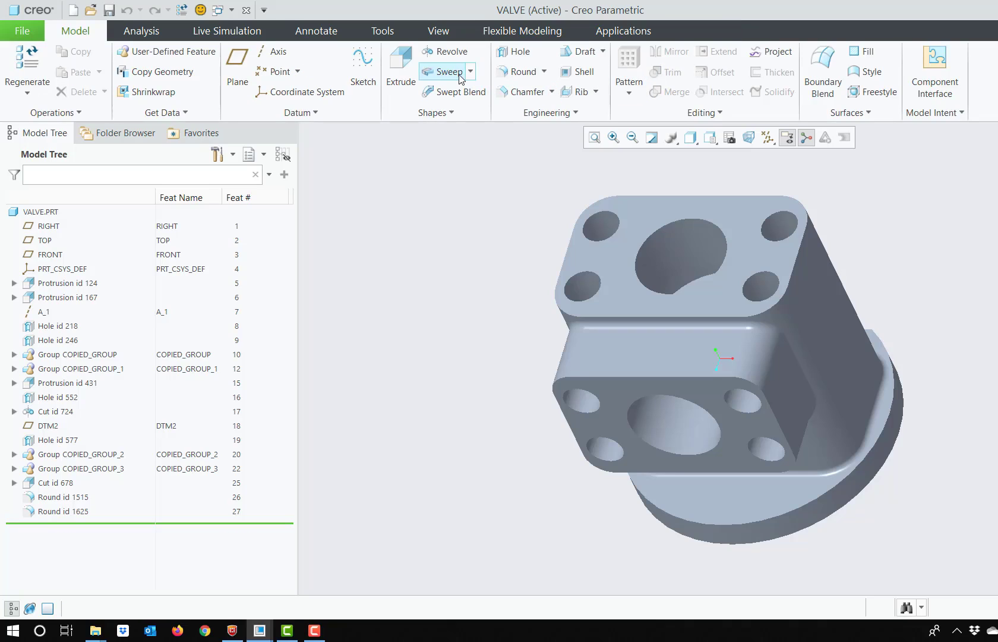
{"action": "left_click", "coordinate": [450, 51]}
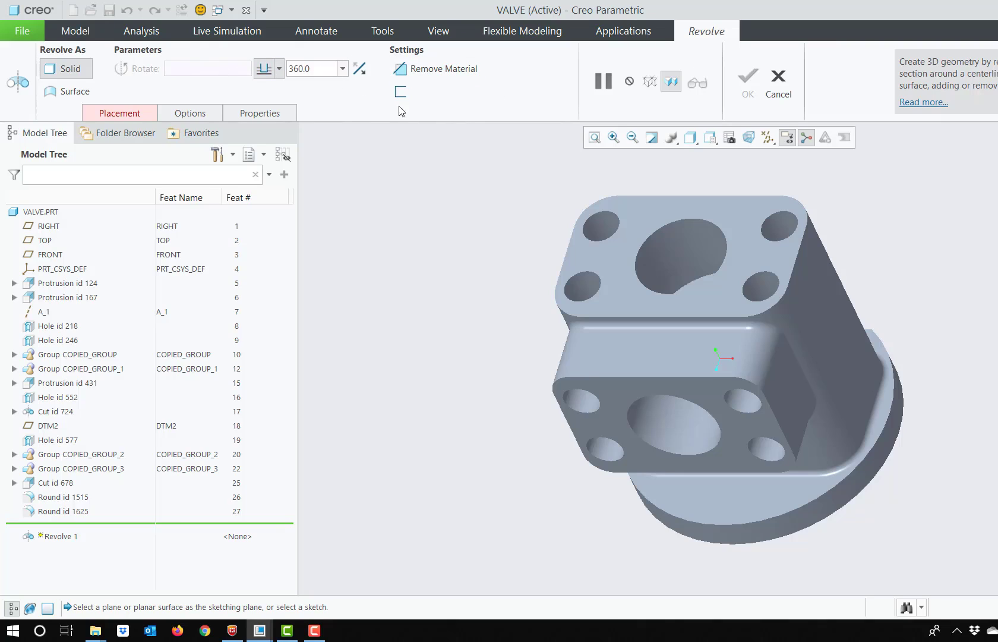
{"action": "left_click", "coordinate": [137, 114]}
{"action": "left_click", "coordinate": [189, 112]}
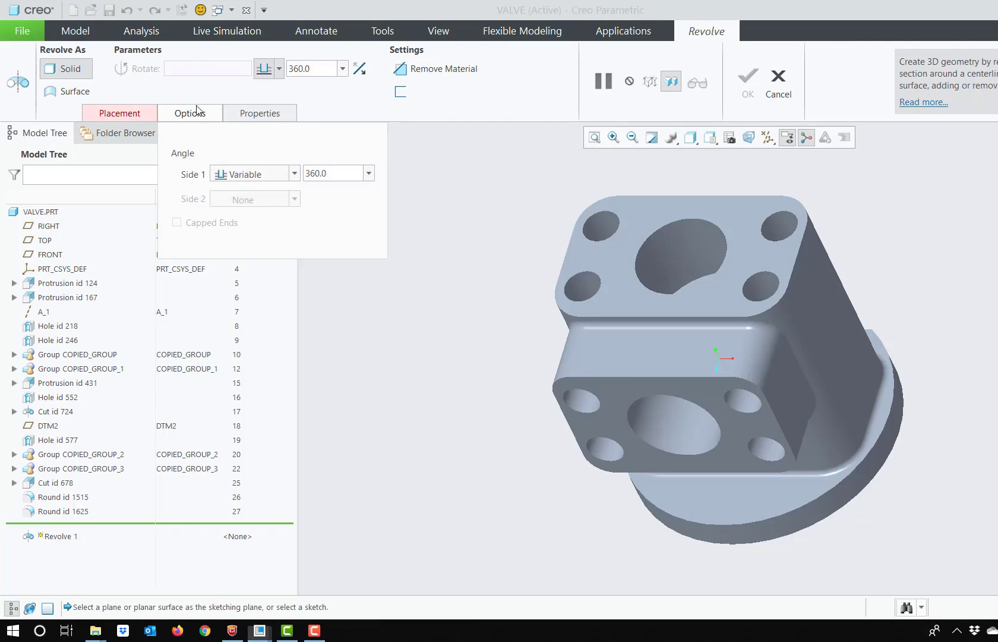
{"action": "left_click", "coordinate": [774, 91]}
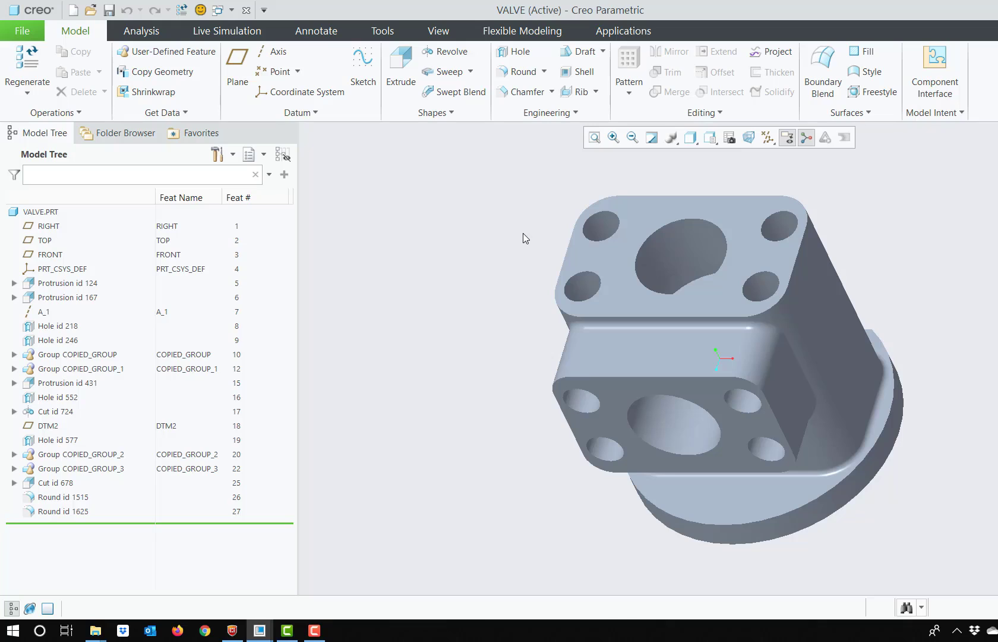
Select the base block, Protrusion id 124, behind the large hole and open its definition for editing.
{"action": "left_click", "coordinate": [669, 241]}
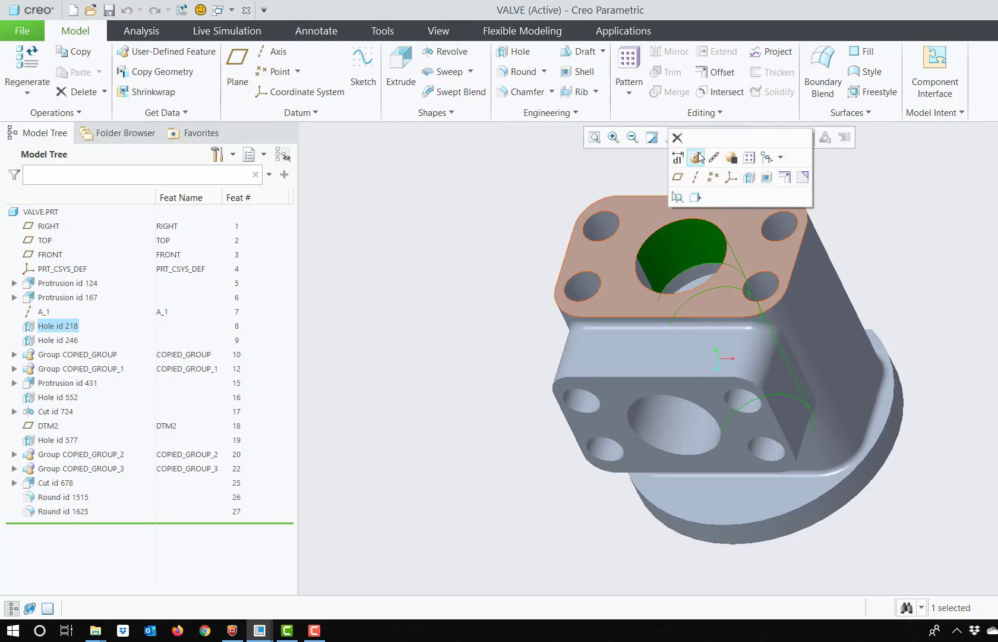
{"action": "right_click", "coordinate": [670, 238]}
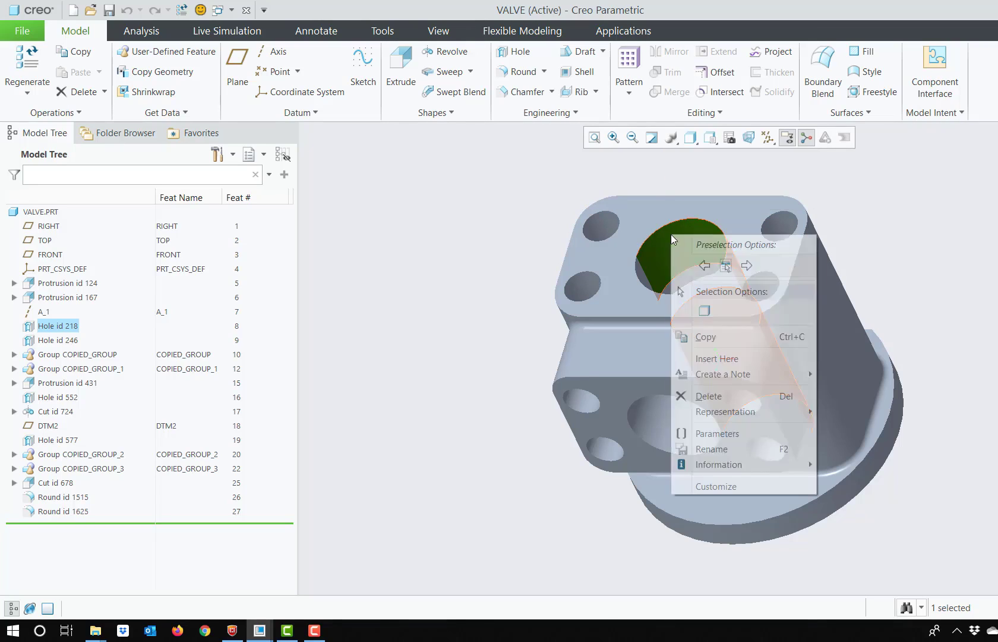
{"action": "left_click", "coordinate": [667, 241]}
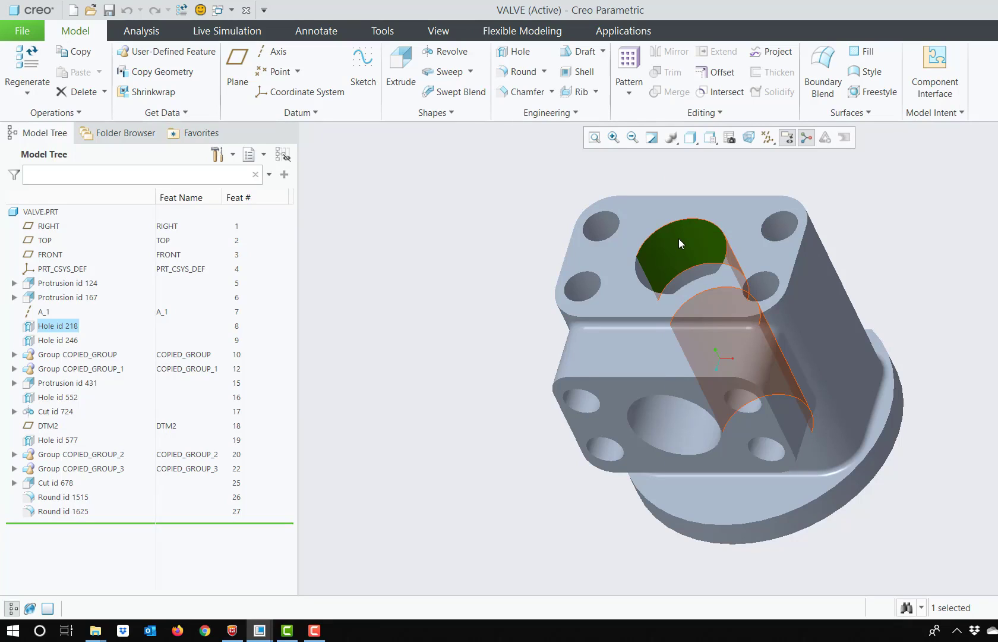
{"action": "left_click", "coordinate": [678, 233]}
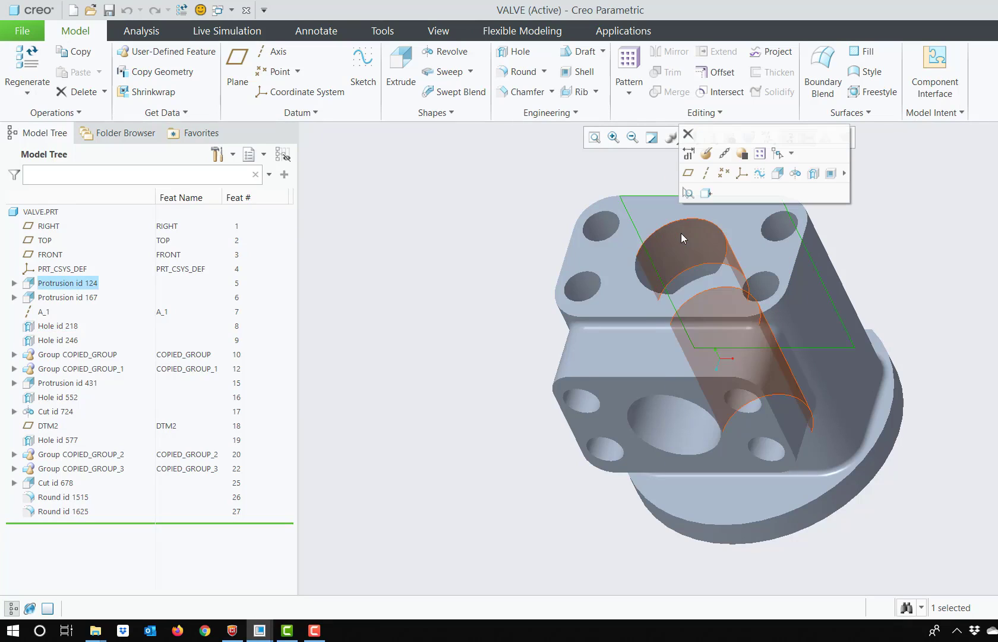
{"action": "left_click", "coordinate": [704, 155]}
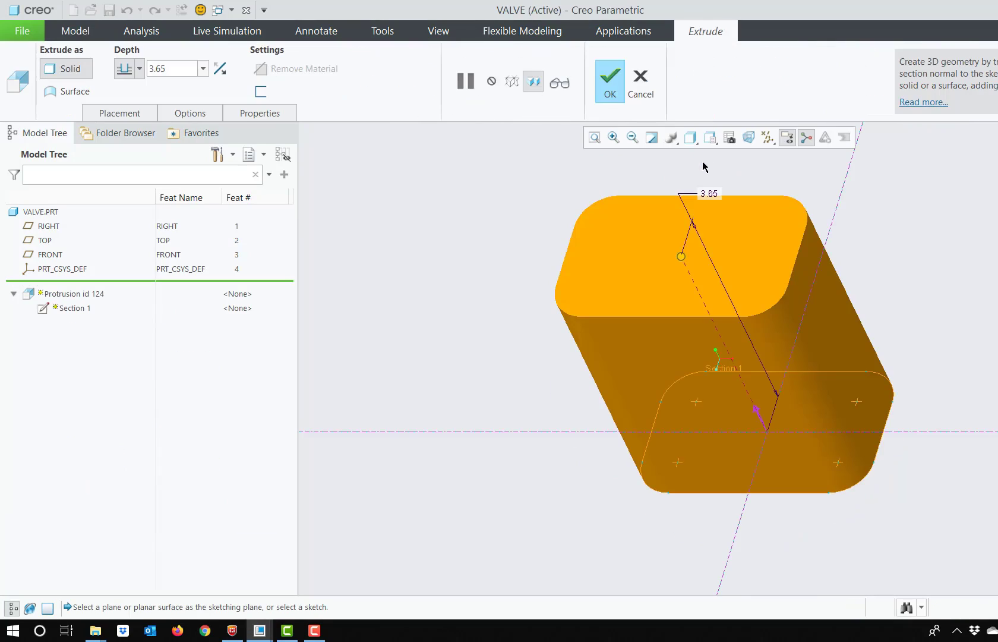
Open the base block's section sketch to inspect its dimensions and constraints, and return to the extrusion.
{"action": "left_click", "coordinate": [763, 275]}
{"action": "left_click", "coordinate": [726, 254]}
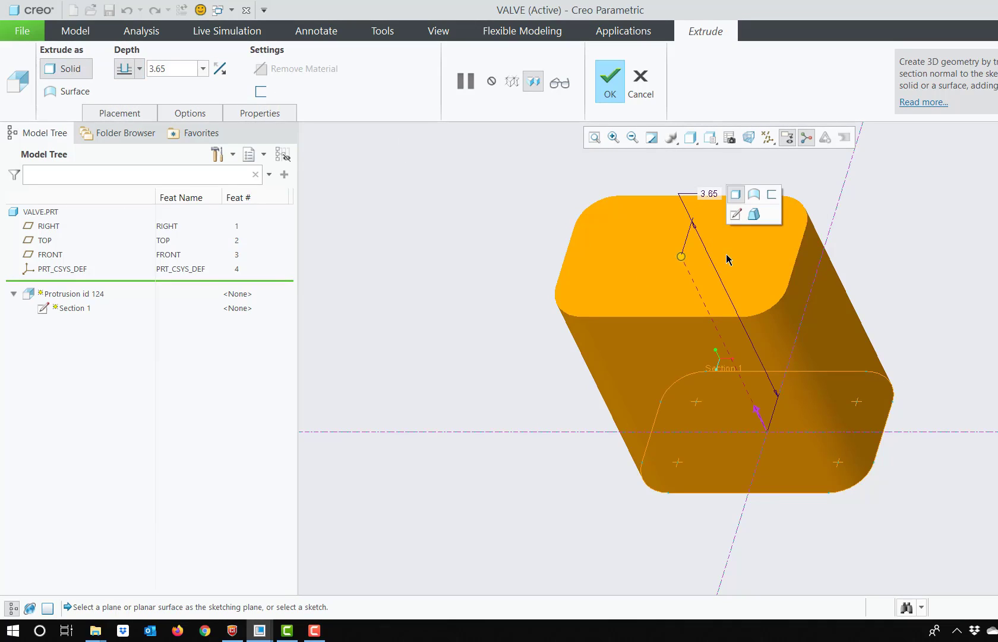
{"action": "left_click", "coordinate": [737, 214]}
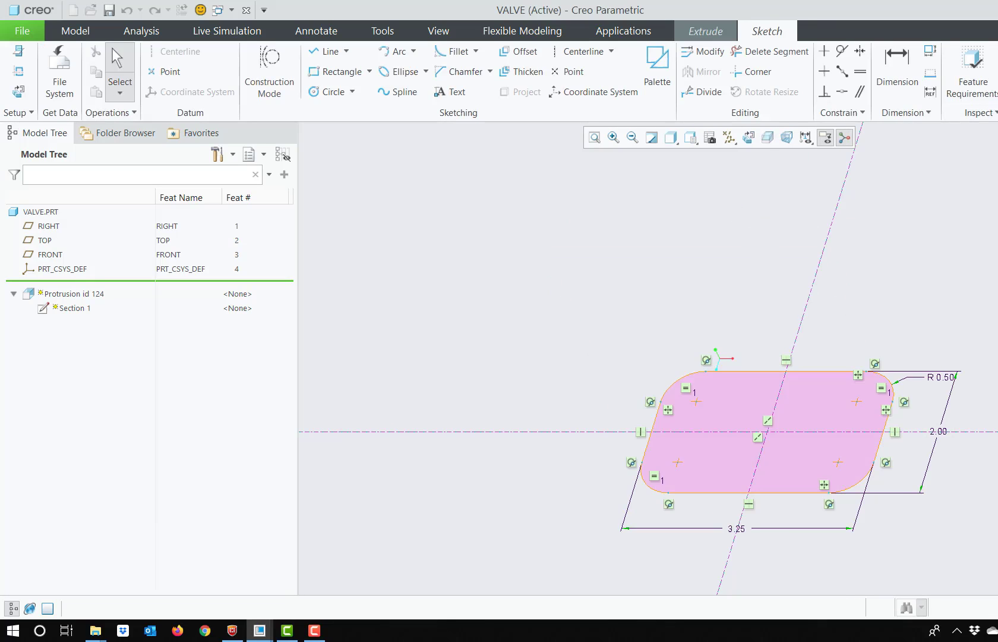
{"action": "left_click", "coordinate": [997, 70]}
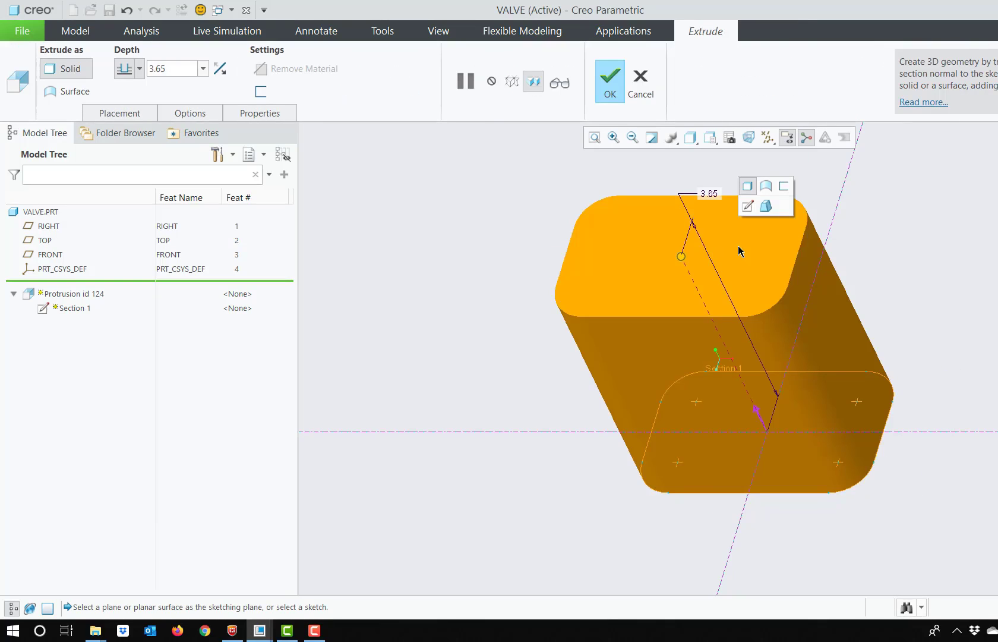
Try a taper on the block extrusion, and thicken its section into a 0.04 wall.
{"action": "left_click", "coordinate": [766, 206]}
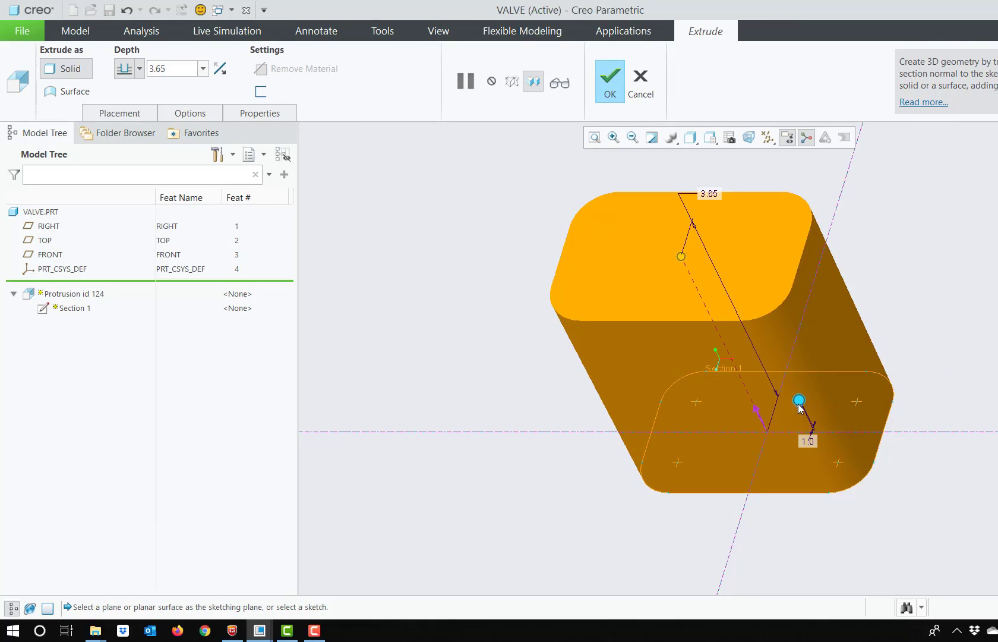
{"action": "mouse_move", "coordinate": [800, 404]}
{"action": "left_mouse_down"}
{"action": "mouse_move", "coordinate": [794, 409]}
{"action": "mouse_move", "coordinate": [799, 399]}
{"action": "left_mouse_up"}
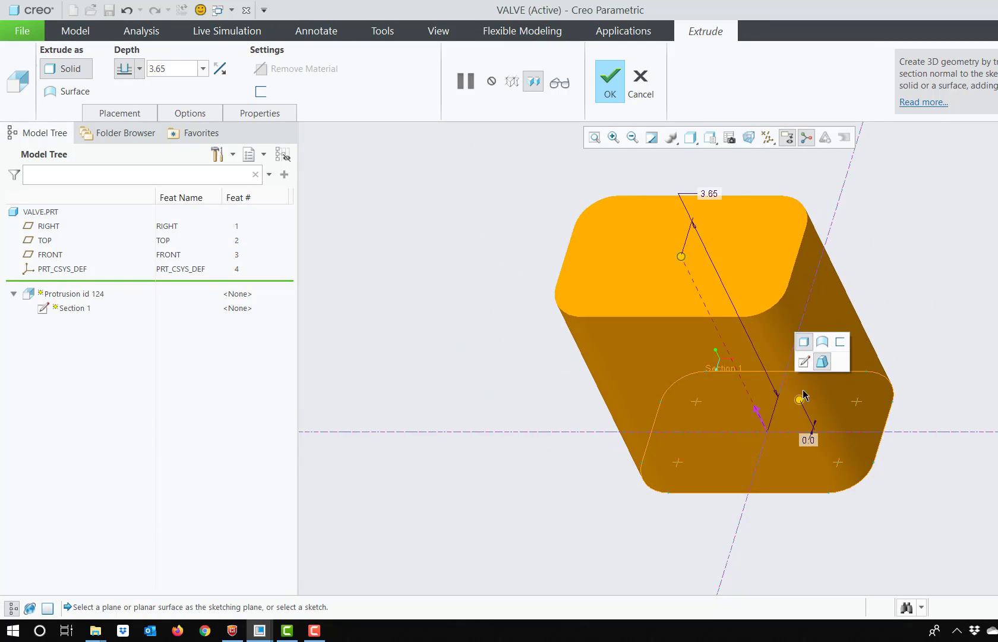
{"action": "left_click", "coordinate": [839, 343]}
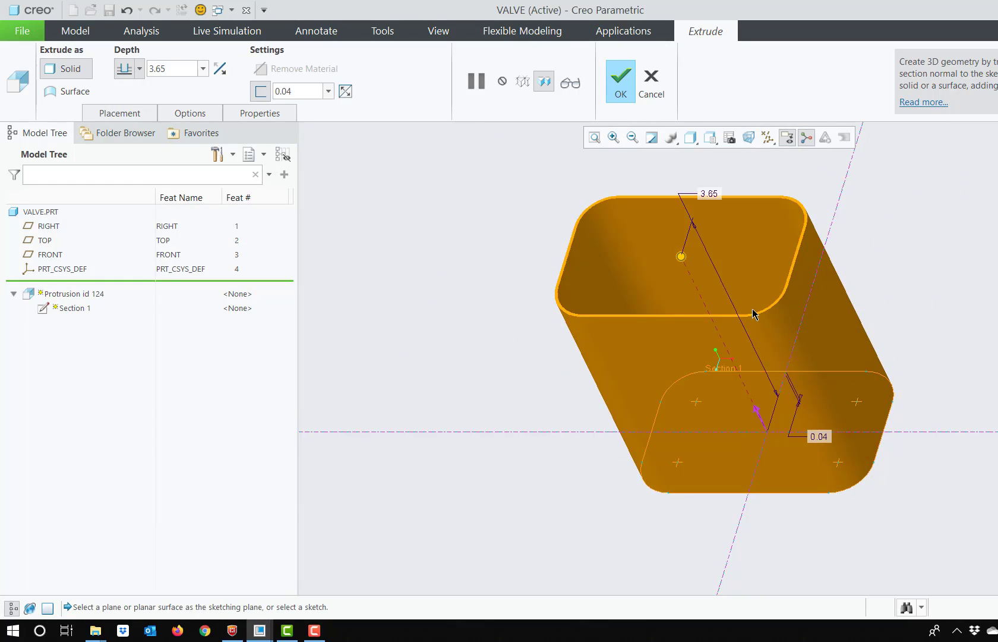
Review the thin-walled extrusion's depth and material side options, accept the redefinition, and undo it.
{"action": "right_click", "coordinate": [846, 249]}
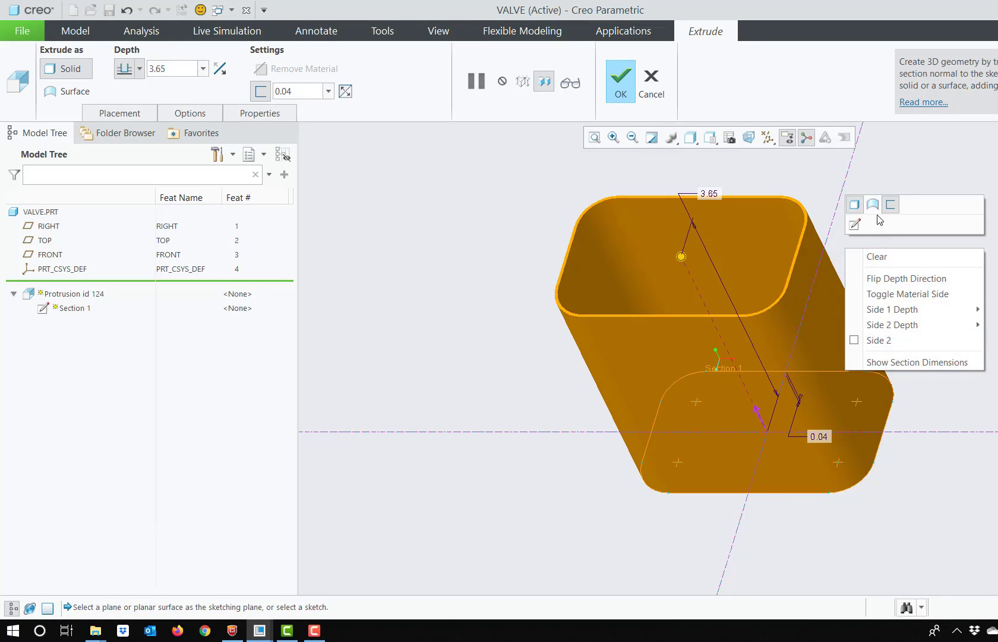
{"action": "left_click", "coordinate": [804, 249]}
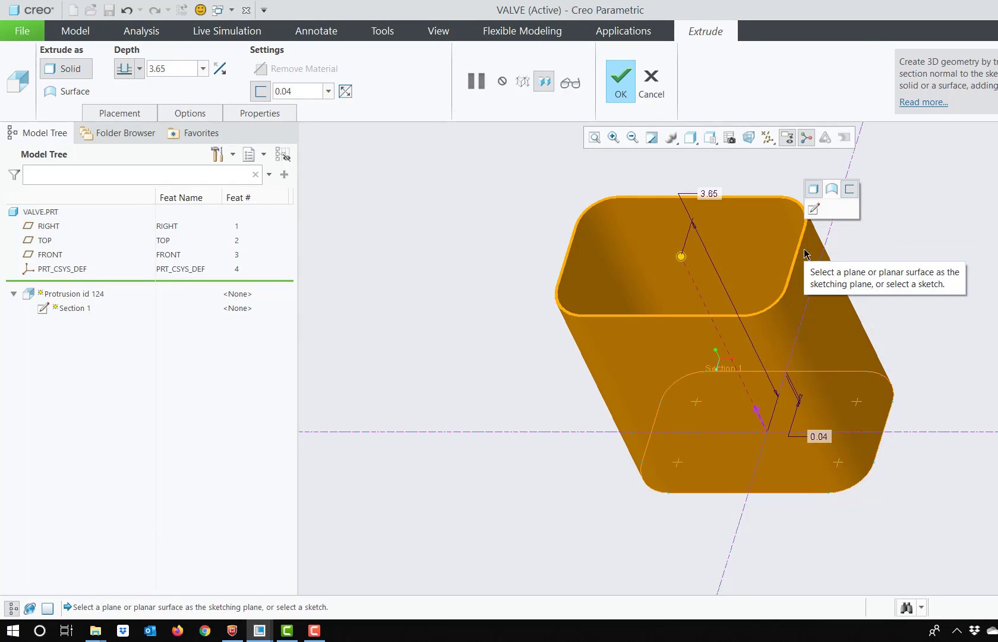
{"action": "right_click", "coordinate": [804, 248]}
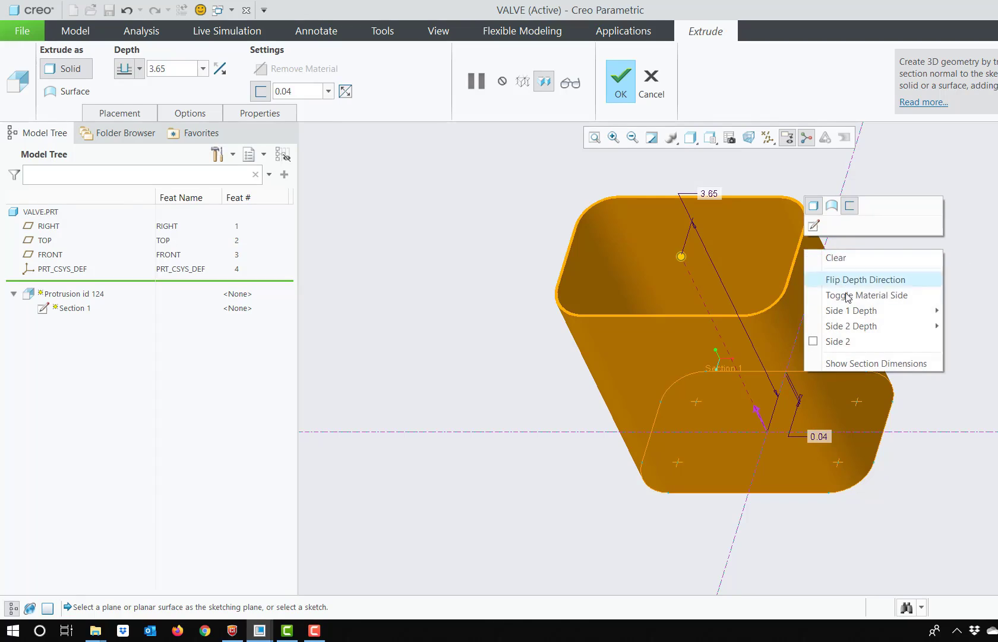
{"action": "left_click", "coordinate": [622, 95]}
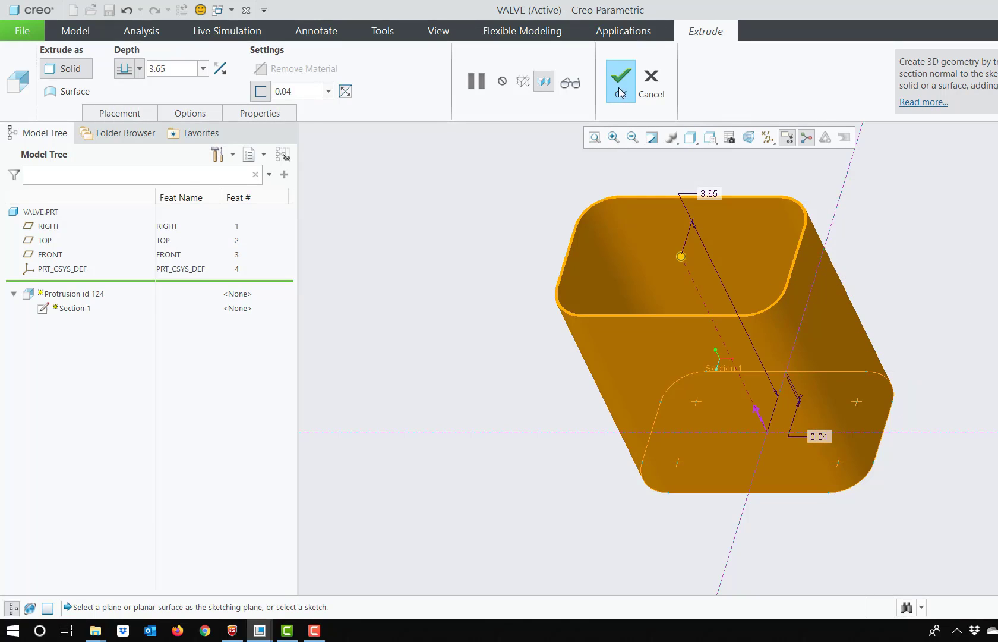
{"action": "left_click", "coordinate": [621, 92]}
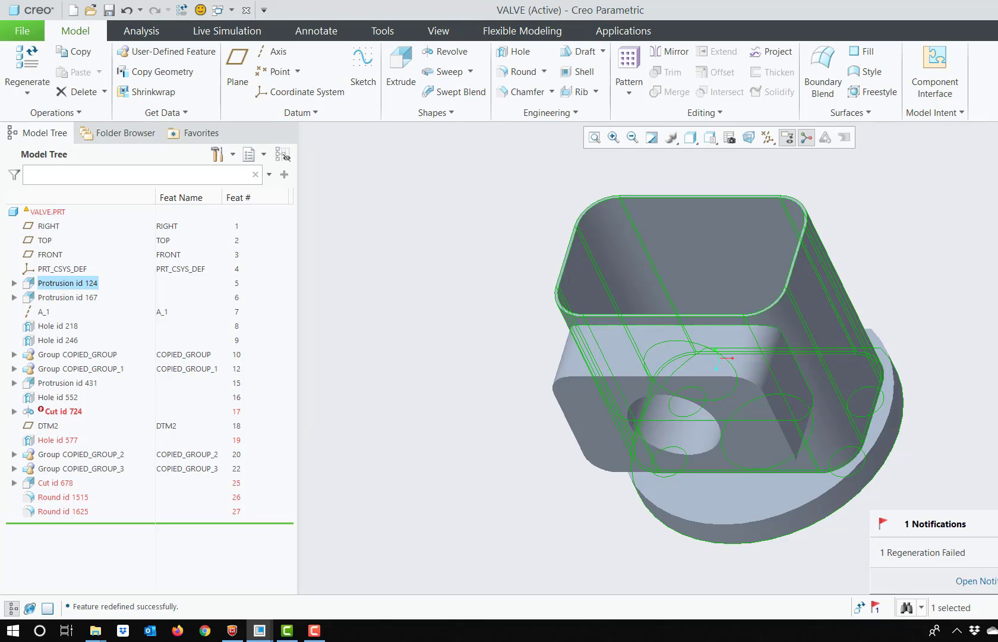
{"action": "key", "text": "ctrl+g"}
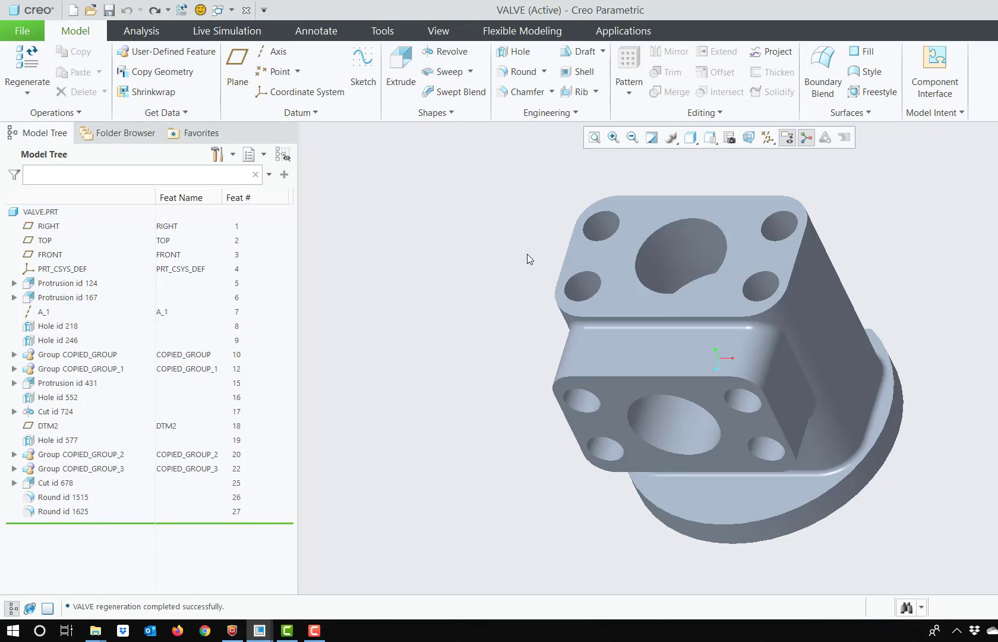
Reopen the base block's definition, try the Symmetric and To Selected depth types, and return to Blind with depth 3.65.
{"action": "left_click", "coordinate": [618, 305]}
{"action": "left_click", "coordinate": [647, 225]}
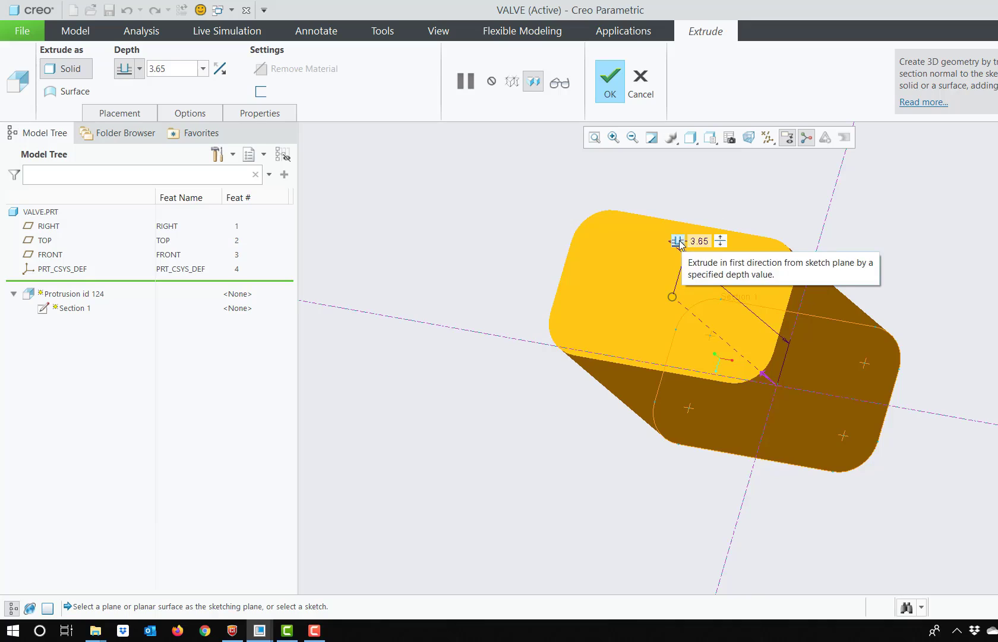
{"action": "left_click", "coordinate": [678, 241]}
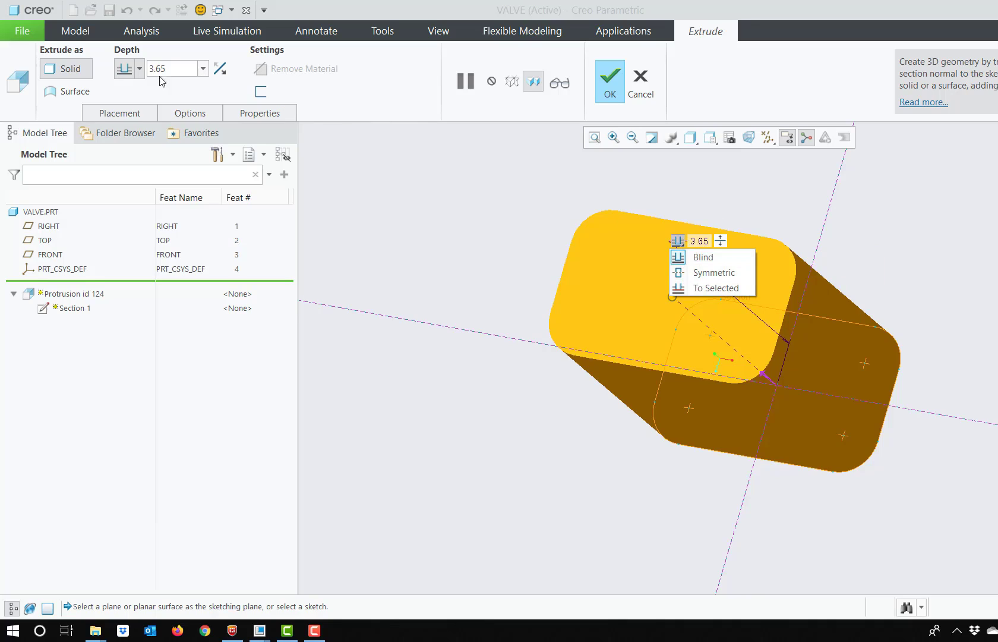
{"action": "left_click", "coordinate": [711, 273]}
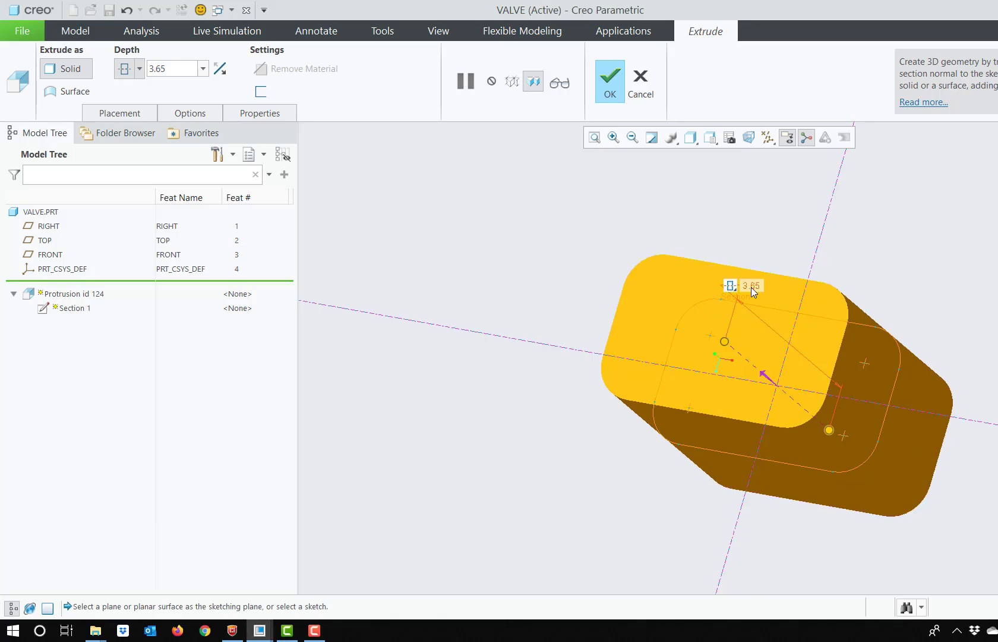
{"action": "left_click", "coordinate": [732, 285]}
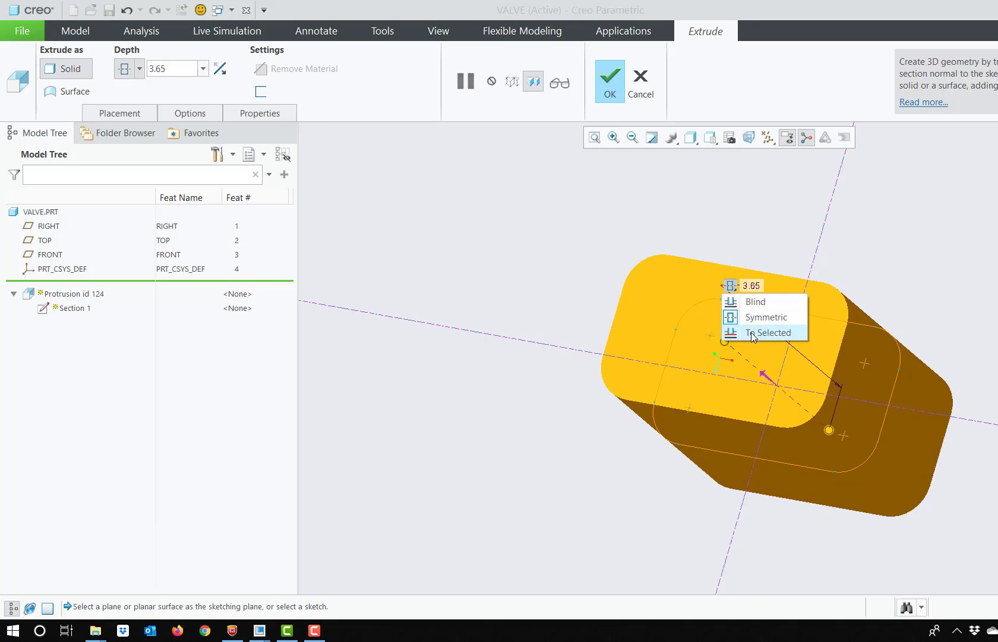
{"action": "left_click", "coordinate": [752, 334]}
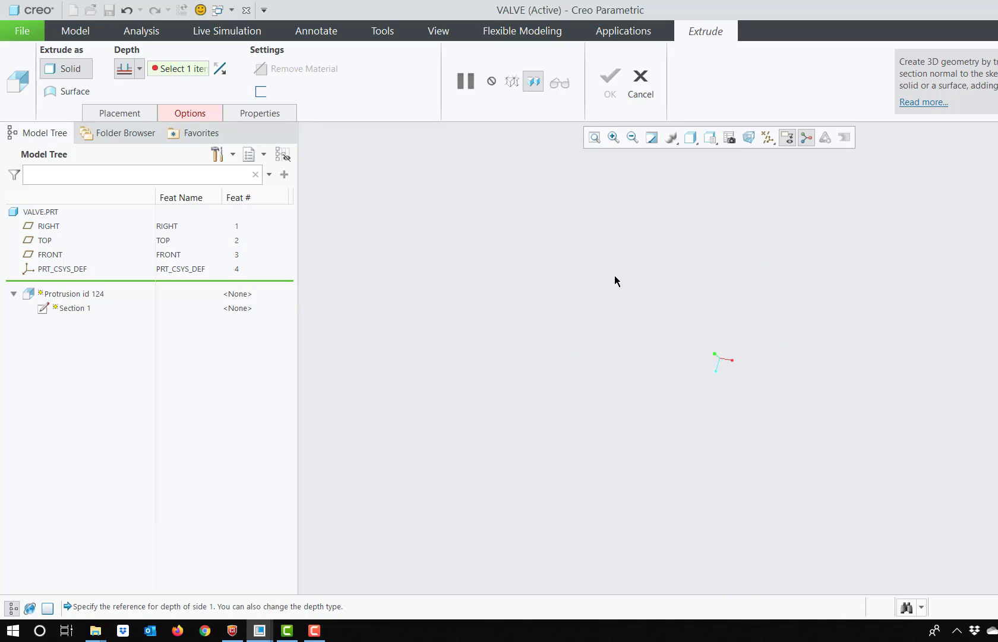
{"action": "left_click", "coordinate": [140, 69]}
{"action": "left_click", "coordinate": [129, 114]}
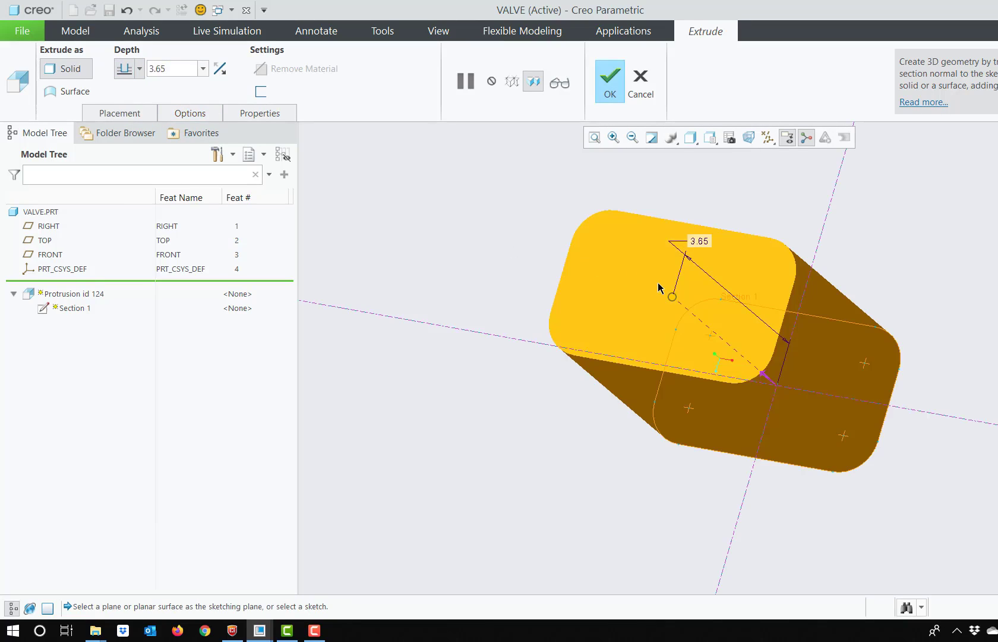
Check which view and modeling commands are available while redefining the block, and accept the extrusion.
{"action": "mouse_move", "coordinate": [704, 240]}
{"action": "left_click", "coordinate": [438, 32]}
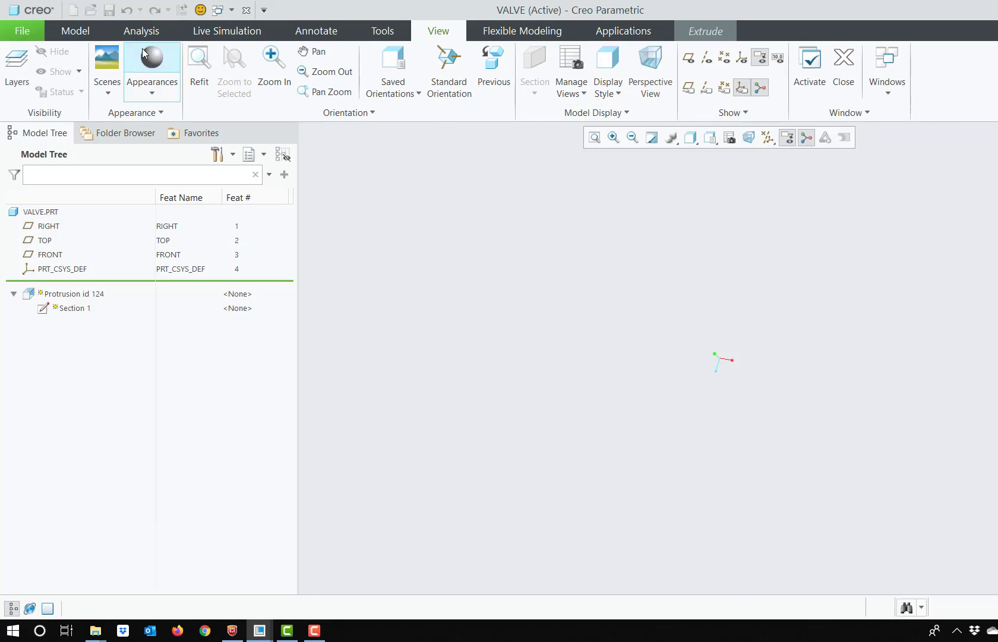
{"action": "left_click", "coordinate": [81, 32]}
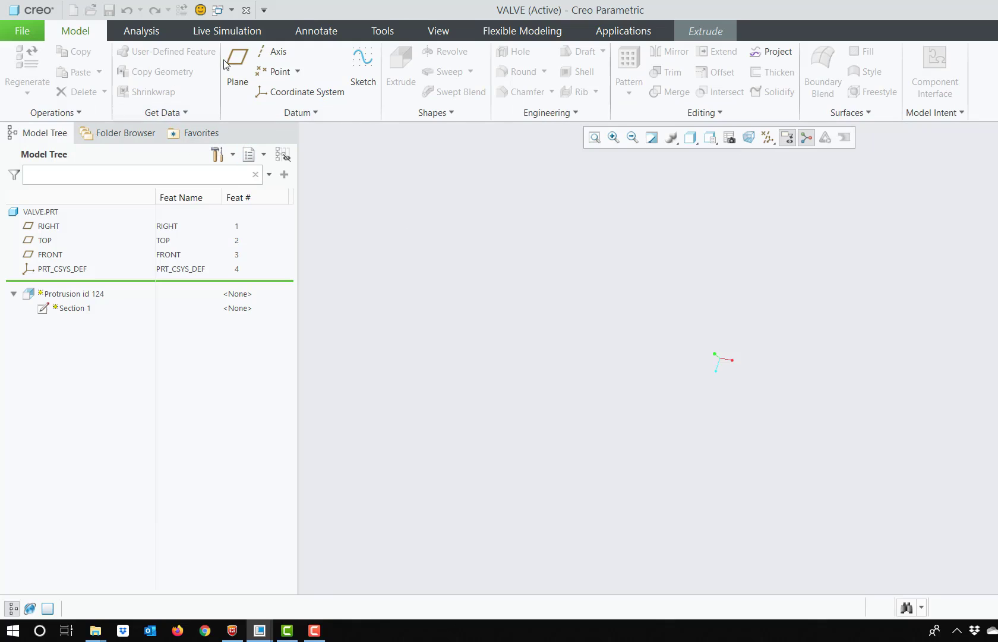
{"action": "left_click", "coordinate": [705, 31]}
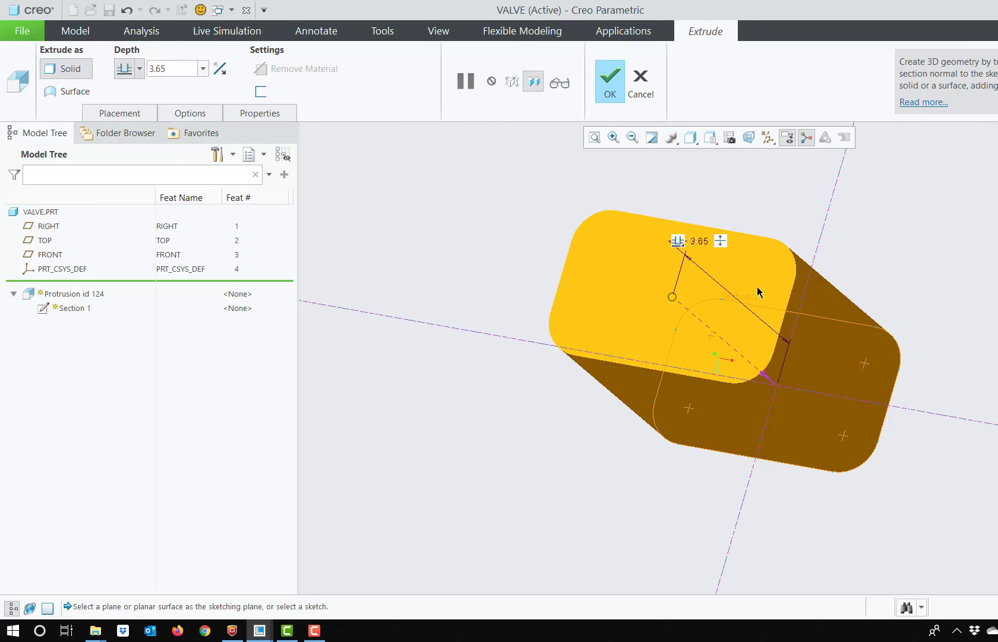
{"action": "mouse_move", "coordinate": [766, 209]}
{"action": "middle_mouse_down"}
{"action": "mouse_move", "coordinate": [788, 197]}
{"action": "mouse_move", "coordinate": [767, 229]}
{"action": "mouse_move", "coordinate": [770, 222]}
{"action": "middle_mouse_up"}
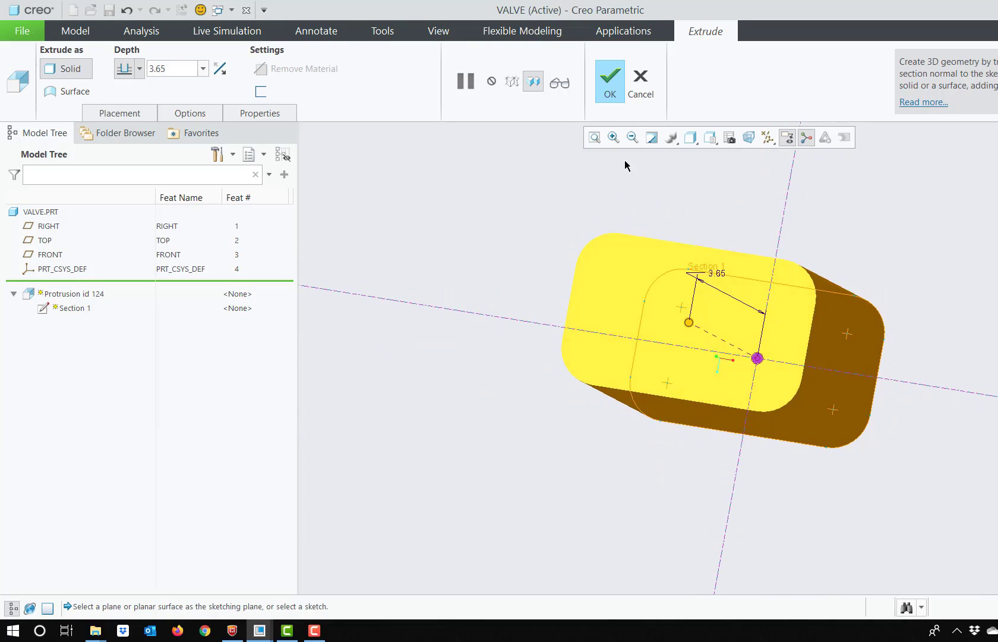
{"action": "left_click", "coordinate": [609, 88]}
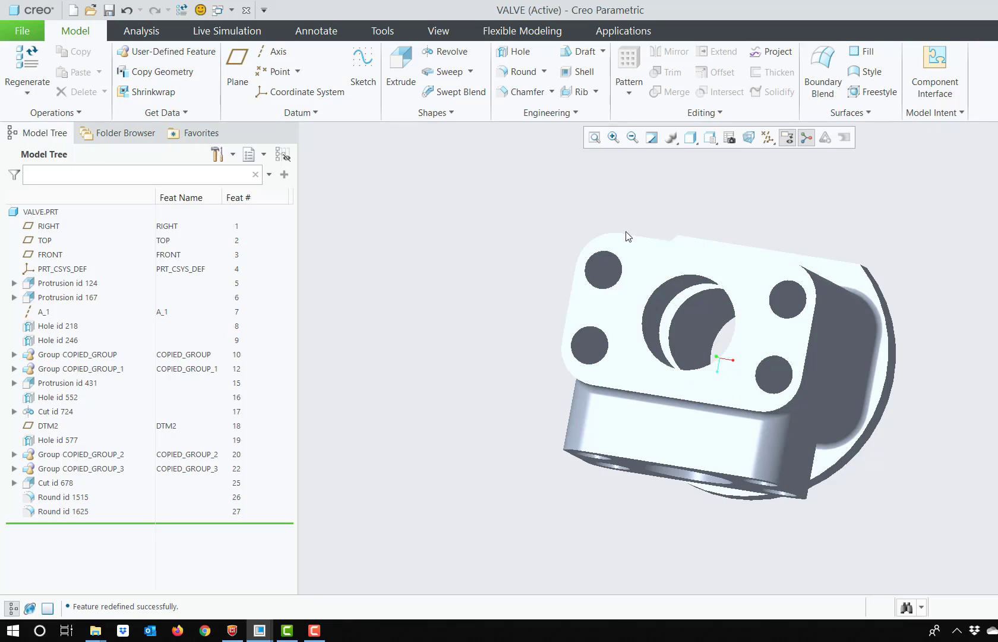
Open the model tree column setup and remove the Feat # and Feat Name columns from the displayed list.
{"action": "middle_click_drag", "start_coordinate": [654, 294], "coordinate": [659, 255]}
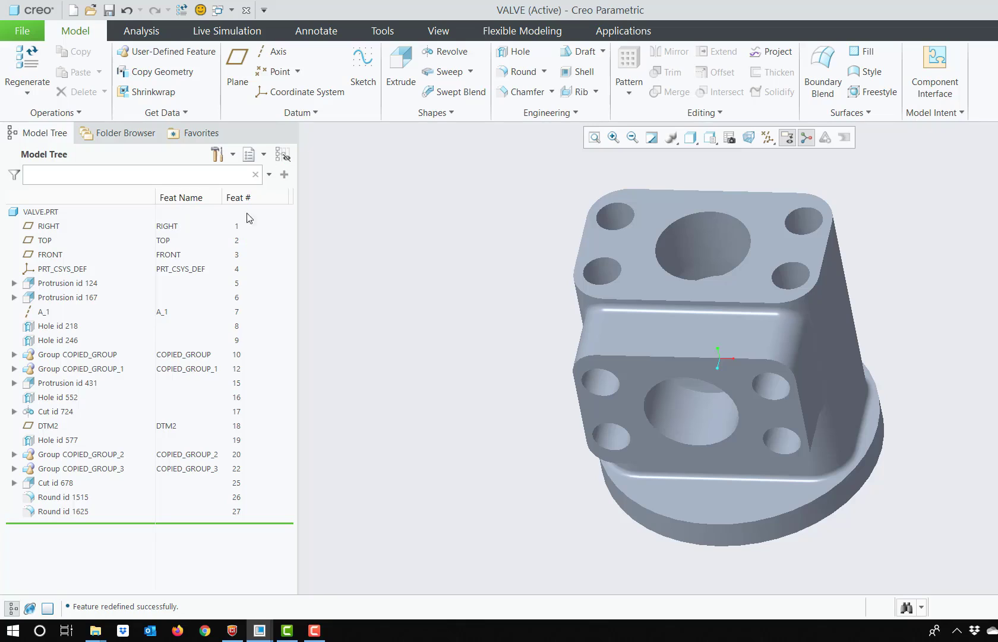
{"action": "left_click", "coordinate": [261, 155]}
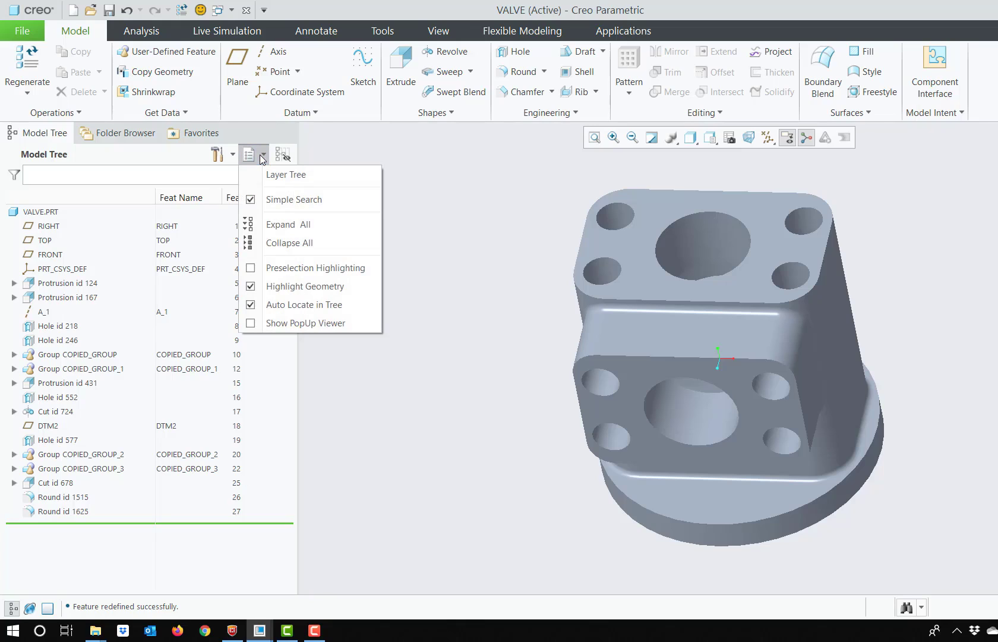
{"action": "left_click", "coordinate": [233, 156]}
{"action": "left_click", "coordinate": [232, 156]}
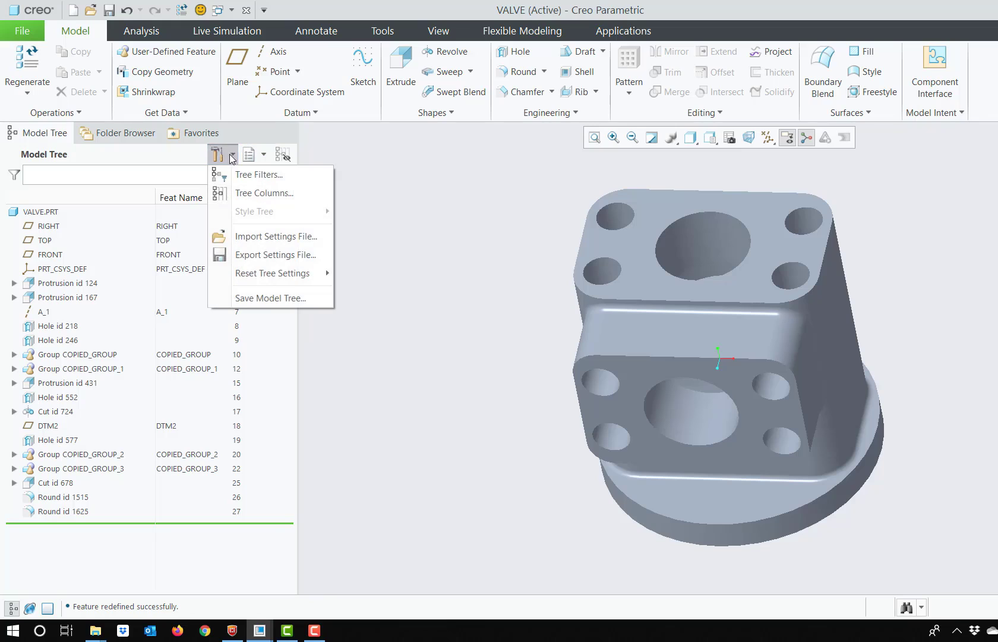
{"action": "left_click", "coordinate": [266, 194]}
{"action": "left_click", "coordinate": [636, 260]}
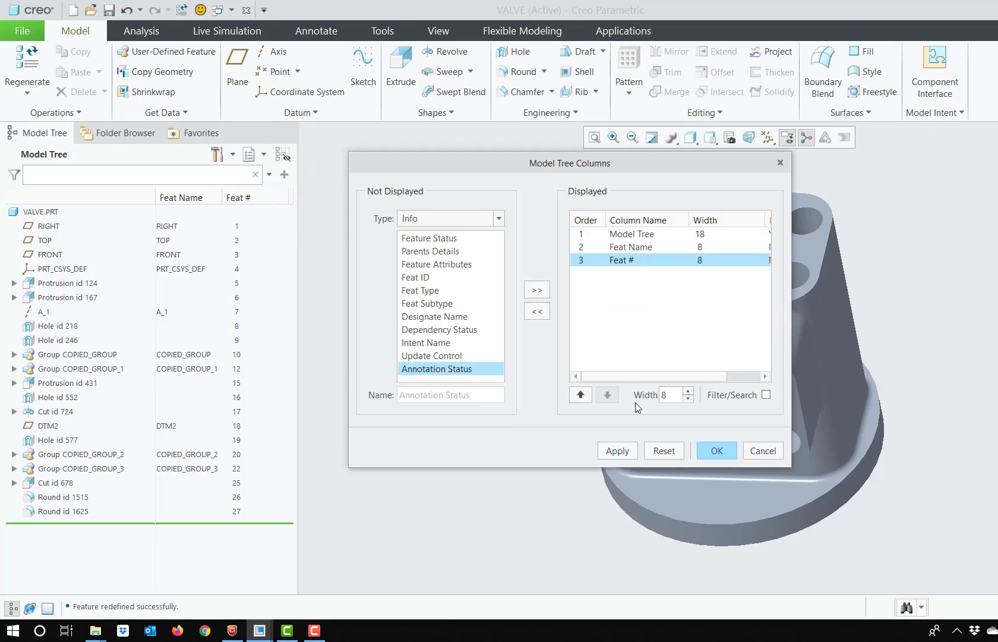
{"action": "left_click", "coordinate": [537, 310]}
{"action": "left_click", "coordinate": [537, 311]}
Add the Feat ID, Feat Subtype and Dependency Status columns to the displayed model tree columns.
{"action": "left_click", "coordinate": [423, 290]}
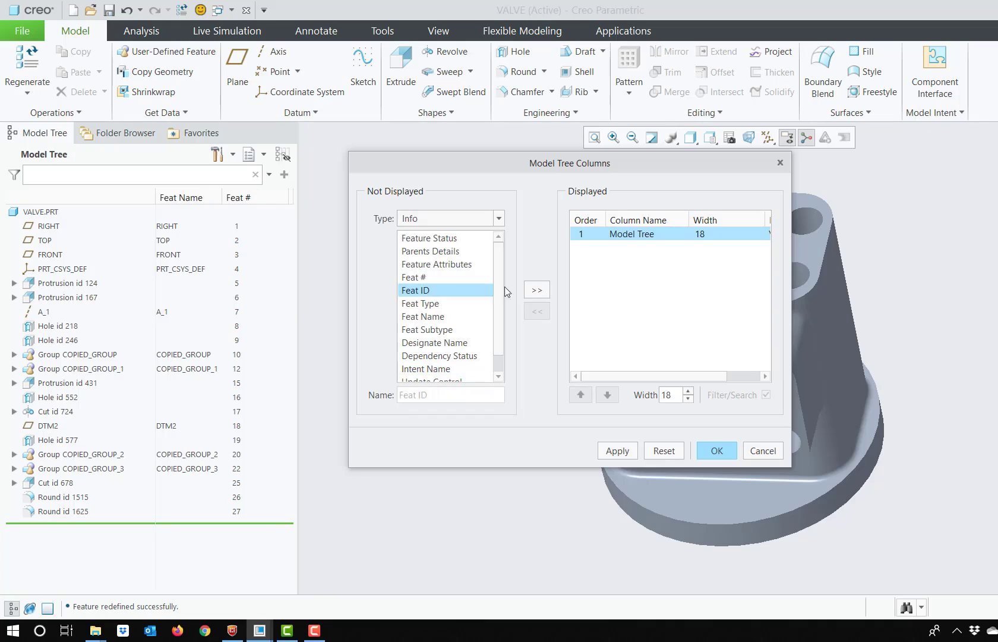
{"action": "left_click", "coordinate": [537, 290]}
{"action": "left_click", "coordinate": [423, 316]}
{"action": "left_click", "coordinate": [536, 290]}
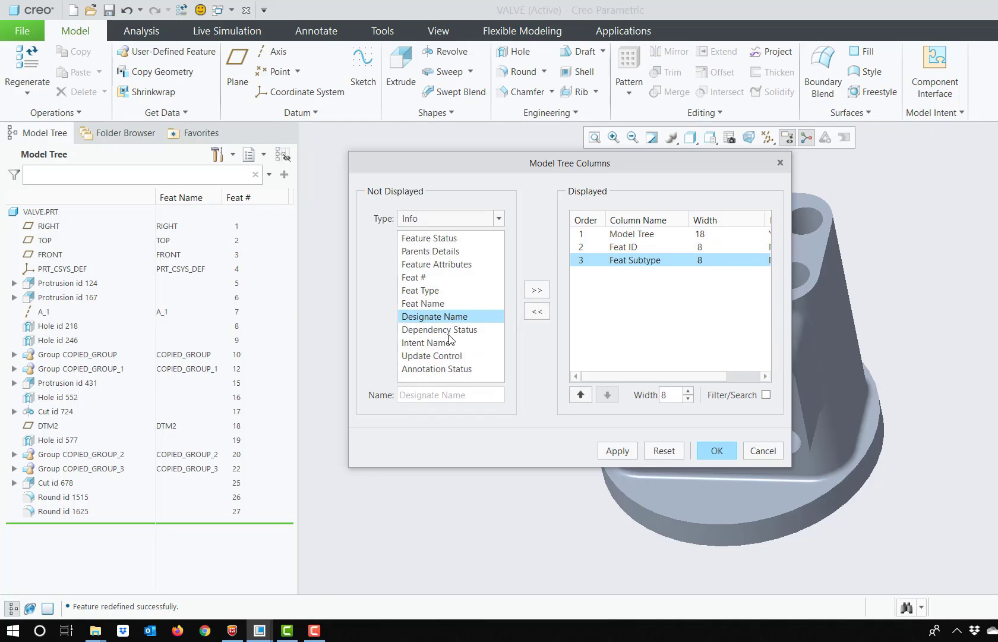
{"action": "left_click", "coordinate": [472, 330]}
{"action": "left_click", "coordinate": [536, 289]}
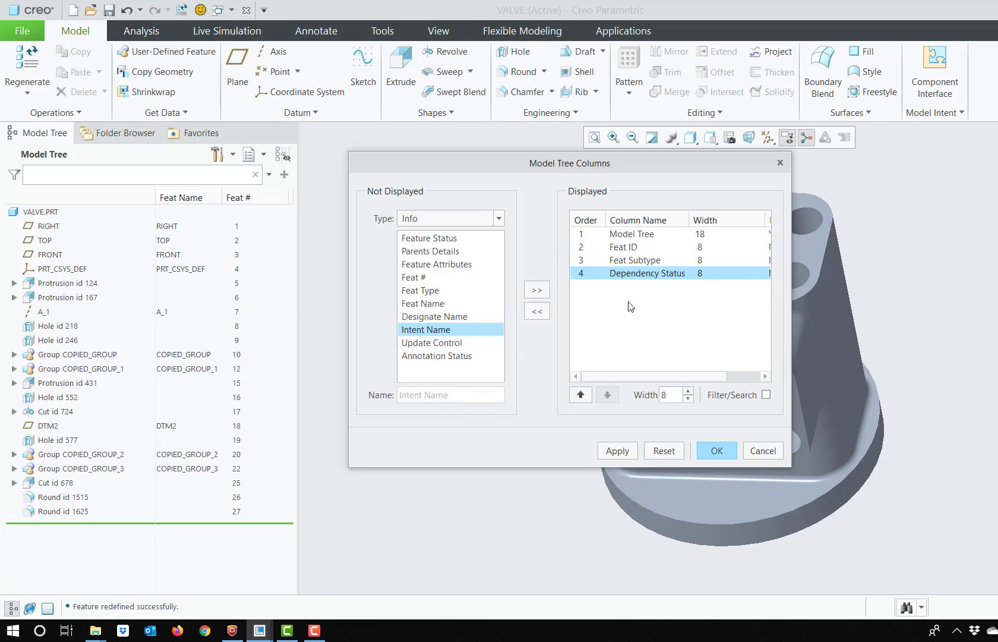
Examine the available column types, including Model Params, Feat Params and Layer, and return to Info.
{"action": "left_click", "coordinate": [498, 218]}
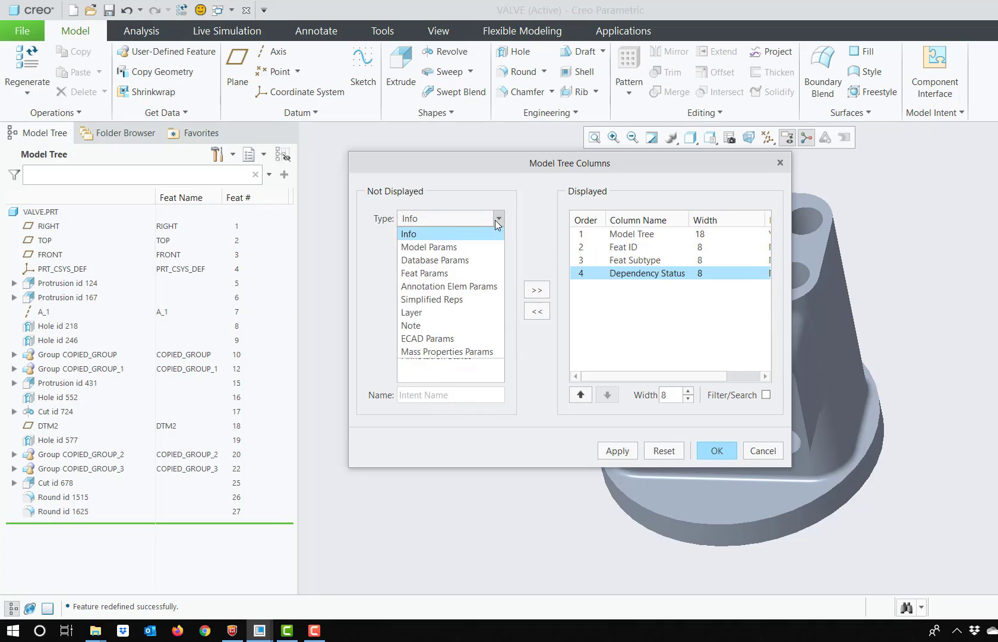
{"action": "left_click", "coordinate": [470, 246]}
{"action": "left_click", "coordinate": [498, 219]}
{"action": "left_click", "coordinate": [467, 273]}
{"action": "left_click", "coordinate": [498, 220]}
{"action": "left_click", "coordinate": [461, 315]}
{"action": "left_click", "coordinate": [498, 218]}
{"action": "left_click", "coordinate": [485, 233]}
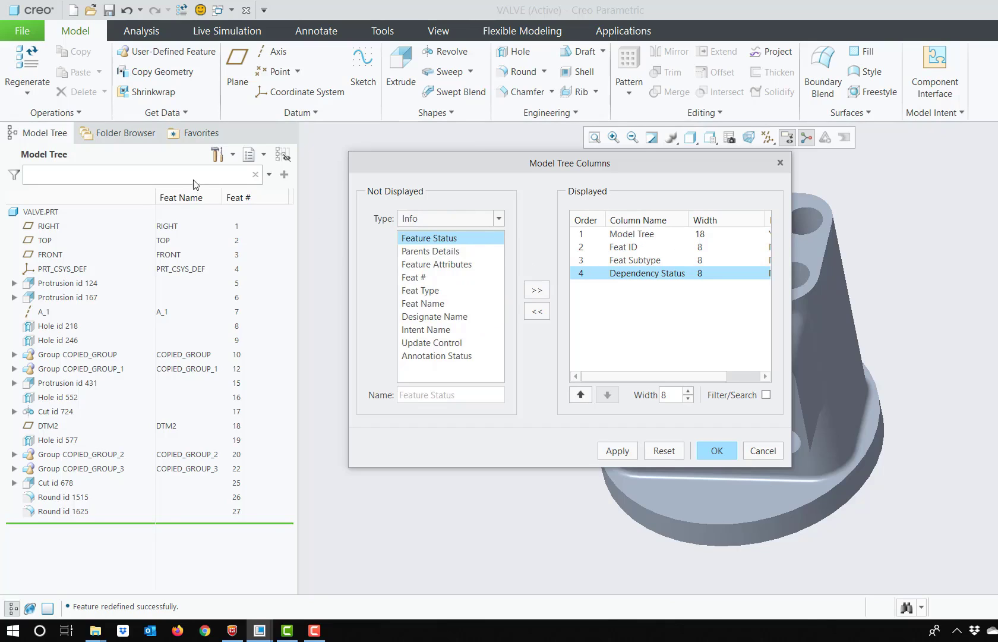
Apply the column changes, and toggle the model tree's columns off, on and off again.
{"action": "left_click", "coordinate": [617, 450]}
{"action": "left_click", "coordinate": [709, 456]}
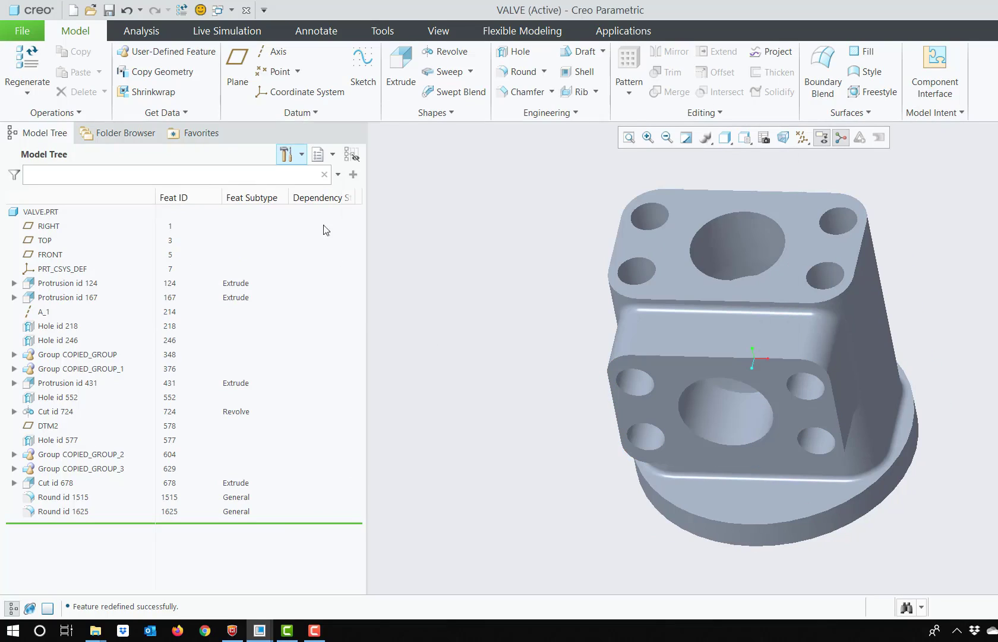
{"action": "left_click", "coordinate": [351, 155]}
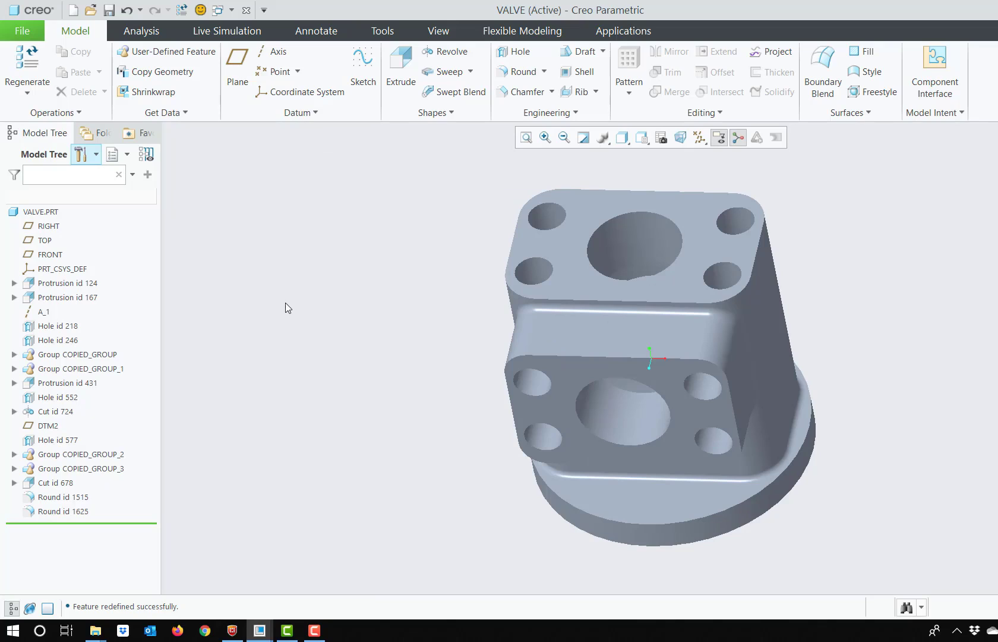
{"action": "left_click", "coordinate": [145, 155]}
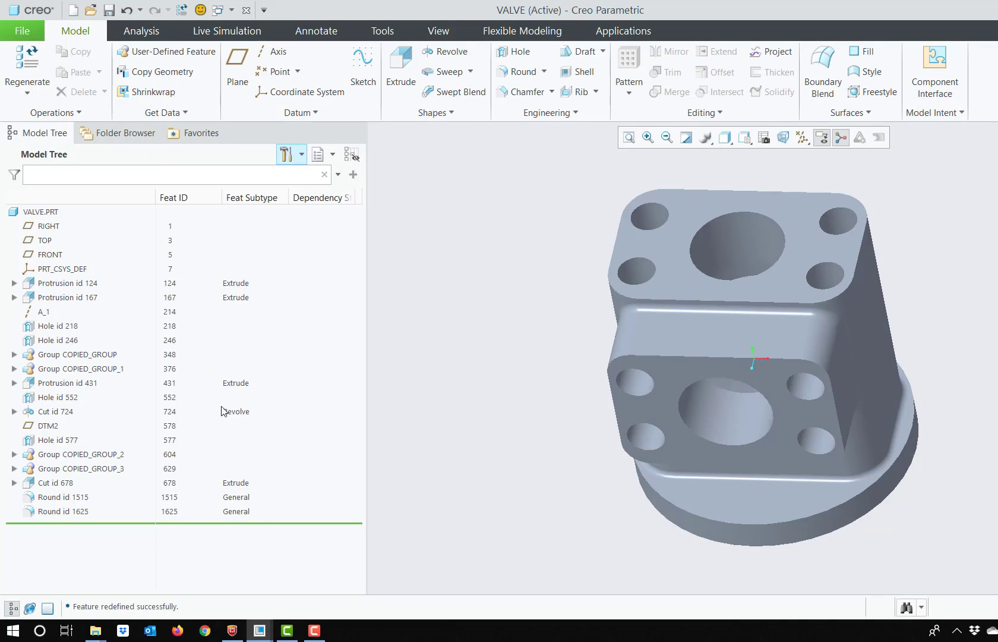
{"action": "left_click", "coordinate": [353, 155]}
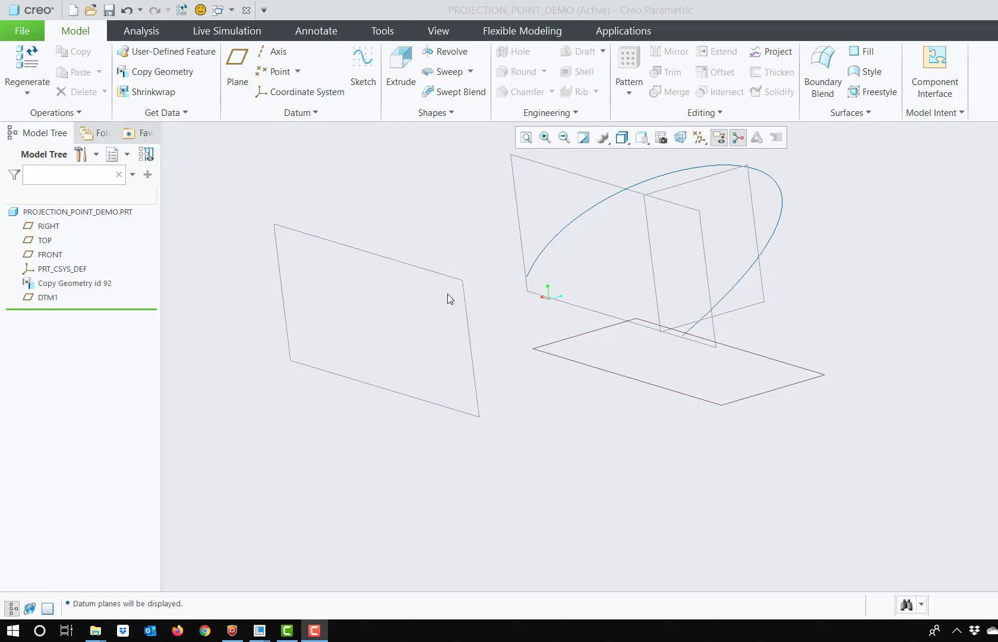
Create a datum point that projects the lower end of the curve onto the DTM1 plane.
{"action": "left_click", "coordinate": [279, 77]}
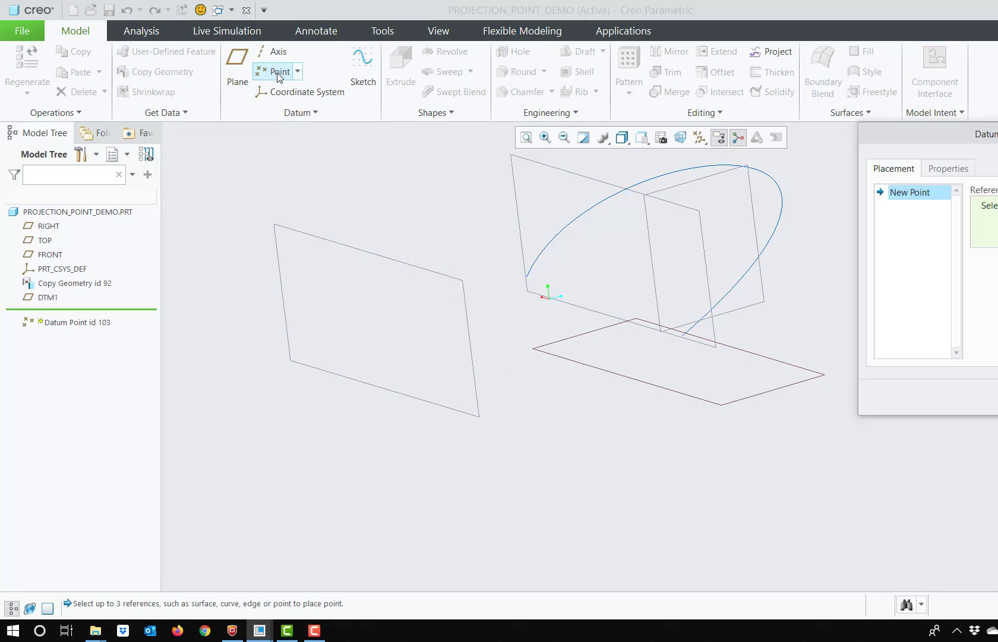
{"action": "left_click", "coordinate": [683, 336]}
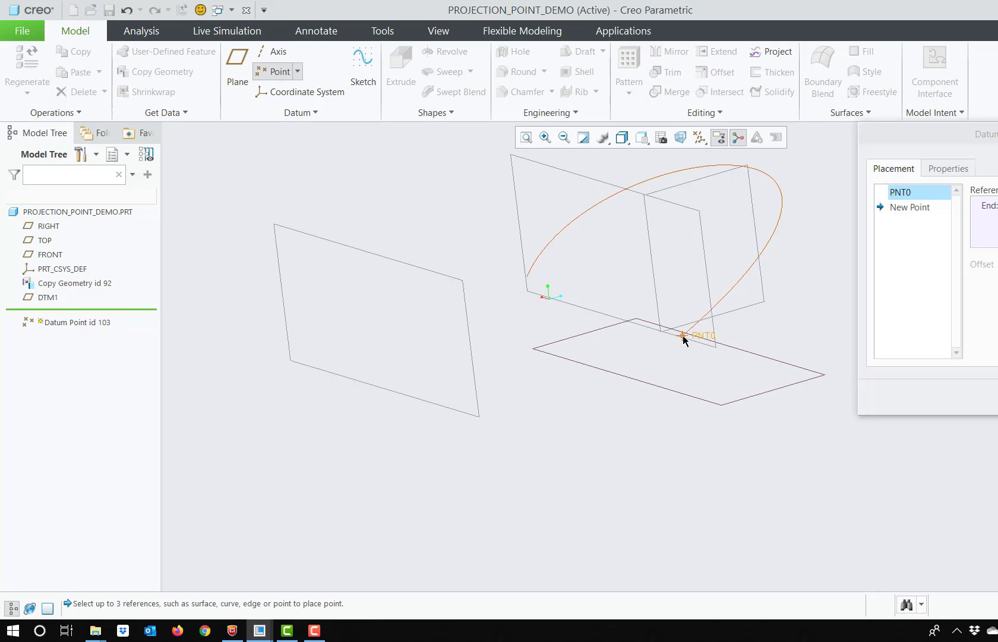
{"action": "left_click", "coordinate": [683, 337]}
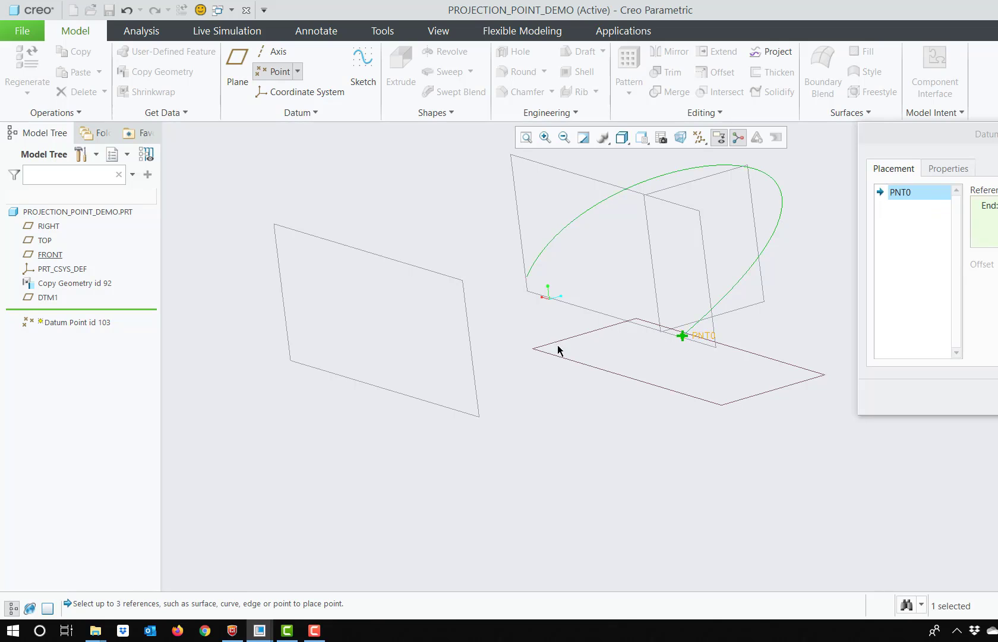
{"action": "left_click", "coordinate": [473, 366], "text": "ctrl"}
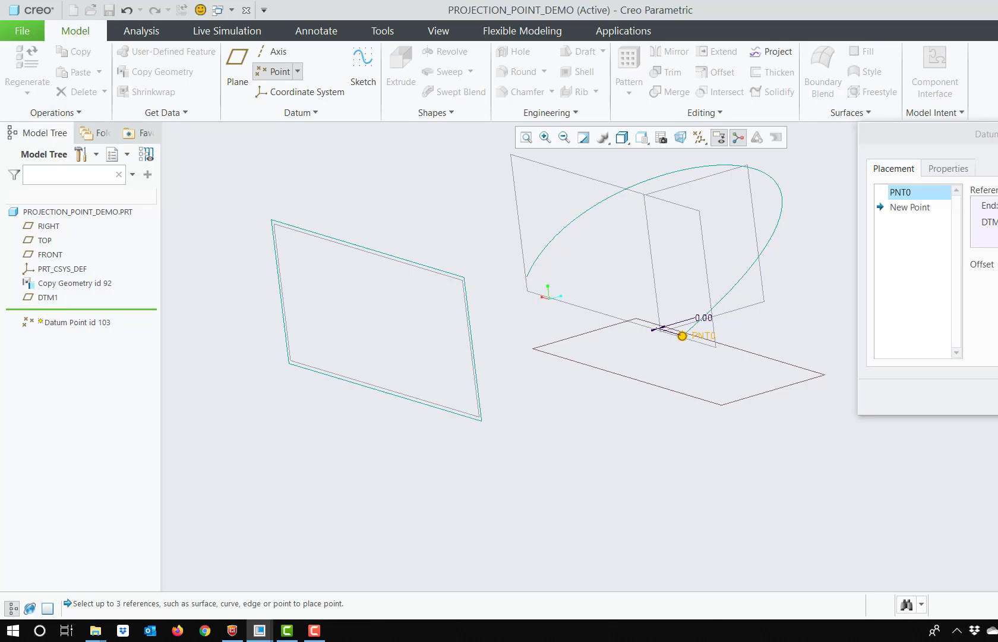
{"action": "left_click", "coordinate": [989, 206]}
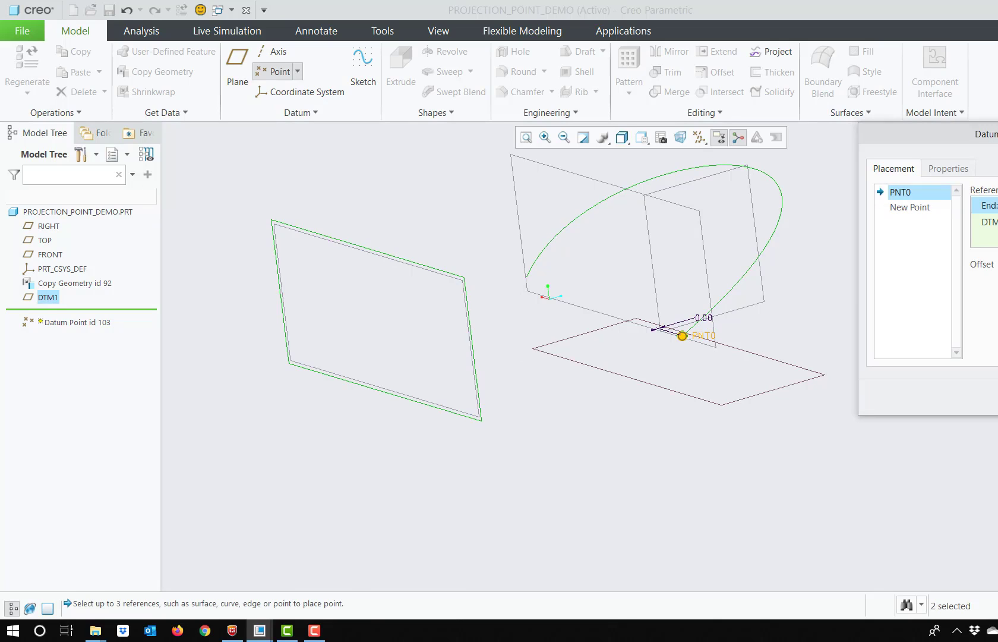
{"action": "left_click", "coordinate": [996, 226]}
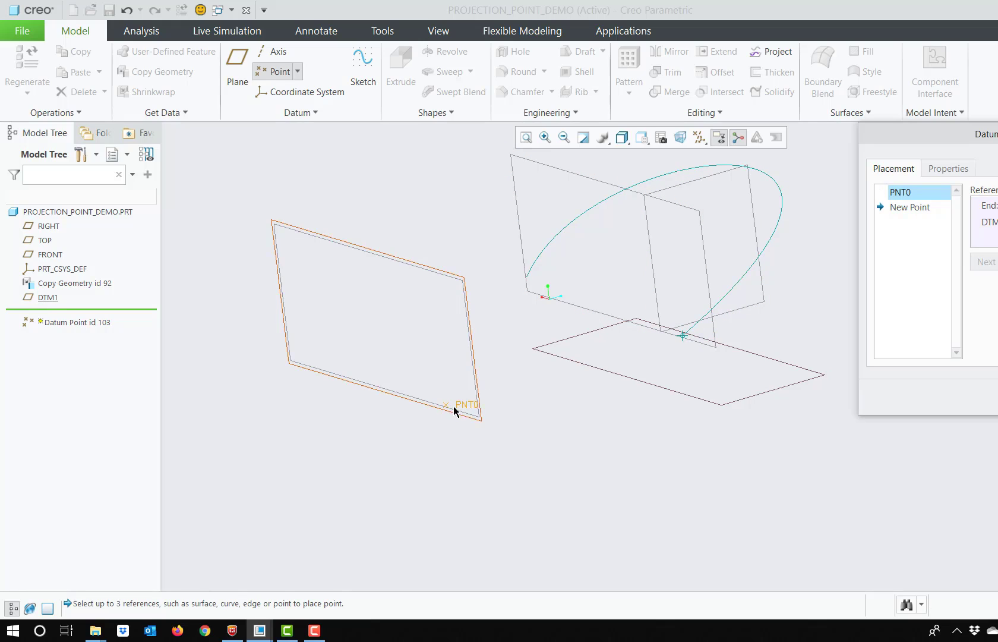
{"action": "left_click", "coordinate": [997, 398]}
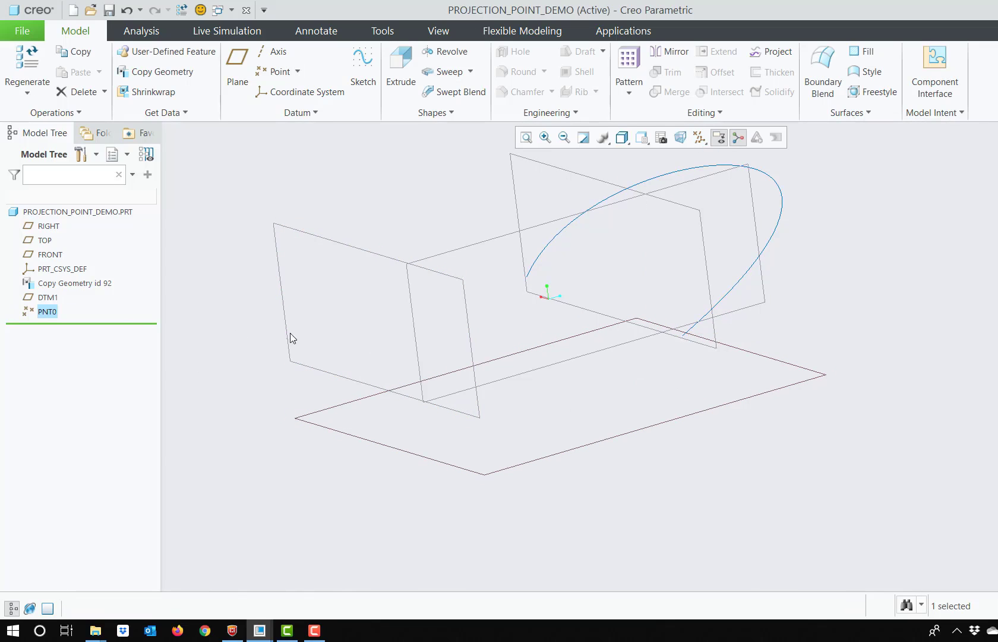
Turn on datum point display in the graphics view.
{"action": "left_click", "coordinate": [701, 139]}
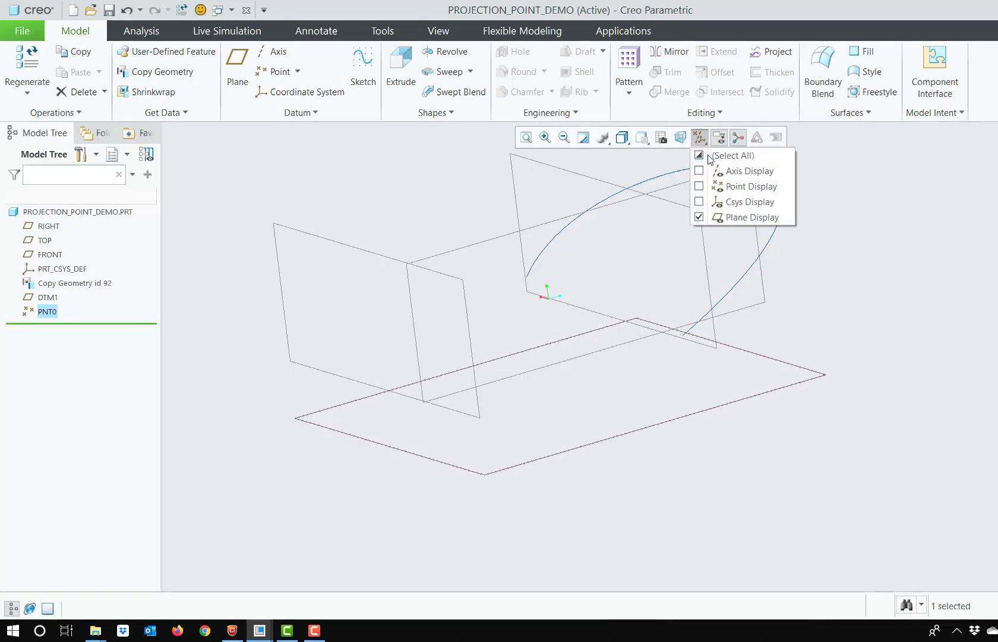
{"action": "left_click", "coordinate": [706, 187]}
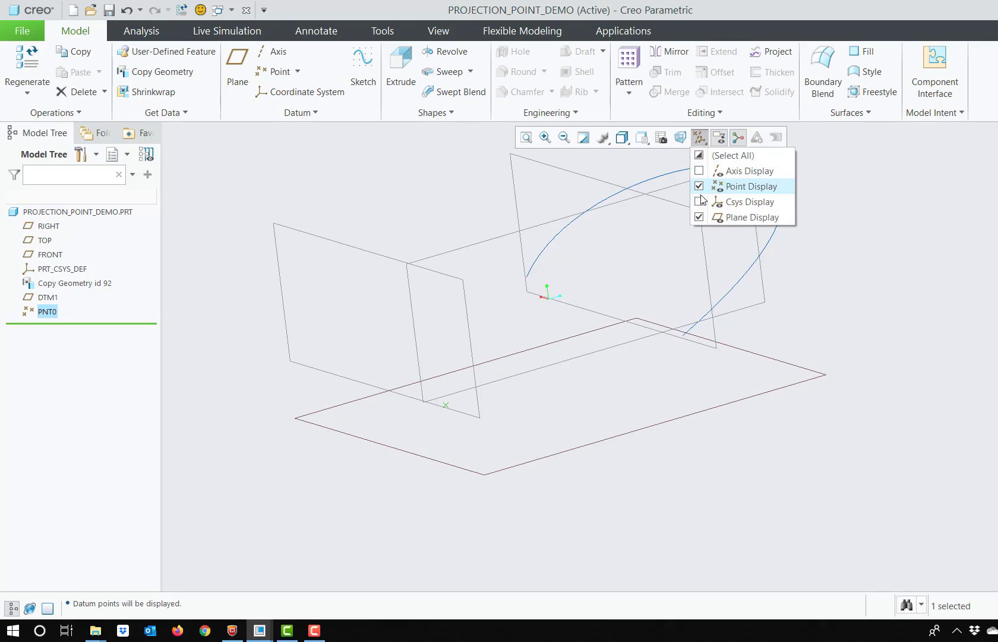
{"action": "left_click", "coordinate": [525, 410]}
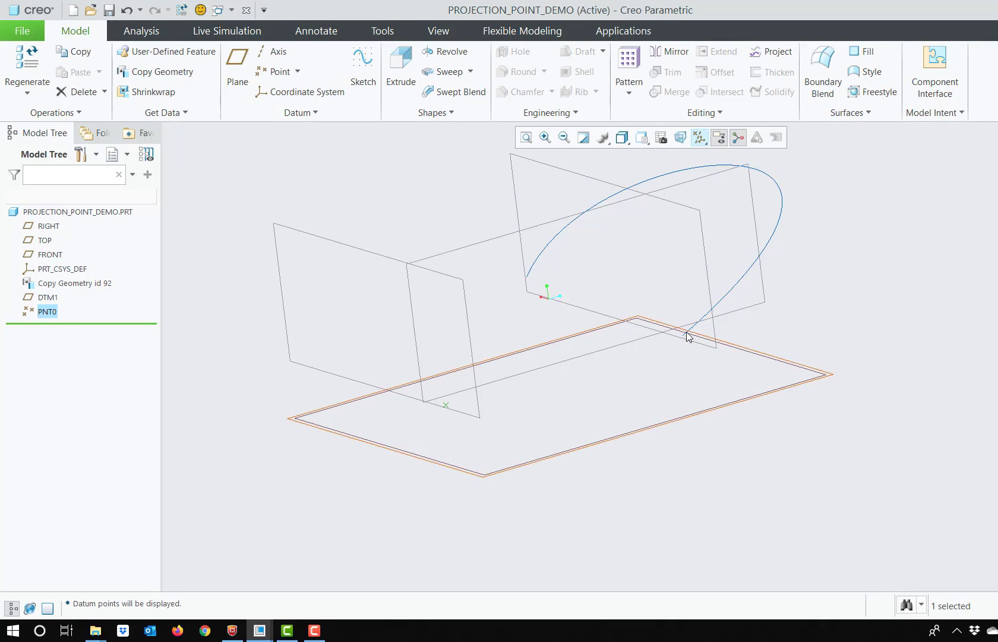
{"action": "mouse_move", "coordinate": [693, 407]}
{"action": "middle_mouse_down"}
{"action": "mouse_move", "coordinate": [680, 370]}
{"action": "mouse_move", "coordinate": [683, 392]}
{"action": "middle_mouse_up"}
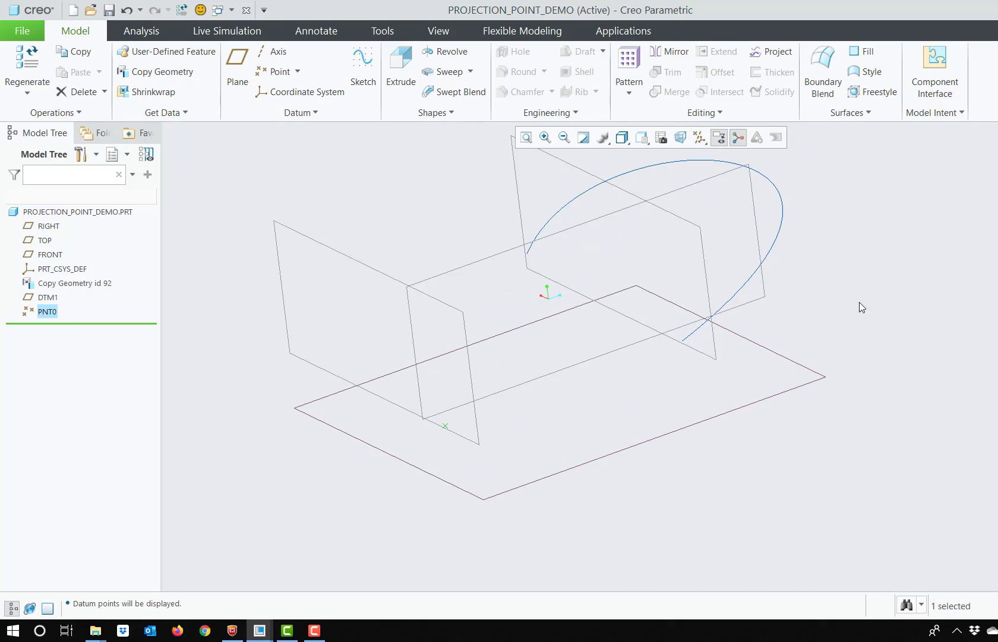
Create a second datum point that projects the same curve end onto the TOP plane.
{"action": "left_click", "coordinate": [277, 71]}
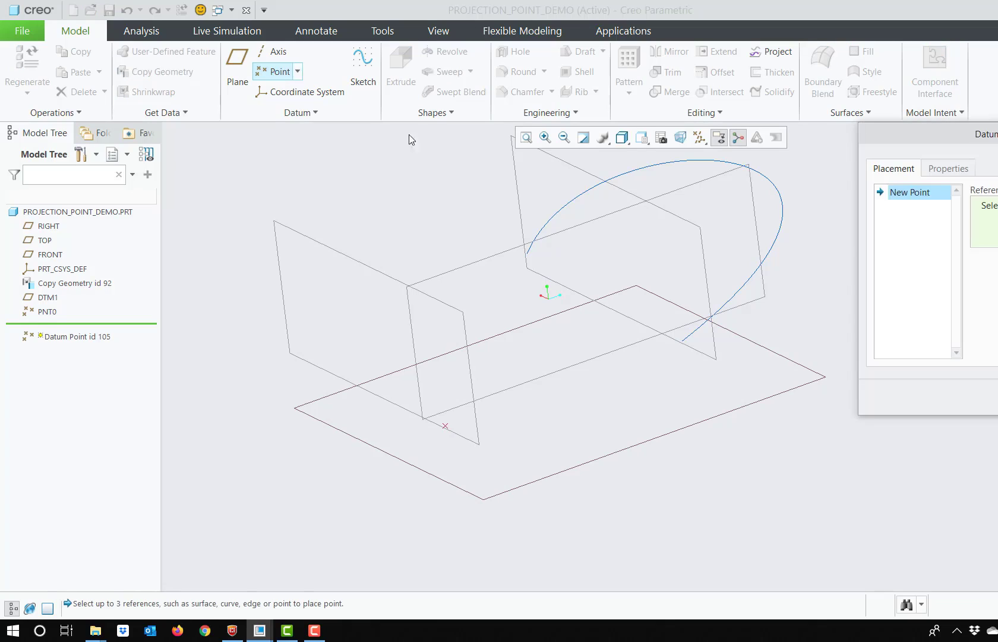
{"action": "left_click", "coordinate": [682, 341]}
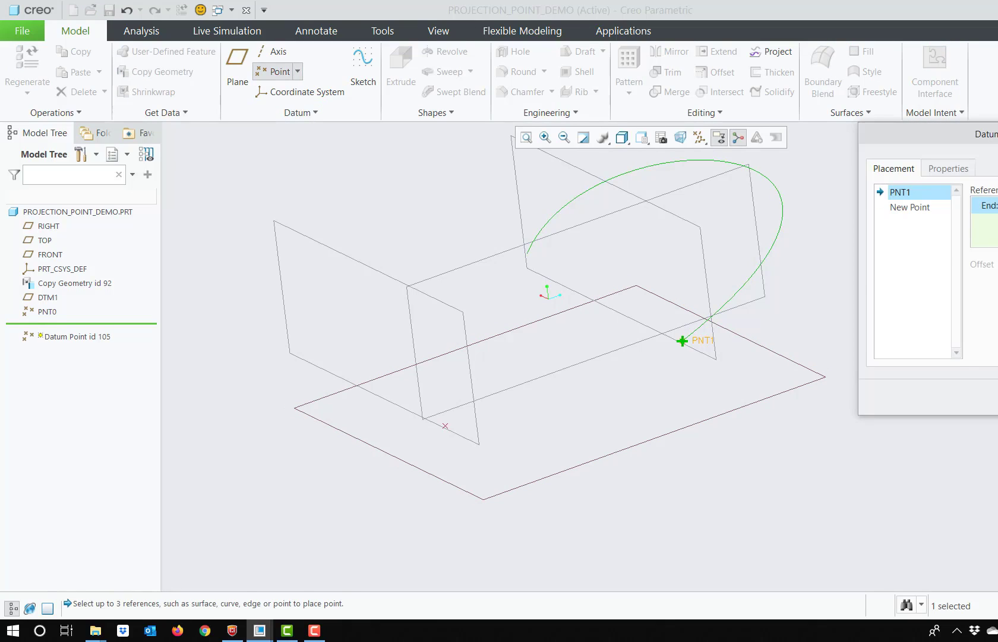
{"action": "left_click", "coordinate": [746, 406]}
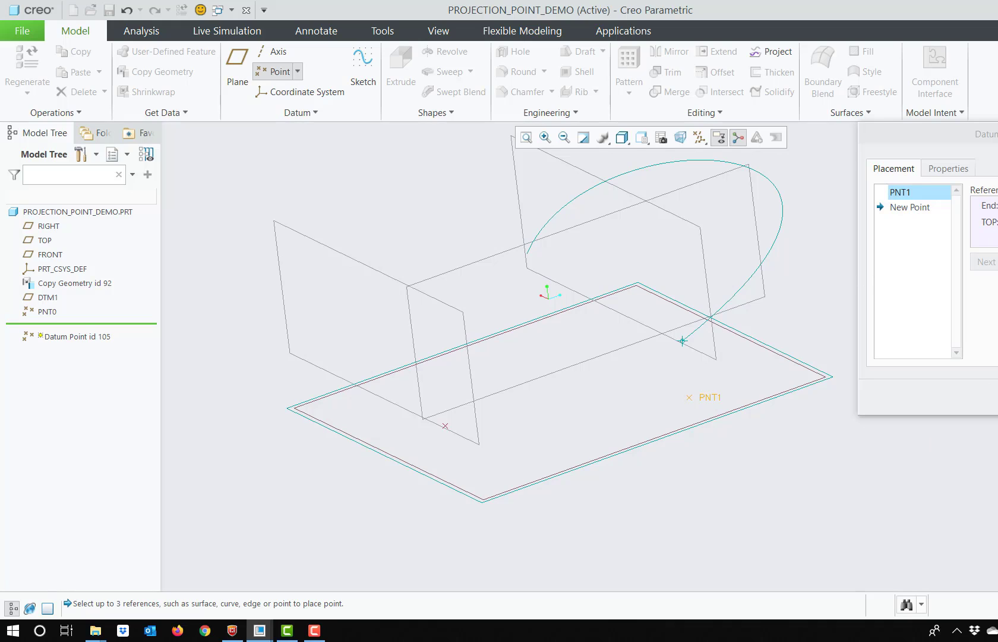
{"action": "left_click", "coordinate": [997, 397]}
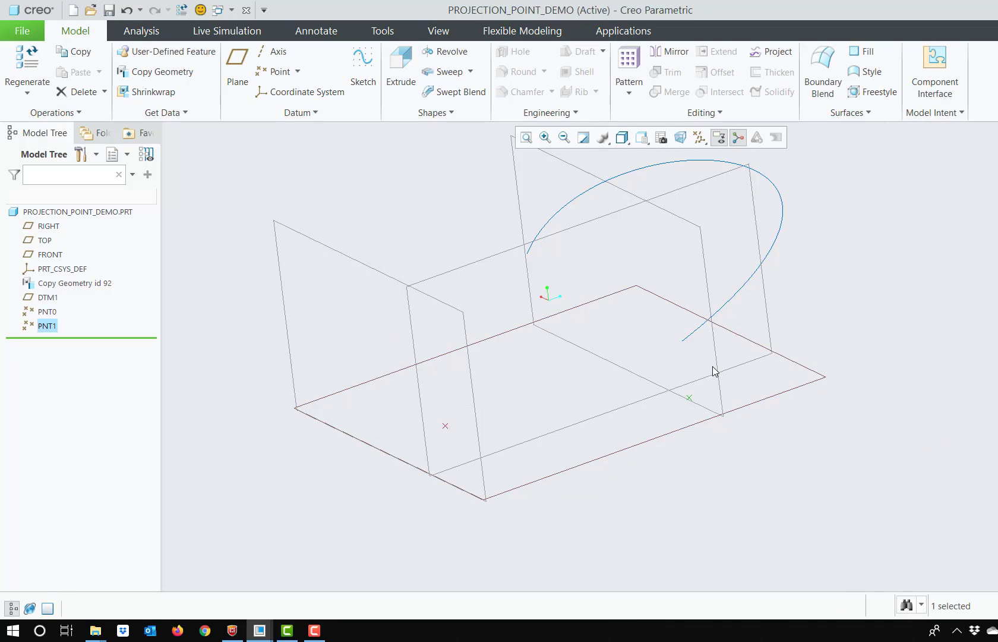
{"action": "middle_click_drag", "start_coordinate": [596, 408], "coordinate": [597, 365]}
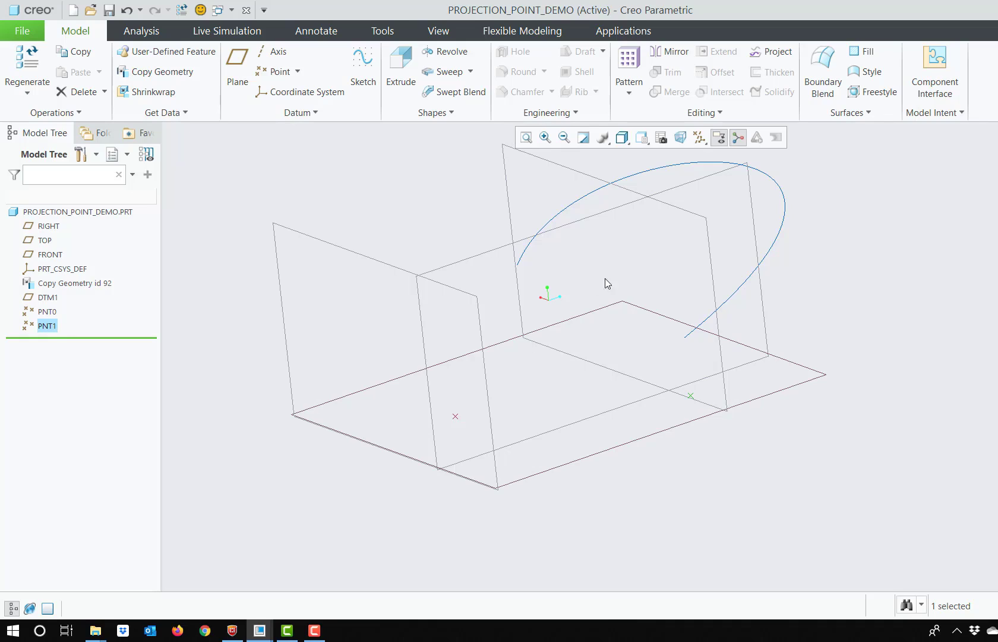
Create a new solid part named prt0013 using the default template.
{"action": "left_click", "coordinate": [24, 31]}
{"action": "left_click", "coordinate": [41, 58]}
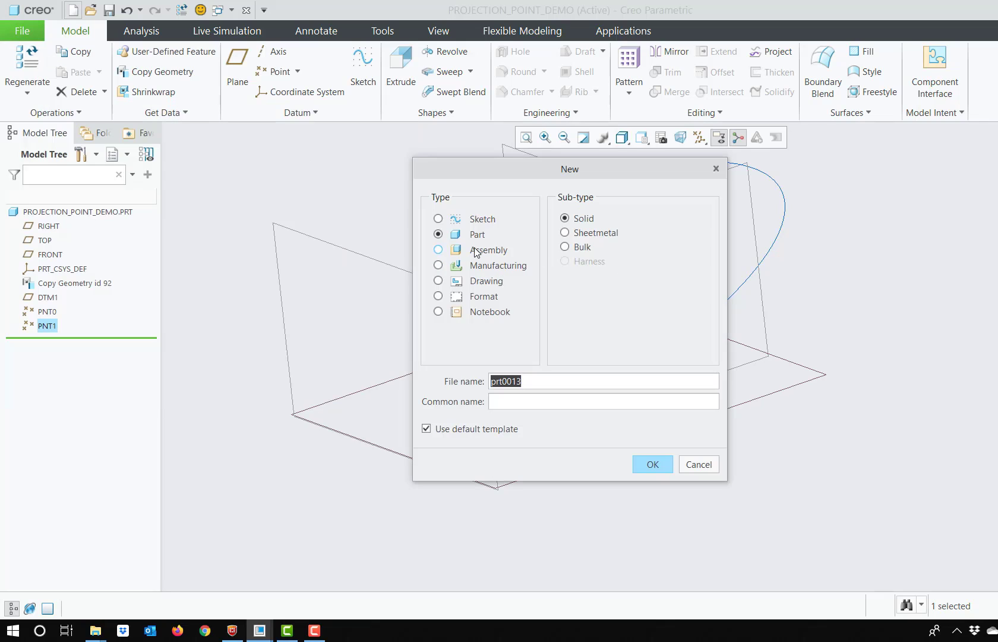
{"action": "left_click", "coordinate": [652, 465]}
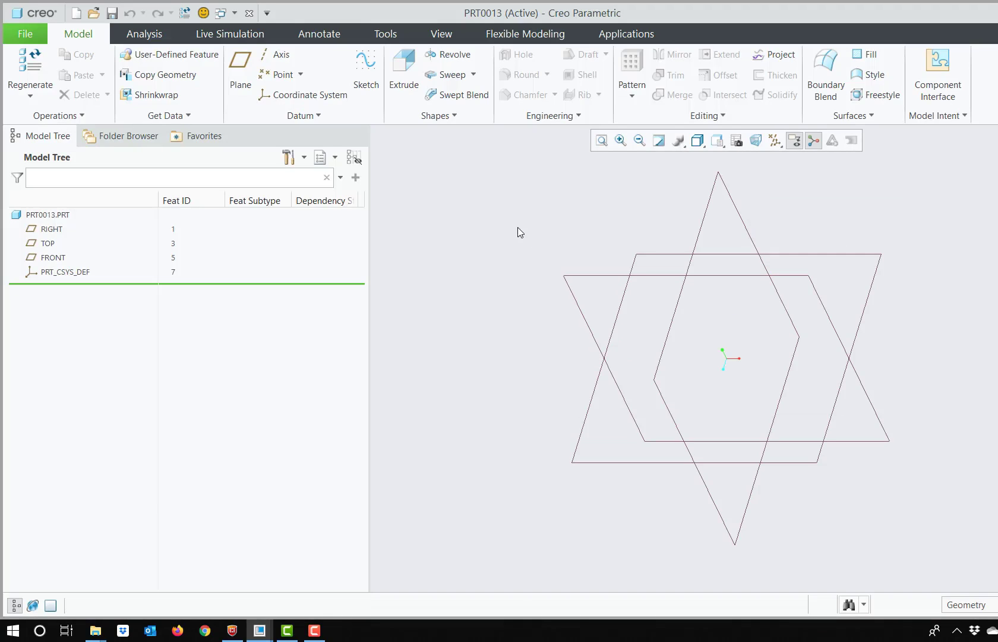
Start a sketch on the FRONT plane and draw a square with one corner at the origin and sides about 110 long.
{"action": "left_click", "coordinate": [367, 83]}
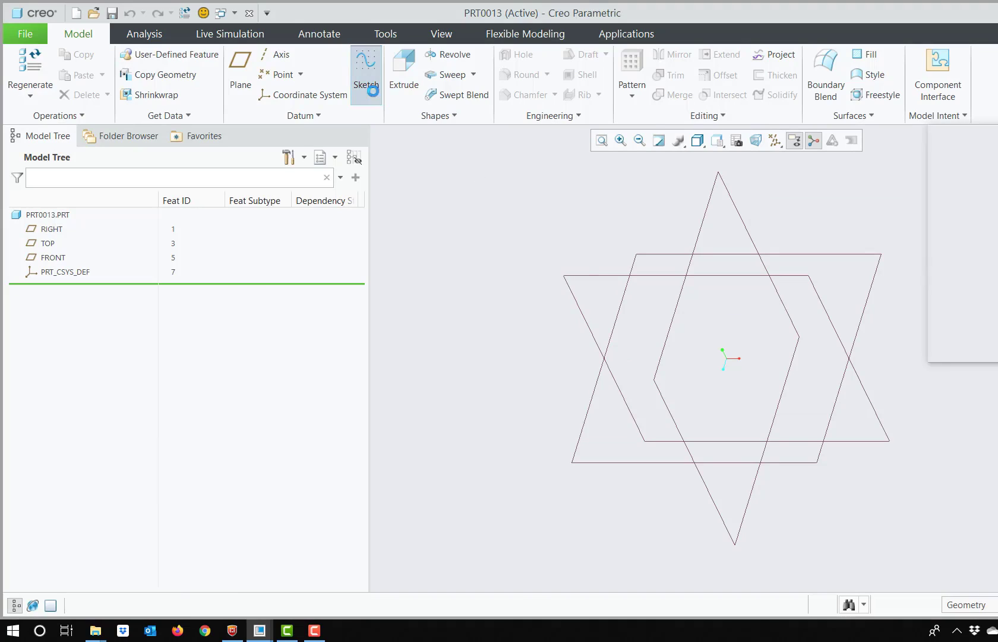
{"action": "left_click", "coordinate": [584, 274]}
{"action": "left_click", "coordinate": [997, 345]}
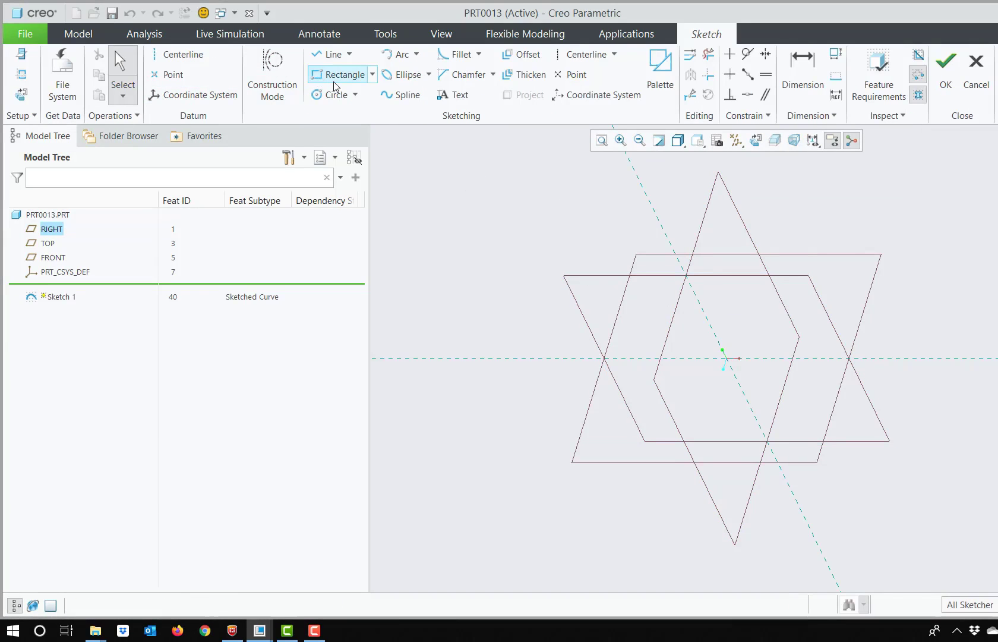
{"action": "left_click", "coordinate": [321, 76]}
{"action": "left_click", "coordinate": [727, 358]}
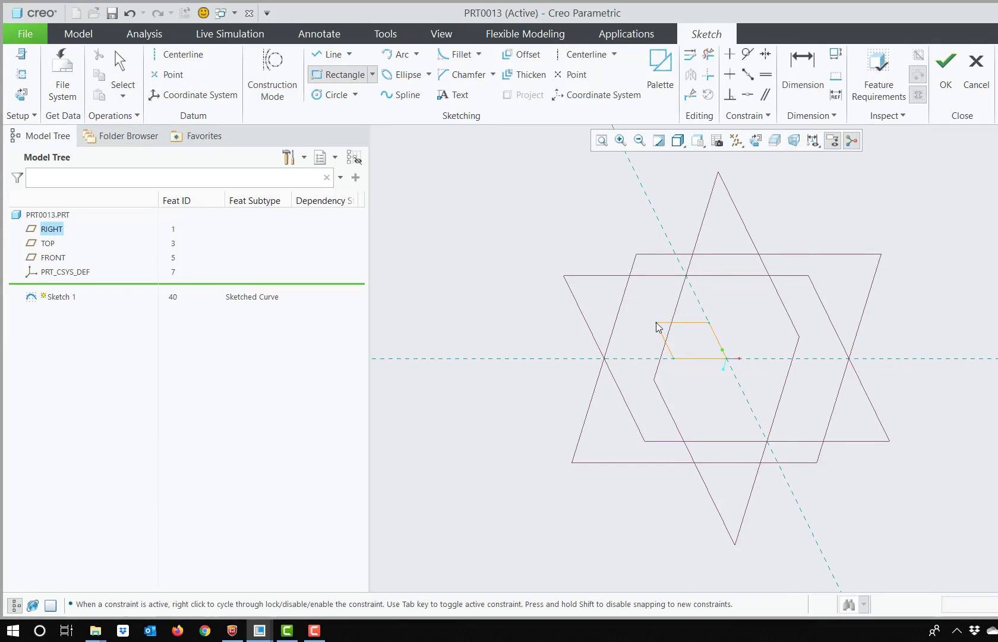
{"action": "left_click", "coordinate": [658, 324]}
{"action": "middle_click", "coordinate": [621, 307]}
{"action": "scroll", "coordinate": [713, 333], "scroll_direction": "up", "scroll_amount": 5}
{"action": "scroll", "coordinate": [681, 364], "scroll_direction": "up", "scroll_amount": 3}
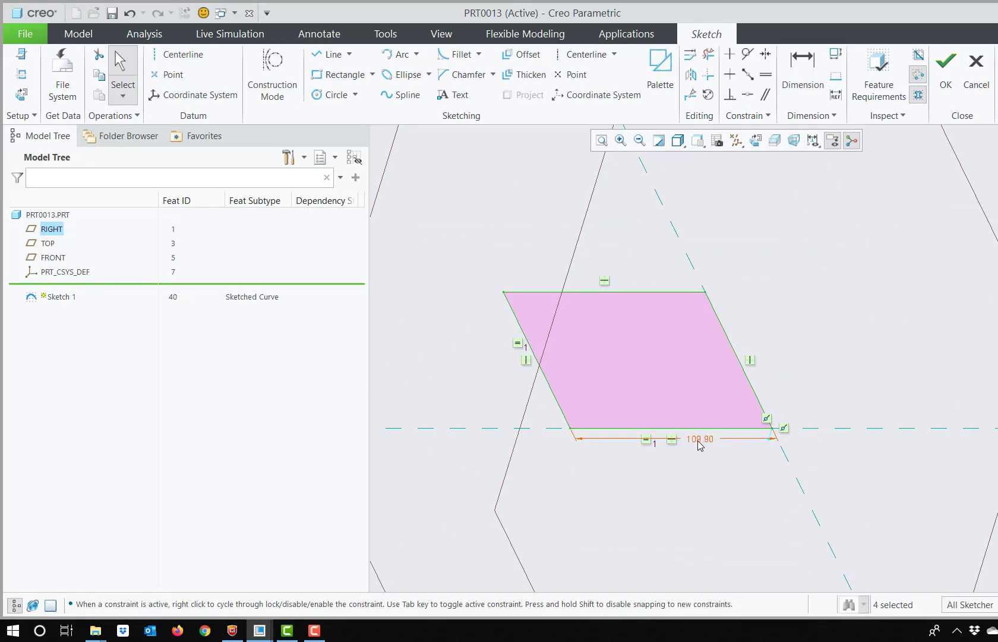
Set the square's side length to 10 and finish the sketch.
{"action": "double_click", "coordinate": [702, 440]}
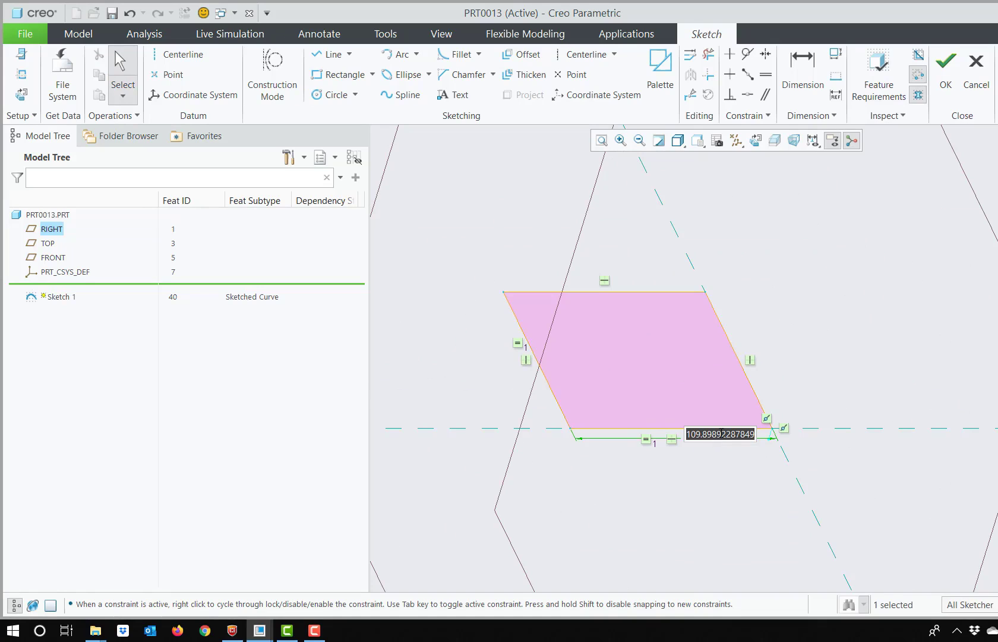
{"action": "type", "text": "10"}
{"action": "key", "text": "Return"}
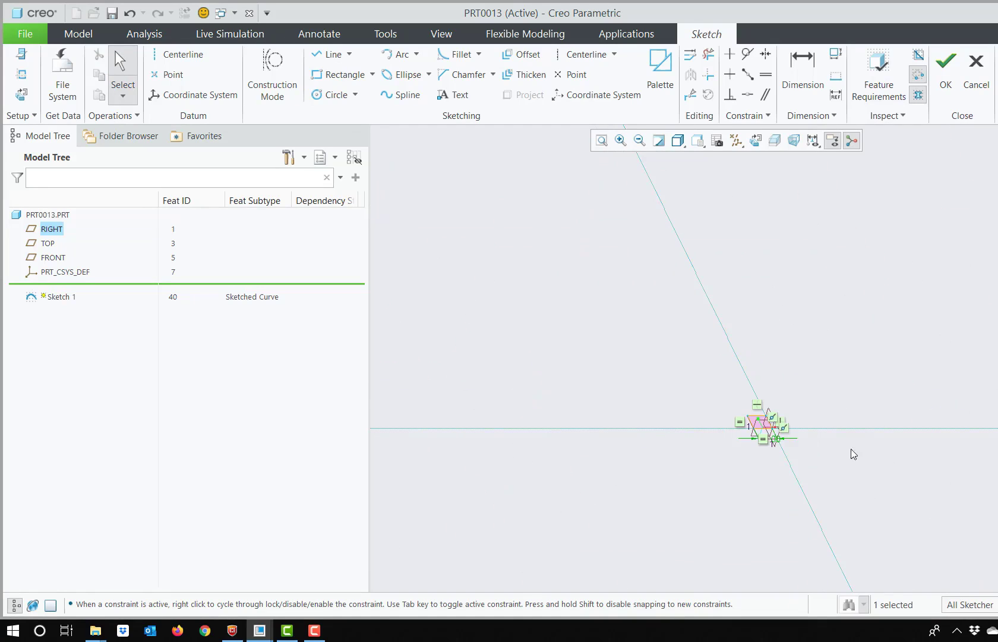
{"action": "scroll", "coordinate": [862, 443], "scroll_direction": "up", "scroll_amount": 5}
{"action": "scroll", "coordinate": [679, 419], "scroll_direction": "up", "scroll_amount": 2}
{"action": "scroll", "coordinate": [677, 423], "scroll_direction": "down", "scroll_amount": 3}
{"action": "scroll", "coordinate": [599, 372], "scroll_direction": "up", "scroll_amount": 2}
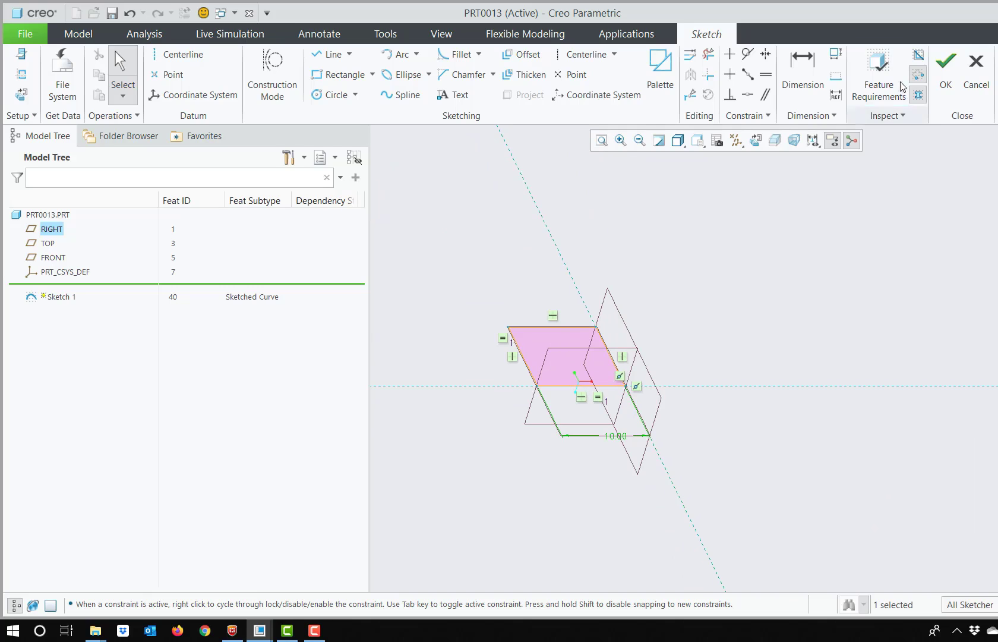
{"action": "left_click", "coordinate": [945, 72]}
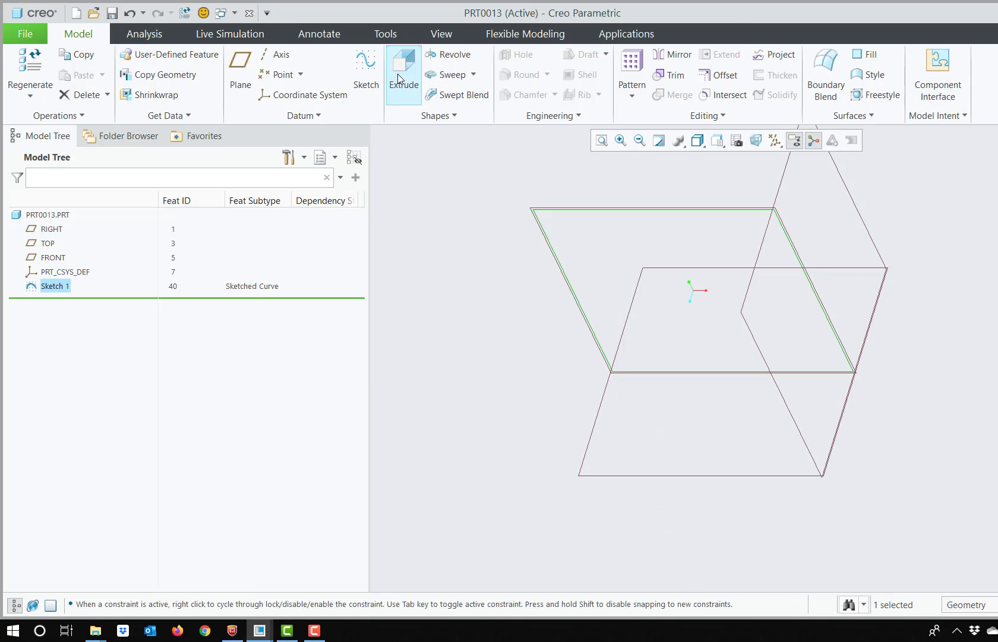
Try extruding the sketched square as a solid.
{"action": "left_click", "coordinate": [401, 80]}
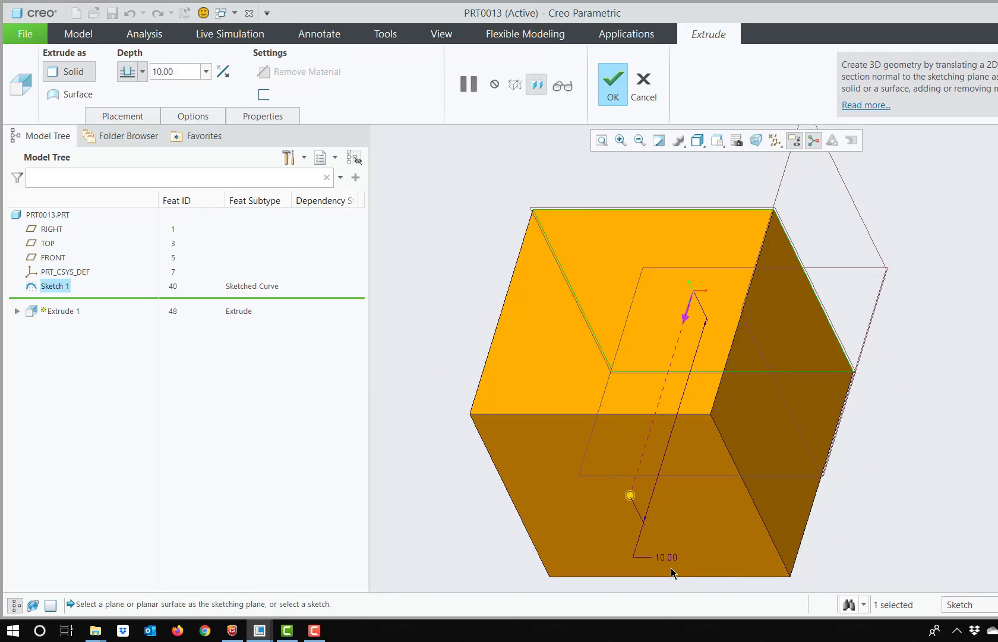
{"action": "left_click", "coordinate": [642, 99]}
{"action": "left_click", "coordinate": [666, 207]}
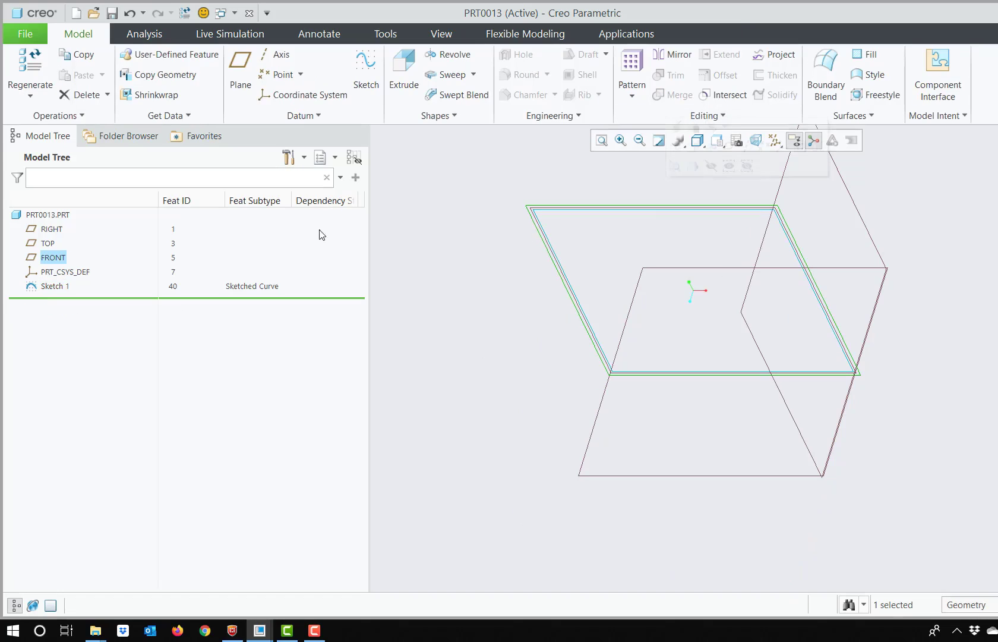
Reopen Sketch 1 for editing, set the square's side length to 200 and finish the sketch.
{"action": "left_click", "coordinate": [55, 286]}
{"action": "left_click", "coordinate": [83, 205]}
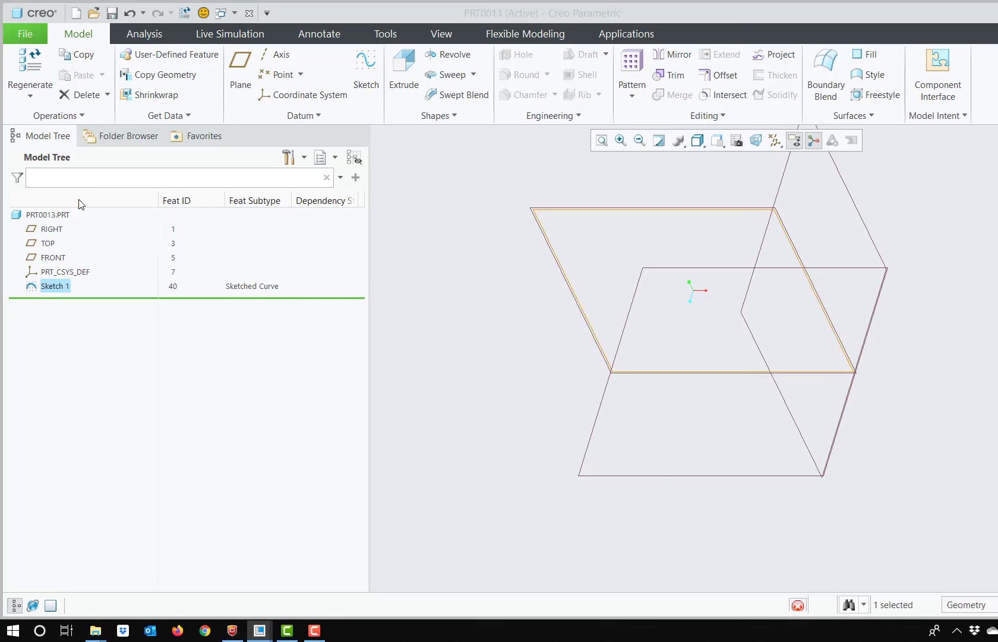
{"action": "double_click", "coordinate": [827, 510]}
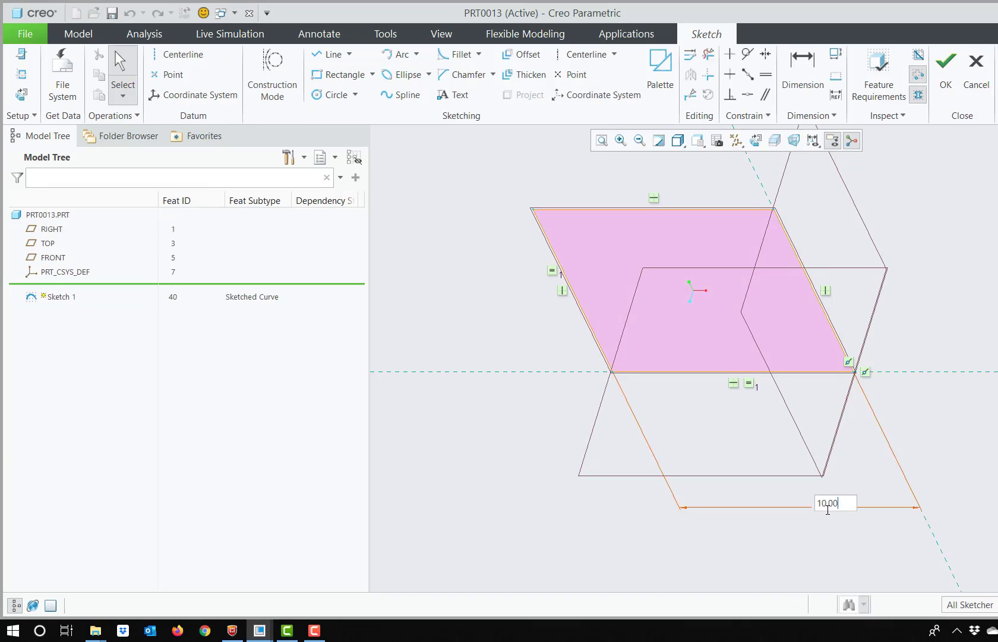
{"action": "double_click", "coordinate": [827, 509]}
{"action": "type", "text": "200"}
{"action": "key", "text": "Return"}
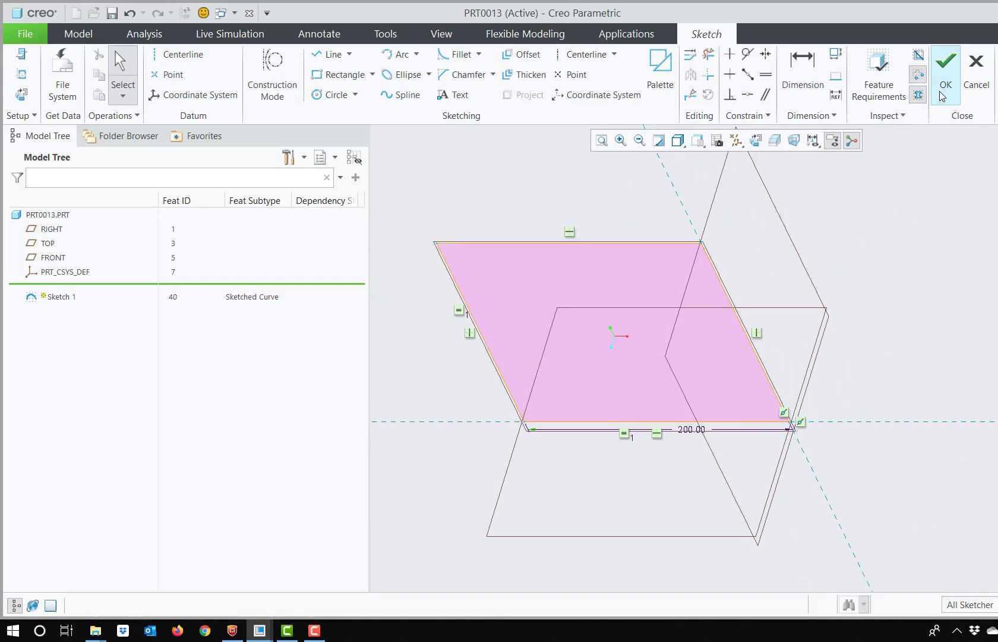
{"action": "left_click", "coordinate": [945, 68]}
Extrude the sketched square as a solid to a depth of 200.
{"action": "left_click", "coordinate": [402, 82]}
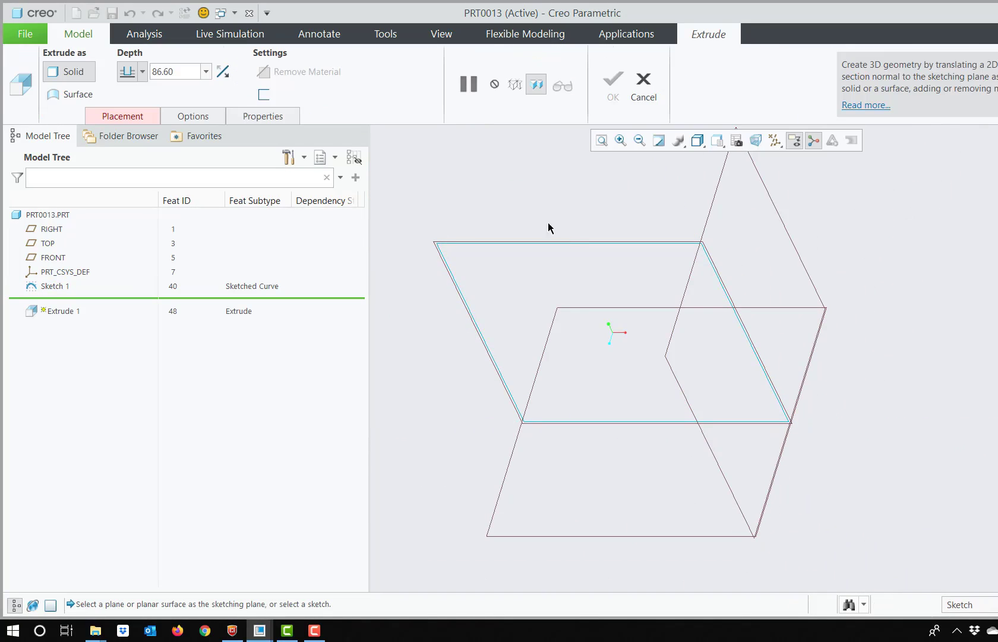
{"action": "left_click", "coordinate": [580, 243]}
{"action": "scroll", "coordinate": [606, 278], "scroll_direction": "down", "scroll_amount": 1}
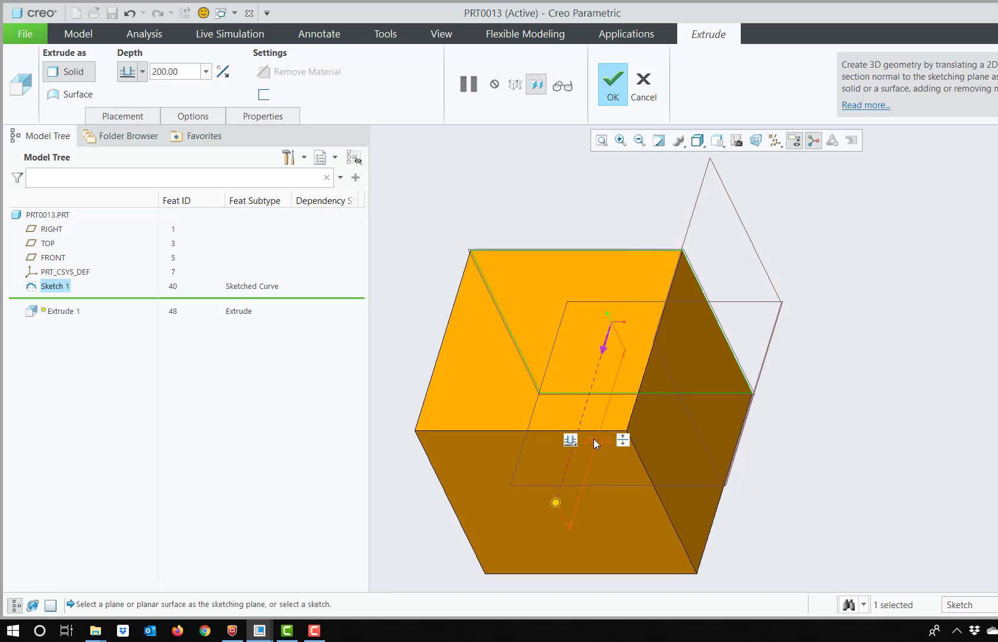
{"action": "scroll", "coordinate": [598, 441], "scroll_direction": "up", "scroll_amount": 2}
{"action": "scroll", "coordinate": [597, 443], "scroll_direction": "down", "scroll_amount": 4}
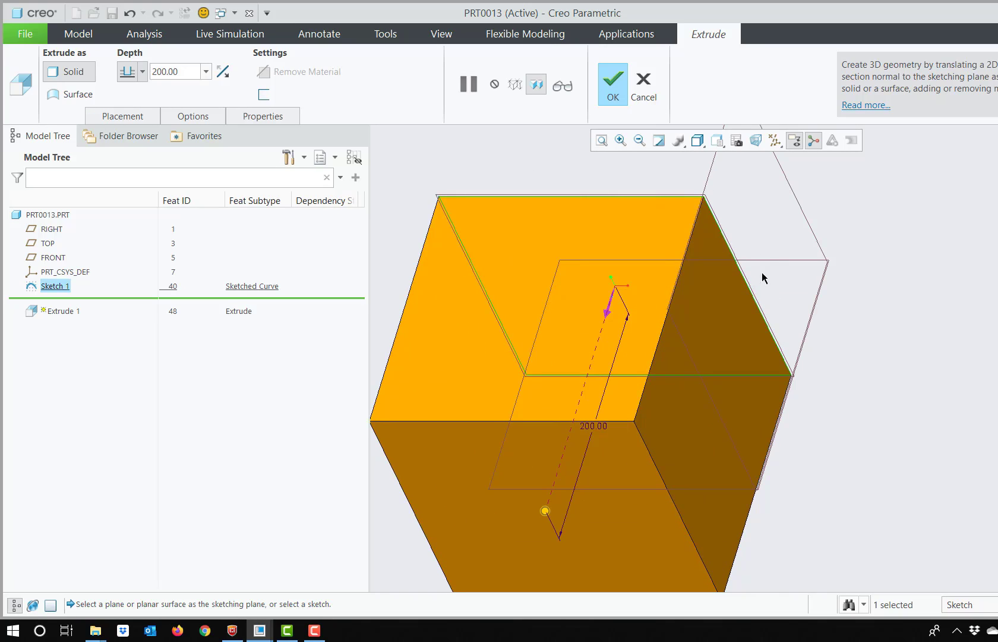
{"action": "scroll", "coordinate": [604, 429], "scroll_direction": "up", "scroll_amount": 1}
{"action": "scroll", "coordinate": [604, 424], "scroll_direction": "up", "scroll_amount": 1}
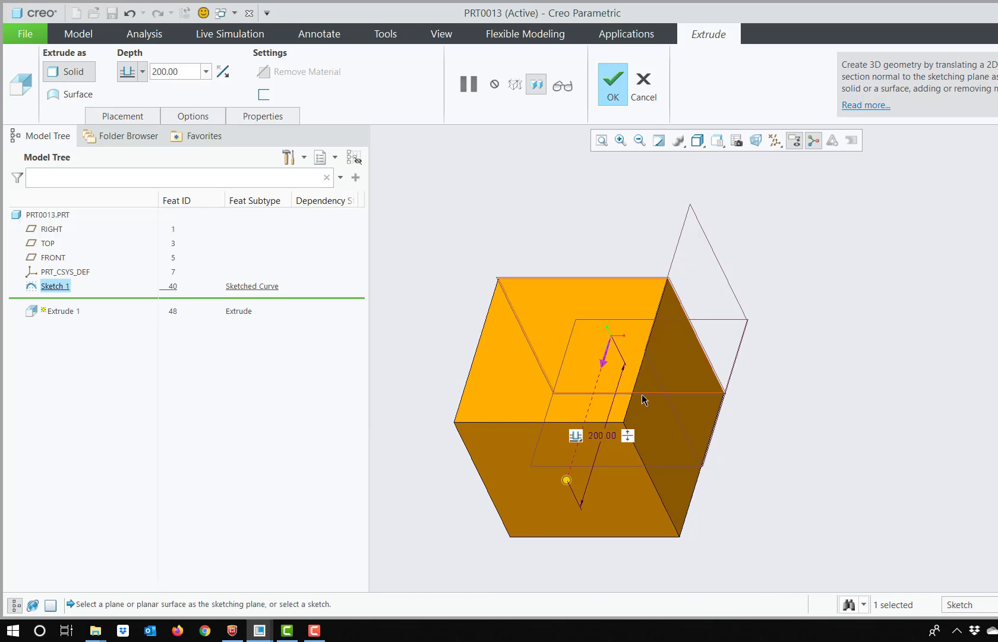
{"action": "middle_click", "coordinate": [608, 134]}
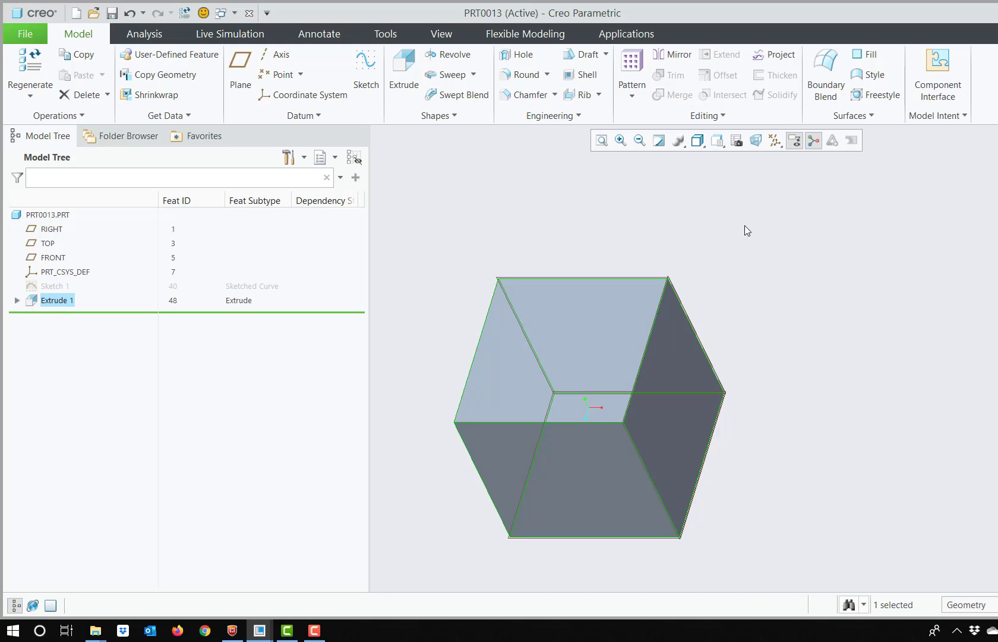
{"action": "left_click", "coordinate": [699, 237]}
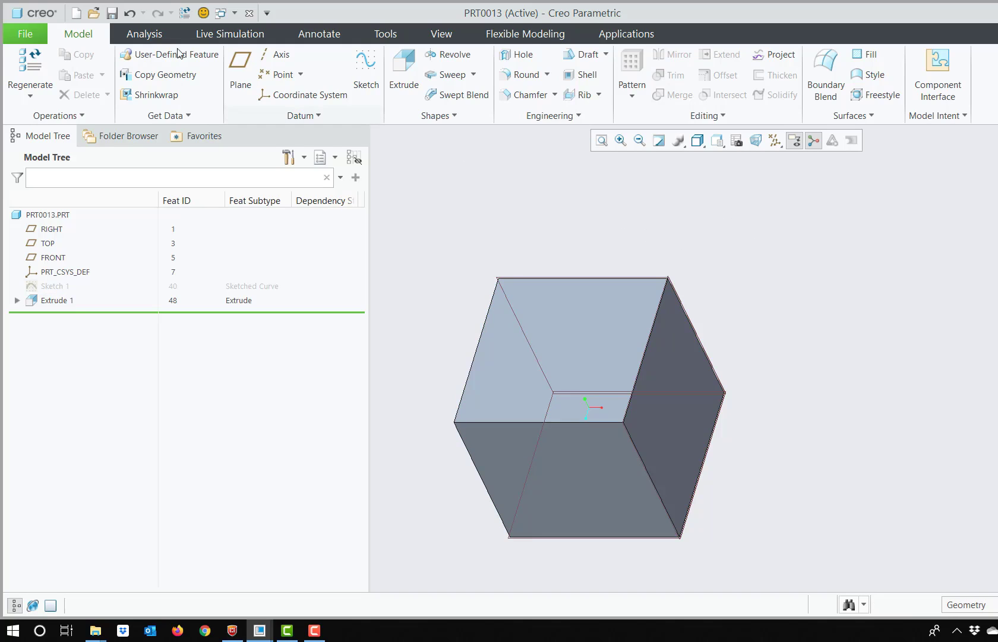
Create a new part named prt0014.
{"action": "left_click", "coordinate": [19, 36]}
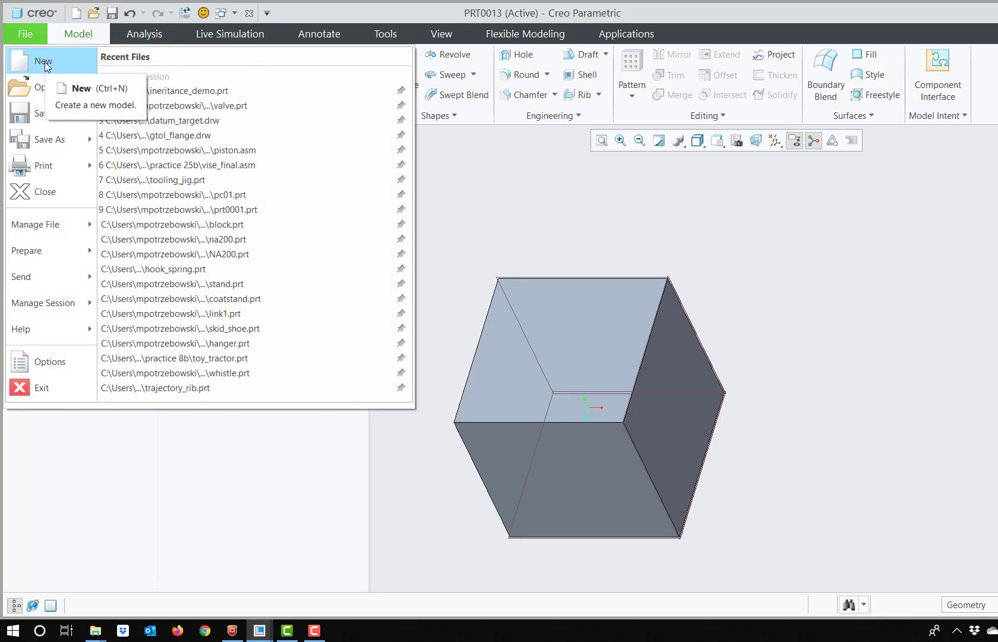
{"action": "left_click", "coordinate": [45, 62]}
{"action": "left_click", "coordinate": [653, 465]}
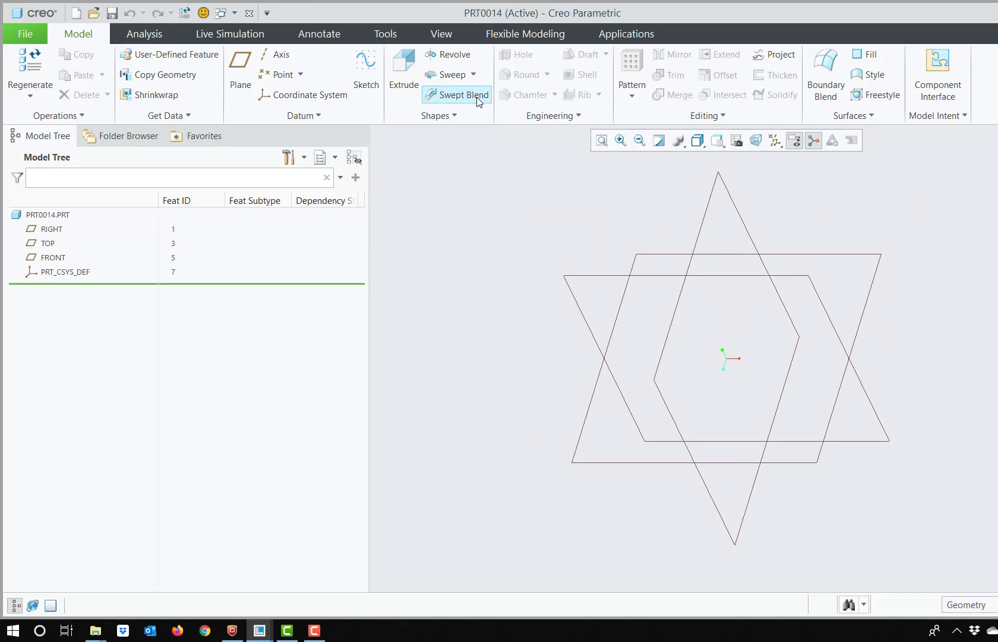
Start a Helical Sweep and define its helix profile sketch on the RIGHT plane, with the view facing the sketch.
{"action": "left_click", "coordinate": [474, 74]}
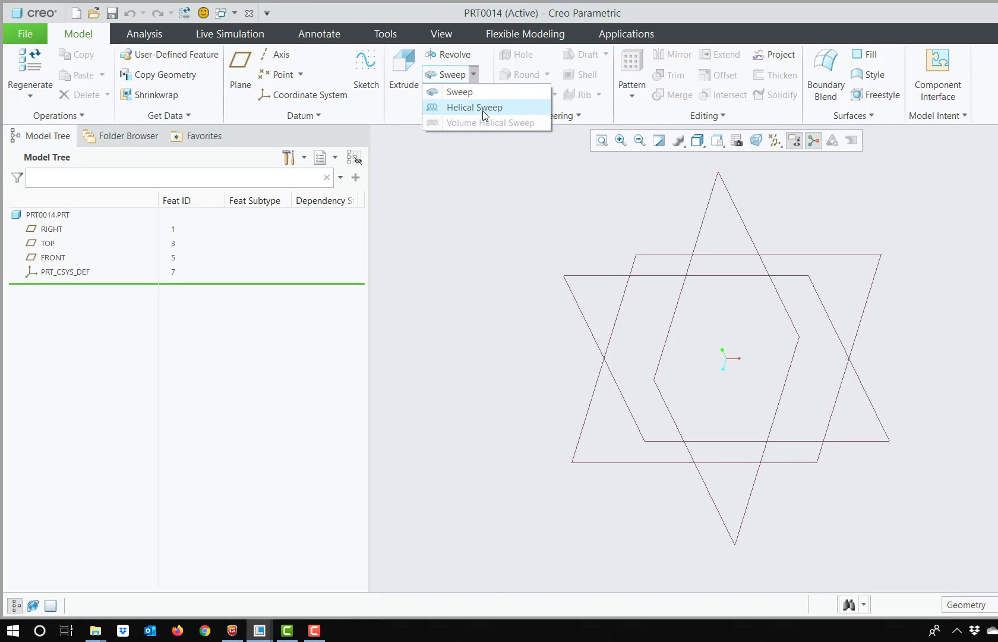
{"action": "left_click", "coordinate": [475, 108]}
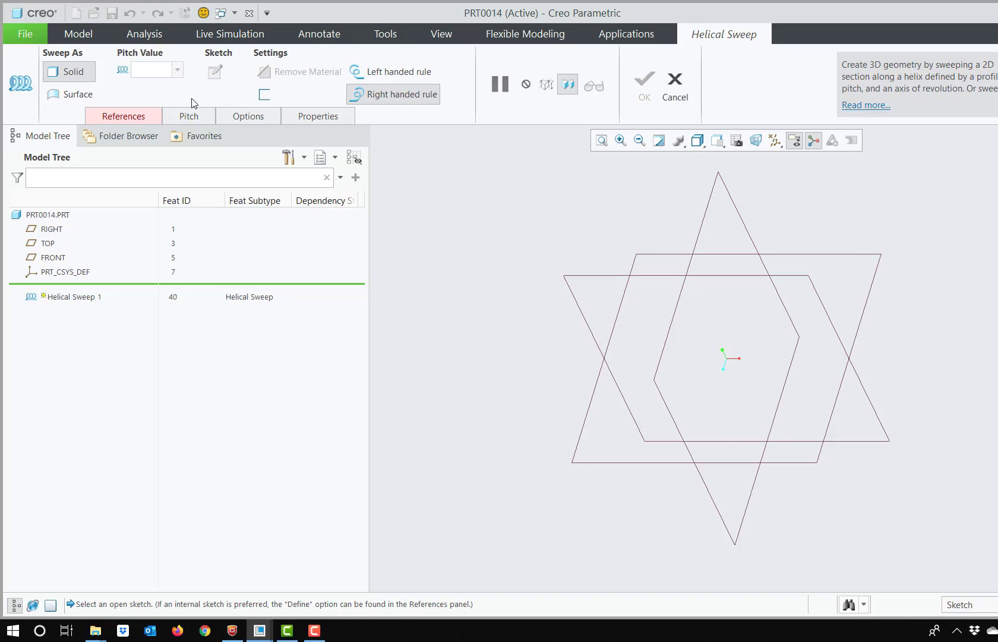
{"action": "left_click", "coordinate": [143, 118]}
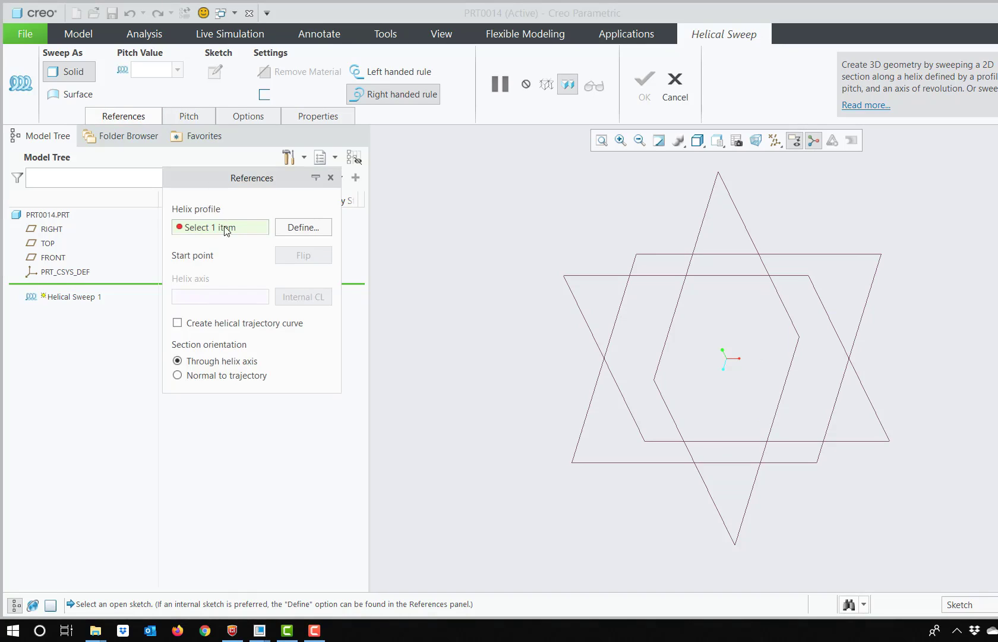
{"action": "left_click", "coordinate": [300, 231]}
{"action": "left_click", "coordinate": [682, 297]}
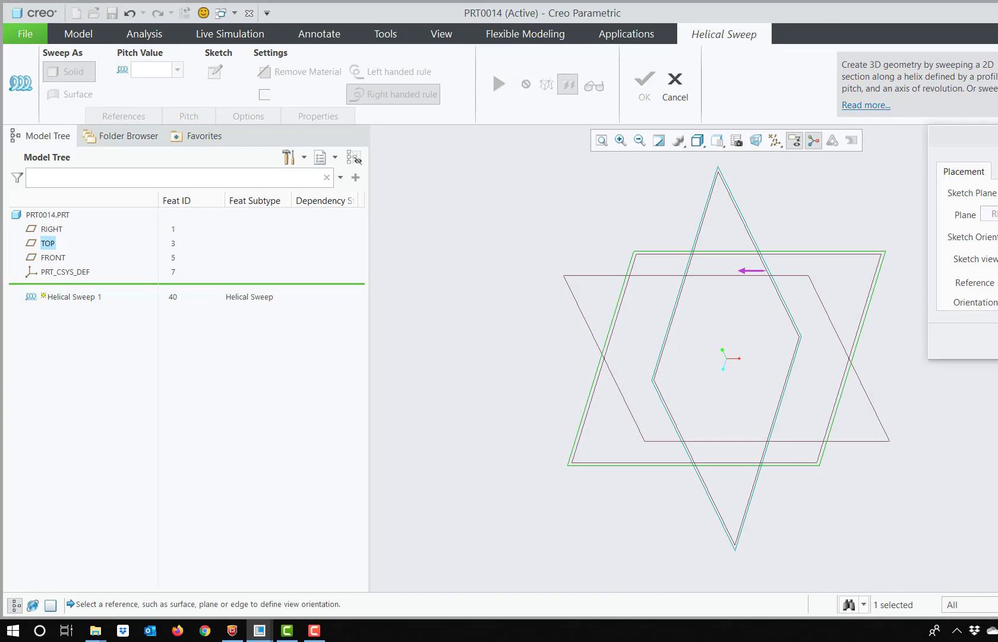
{"action": "left_click", "coordinate": [960, 347]}
{"action": "left_click", "coordinate": [22, 94]}
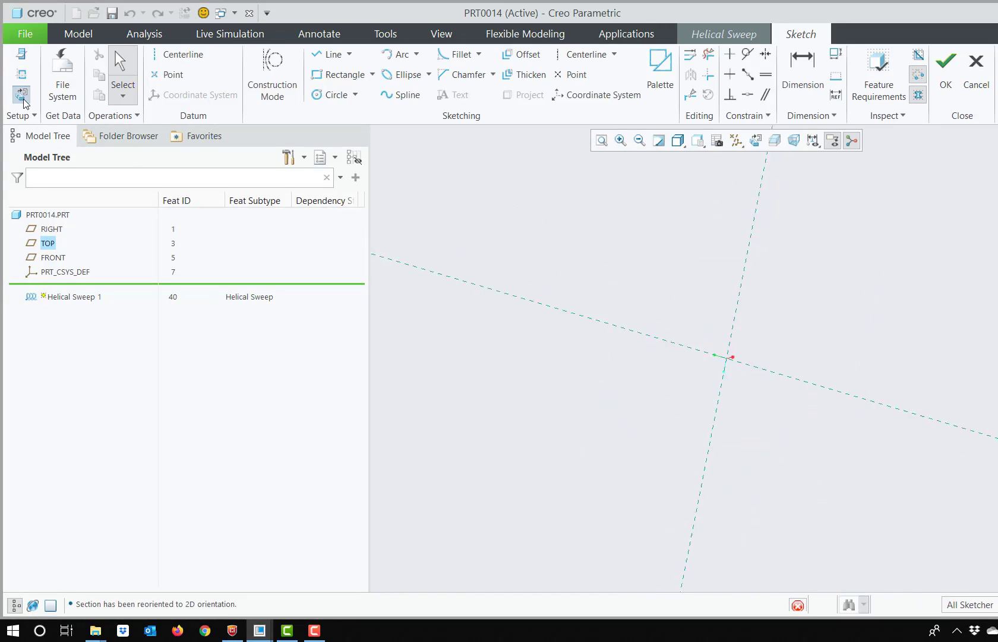
Sketch a vertical centerline through the origin along the vertical reference as the helix axis.
{"action": "left_click", "coordinate": [577, 59]}
{"action": "left_click", "coordinate": [726, 208]}
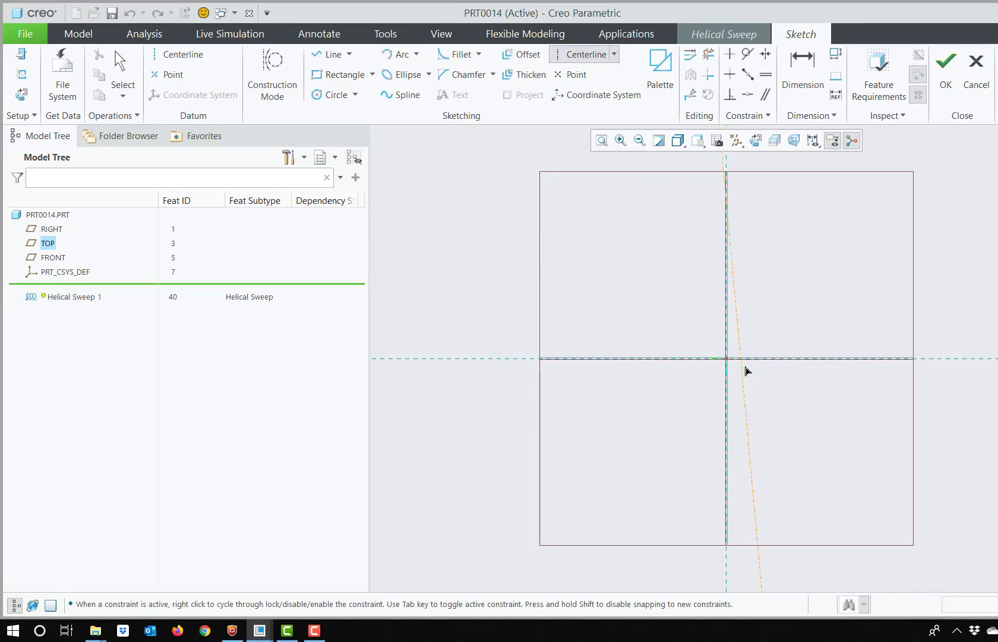
{"action": "left_click", "coordinate": [725, 390]}
{"action": "middle_click", "coordinate": [675, 326]}
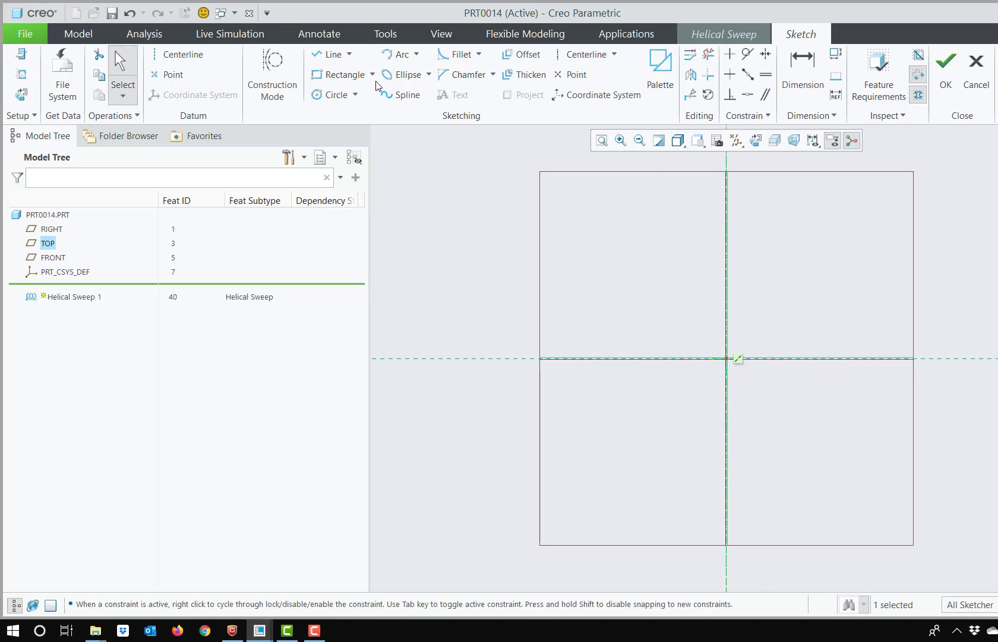
Sketch a vertical profile line about 244 long, ending on the horizontal reference about 147 from the centerline.
{"action": "left_click", "coordinate": [331, 55]}
{"action": "left_click", "coordinate": [834, 179]}
{"action": "left_click", "coordinate": [835, 359]}
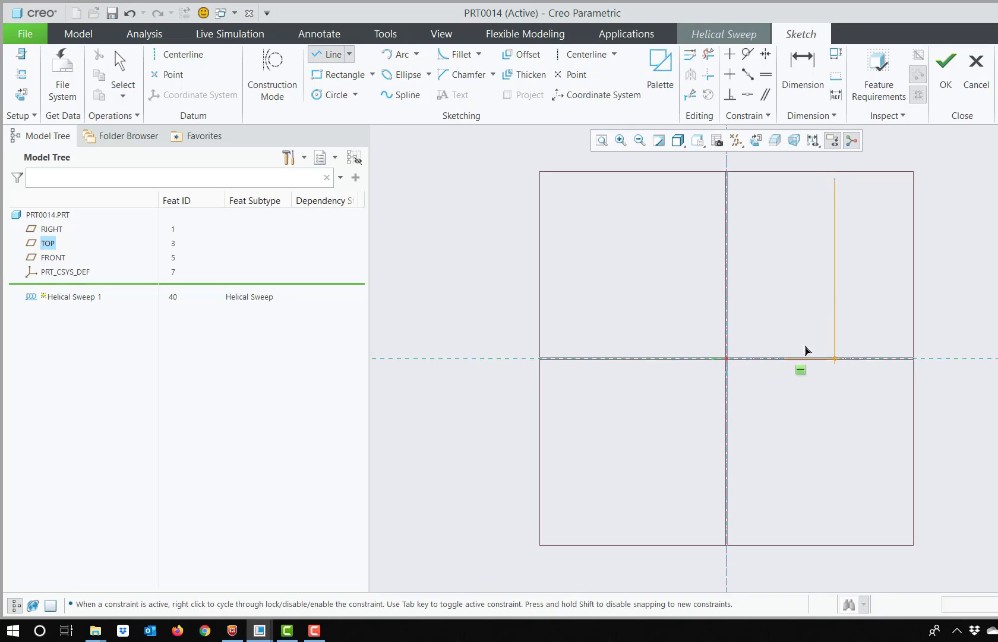
{"action": "middle_click", "coordinate": [760, 276]}
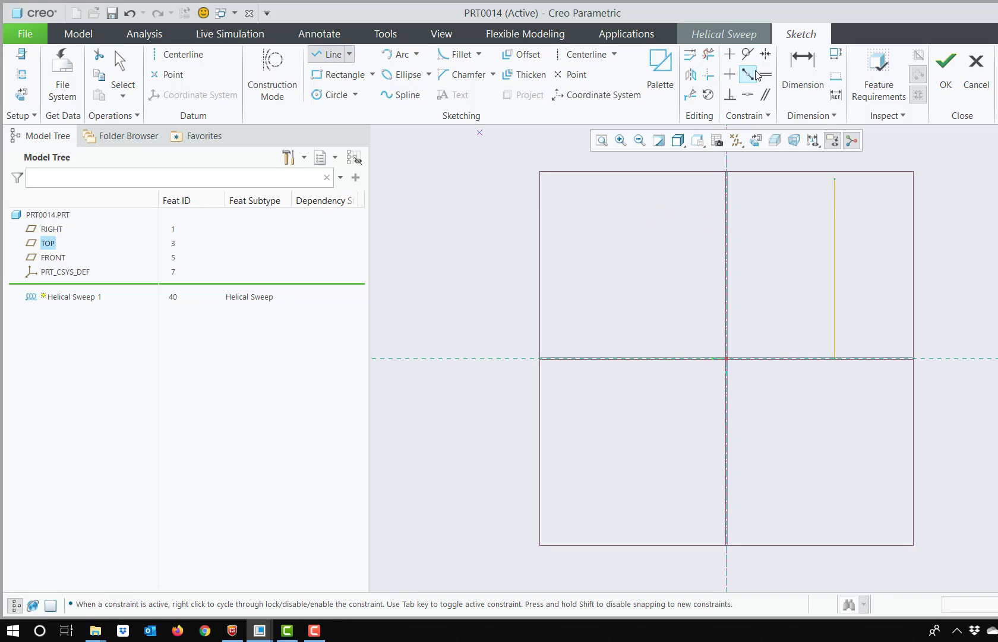
Dimension the profile line to a diameter of 150 about the centerline, set its length to 250 and finish the profile sketch.
{"action": "left_click", "coordinate": [796, 64]}
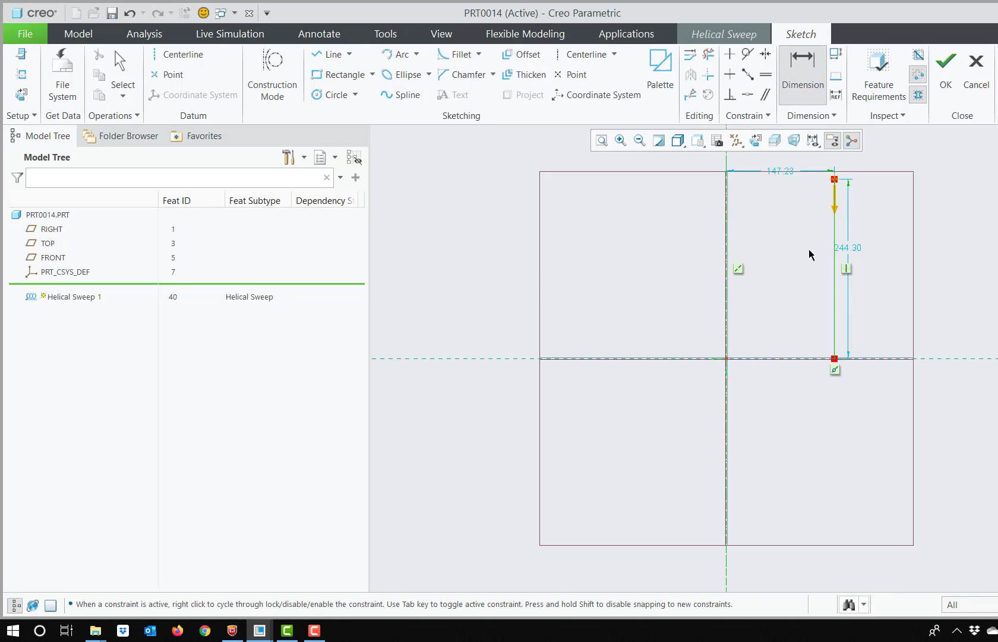
{"action": "left_click", "coordinate": [832, 245]}
{"action": "middle_click", "coordinate": [761, 224]}
{"action": "type", "text": "150"}
{"action": "key", "text": "Return"}
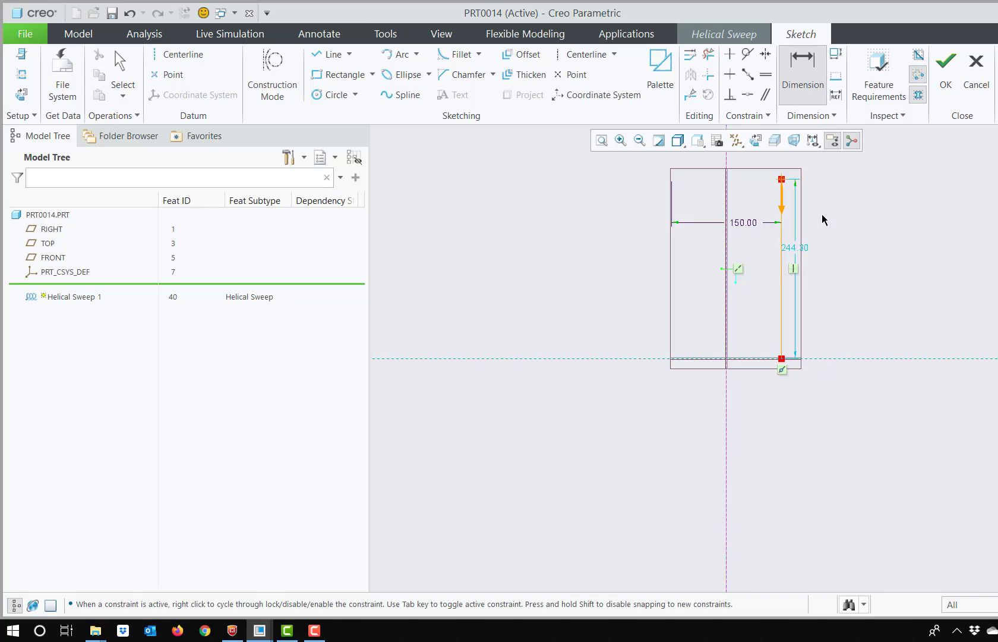
{"action": "double_click", "coordinate": [793, 249]}
{"action": "type", "text": "250"}
{"action": "key", "text": "Return"}
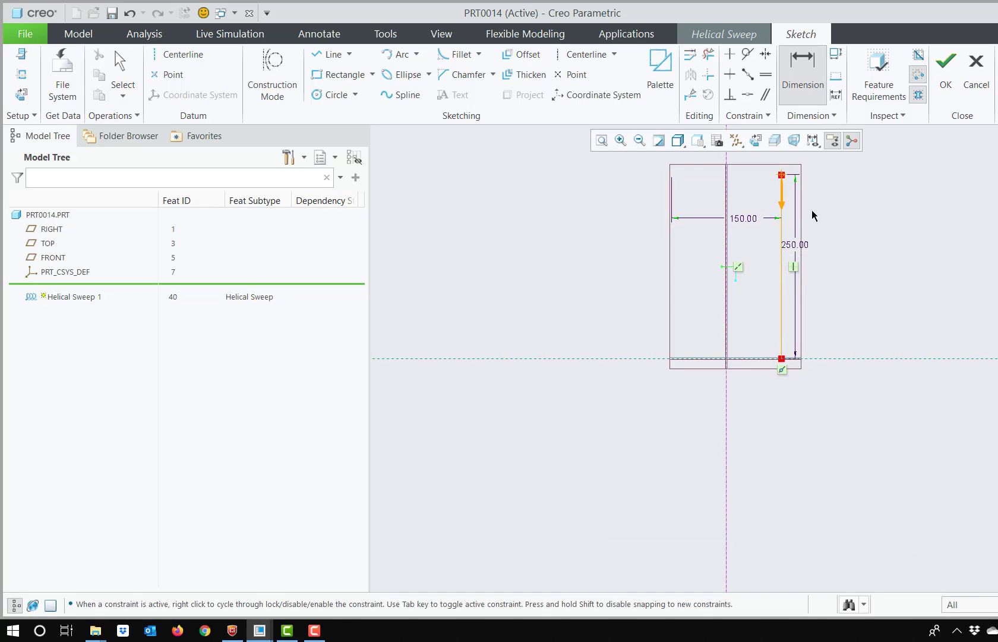
{"action": "left_click", "coordinate": [946, 77]}
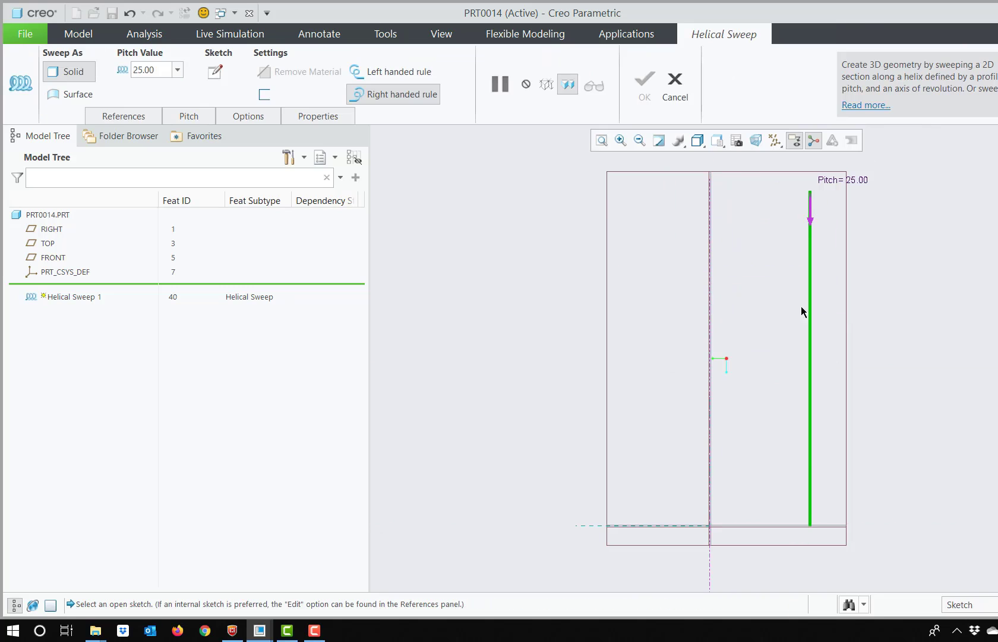
Sketch a circular section centred on the start point of the helix profile and finish the section sketch.
{"action": "left_click", "coordinate": [214, 82]}
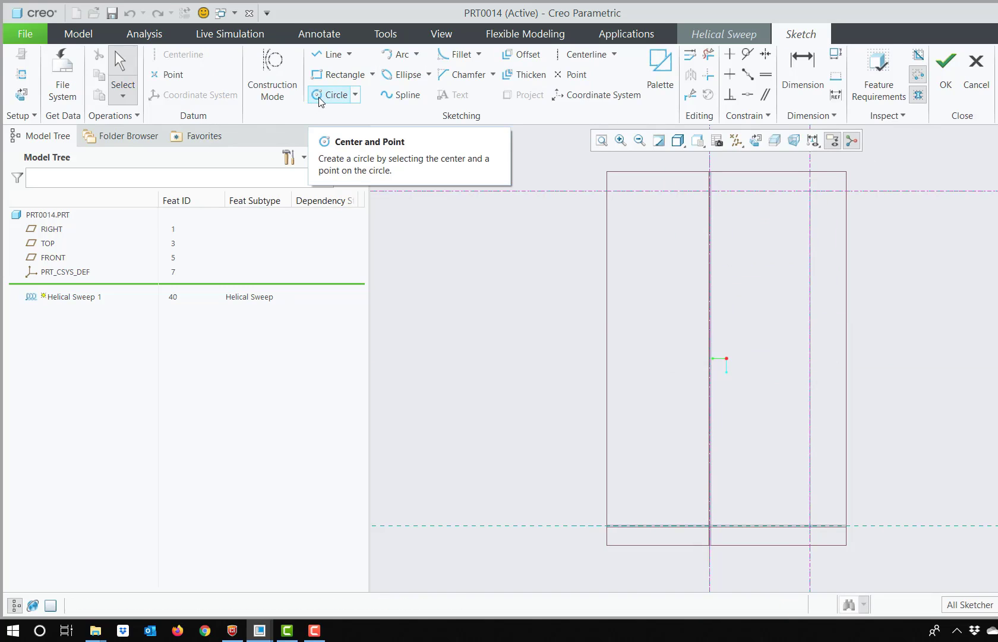
{"action": "left_click", "coordinate": [319, 96]}
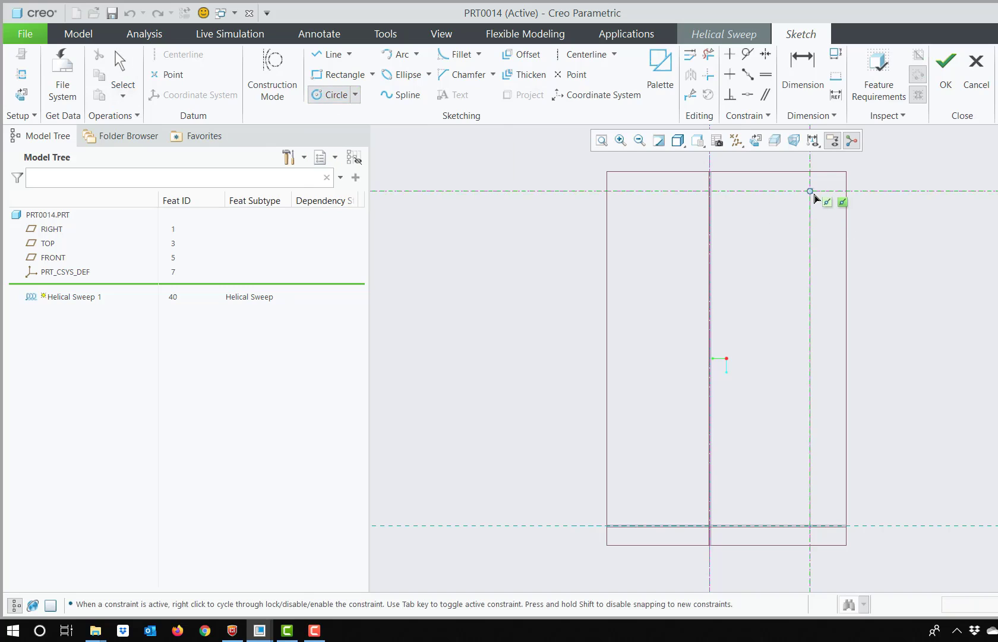
{"action": "left_click", "coordinate": [815, 198]}
{"action": "left_click", "coordinate": [945, 82]}
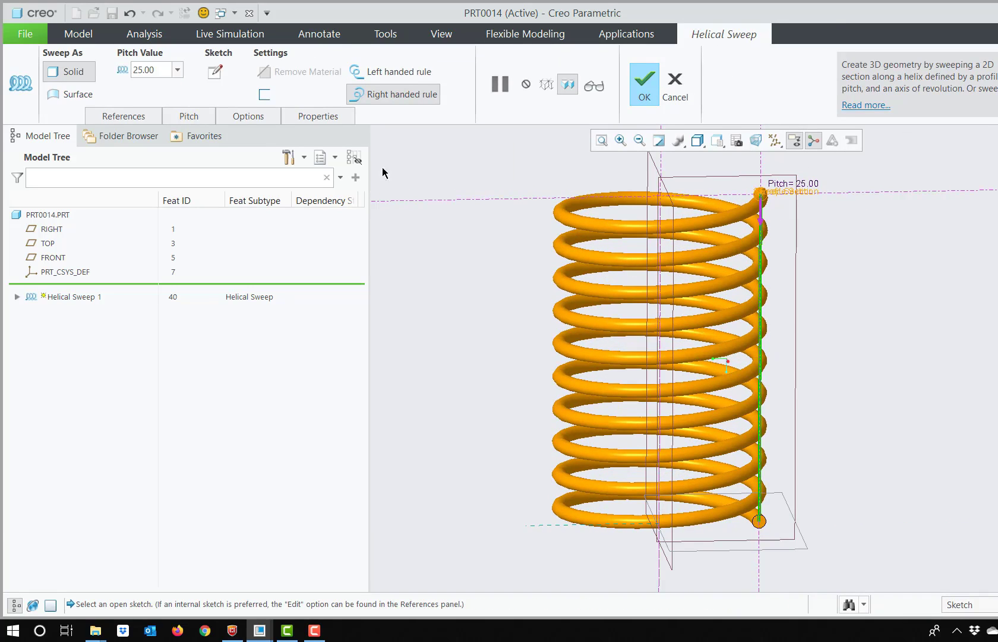
Enable creation of the helical trajectory curve and complete the helical sweep.
{"action": "left_click", "coordinate": [142, 118]}
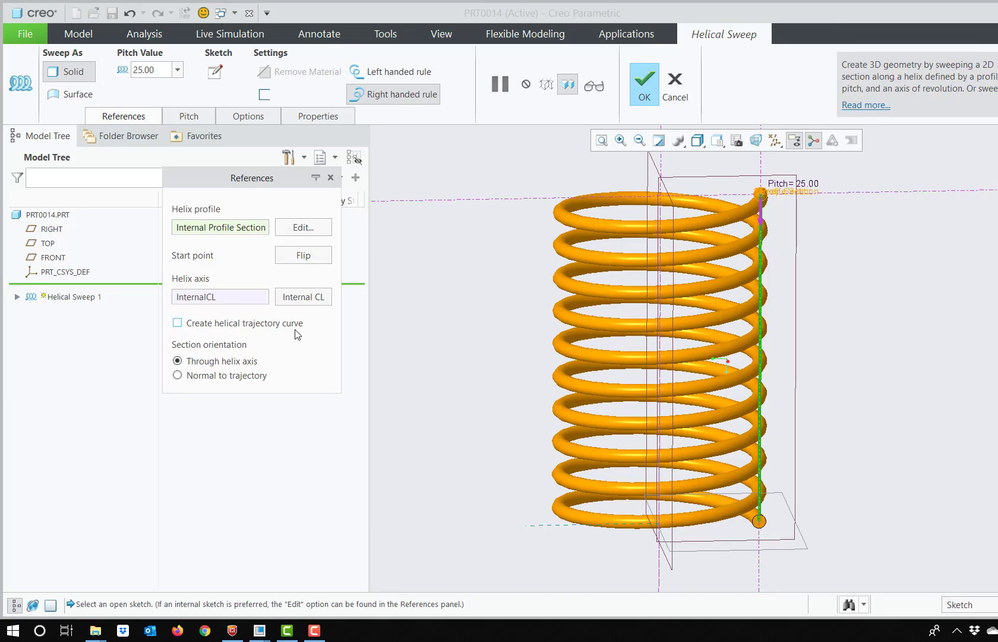
{"action": "left_click", "coordinate": [186, 324]}
{"action": "left_click", "coordinate": [639, 96]}
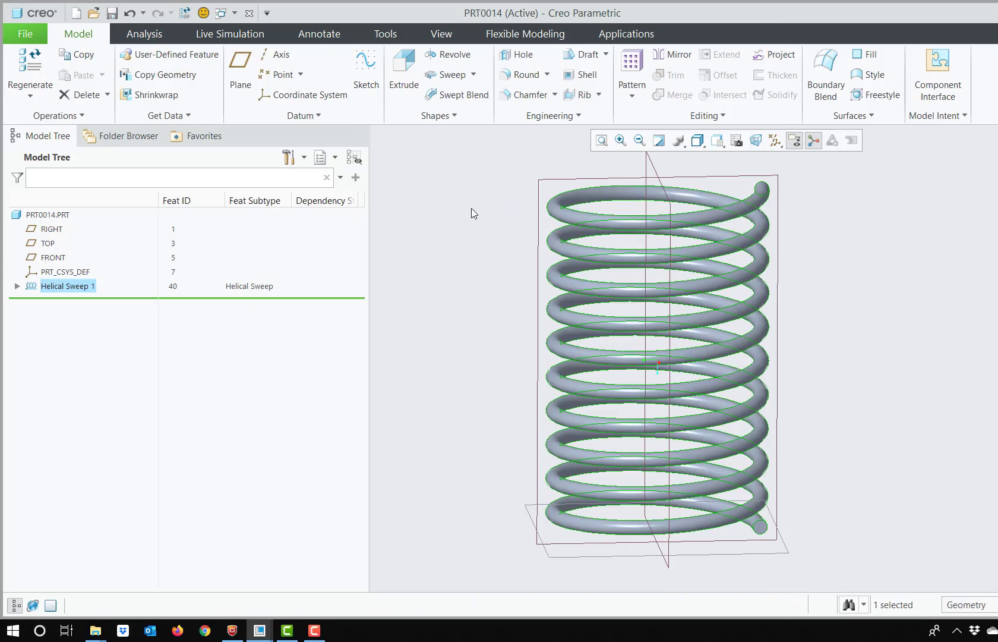
Examine the completed helical sweep from several angles and expand its sections in the model tree.
{"action": "mouse_move", "coordinate": [775, 266]}
{"action": "middle_mouse_down"}
{"action": "mouse_move", "coordinate": [701, 256]}
{"action": "mouse_move", "coordinate": [678, 276]}
{"action": "mouse_move", "coordinate": [685, 288]}
{"action": "middle_mouse_up"}
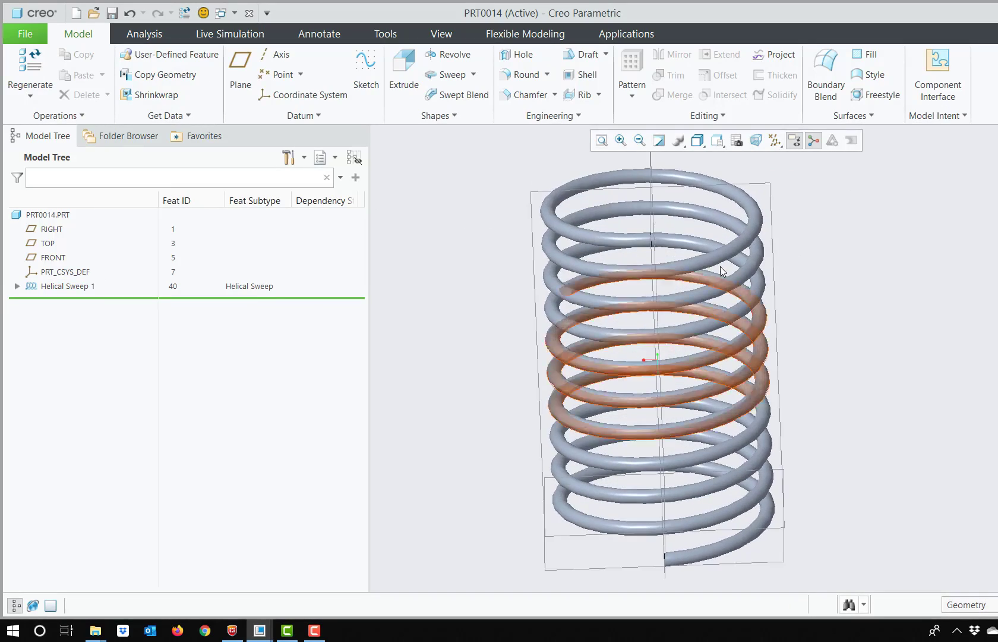
{"action": "scroll", "coordinate": [750, 249], "scroll_direction": "up", "scroll_amount": 5}
{"action": "scroll", "coordinate": [753, 242], "scroll_direction": "down", "scroll_amount": 4}
{"action": "mouse_move", "coordinate": [722, 253]}
{"action": "middle_mouse_down"}
{"action": "mouse_move", "coordinate": [713, 220]}
{"action": "mouse_move", "coordinate": [719, 250]}
{"action": "mouse_move", "coordinate": [675, 238]}
{"action": "mouse_move", "coordinate": [704, 245]}
{"action": "middle_mouse_up"}
{"action": "scroll", "coordinate": [722, 256], "scroll_direction": "down", "scroll_amount": 2}
{"action": "scroll", "coordinate": [716, 251], "scroll_direction": "up", "scroll_amount": 1}
{"action": "scroll", "coordinate": [717, 255], "scroll_direction": "down", "scroll_amount": 1}
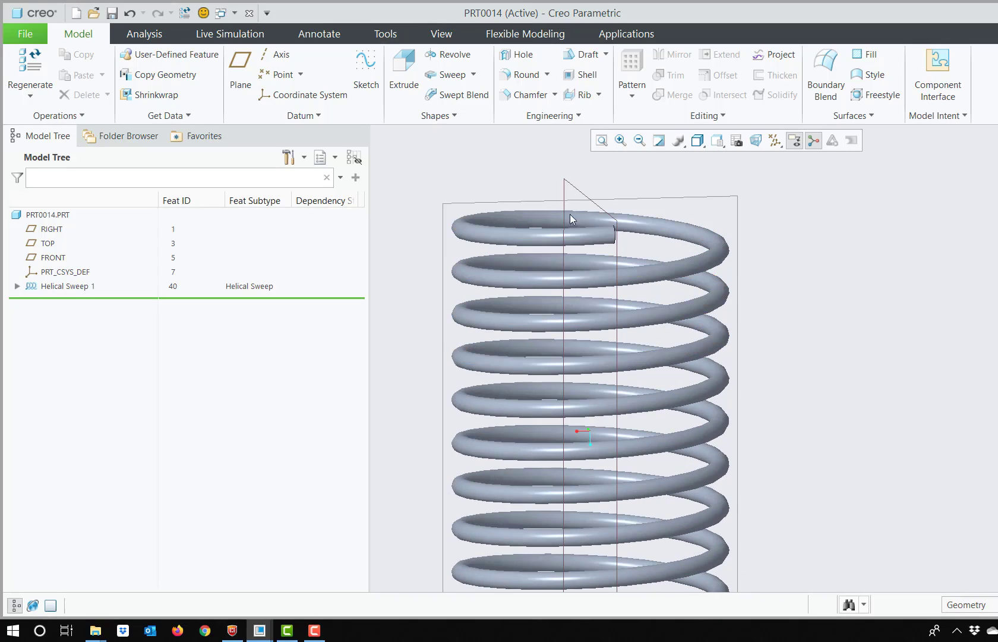
{"action": "left_click", "coordinate": [17, 285]}
Change the spring's display style to Wireframe.
{"action": "left_click", "coordinate": [779, 145]}
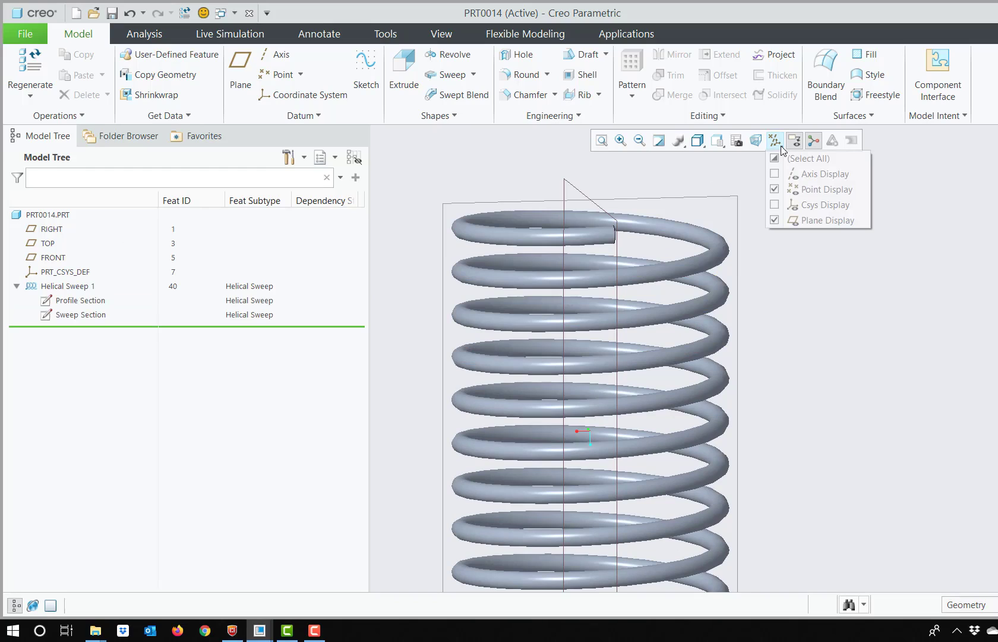
{"action": "left_click", "coordinate": [721, 146]}
{"action": "left_click", "coordinate": [697, 140]}
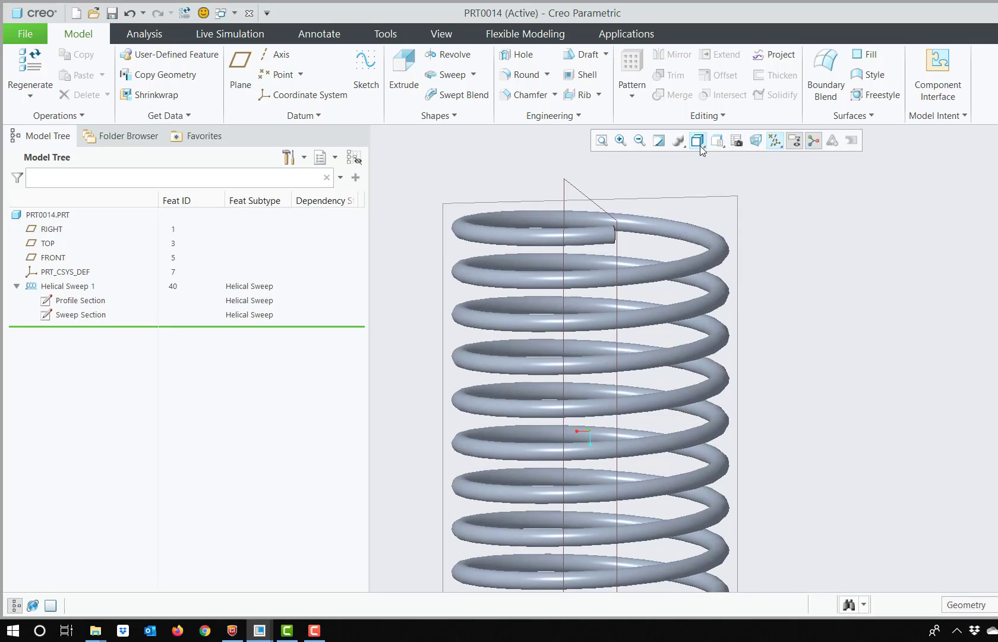
{"action": "left_click", "coordinate": [697, 140]}
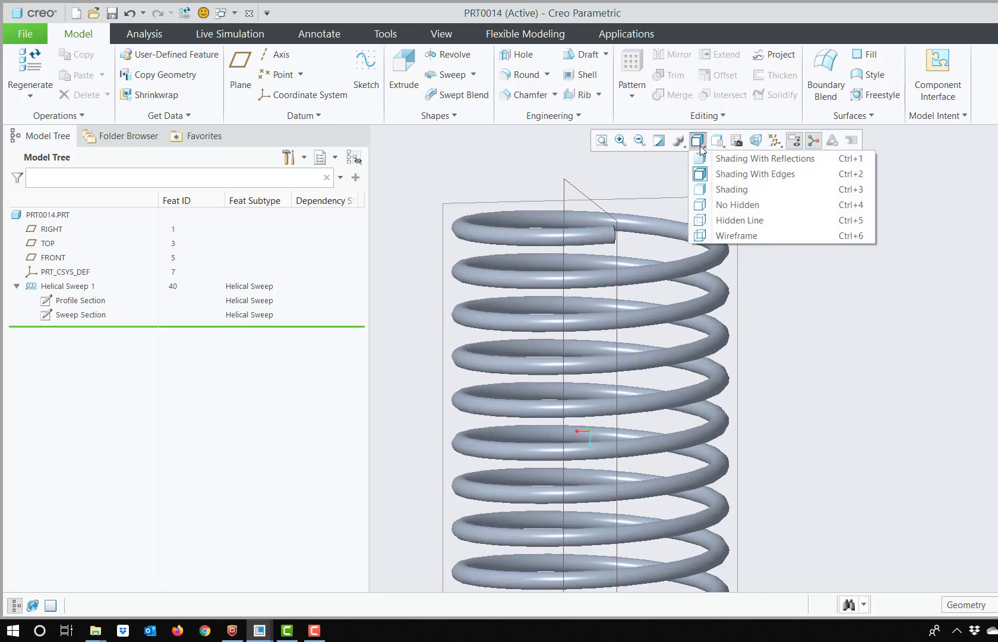
{"action": "left_click", "coordinate": [747, 242]}
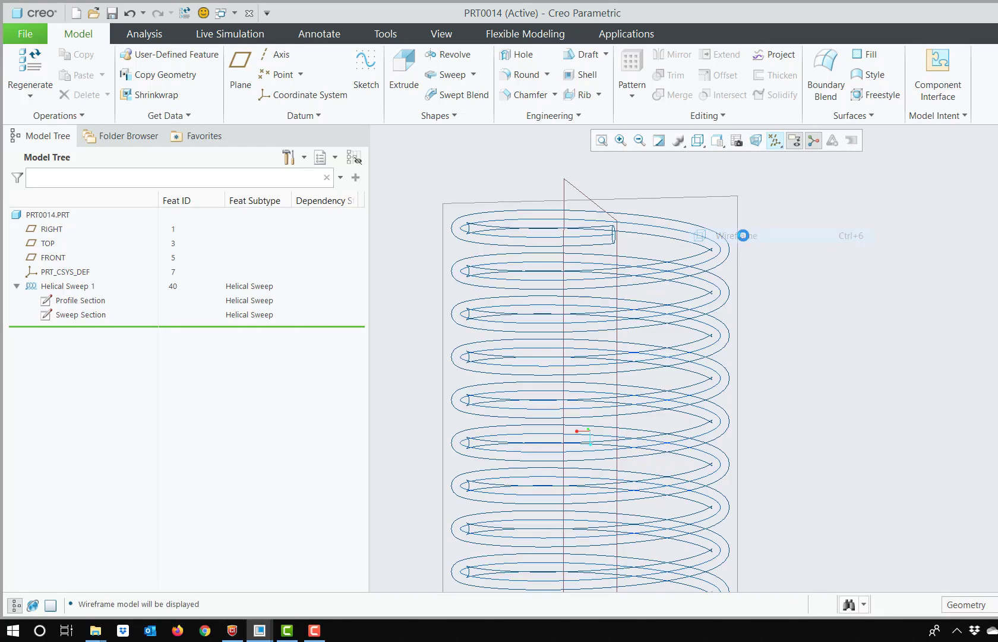
{"action": "left_click", "coordinate": [588, 240]}
{"action": "left_click", "coordinate": [848, 258]}
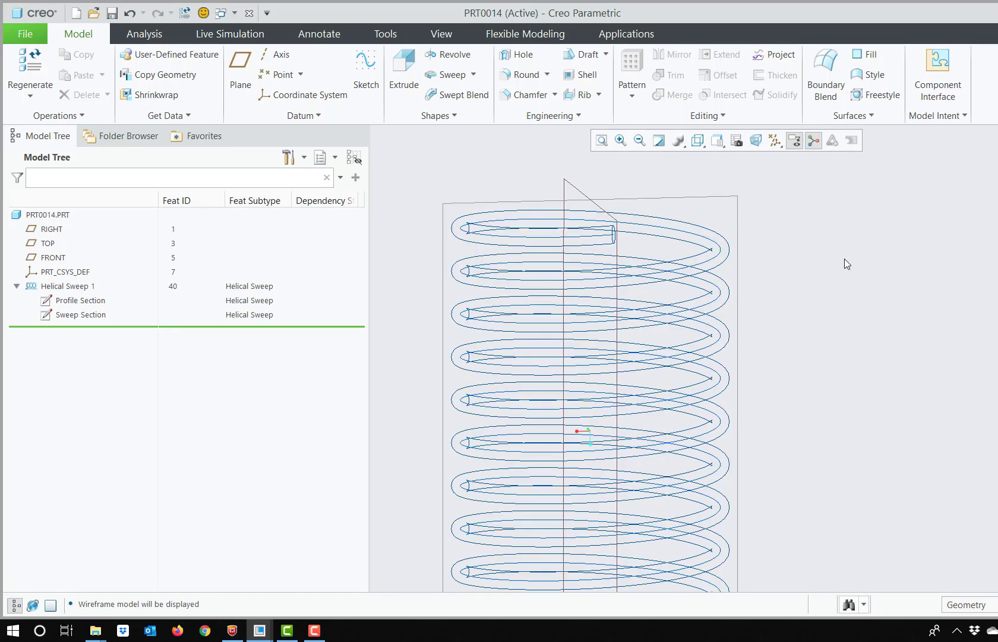
Redefine the helical sweep without the helical trajectory curve and complete the feature.
{"action": "left_click", "coordinate": [74, 286]}
{"action": "left_click", "coordinate": [95, 216]}
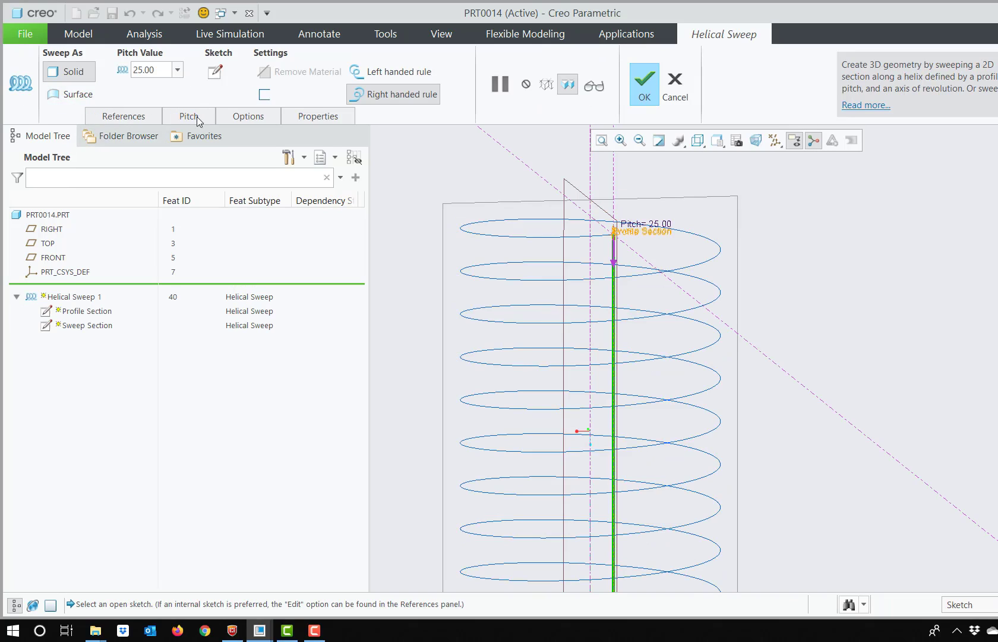
{"action": "left_click", "coordinate": [137, 116]}
{"action": "left_click", "coordinate": [189, 326]}
{"action": "left_click", "coordinate": [646, 93]}
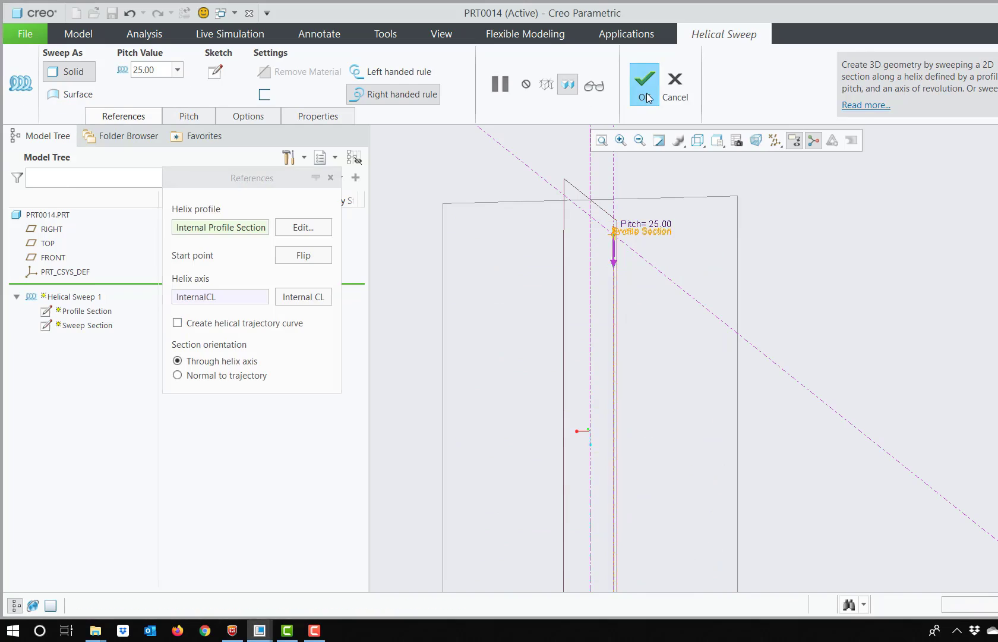
{"action": "left_click", "coordinate": [800, 267]}
{"action": "middle_click_drag", "start_coordinate": [793, 265], "coordinate": [717, 260]}
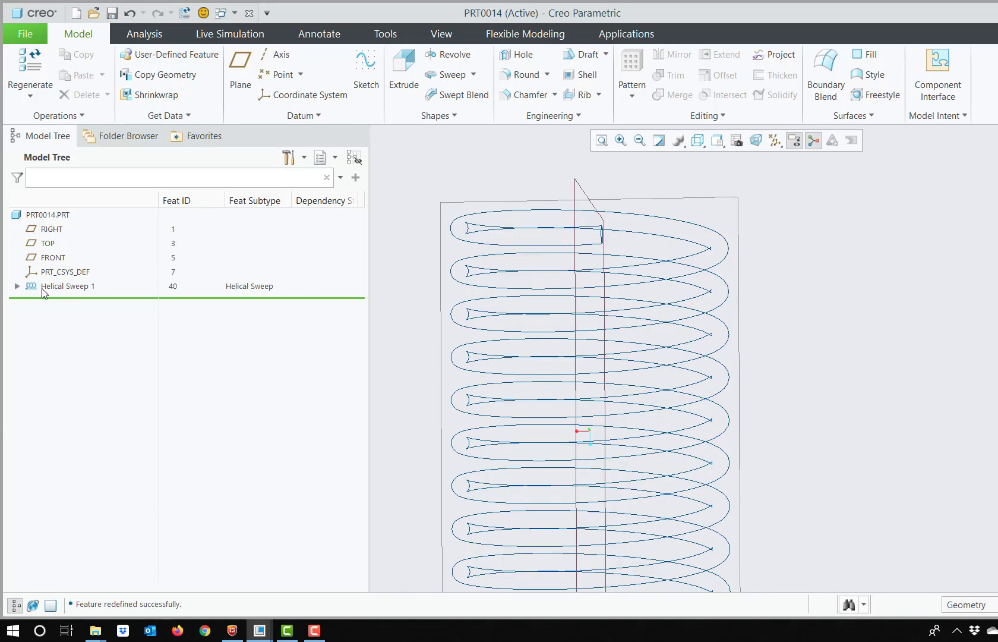
Redefine the helical sweep with creation of the helical trajectory curve turned on again.
{"action": "left_click", "coordinate": [60, 286]}
{"action": "left_click", "coordinate": [80, 209]}
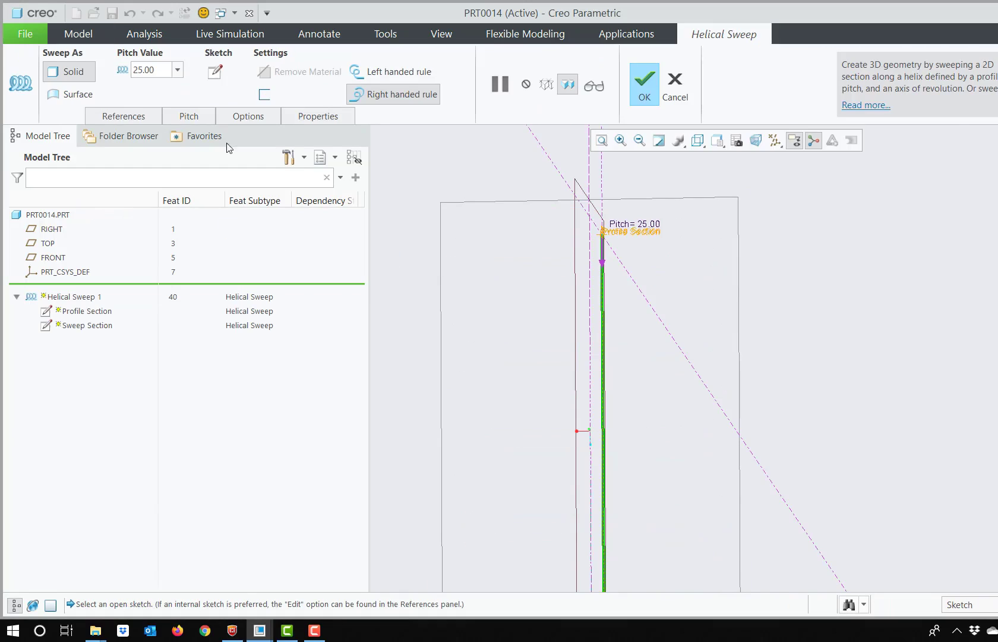
{"action": "left_click", "coordinate": [138, 114]}
{"action": "left_click", "coordinate": [177, 323]}
{"action": "left_click", "coordinate": [639, 97]}
{"action": "left_click", "coordinate": [638, 97]}
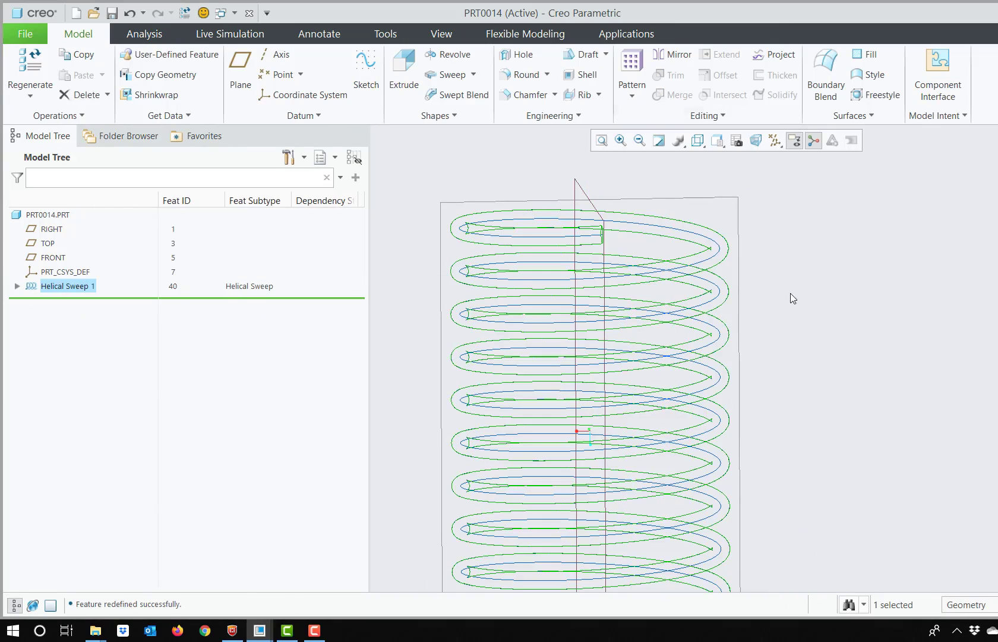
Copy the helical trajectory curve into a Copy Geometry feature and select that feature in the model tree.
{"action": "left_click", "coordinate": [718, 249]}
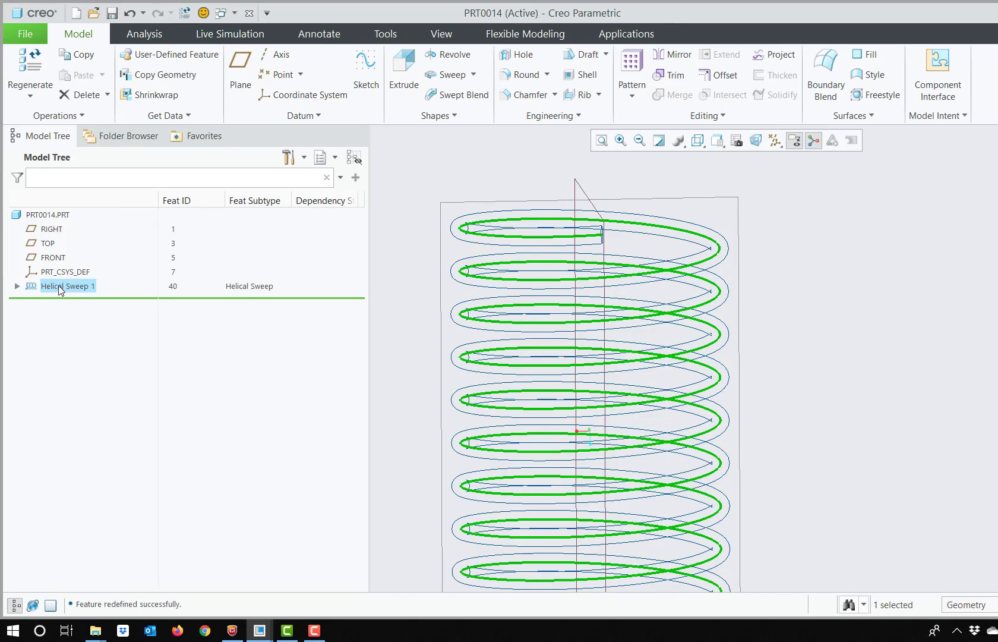
{"action": "left_click", "coordinate": [155, 78]}
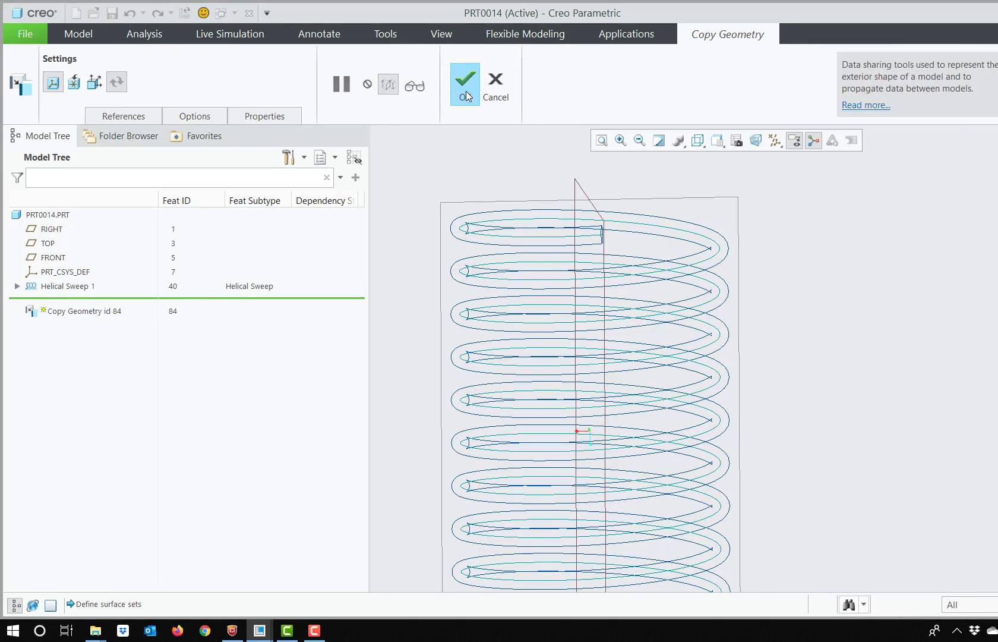
{"action": "left_click", "coordinate": [465, 91]}
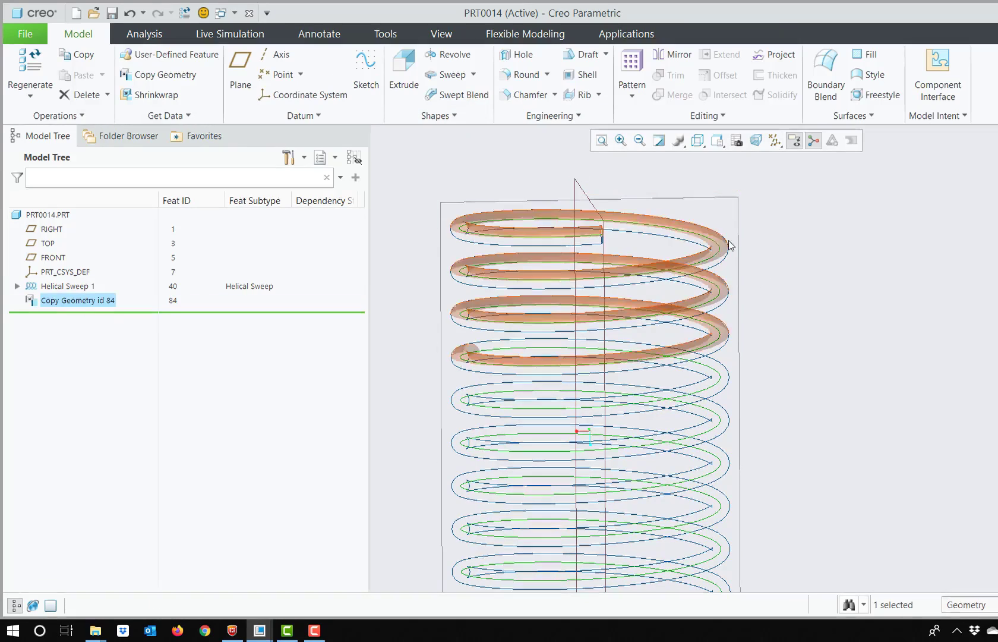
{"action": "left_click", "coordinate": [98, 328]}
{"action": "left_click", "coordinate": [95, 301]}
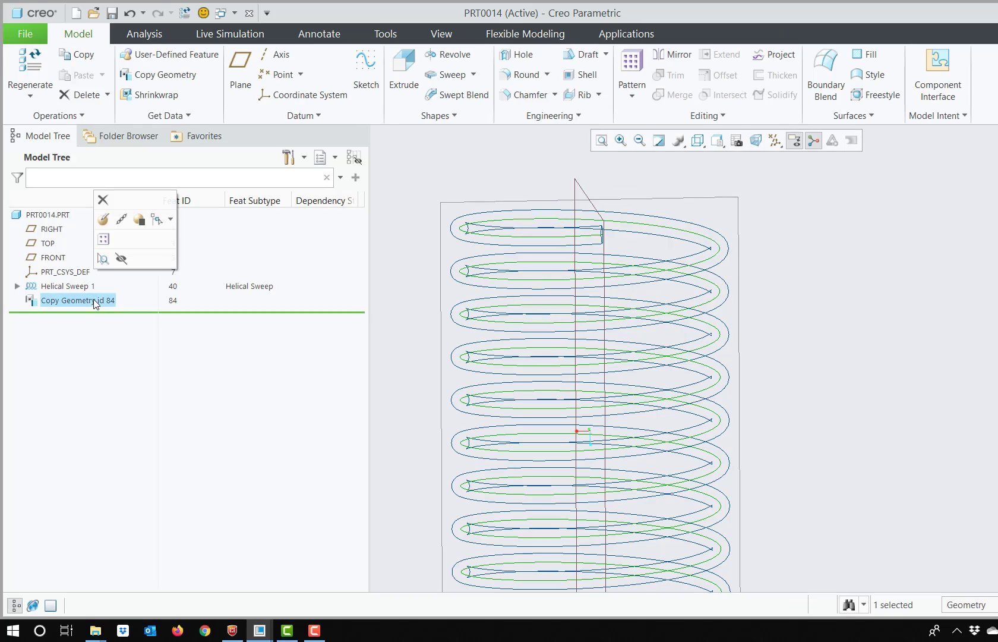
Set the display style back to Shading With Edges and highlight the copied curve inside the spring.
{"action": "middle_click_drag", "start_coordinate": [535, 362], "coordinate": [566, 279]}
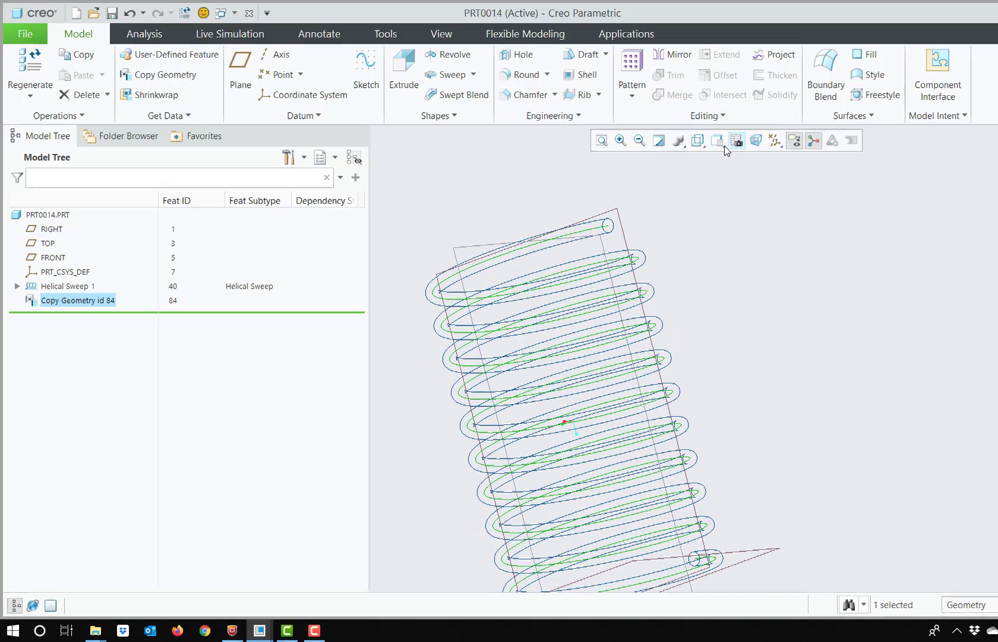
{"action": "left_click", "coordinate": [704, 145]}
{"action": "left_click", "coordinate": [732, 172]}
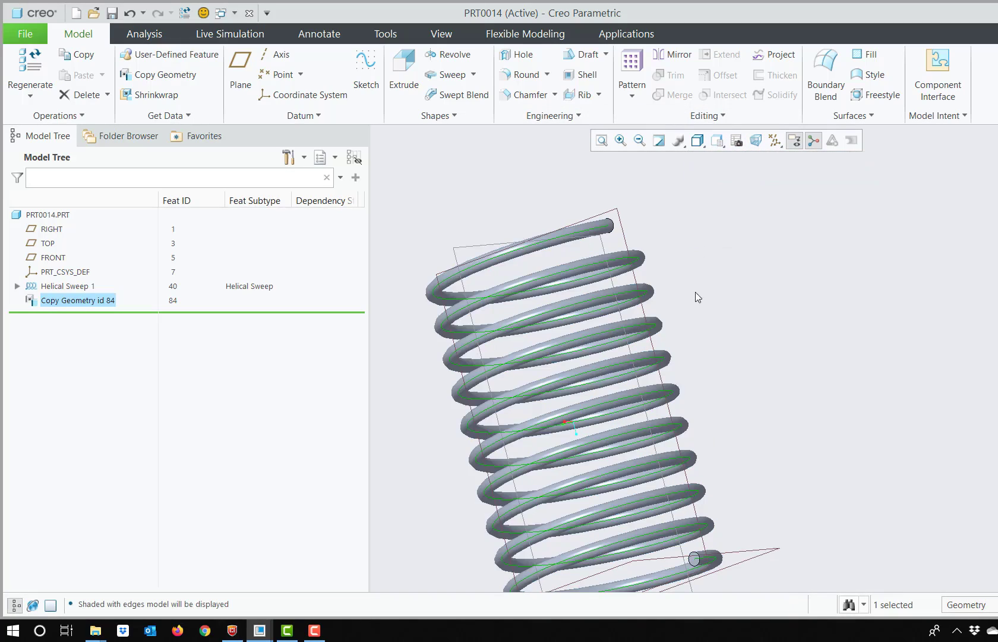
{"action": "middle_click_drag", "start_coordinate": [671, 305], "coordinate": [526, 316]}
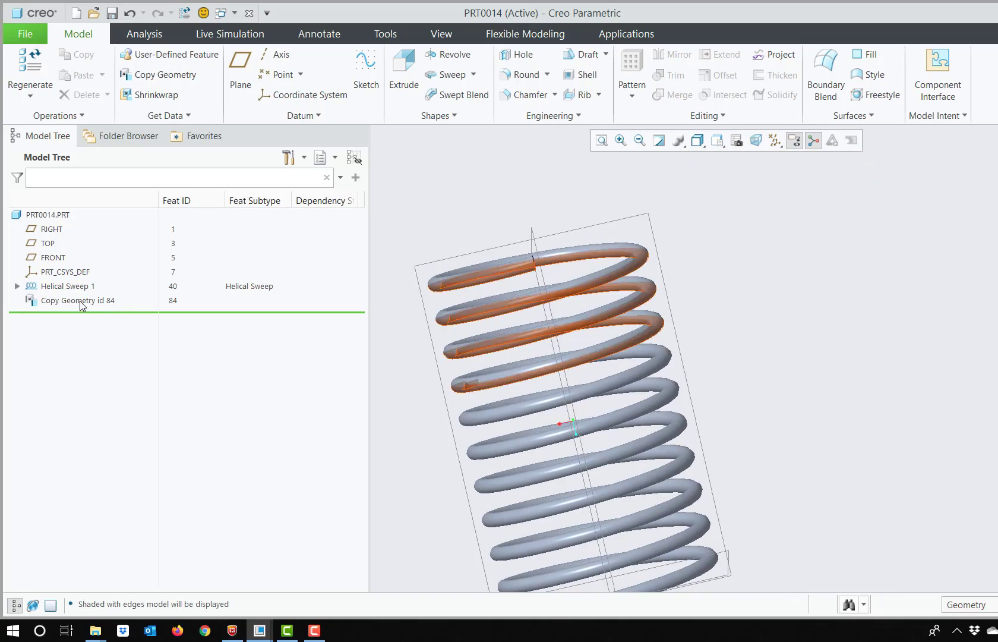
{"action": "left_click", "coordinate": [82, 302]}
{"action": "middle_click_drag", "start_coordinate": [444, 320], "coordinate": [565, 270]}
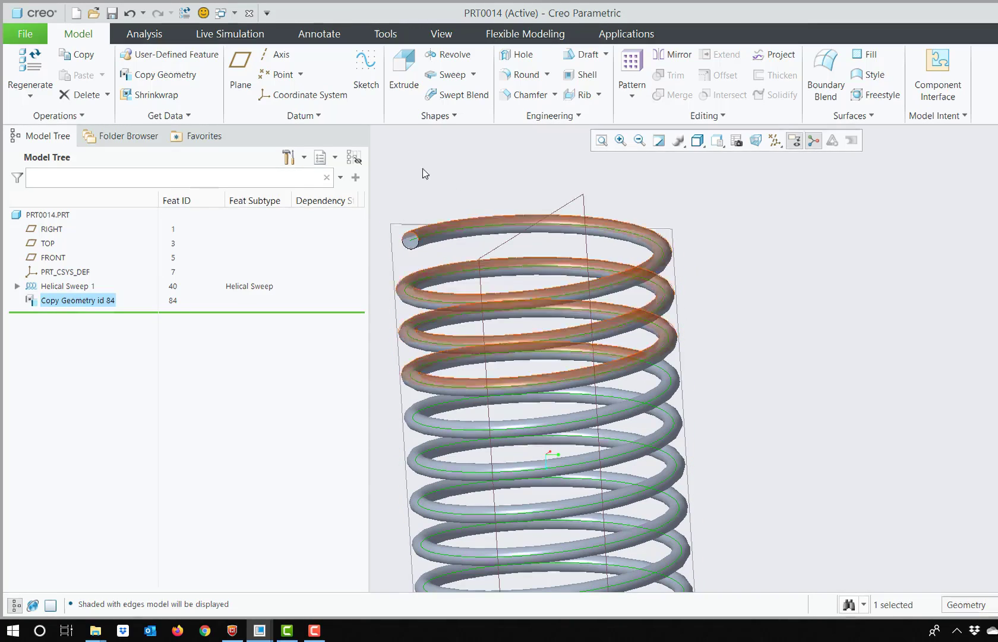
Switch to the VALVE.PRT window and turn off the display of datum points.
{"action": "left_click", "coordinate": [234, 14]}
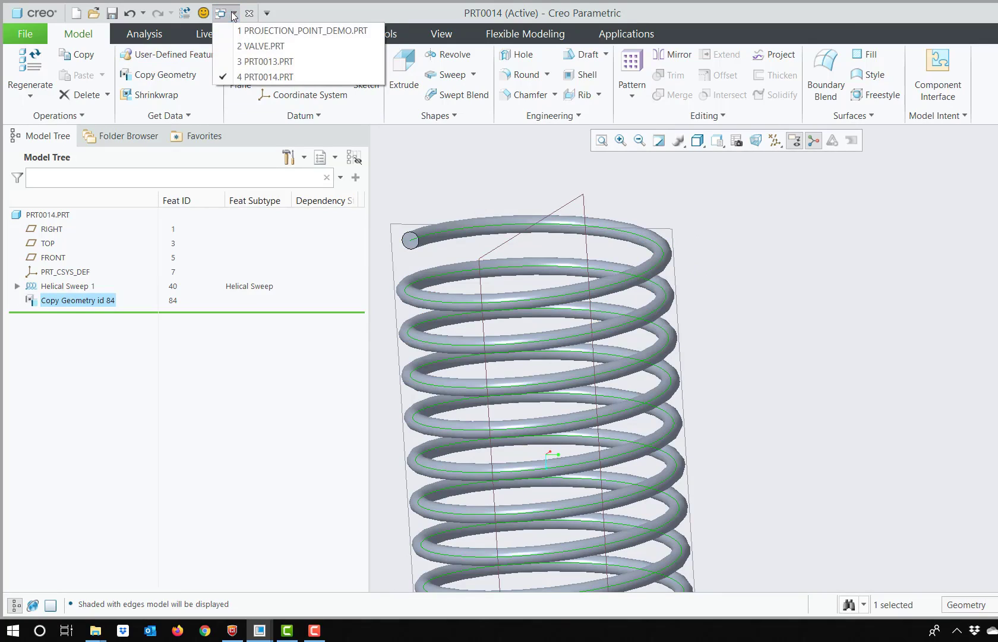
{"action": "left_click", "coordinate": [262, 46]}
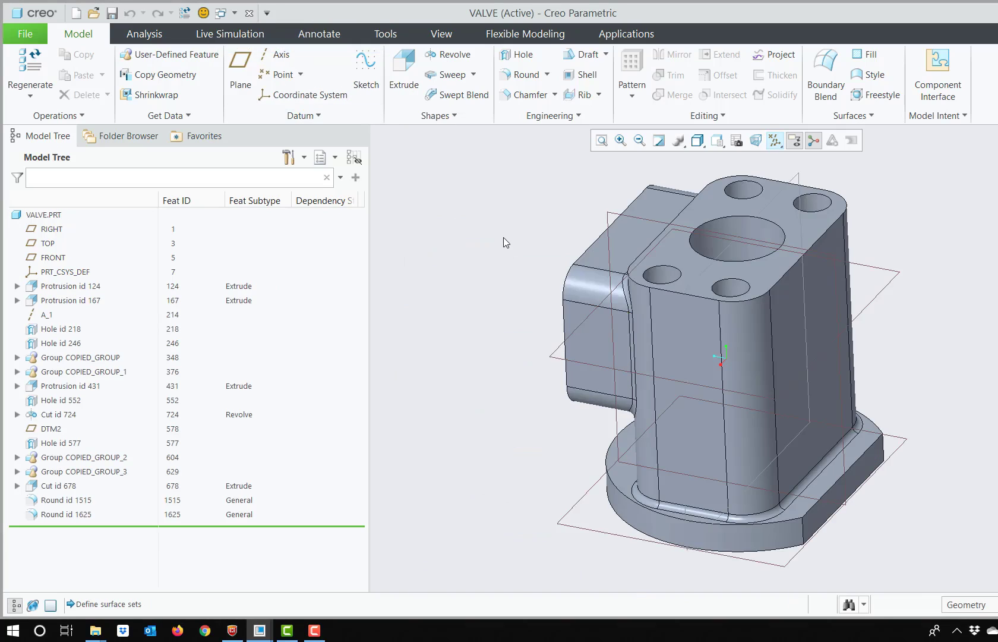
{"action": "left_click", "coordinate": [781, 147]}
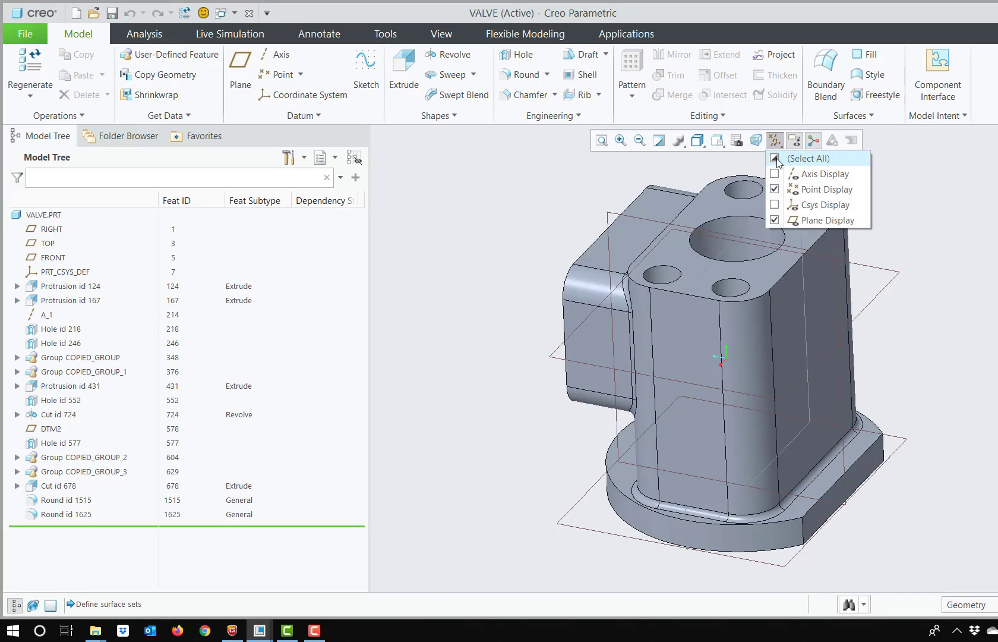
{"action": "left_click", "coordinate": [776, 190]}
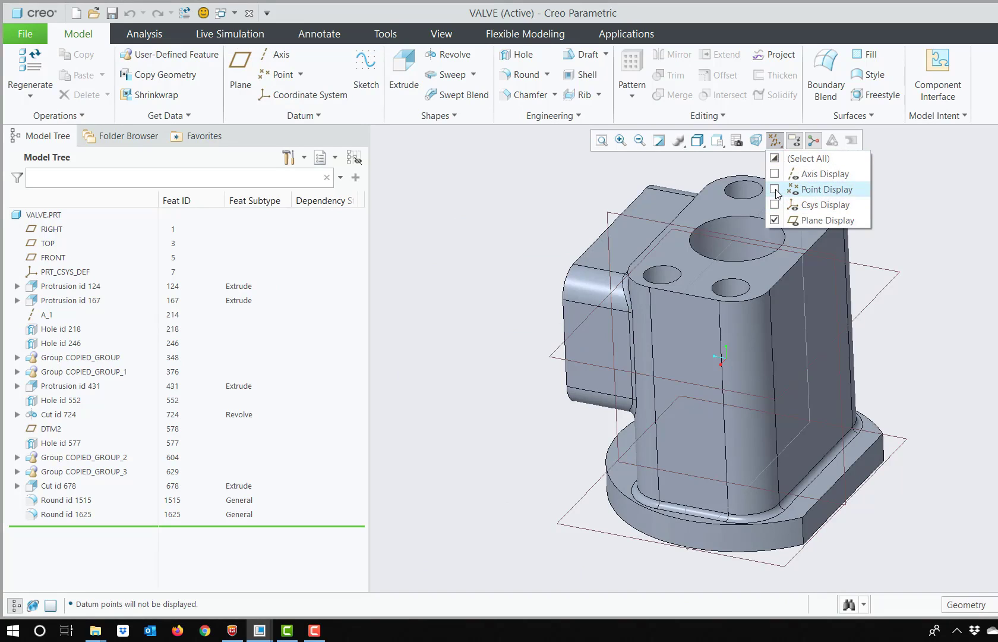
{"action": "left_click", "coordinate": [937, 210]}
{"action": "scroll", "coordinate": [927, 214], "scroll_direction": "up", "scroll_amount": 2}
{"action": "scroll", "coordinate": [924, 214], "scroll_direction": "down", "scroll_amount": 4}
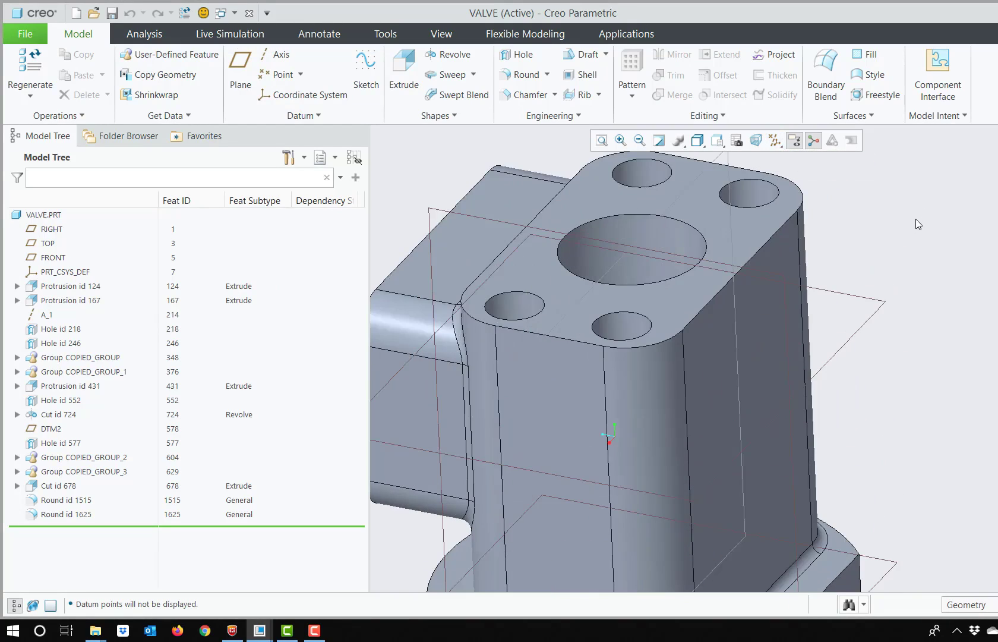
{"action": "scroll", "coordinate": [899, 220], "scroll_direction": "up", "scroll_amount": 2}
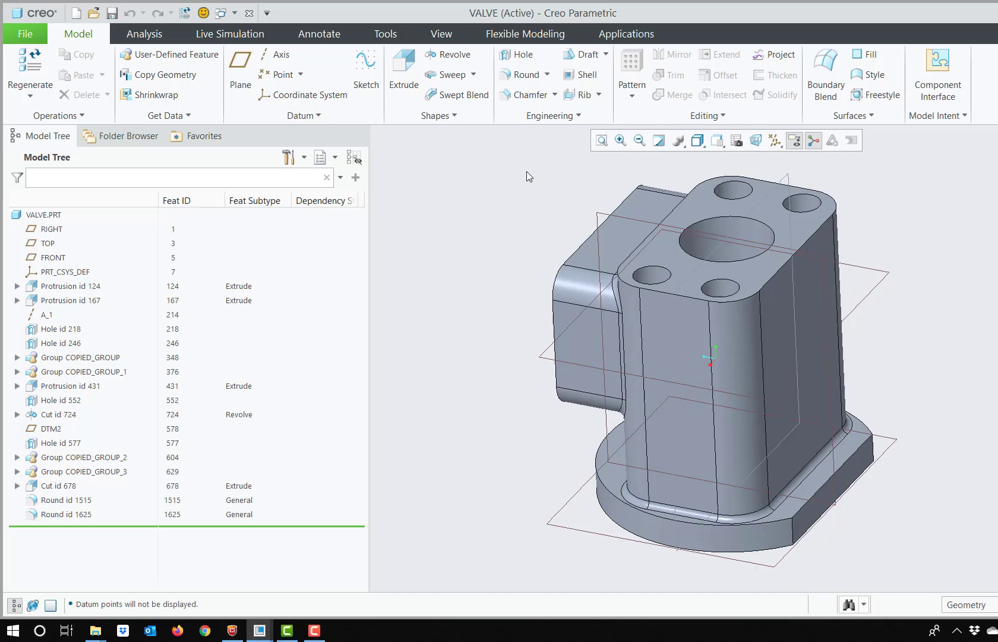
Start a datum plane that references two adjacent flat side faces of the valve body.
{"action": "left_click", "coordinate": [251, 74]}
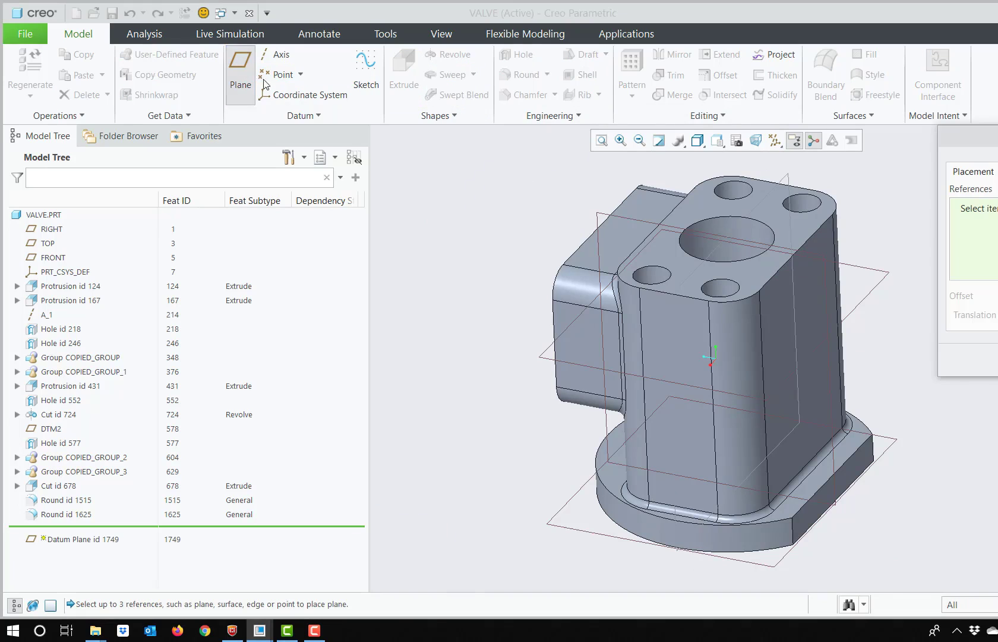
{"action": "left_click", "coordinate": [772, 334]}
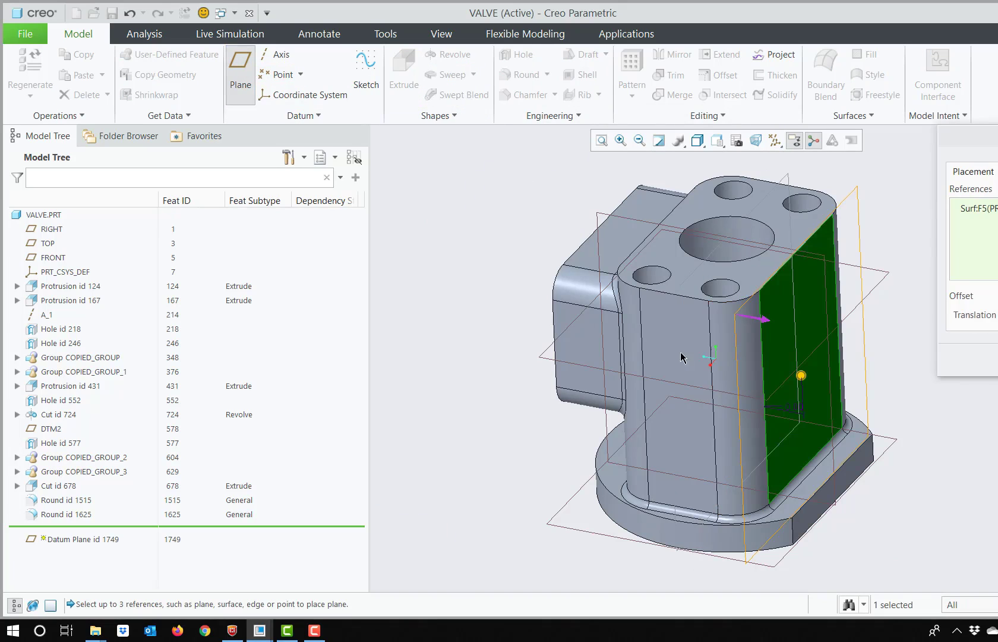
{"action": "left_click", "coordinate": [673, 359], "text": "ctrl"}
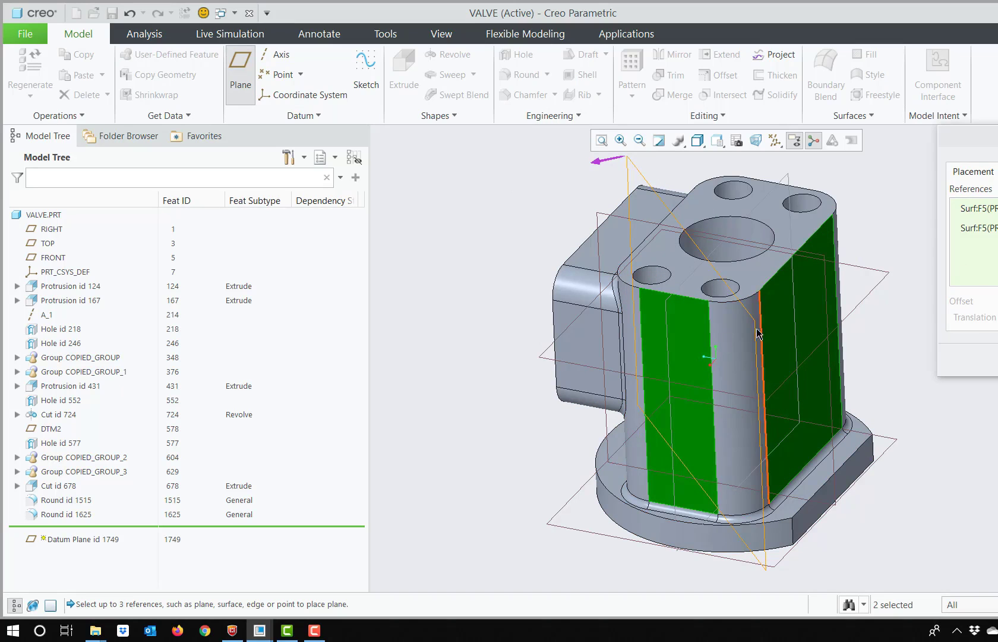
{"action": "mouse_move", "coordinate": [708, 316]}
{"action": "middle_mouse_down"}
{"action": "mouse_move", "coordinate": [698, 326]}
{"action": "mouse_move", "coordinate": [713, 354]}
{"action": "mouse_move", "coordinate": [745, 339]}
{"action": "middle_mouse_up"}
{"action": "scroll", "coordinate": [746, 339], "scroll_direction": "down", "scroll_amount": 3}
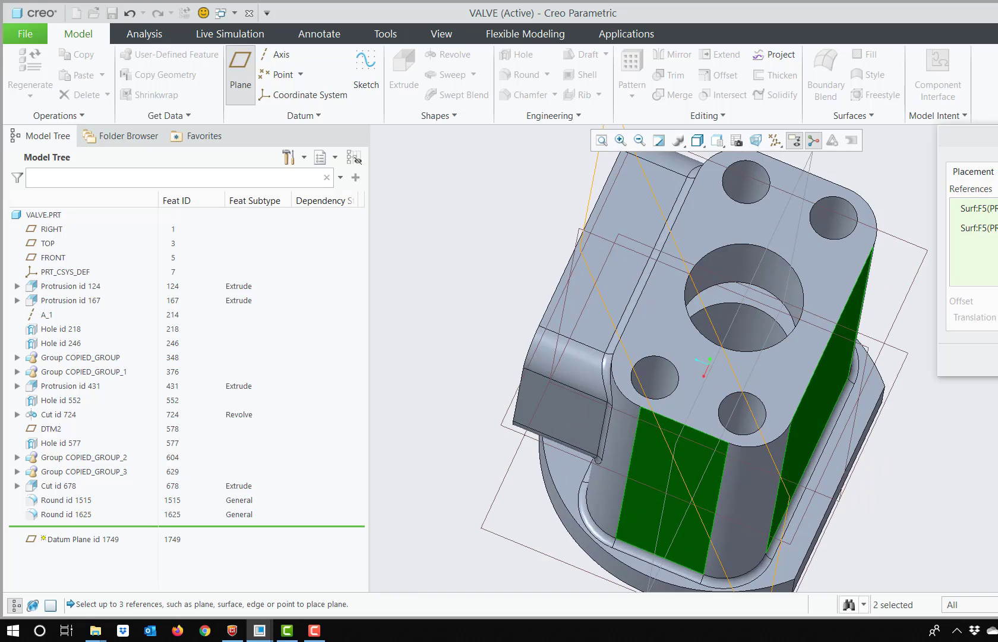
Try the alternative orientation of the plane between the two faces, restore the first one and finish the datum plane.
{"action": "left_click", "coordinate": [979, 228]}
{"action": "left_click", "coordinate": [996, 238]}
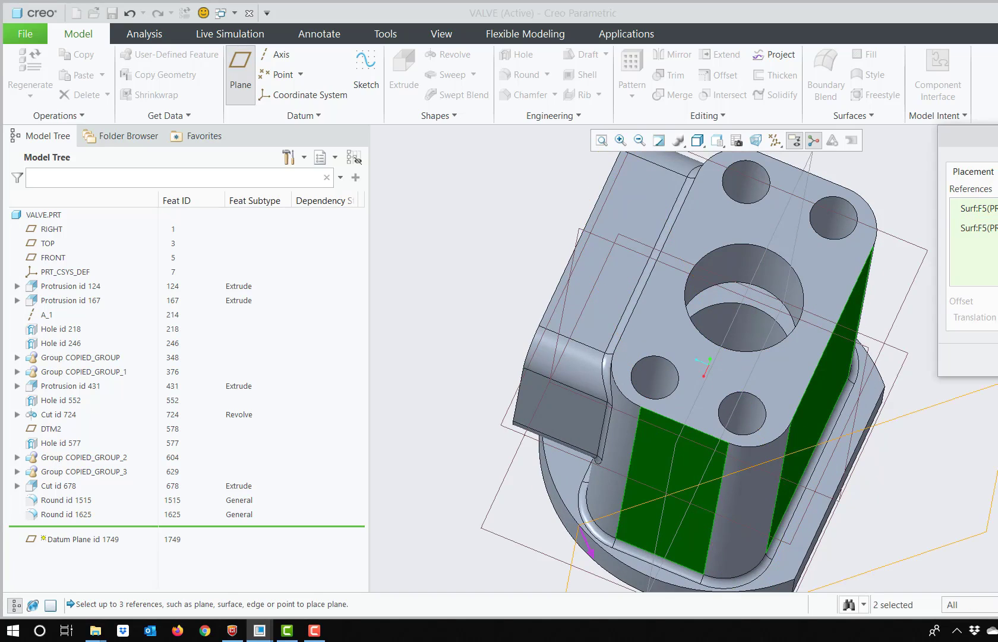
{"action": "left_click", "coordinate": [993, 228]}
{"action": "left_click", "coordinate": [996, 238]}
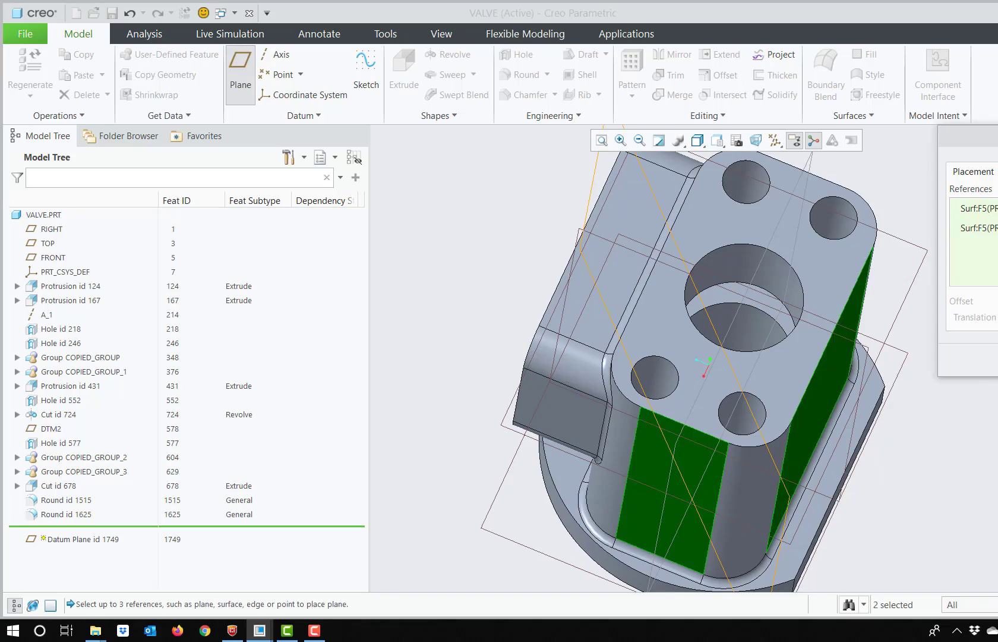
{"action": "left_click", "coordinate": [996, 360]}
{"action": "middle_click_drag", "start_coordinate": [877, 413], "coordinate": [744, 405]}
{"action": "left_click", "coordinate": [933, 426]}
{"action": "middle_click_drag", "start_coordinate": [938, 401], "coordinate": [931, 430]}
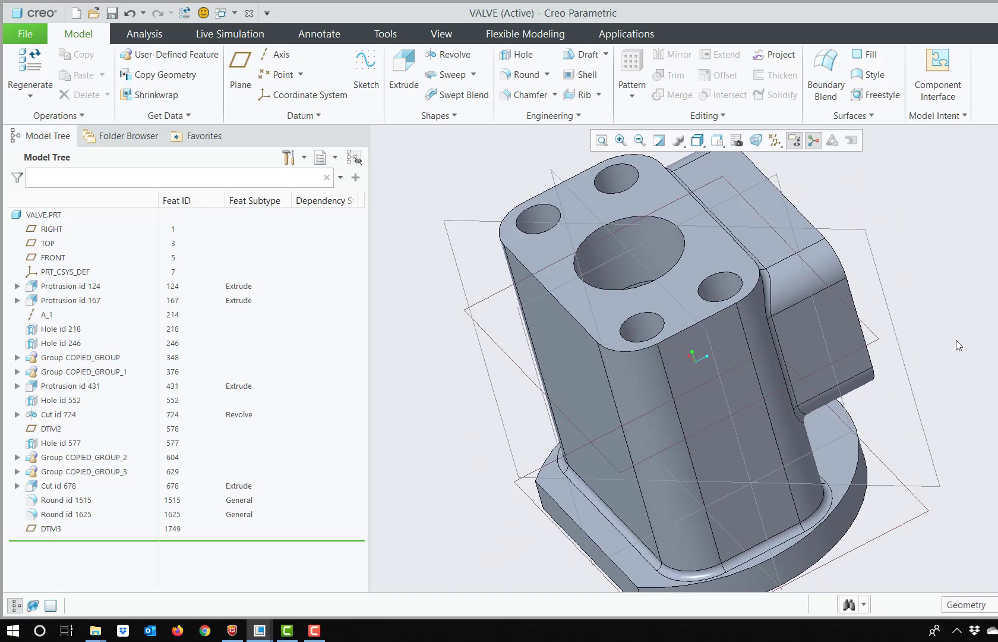
Create a datum plane that references the flat face of the side block and the valve body's non-parallel flat side face.
{"action": "left_click", "coordinate": [240, 75]}
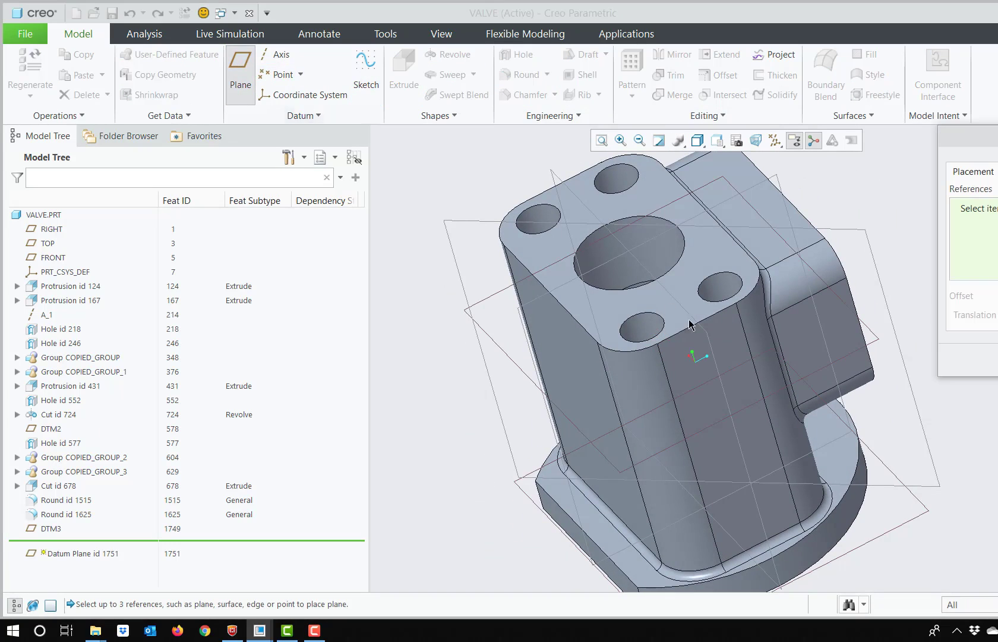
{"action": "left_click", "coordinate": [802, 351]}
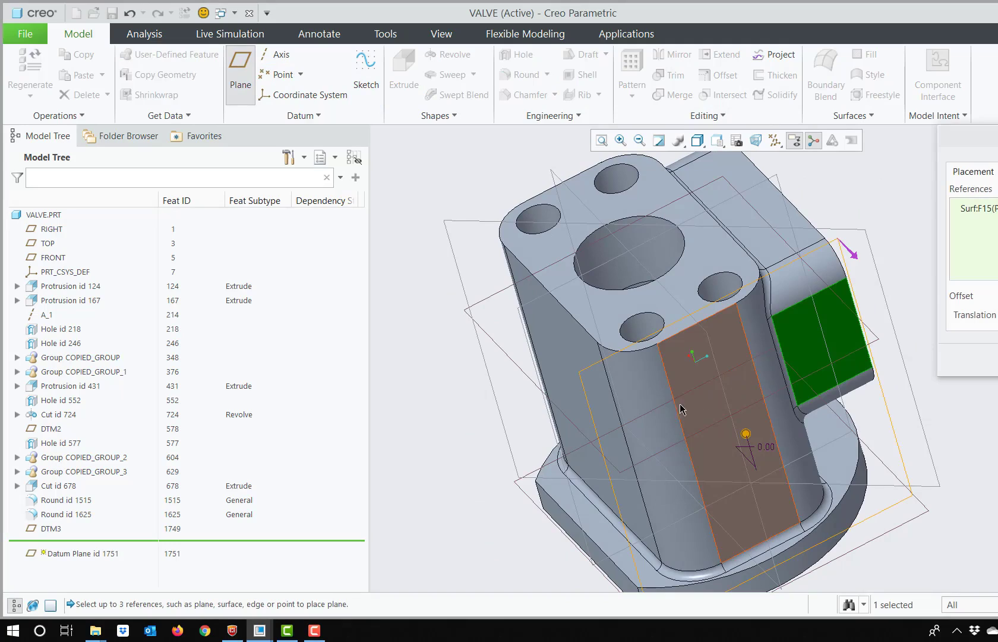
{"action": "left_click", "coordinate": [614, 426], "text": "ctrl"}
{"action": "middle_click_drag", "start_coordinate": [615, 427], "coordinate": [643, 432]}
{"action": "middle_click_drag", "start_coordinate": [713, 403], "coordinate": [666, 414]}
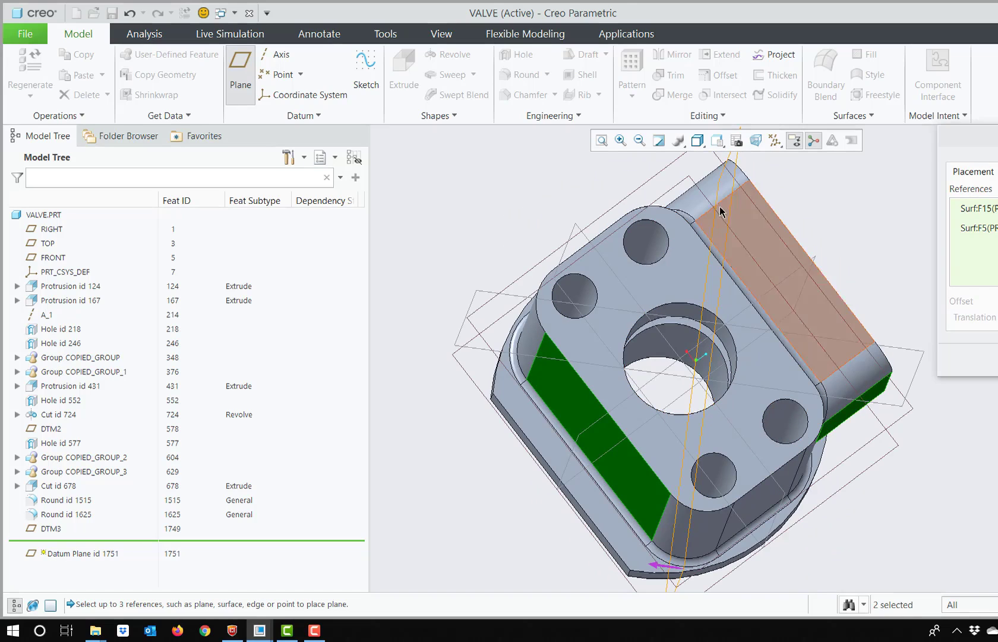
{"action": "middle_click", "coordinate": [787, 414]}
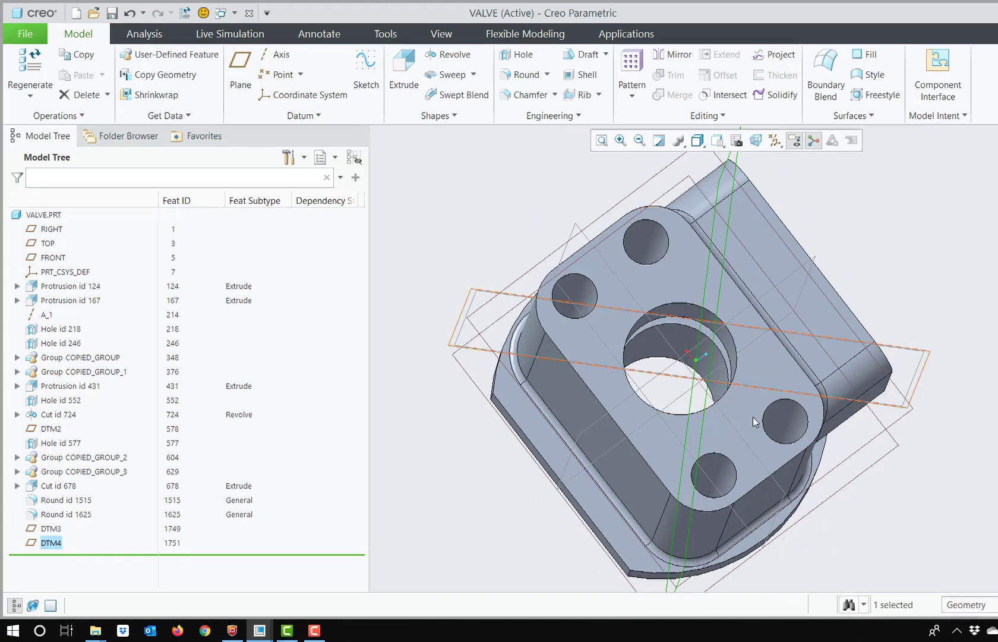
{"action": "middle_click_drag", "start_coordinate": [787, 414], "coordinate": [697, 425]}
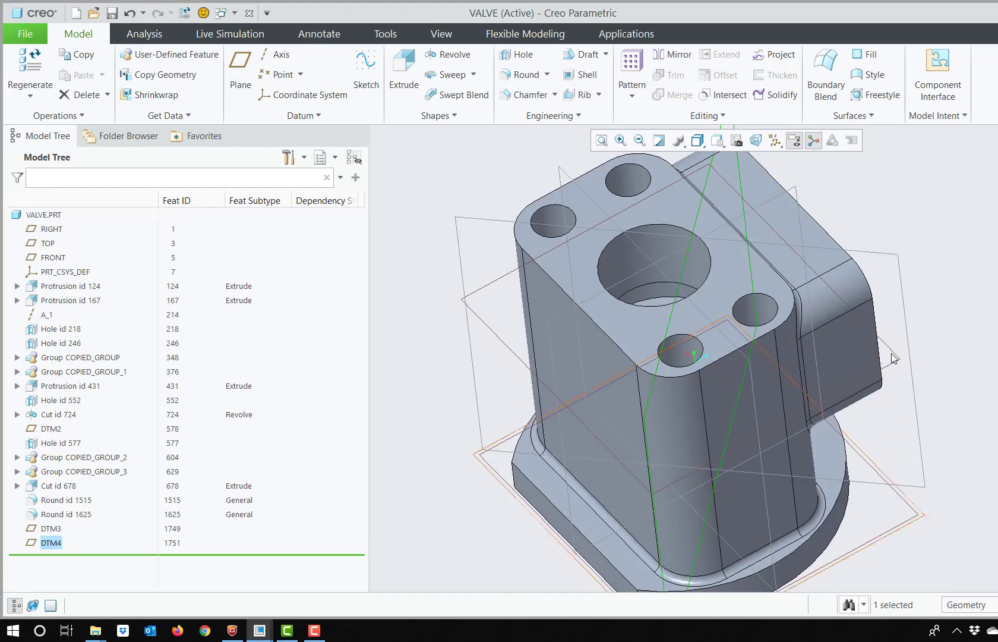
{"action": "key", "text": "ctrl+d"}
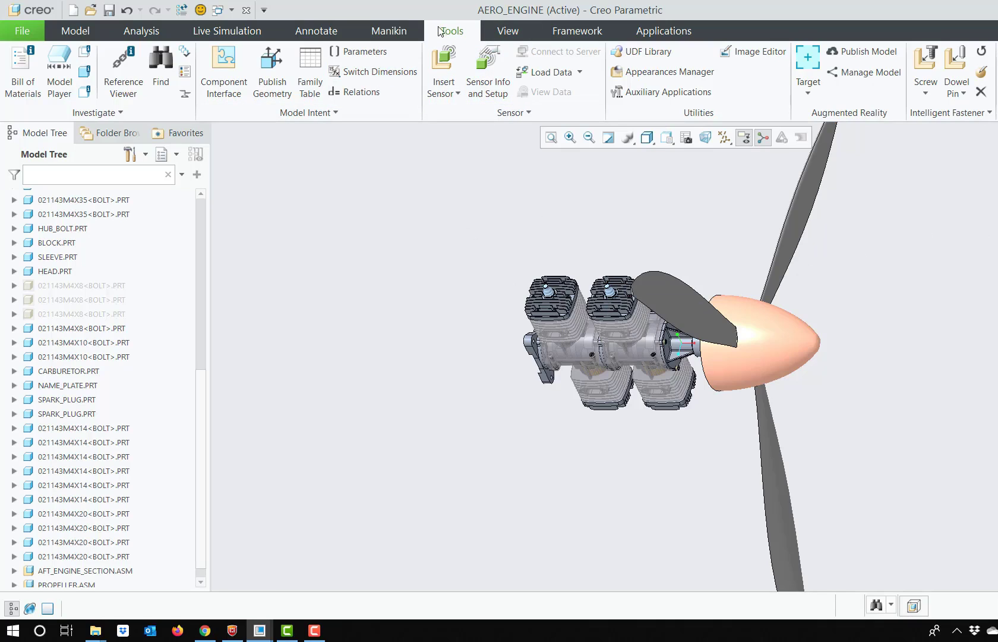
{"action": "left_click", "coordinate": [123, 72]}
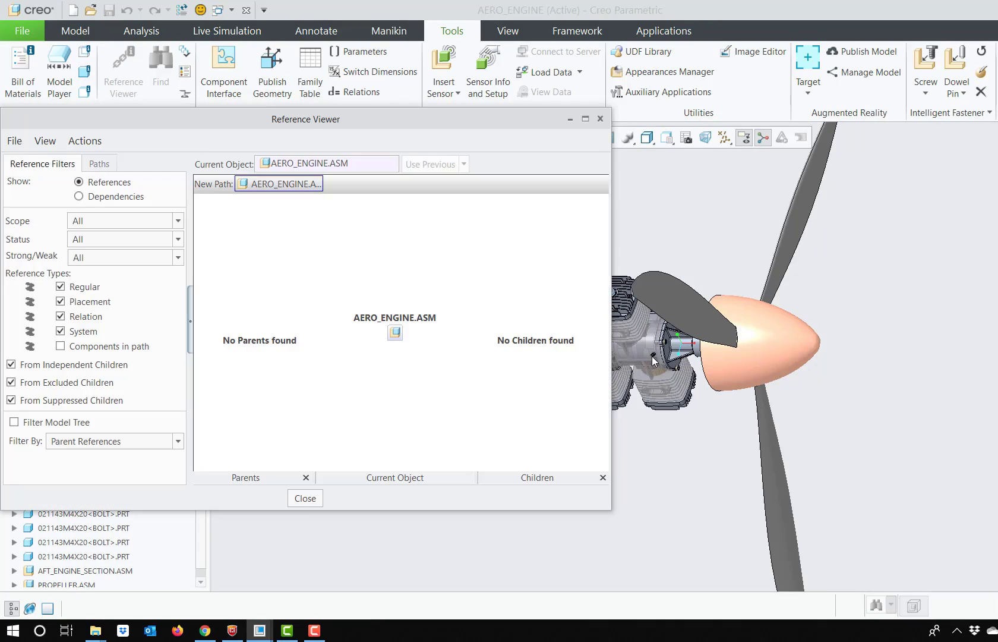
{"action": "left_click", "coordinate": [650, 354]}
{"action": "left_click", "coordinate": [600, 119]}
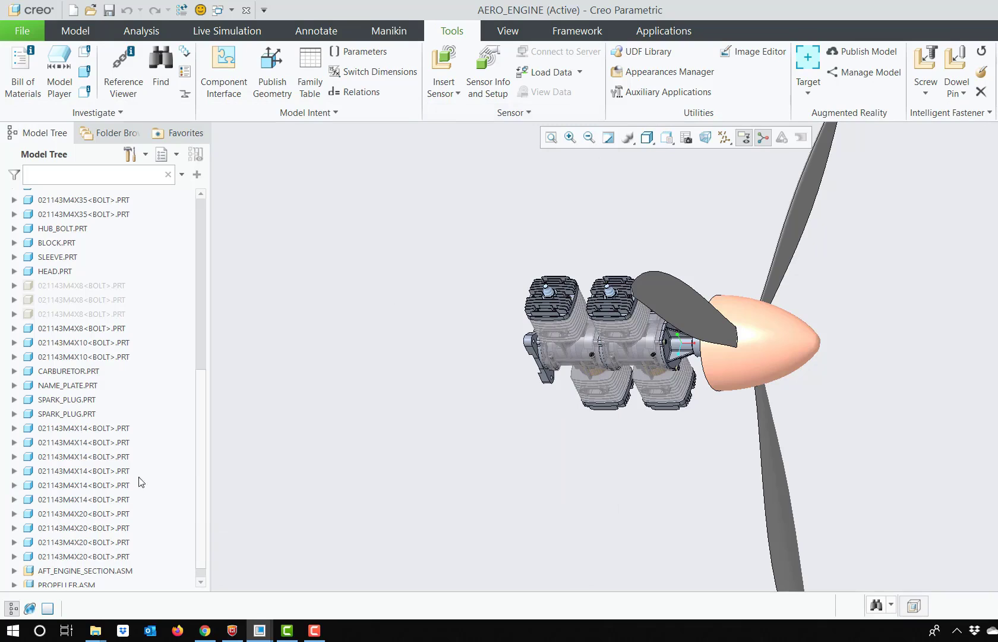
Examine the references of the third 021143M4X14 bolt in the Reference Viewer and zoom to its parent HEAD.PRT.
{"action": "left_click", "coordinate": [72, 458]}
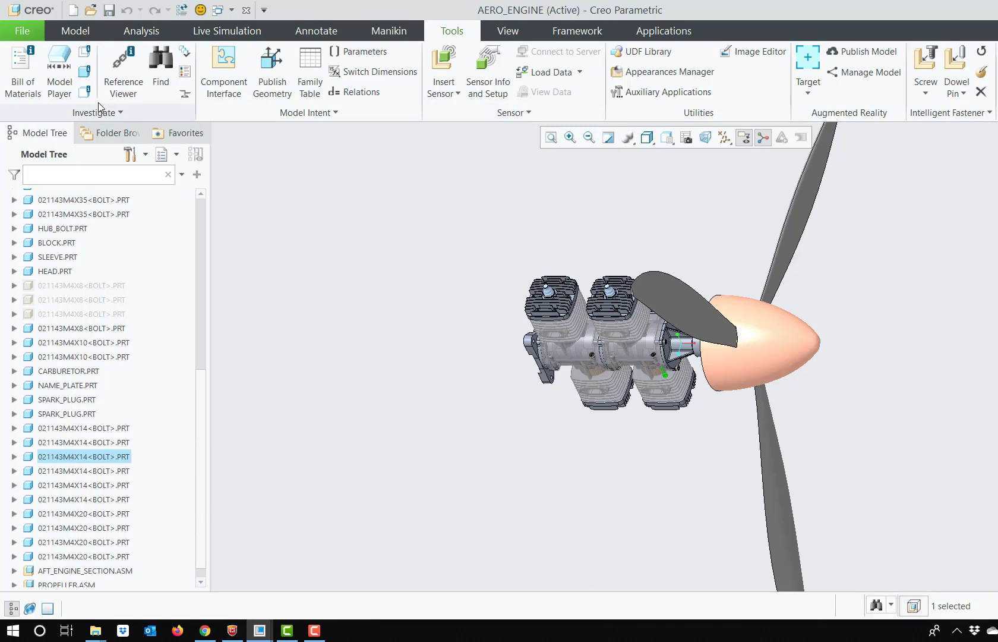
{"action": "left_click", "coordinate": [123, 88]}
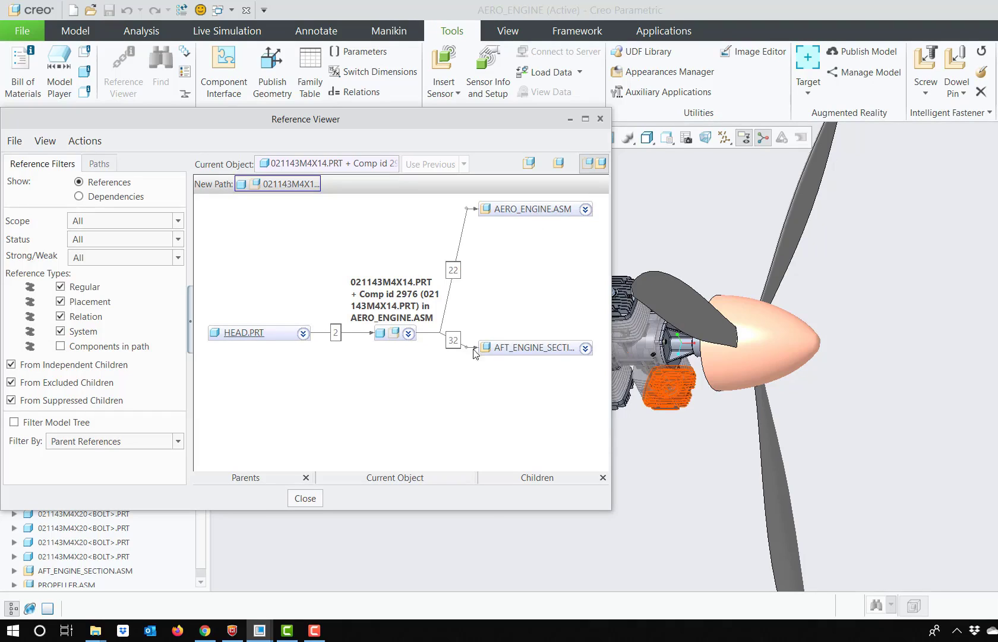
{"action": "right_click", "coordinate": [261, 335]}
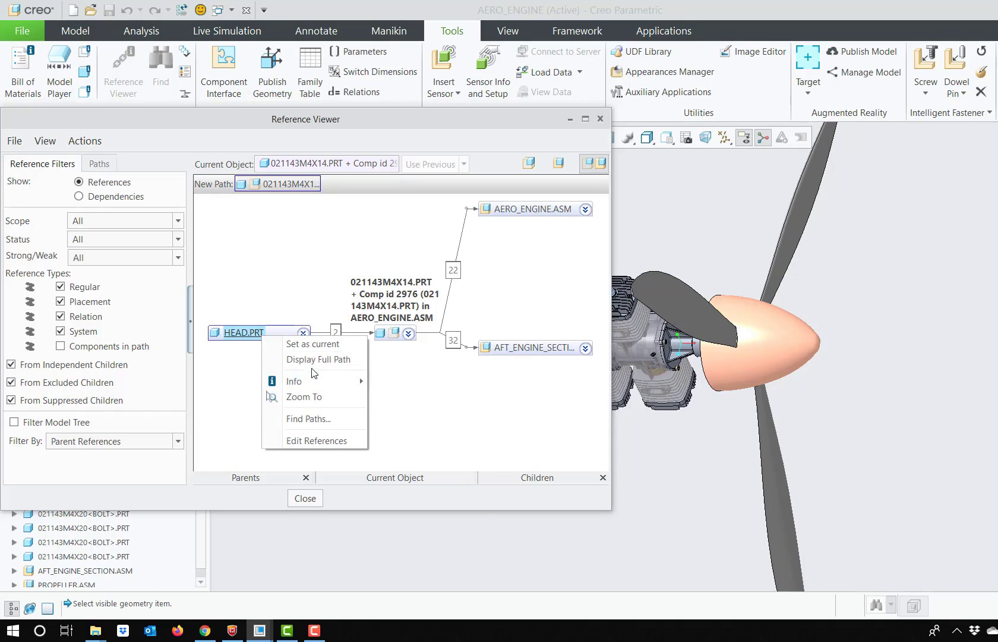
{"action": "left_click", "coordinate": [315, 397]}
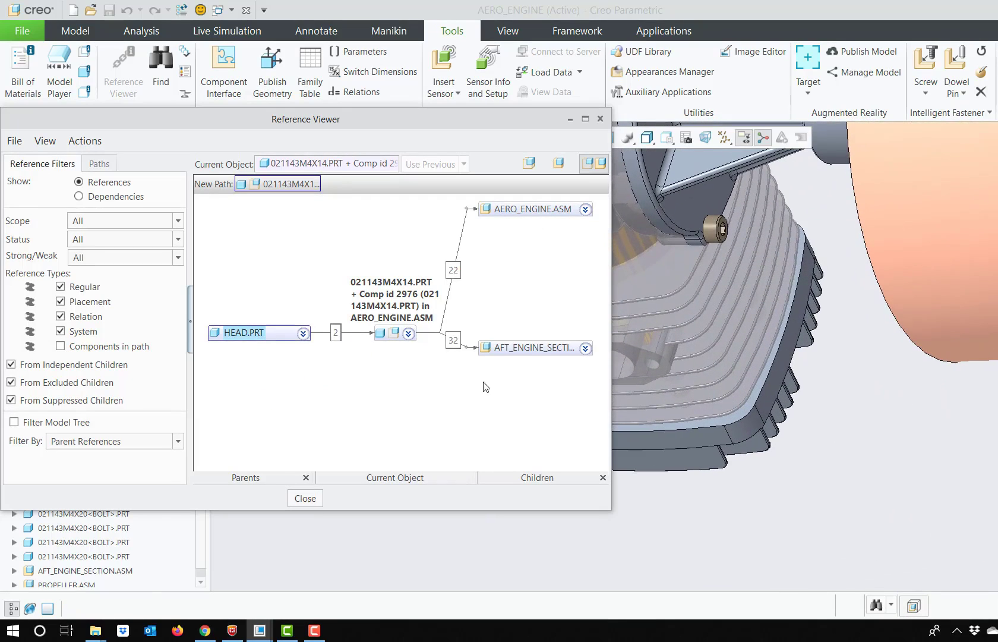
Zoom to the bolt's child assembly AFT_ENGINE_SECTION and close the Reference Viewer.
{"action": "right_click", "coordinate": [530, 349]}
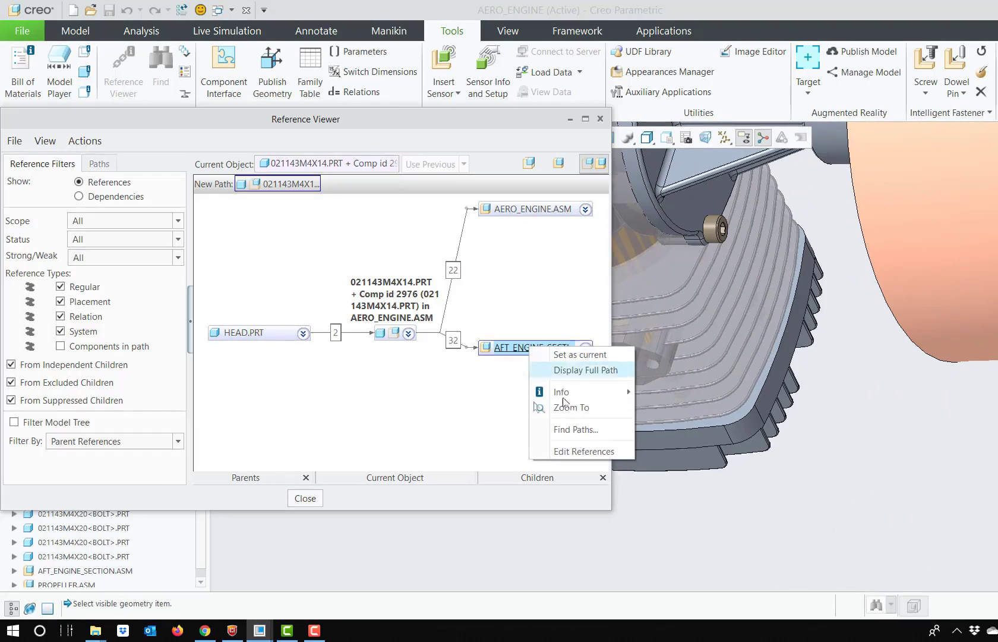
{"action": "left_click", "coordinate": [569, 407]}
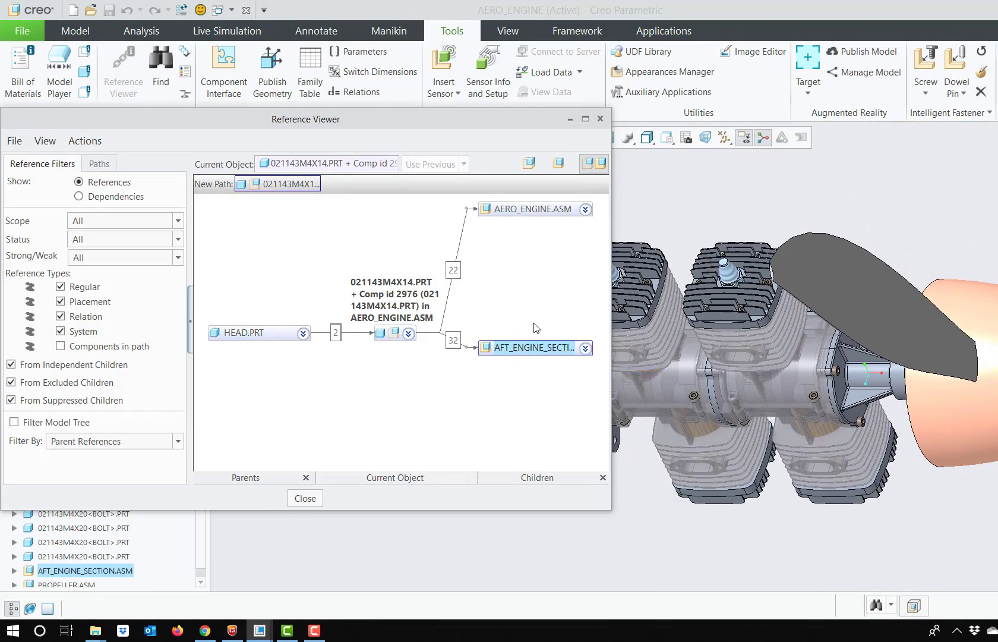
{"action": "left_click", "coordinate": [600, 119]}
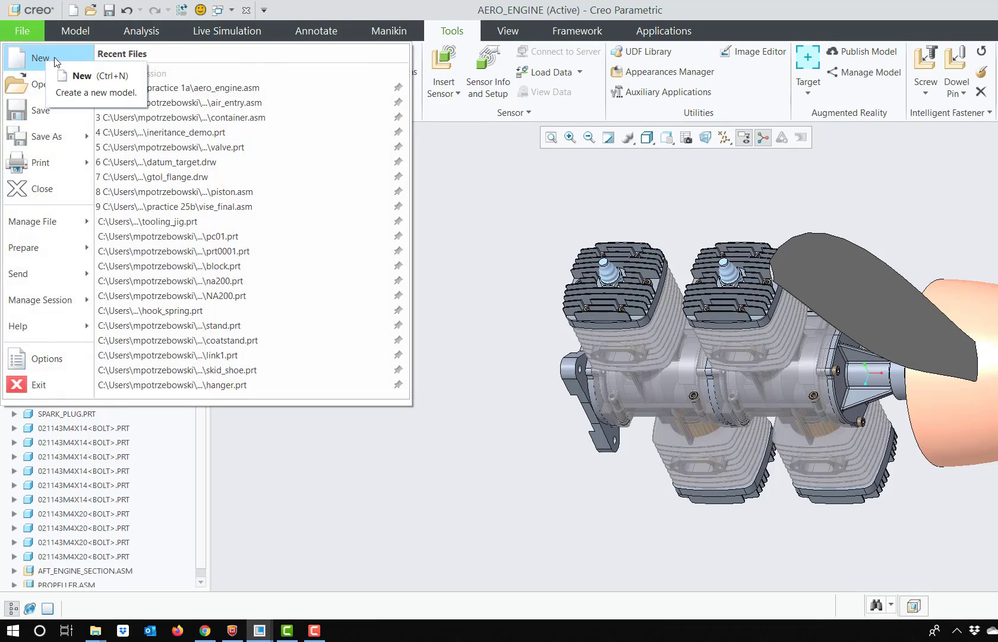
Create a new solid part named prt0009 with the default template and start a Merge/Inheritance feature in it.
{"action": "left_click", "coordinate": [52, 62]}
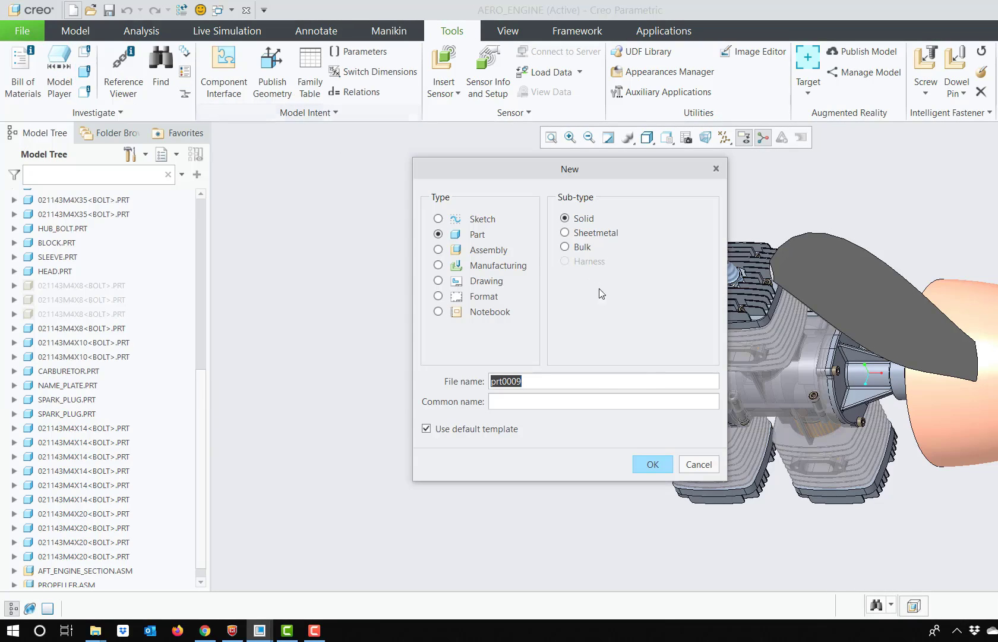
{"action": "left_click", "coordinate": [648, 463]}
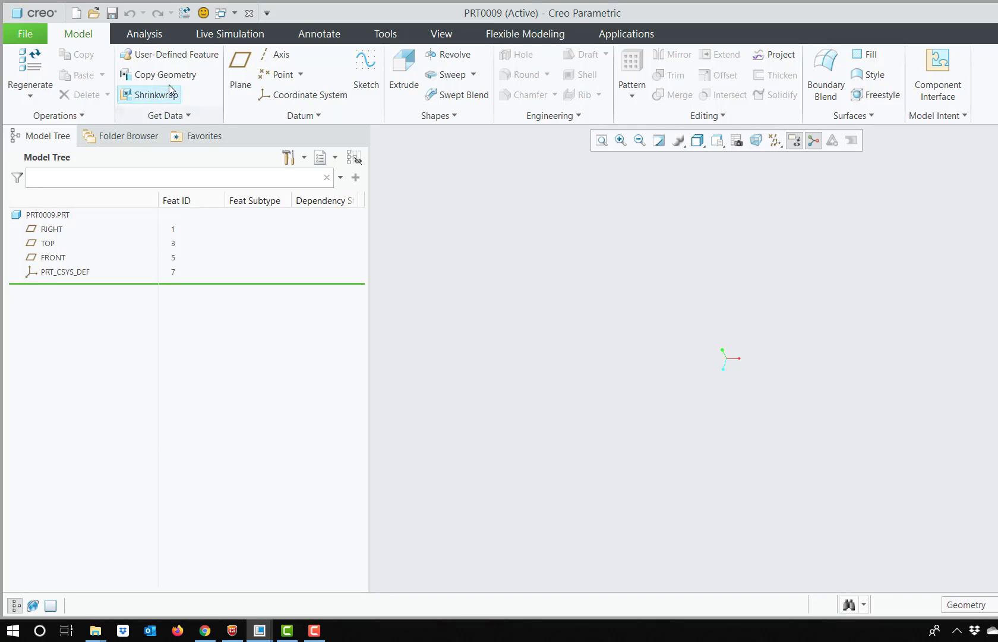
{"action": "left_click", "coordinate": [175, 116]}
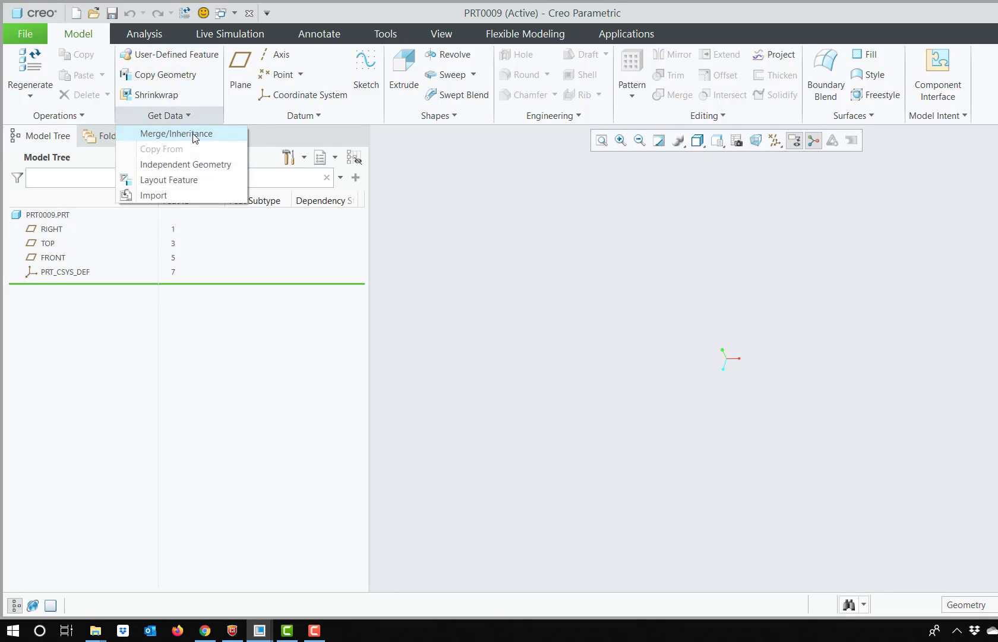
{"action": "left_click", "coordinate": [194, 134]}
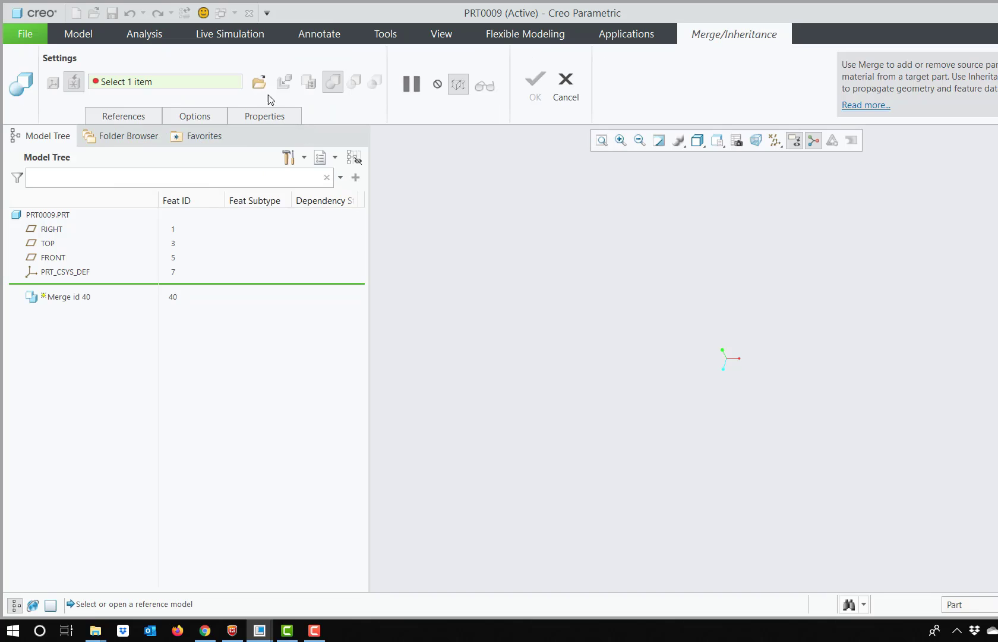
Open ineritance_demo.prt from the Desktop folder Demo for Creo 6 Update as the merge's reference model.
{"action": "left_click", "coordinate": [259, 83]}
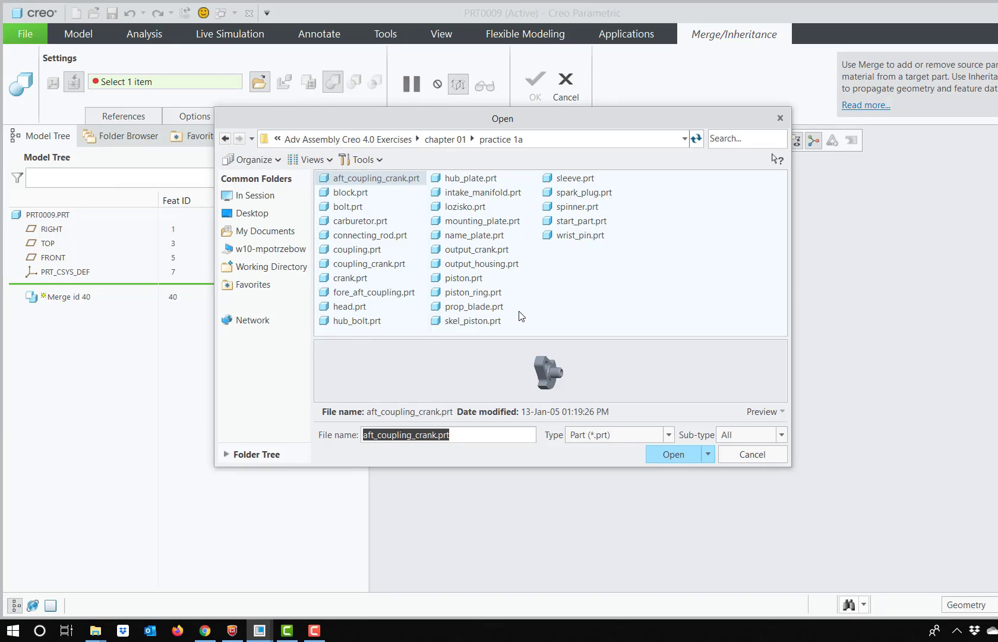
{"action": "left_click", "coordinate": [270, 213]}
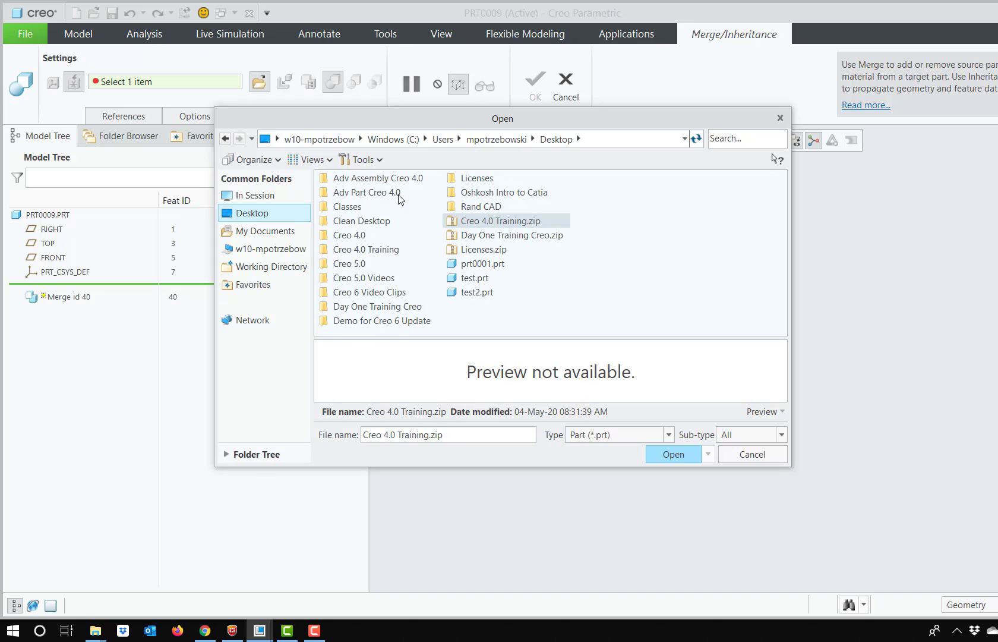
{"action": "double_click", "coordinate": [383, 320]}
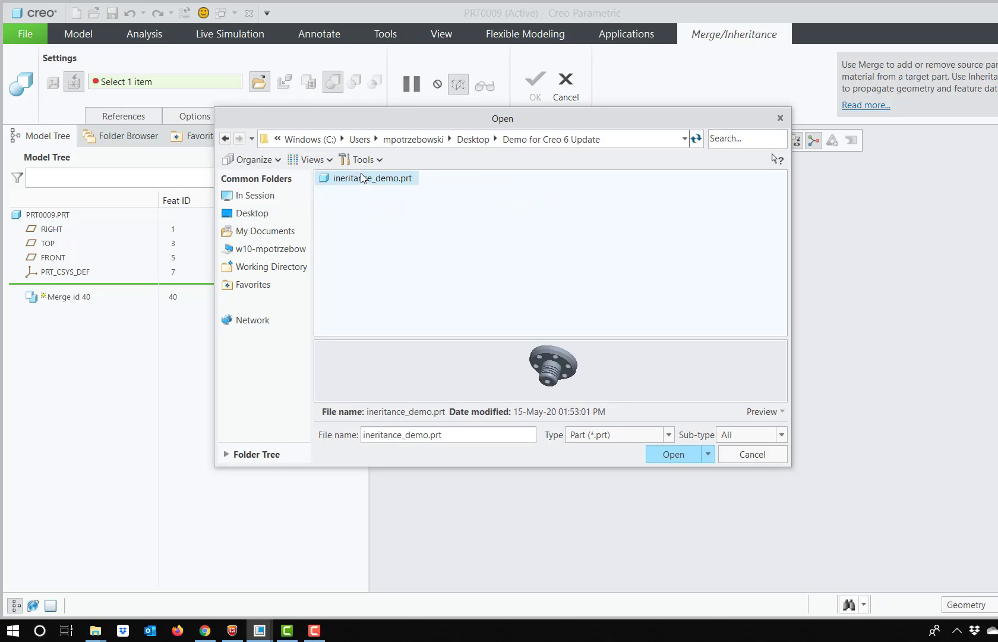
{"action": "scroll", "coordinate": [570, 378], "scroll_direction": "up", "scroll_amount": 2}
{"action": "scroll", "coordinate": [568, 373], "scroll_direction": "down", "scroll_amount": 4}
{"action": "mouse_move", "coordinate": [554, 374]}
{"action": "middle_mouse_down"}
{"action": "mouse_move", "coordinate": [534, 355]}
{"action": "mouse_move", "coordinate": [545, 310]}
{"action": "mouse_move", "coordinate": [563, 290]}
{"action": "middle_mouse_up"}
{"action": "left_click", "coordinate": [673, 454]}
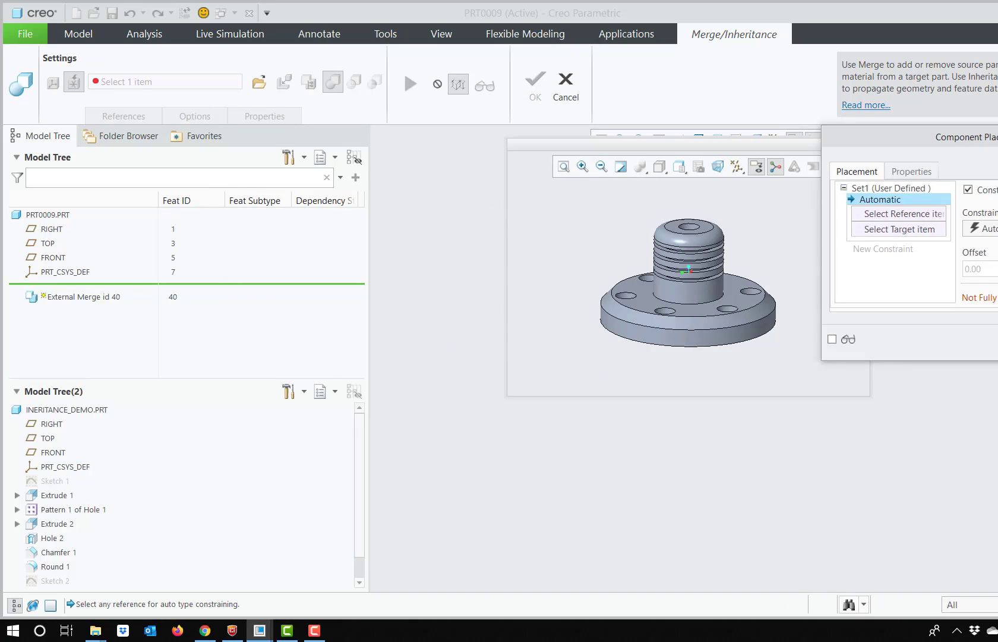
Place the reference model with the Default constraint and accept the component placement.
{"action": "left_click", "coordinate": [989, 228]}
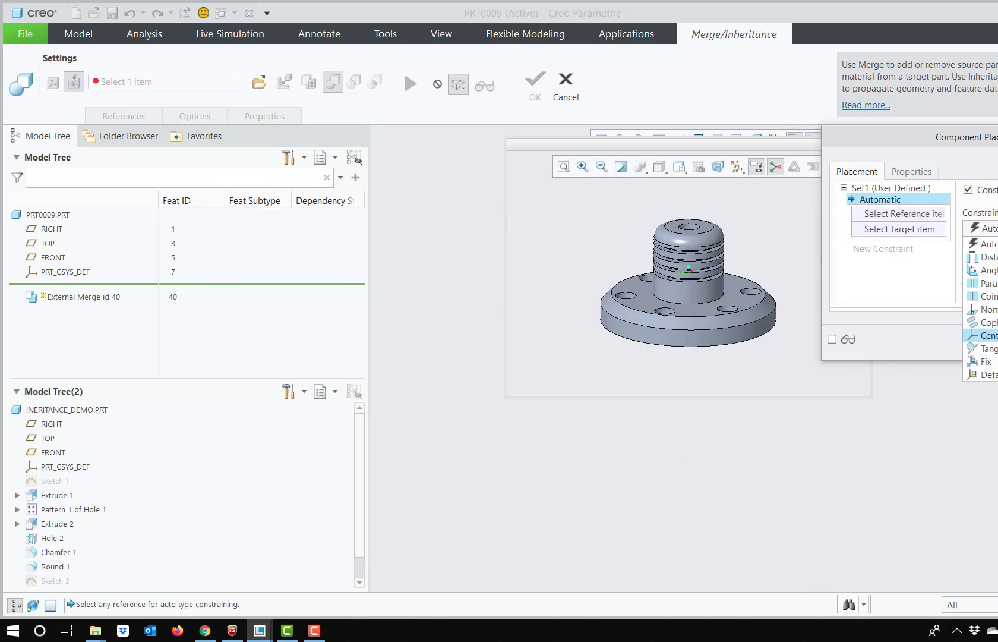
{"action": "left_click", "coordinate": [989, 374]}
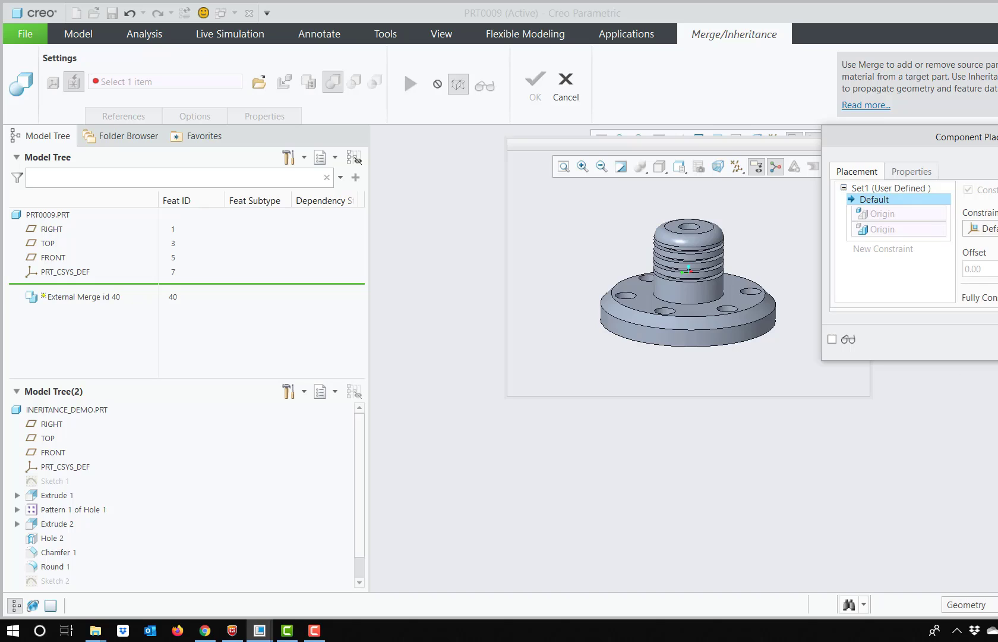
{"action": "left_click", "coordinate": [997, 339]}
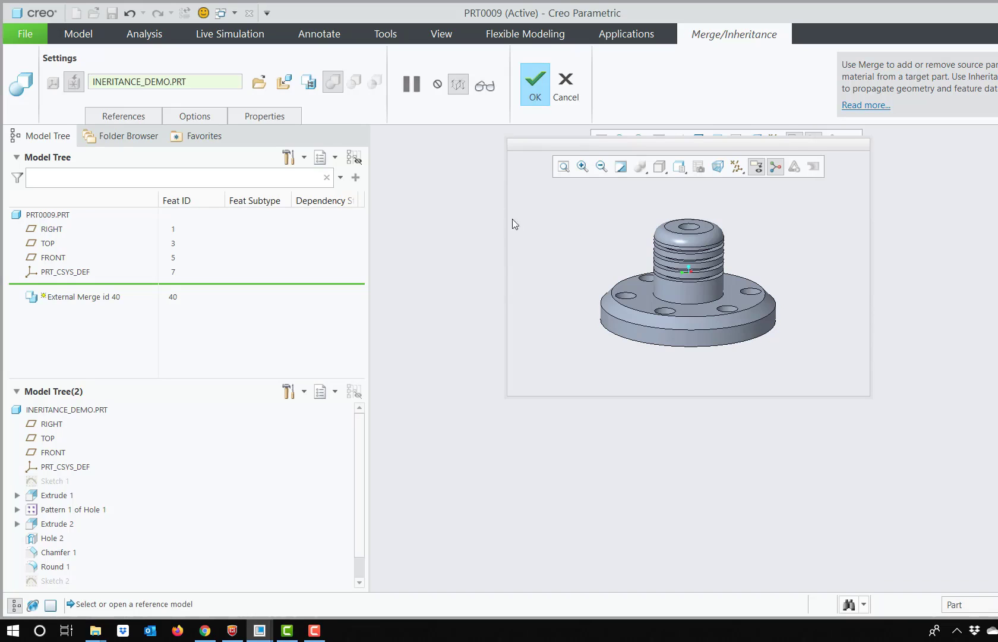
Switch the merge to an inheritance feature and complete it.
{"action": "left_click", "coordinate": [309, 84]}
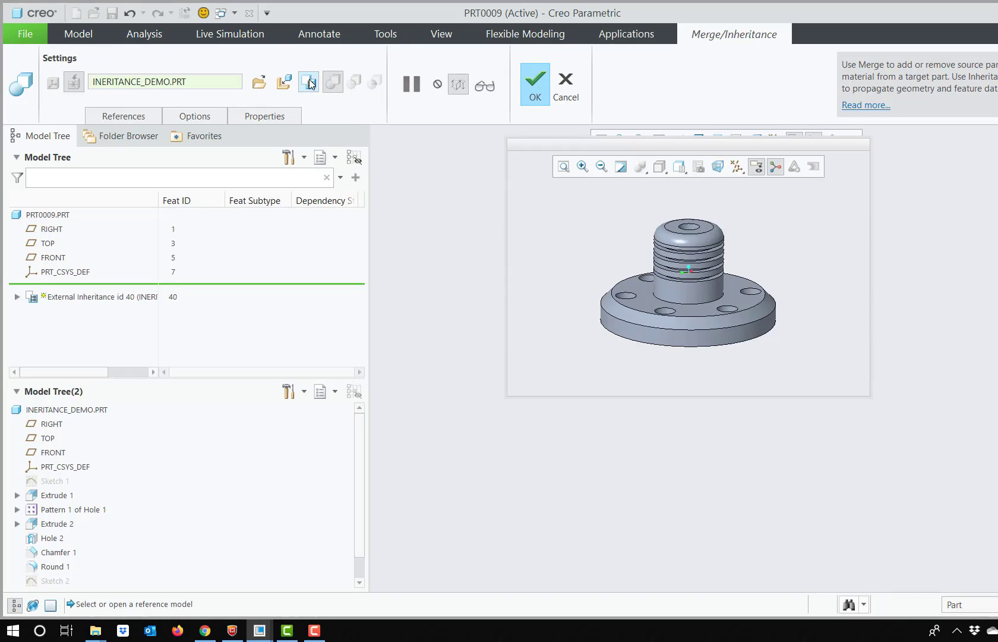
{"action": "scroll", "coordinate": [698, 289], "scroll_direction": "up", "scroll_amount": 1}
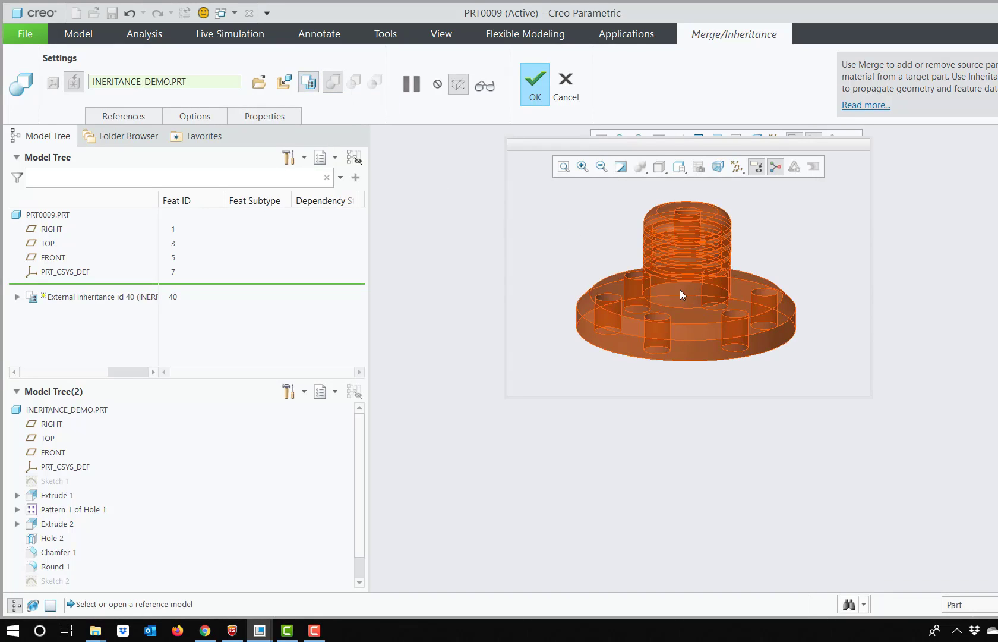
{"action": "left_click", "coordinate": [537, 95]}
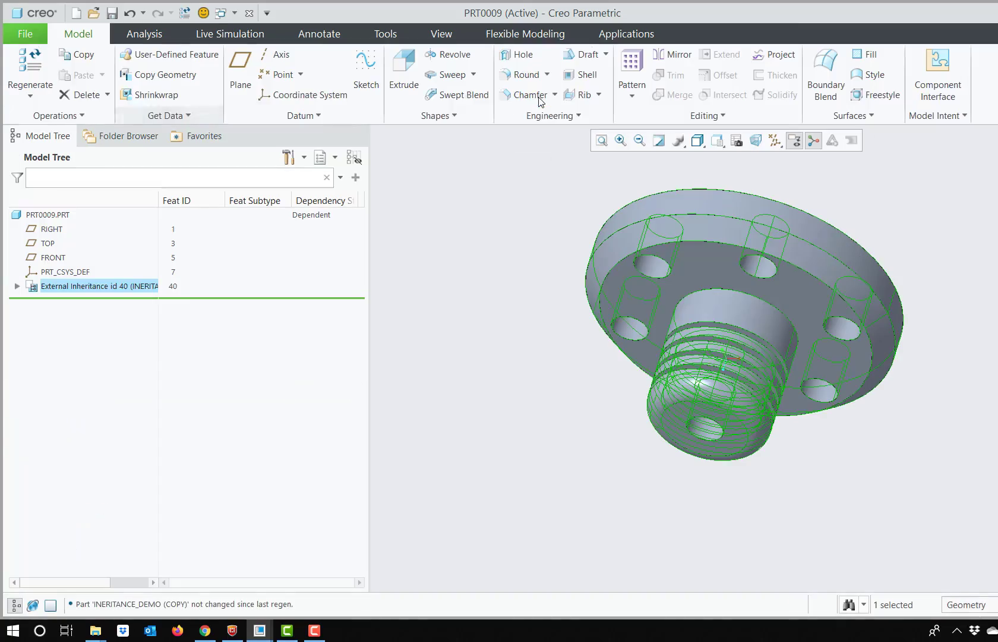
Open the varied items of the external inheritance feature in PRT0009.
{"action": "scroll", "coordinate": [720, 332], "scroll_direction": "up", "scroll_amount": 3}
{"action": "middle_click_drag", "start_coordinate": [723, 318], "coordinate": [746, 228]}
{"action": "scroll", "coordinate": [777, 370], "scroll_direction": "up", "scroll_amount": 3}
{"action": "scroll", "coordinate": [777, 371], "scroll_direction": "down", "scroll_amount": 3}
{"action": "mouse_move", "coordinate": [774, 368]}
{"action": "middle_mouse_down"}
{"action": "mouse_move", "coordinate": [754, 331]}
{"action": "mouse_move", "coordinate": [834, 336]}
{"action": "middle_mouse_up"}
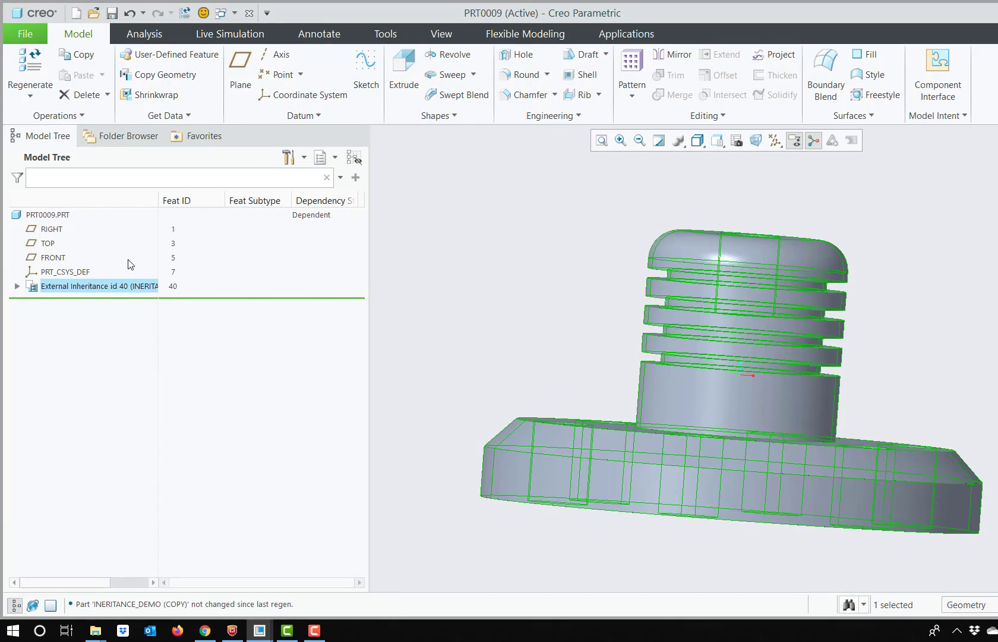
{"action": "left_click", "coordinate": [97, 286]}
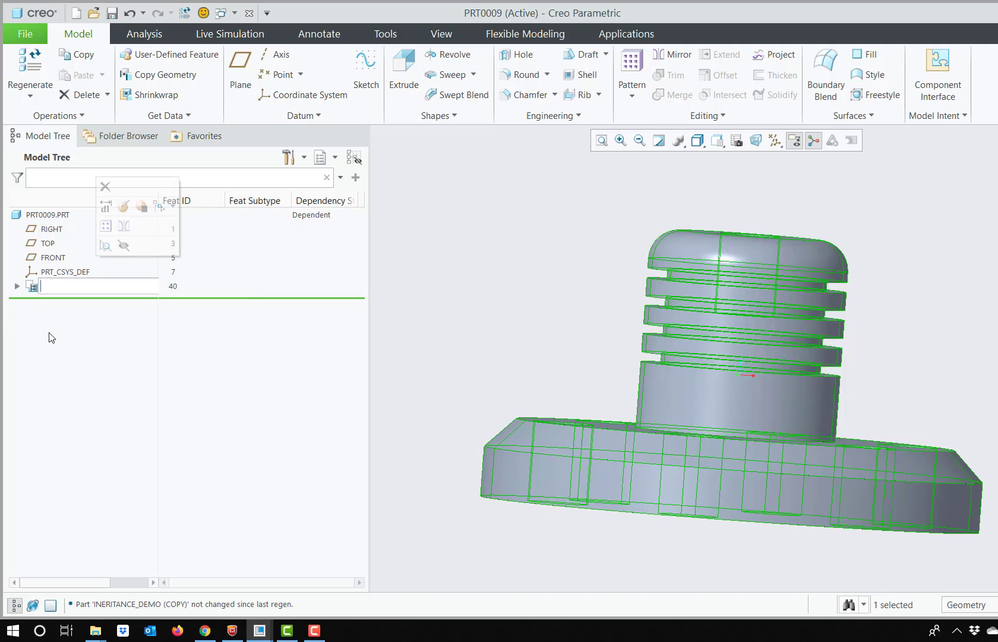
{"action": "right_click", "coordinate": [58, 289]}
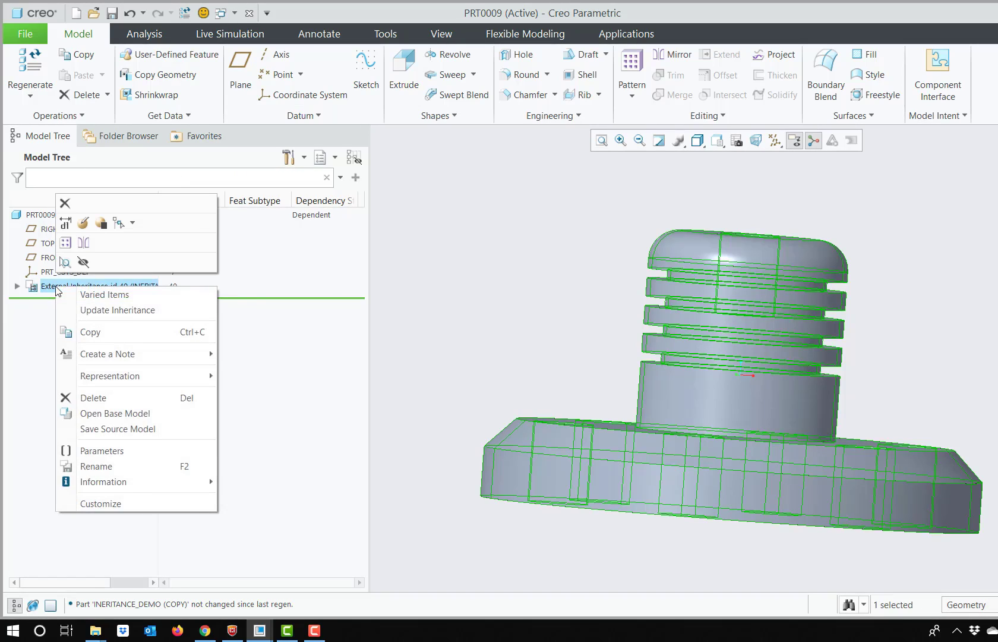
{"action": "left_click", "coordinate": [111, 296]}
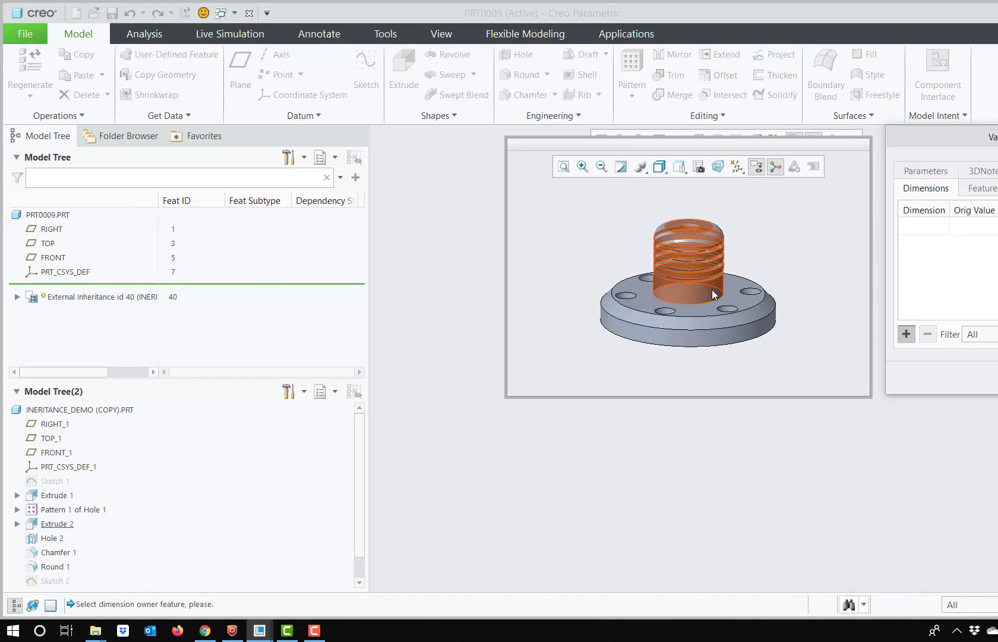
Add the height dimension of Extrude 2 to the inheritance feature's varied dimensions and give it a new value.
{"action": "scroll", "coordinate": [737, 285], "scroll_direction": "down", "scroll_amount": 4}
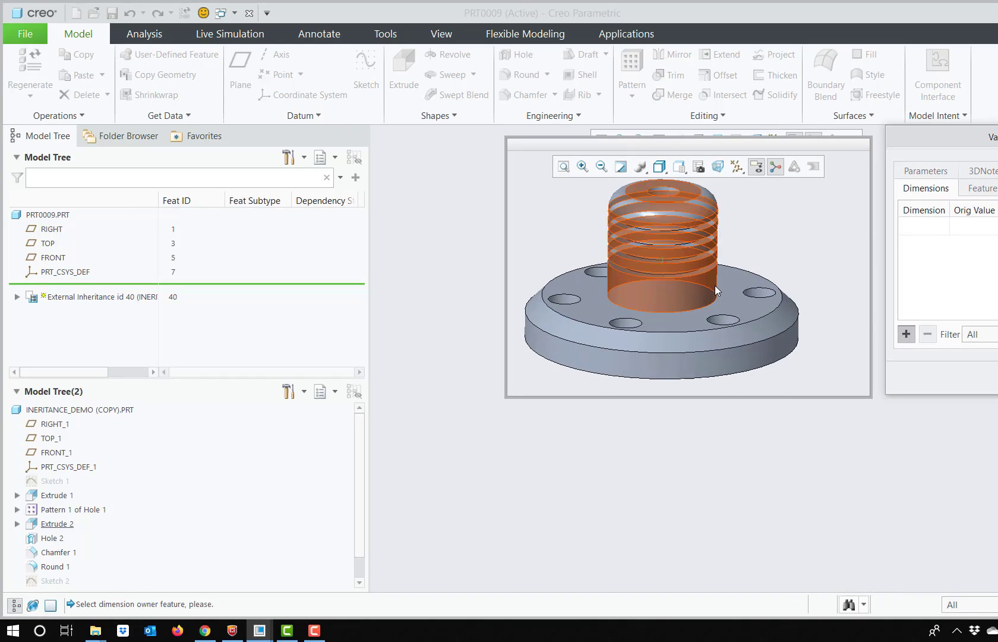
{"action": "scroll", "coordinate": [715, 285], "scroll_direction": "up", "scroll_amount": 3}
{"action": "left_click", "coordinate": [714, 288]}
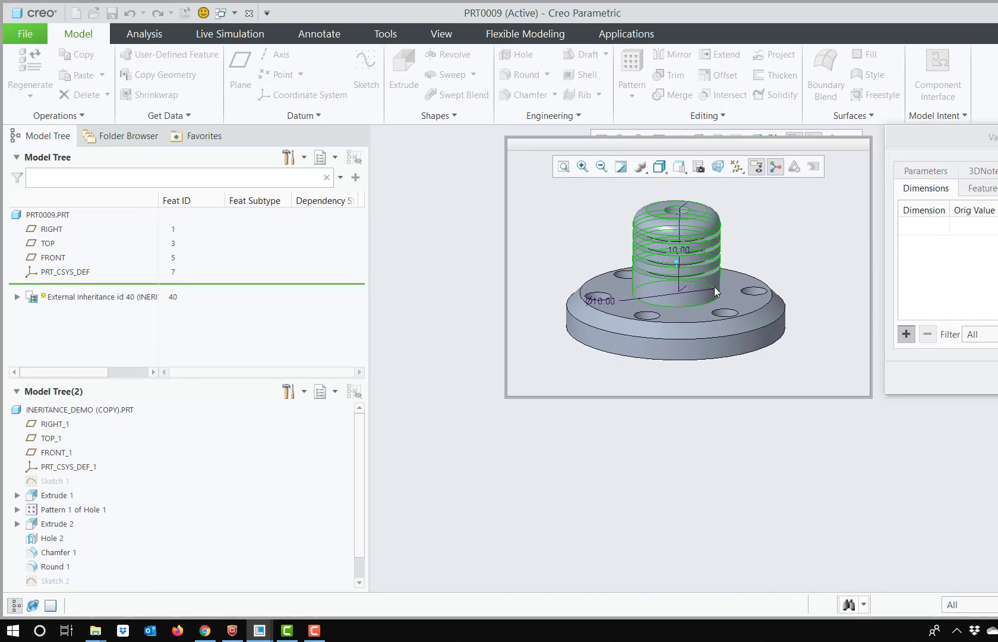
{"action": "middle_click_drag", "start_coordinate": [714, 264], "coordinate": [652, 271]}
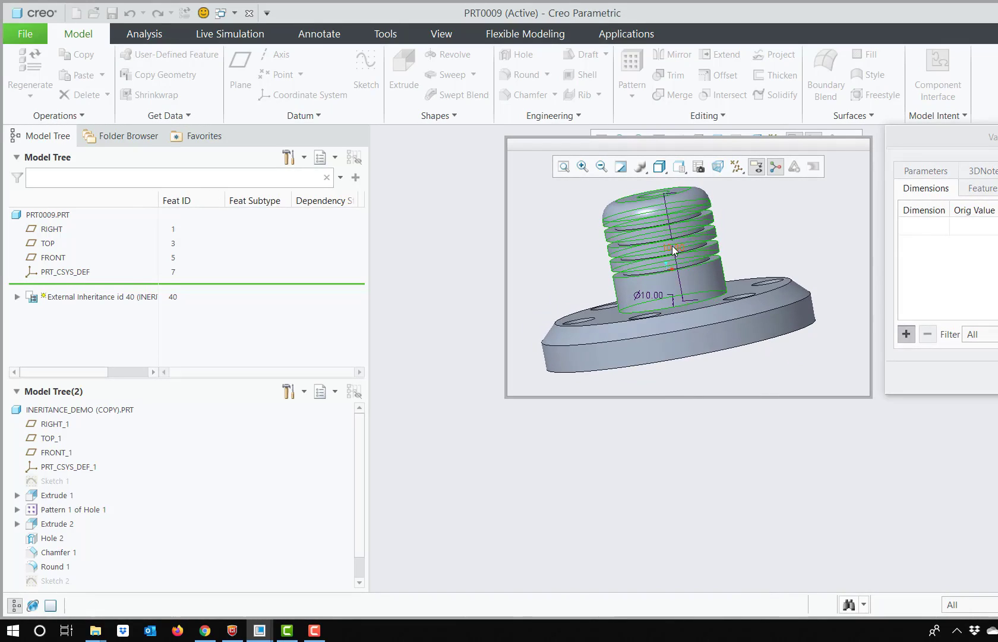
{"action": "left_click", "coordinate": [671, 245]}
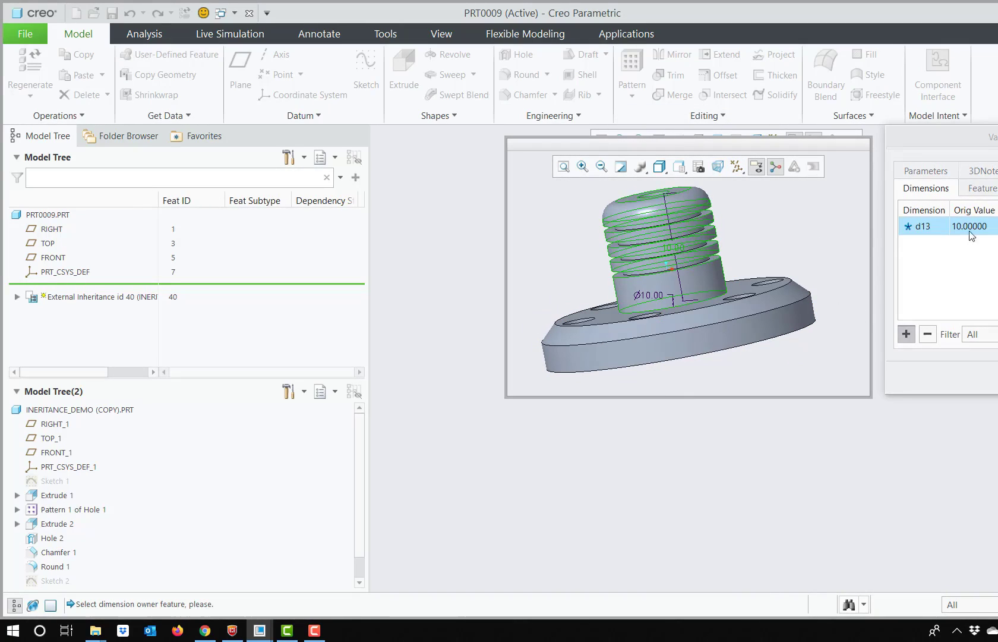
{"action": "left_click", "coordinate": [996, 226]}
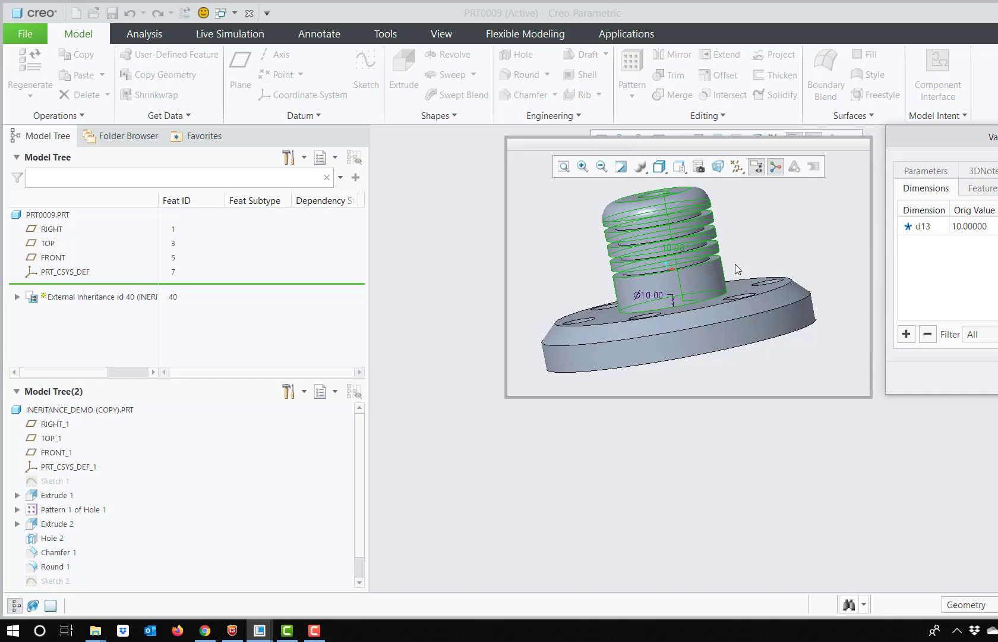
Add the diameter of the hole in the boss's end face as a varied dimension, override its value, and accept the varied items.
{"action": "mouse_move", "coordinate": [666, 207]}
{"action": "middle_mouse_down"}
{"action": "mouse_move", "coordinate": [683, 248]}
{"action": "mouse_move", "coordinate": [668, 216]}
{"action": "middle_mouse_up"}
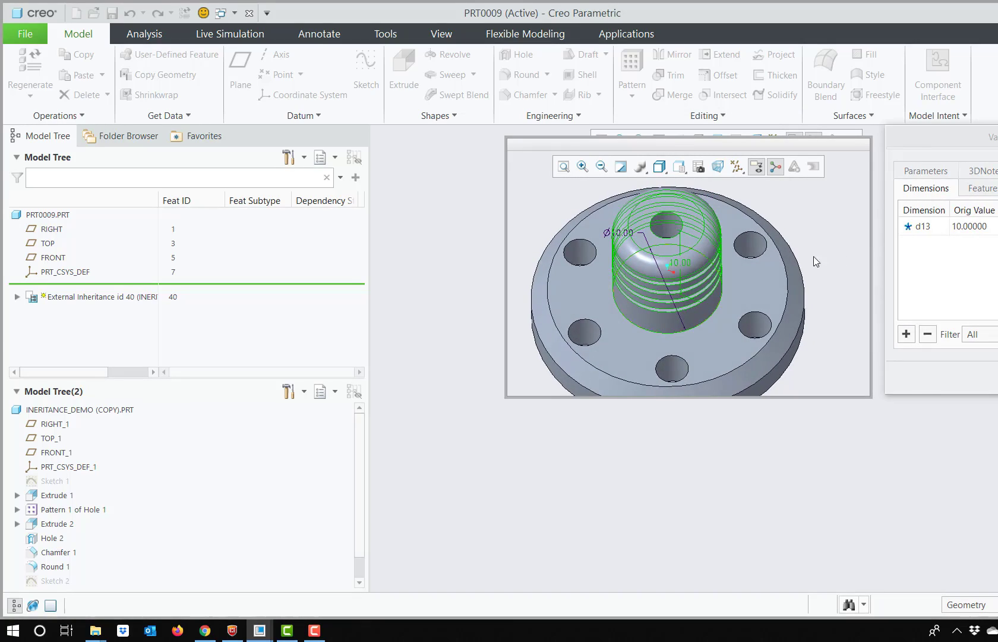
{"action": "left_click", "coordinate": [905, 333]}
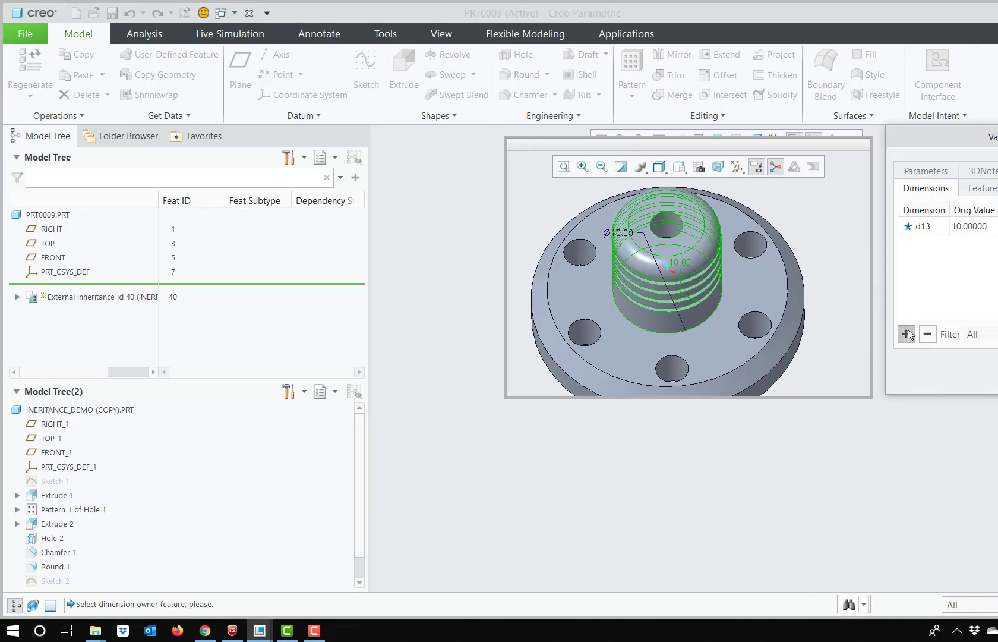
{"action": "left_click", "coordinate": [664, 223]}
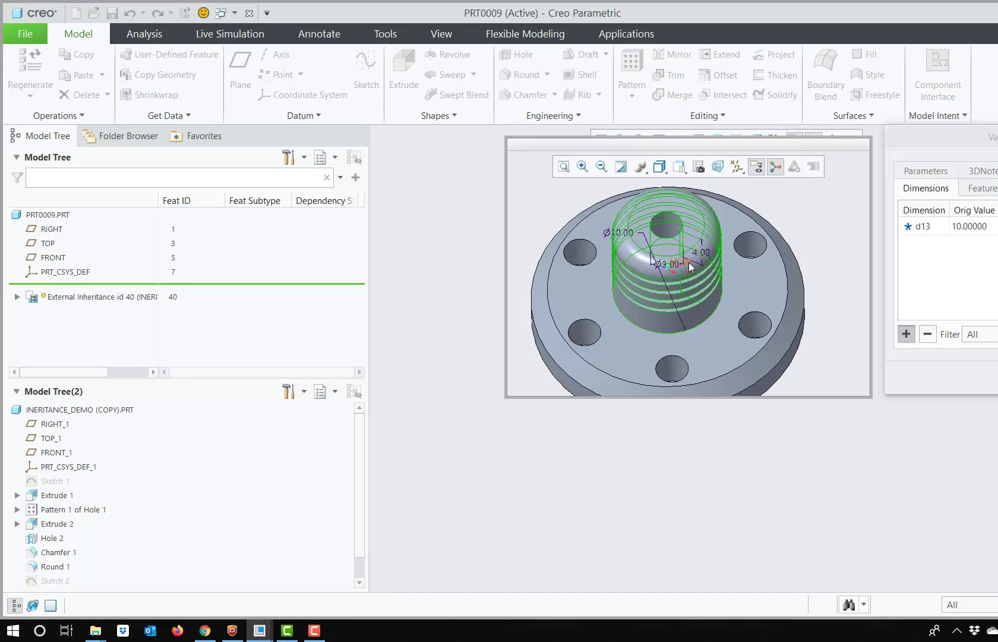
{"action": "scroll", "coordinate": [689, 264], "scroll_direction": "down", "scroll_amount": 4}
{"action": "left_click", "coordinate": [650, 258]}
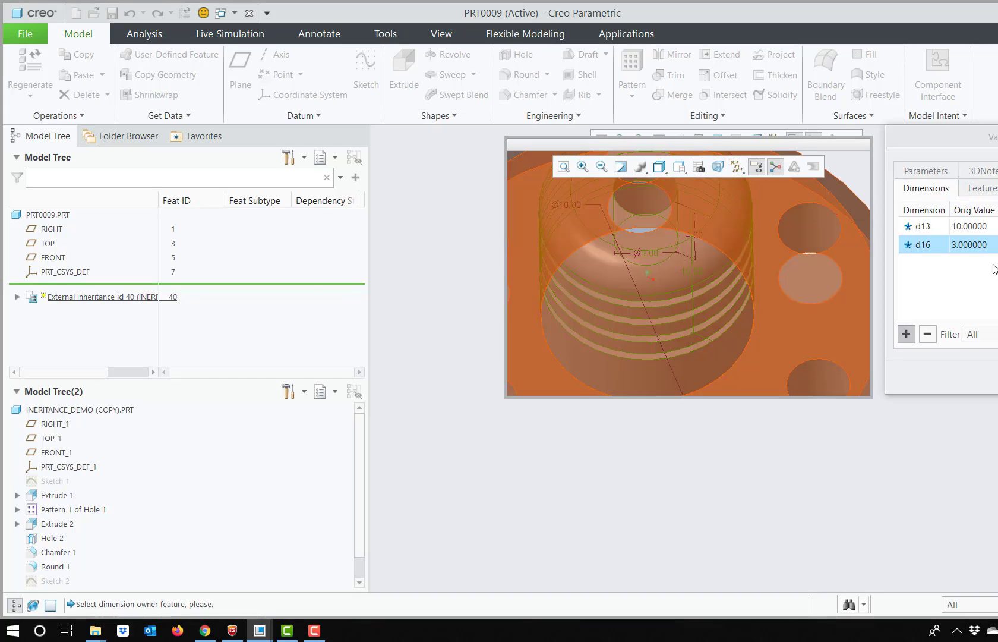
{"action": "left_click", "coordinate": [997, 244]}
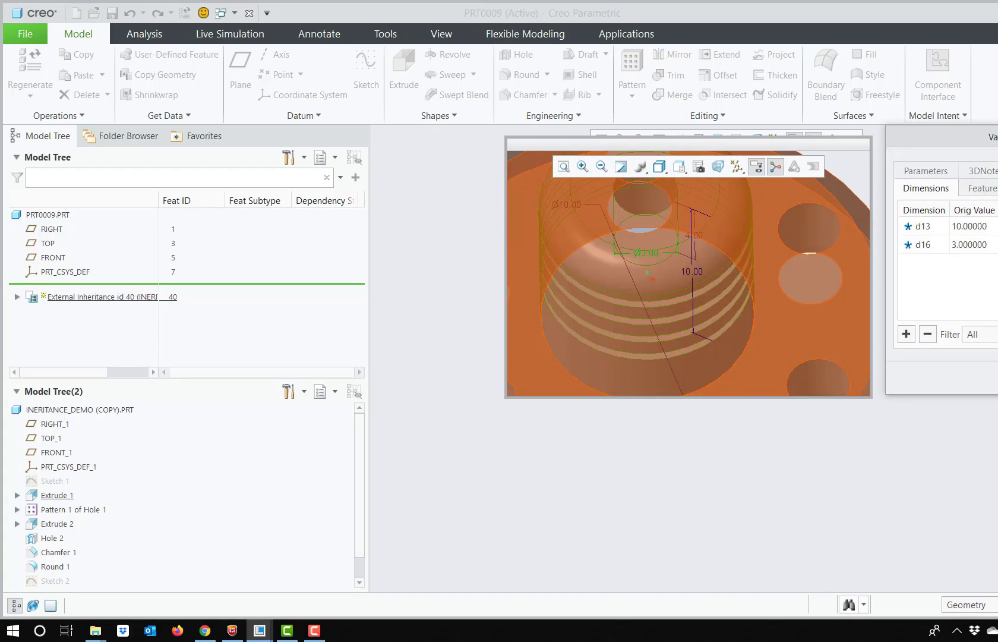
{"action": "left_click", "coordinate": [997, 378]}
Examine the regenerated part's boss height and the hole in its end face from several angles.
{"action": "scroll", "coordinate": [879, 317], "scroll_direction": "up", "scroll_amount": 3}
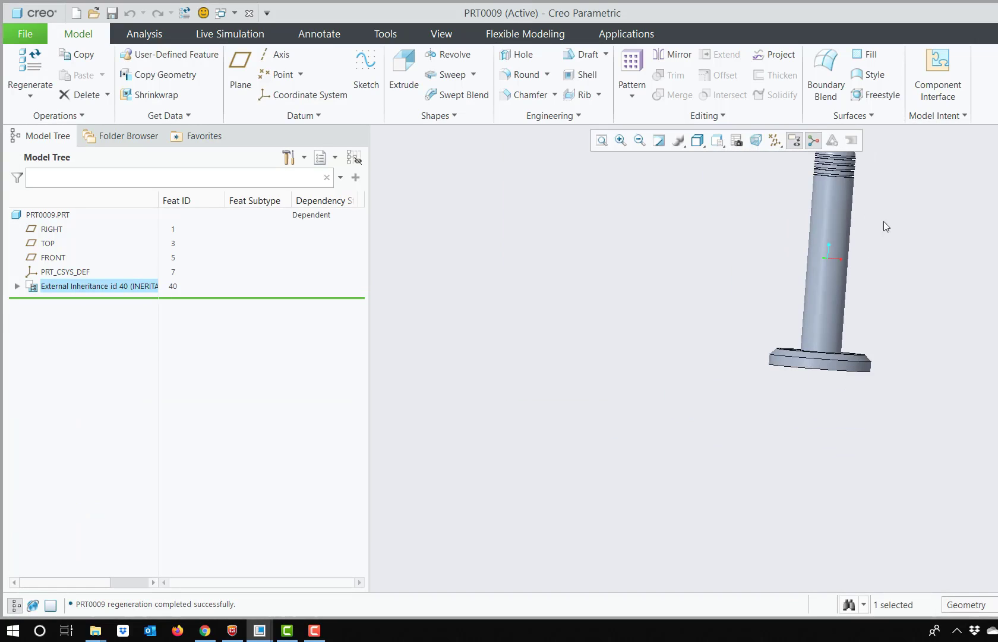
{"action": "scroll", "coordinate": [898, 214], "scroll_direction": "up", "scroll_amount": 4}
{"action": "scroll", "coordinate": [718, 276], "scroll_direction": "down", "scroll_amount": 4}
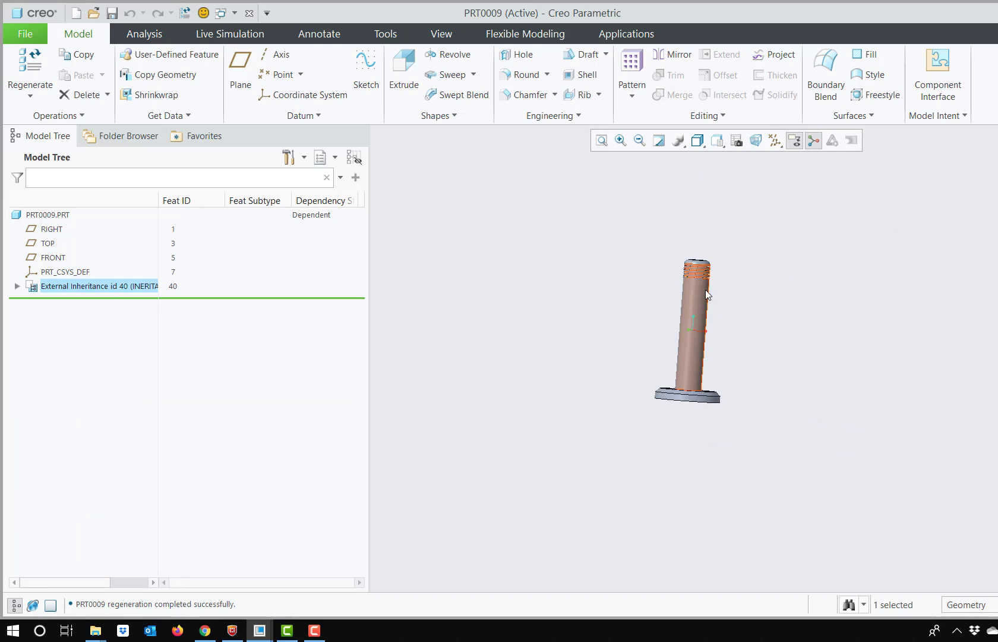
{"action": "scroll", "coordinate": [701, 288], "scroll_direction": "down", "scroll_amount": 4}
{"action": "scroll", "coordinate": [703, 265], "scroll_direction": "down", "scroll_amount": 4}
{"action": "scroll", "coordinate": [702, 264], "scroll_direction": "up", "scroll_amount": 4}
{"action": "scroll", "coordinate": [710, 274], "scroll_direction": "down", "scroll_amount": 4}
{"action": "scroll", "coordinate": [719, 284], "scroll_direction": "up", "scroll_amount": 4}
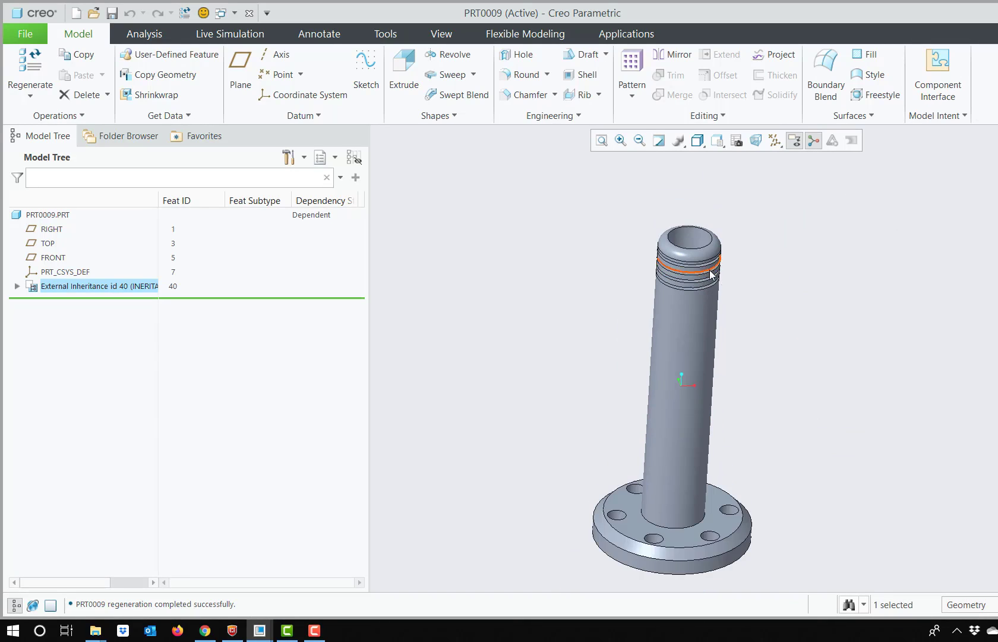
{"action": "scroll", "coordinate": [713, 274], "scroll_direction": "up", "scroll_amount": 4}
{"action": "scroll", "coordinate": [683, 271], "scroll_direction": "down", "scroll_amount": 4}
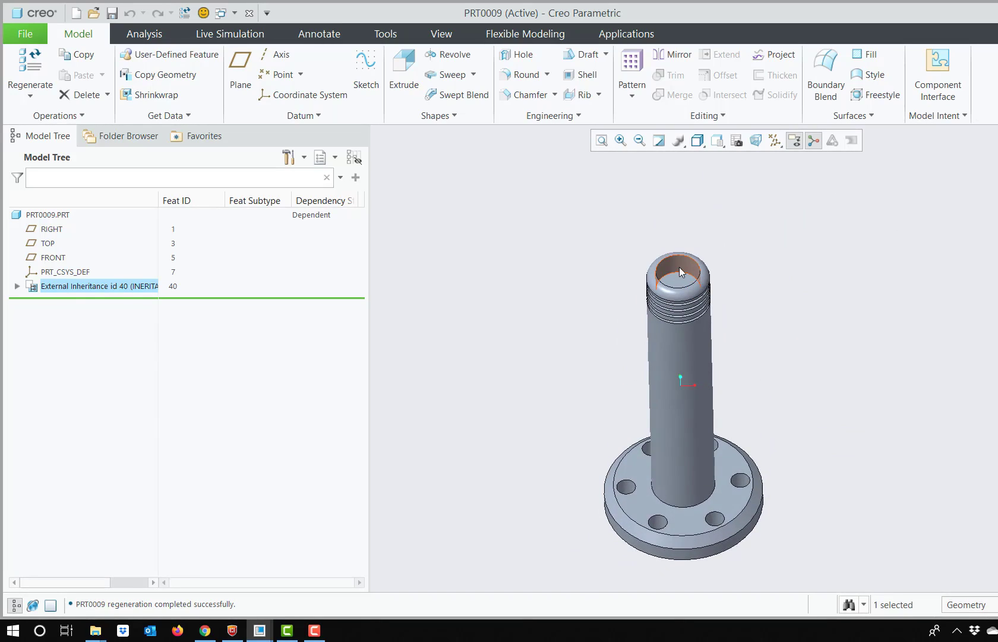
{"action": "middle_click_drag", "start_coordinate": [713, 333], "coordinate": [748, 344]}
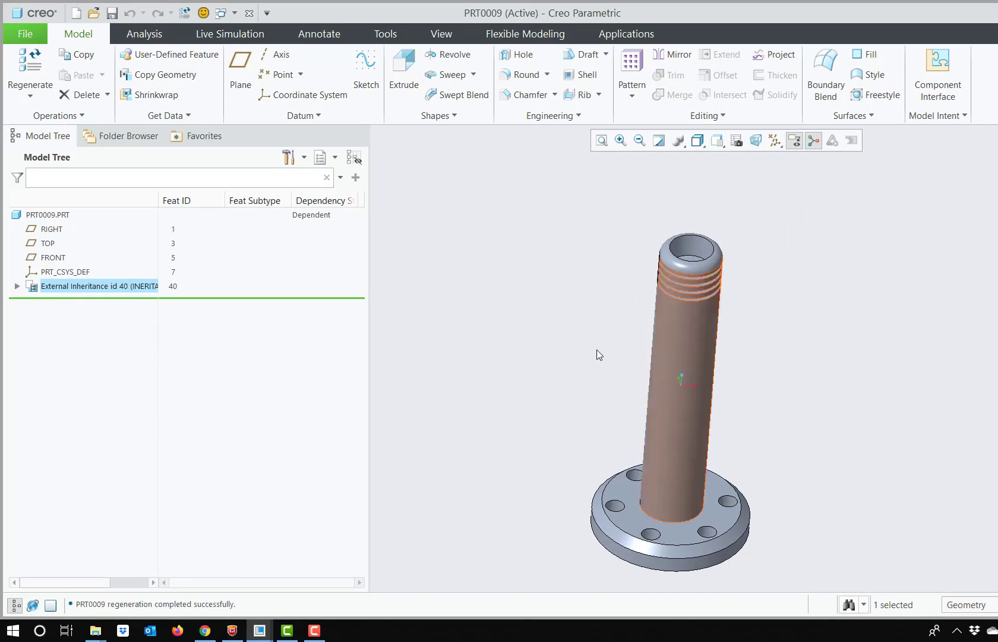
Reopen the inheritance feature's varied items to review the overridden dimensions d13 and d16.
{"action": "left_click", "coordinate": [116, 287]}
{"action": "right_click", "coordinate": [117, 286]}
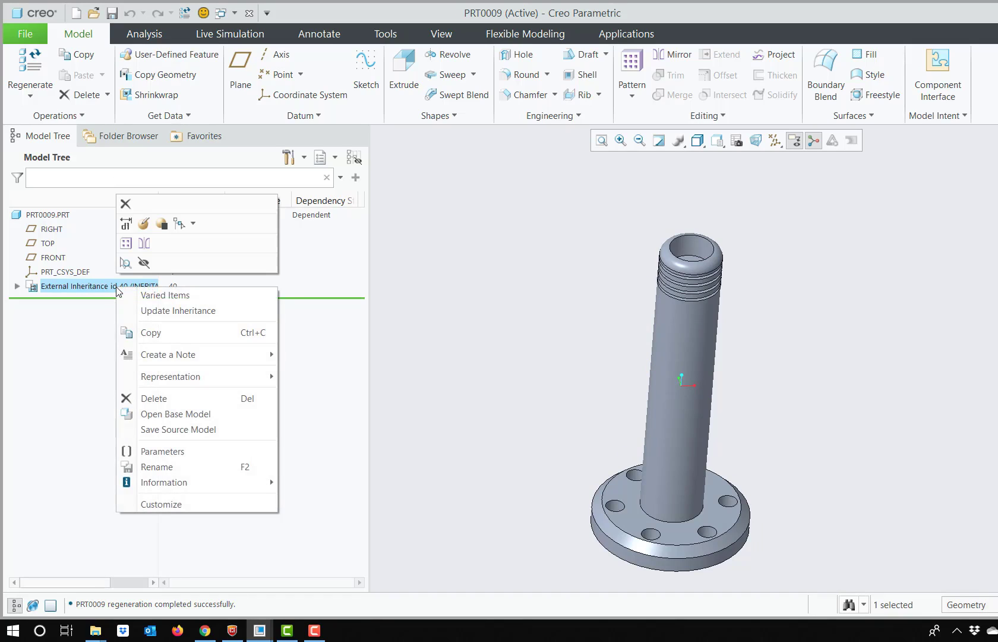
{"action": "left_click", "coordinate": [166, 295]}
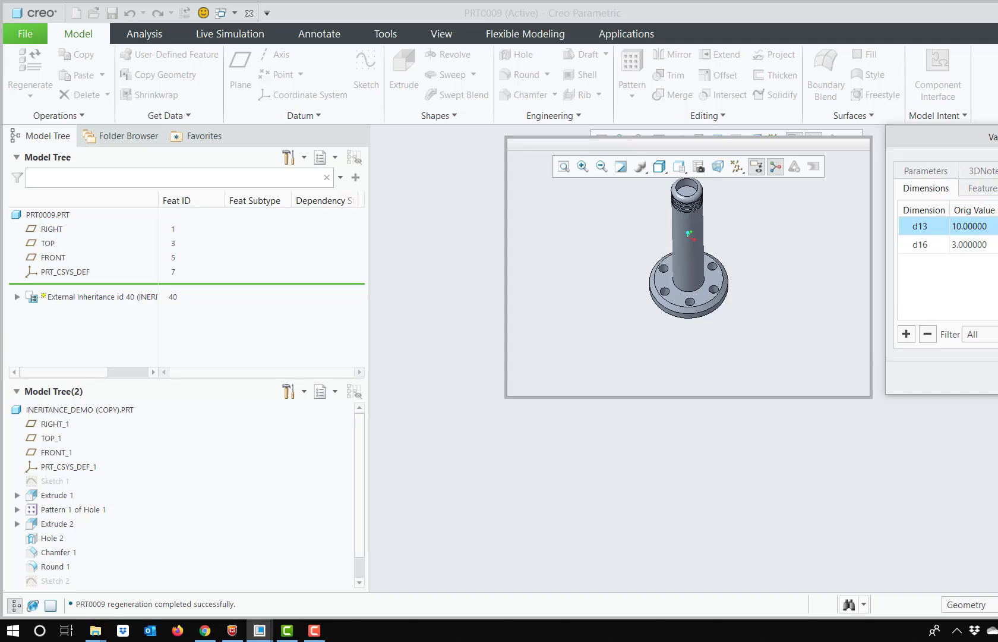
Switch to the open AERO_ENGINE.ASM model window.
{"action": "left_click", "coordinate": [234, 12]}
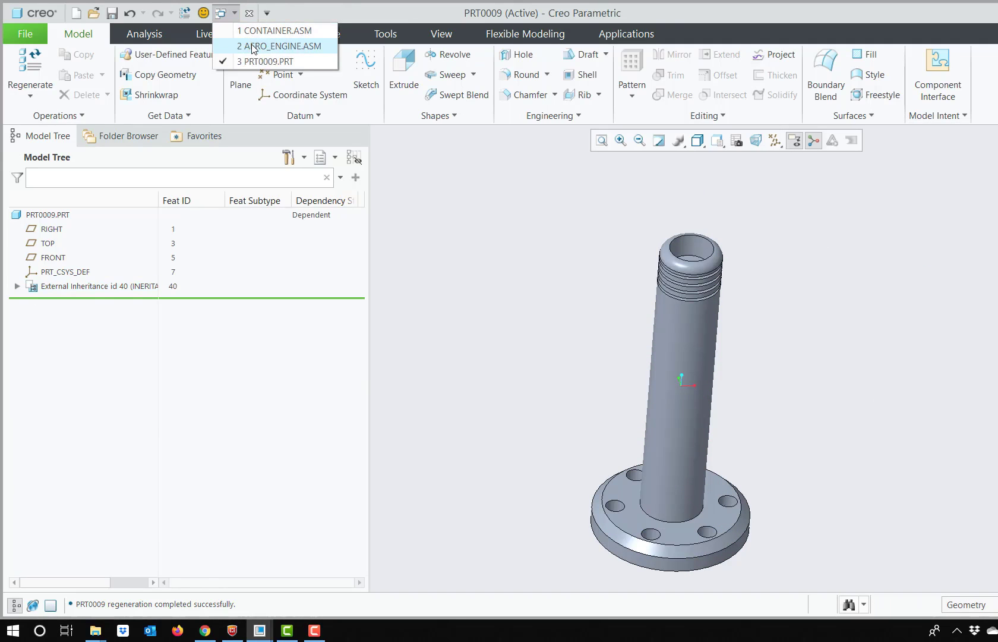
{"action": "left_click", "coordinate": [251, 45]}
{"action": "scroll", "coordinate": [603, 278], "scroll_direction": "up", "scroll_amount": 4}
{"action": "scroll", "coordinate": [801, 287], "scroll_direction": "down", "scroll_amount": 2}
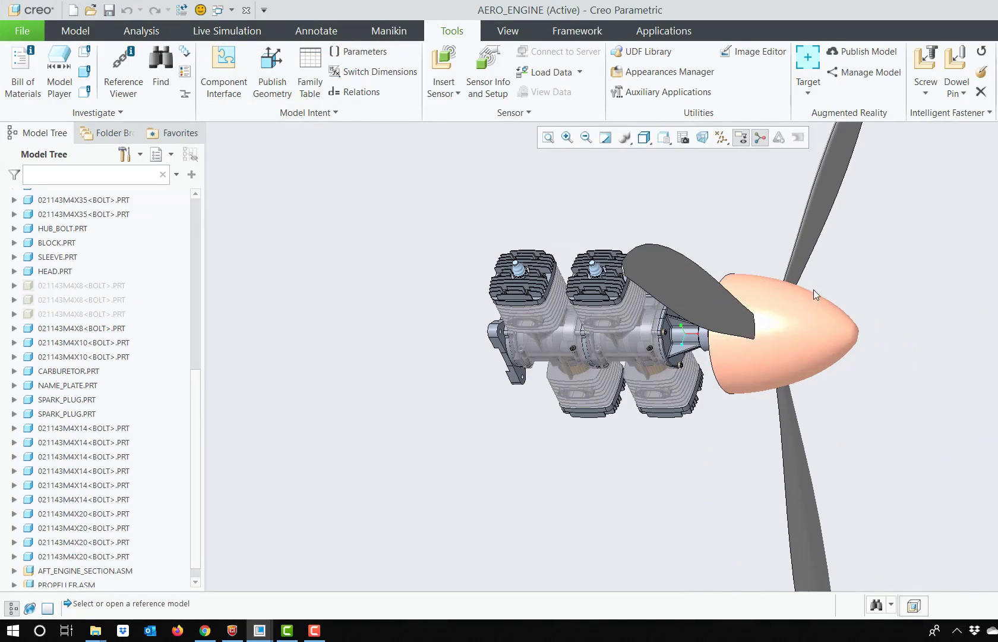
Move the assembly's insertion point up among the last 021143M4X14 bolts and return it to the end of the tree.
{"action": "left_click_drag", "start_coordinate": [193, 437], "coordinate": [193, 261]}
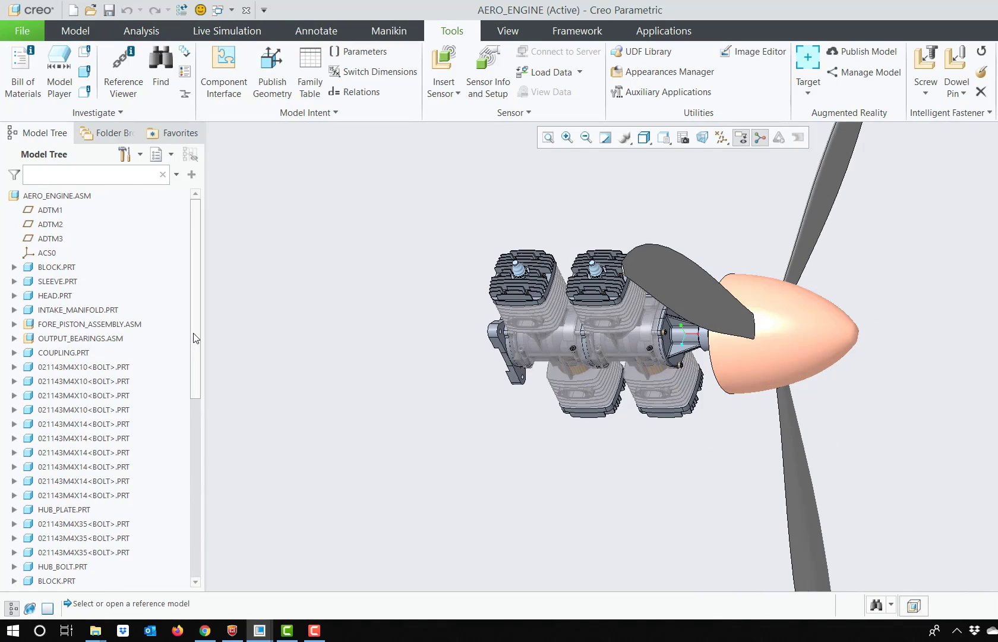
{"action": "left_click_drag", "start_coordinate": [193, 338], "coordinate": [203, 514]}
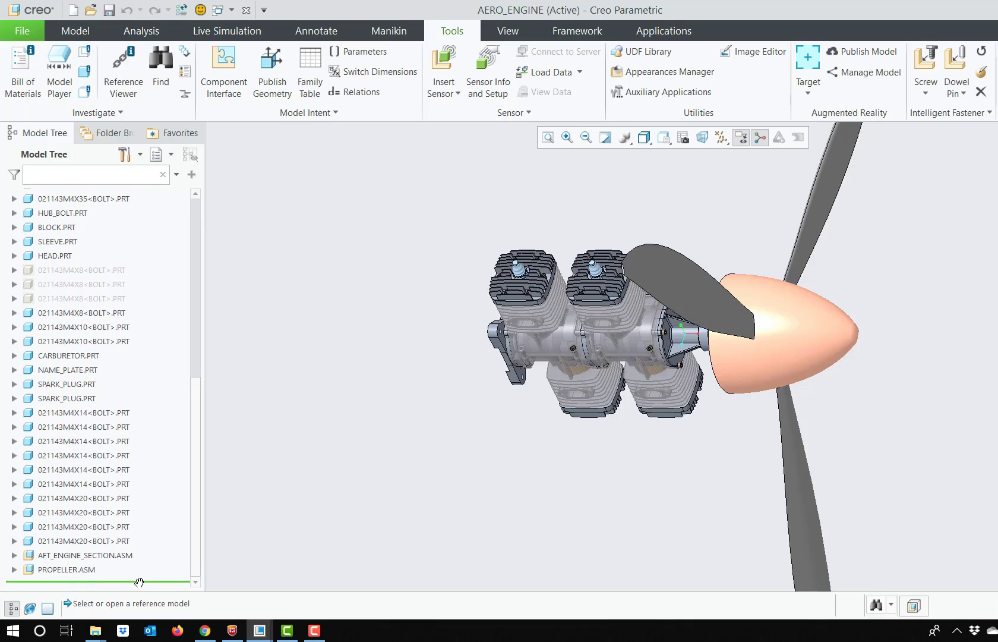
{"action": "left_click_drag", "start_coordinate": [138, 580], "coordinate": [146, 437]}
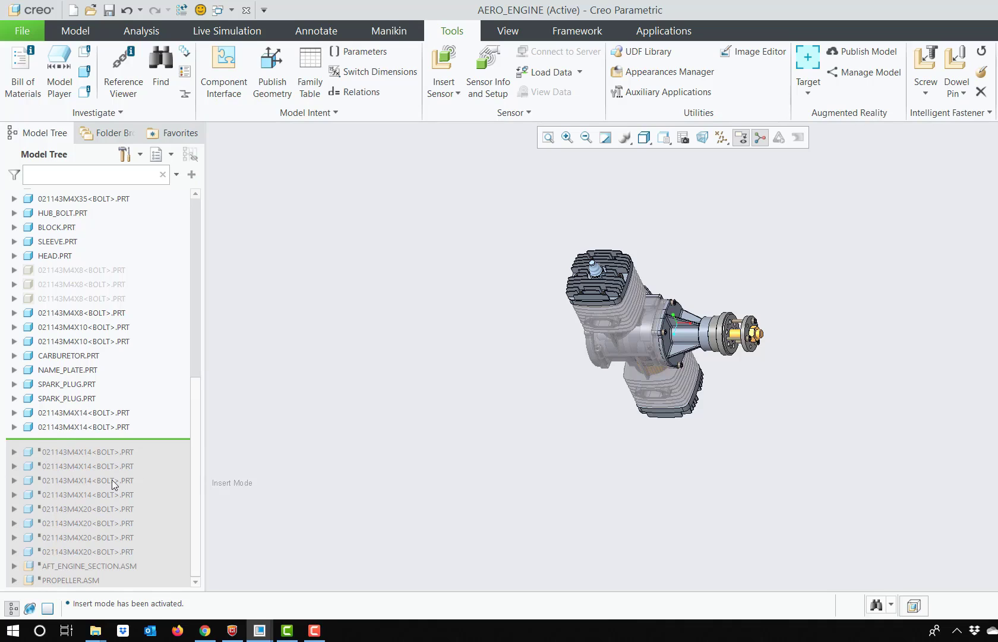
{"action": "left_click_drag", "start_coordinate": [149, 442], "coordinate": [146, 578]}
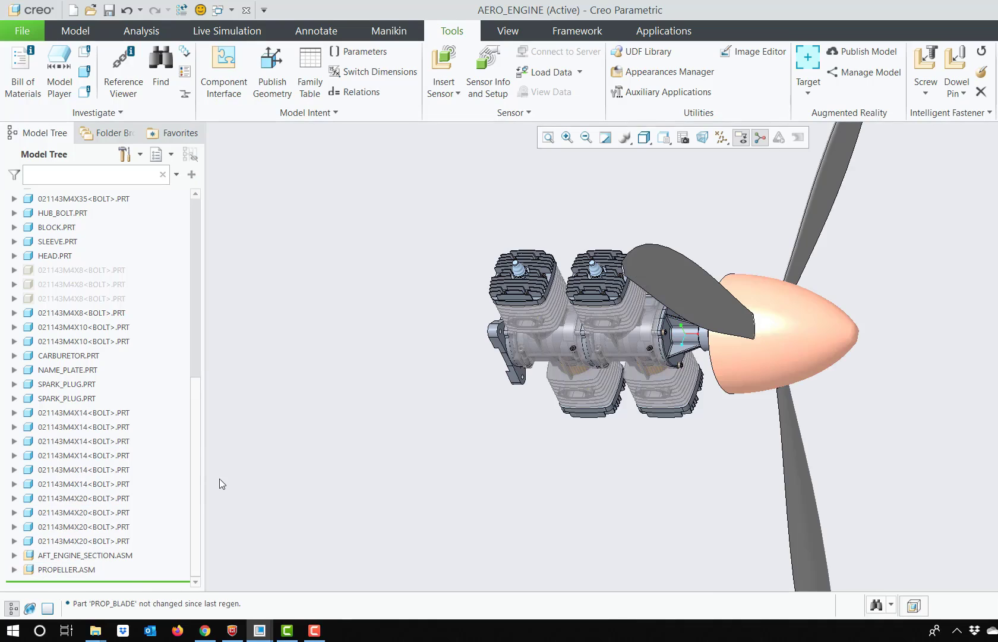
Activate the second 021143M4X10 bolt part within the engine assembly.
{"action": "scroll", "coordinate": [223, 480], "scroll_direction": "down", "scroll_amount": 2}
{"action": "scroll", "coordinate": [170, 489], "scroll_direction": "up", "scroll_amount": 3}
{"action": "scroll", "coordinate": [377, 427], "scroll_direction": "up", "scroll_amount": 2}
{"action": "scroll", "coordinate": [712, 298], "scroll_direction": "up", "scroll_amount": 2}
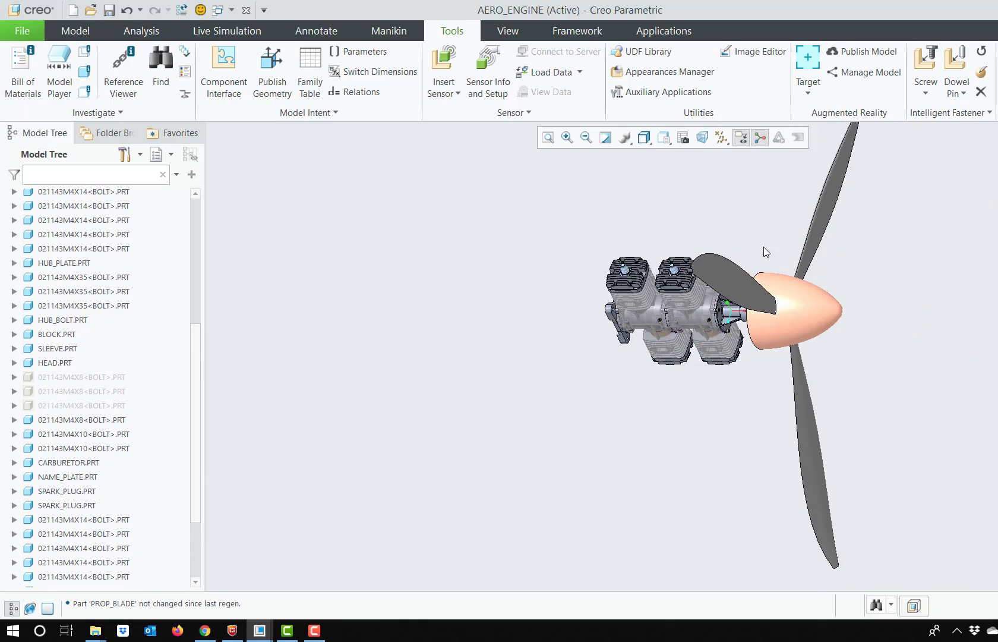
{"action": "scroll", "coordinate": [831, 234], "scroll_direction": "down", "scroll_amount": 1}
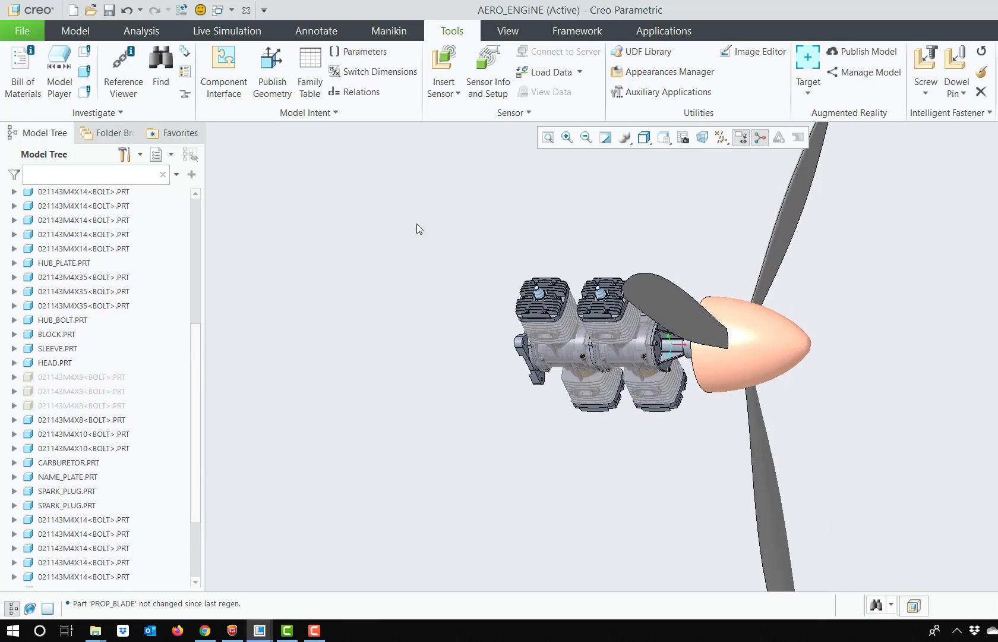
{"action": "scroll", "coordinate": [155, 292], "scroll_direction": "up", "scroll_amount": 1}
{"action": "scroll", "coordinate": [79, 274], "scroll_direction": "up", "scroll_amount": 3}
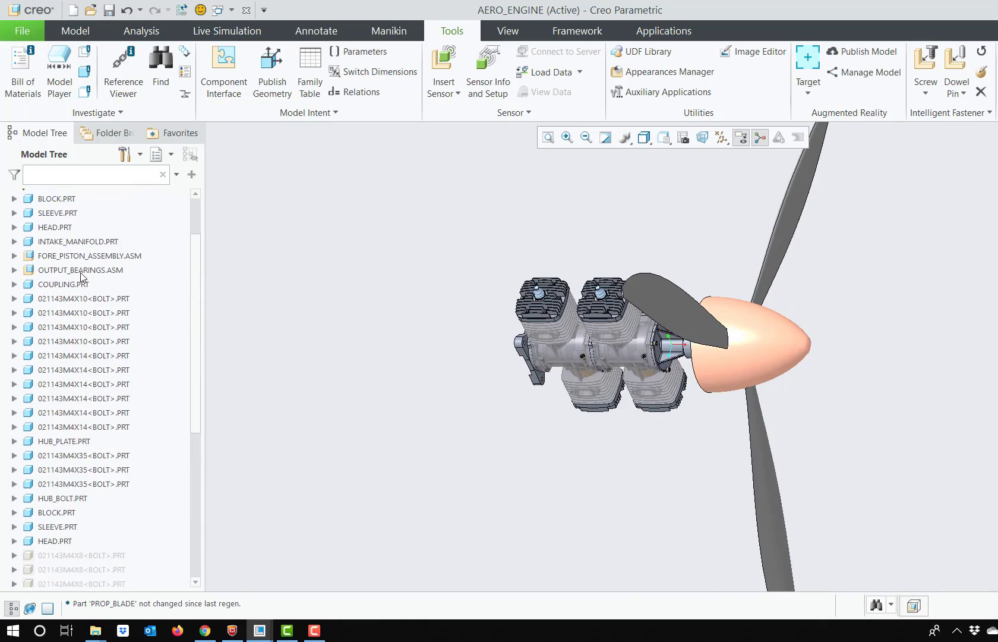
{"action": "left_click", "coordinate": [78, 313]}
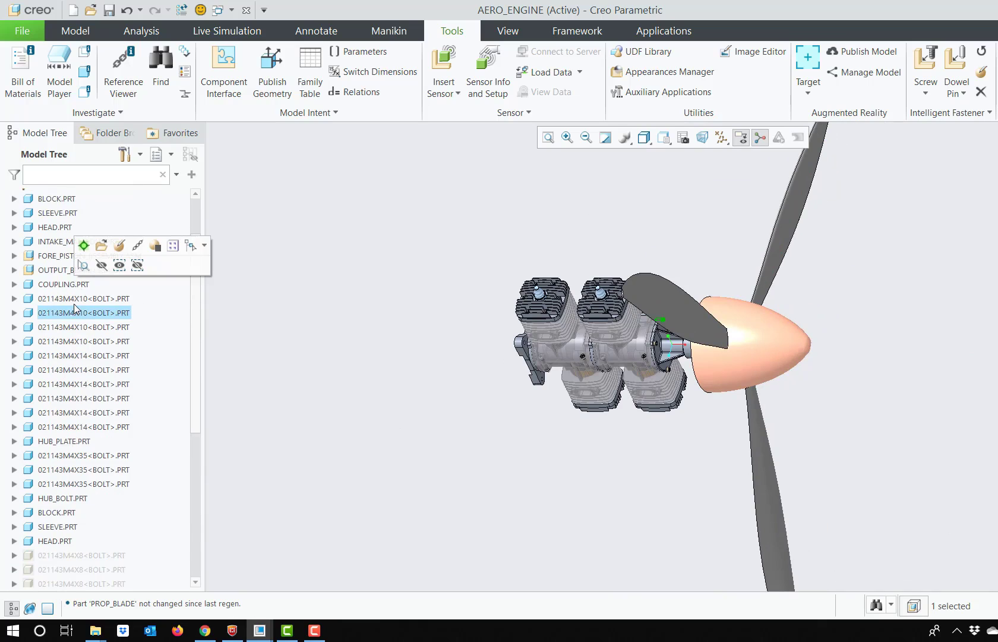
{"action": "left_click", "coordinate": [83, 245]}
{"action": "scroll", "coordinate": [665, 314], "scroll_direction": "down", "scroll_amount": 3}
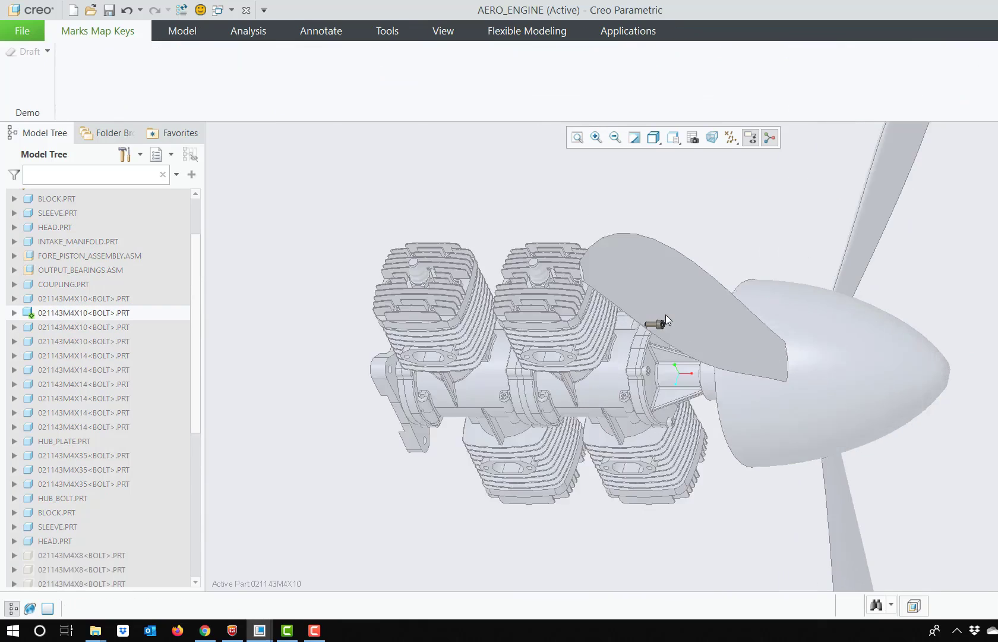
{"action": "scroll", "coordinate": [663, 326], "scroll_direction": "down", "scroll_amount": 2}
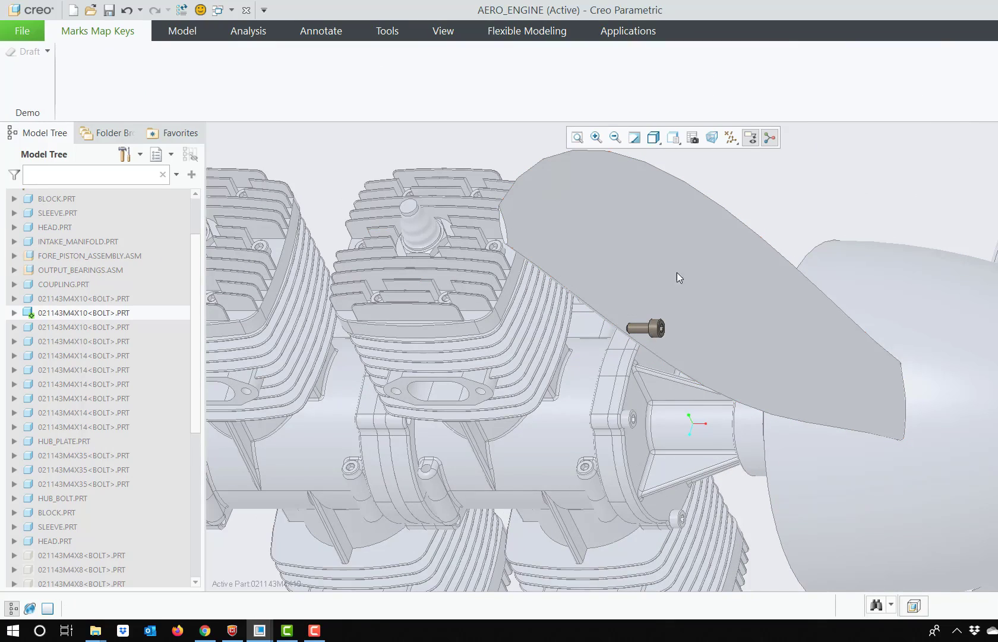
Expand the active bolt's features and move its insertion point to directly after First Feature id 33.
{"action": "left_click", "coordinate": [14, 313]}
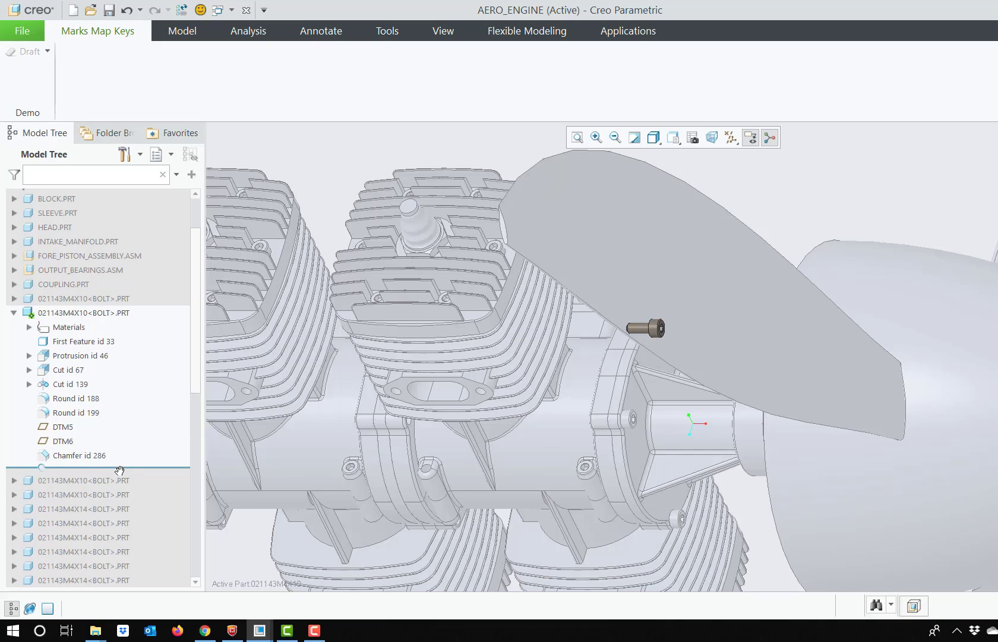
{"action": "left_click_drag", "start_coordinate": [119, 467], "coordinate": [126, 351]}
{"action": "scroll", "coordinate": [659, 326], "scroll_direction": "down", "scroll_amount": 3}
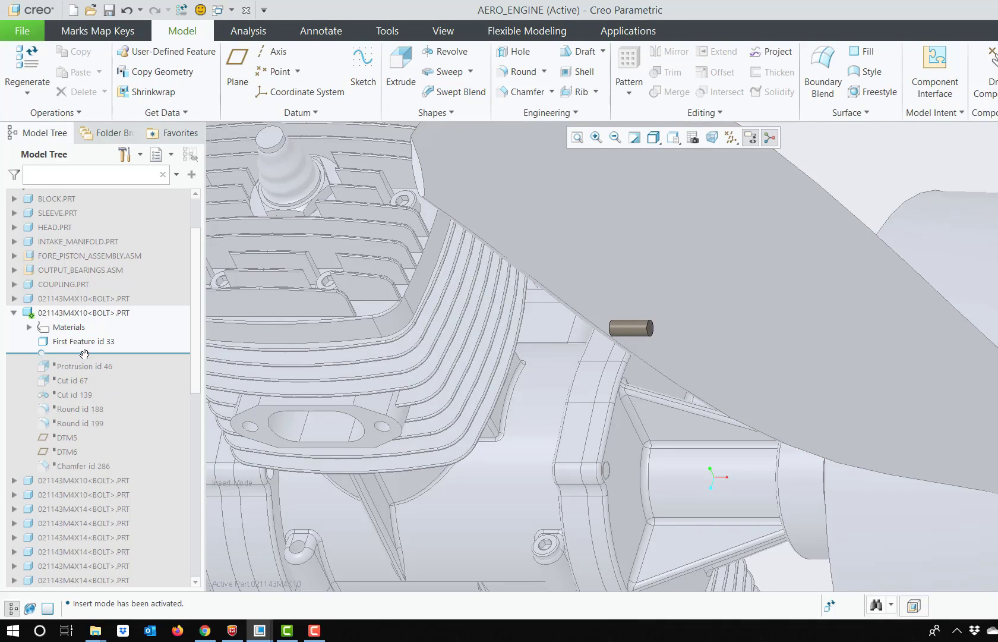
Return the active bolt's insertion point to the end of its features and reactivate the top-level AERO_ENGINE.ASM.
{"action": "mouse_move", "coordinate": [91, 363]}
{"action": "left_mouse_down"}
{"action": "mouse_move", "coordinate": [90, 409]}
{"action": "mouse_move", "coordinate": [113, 428]}
{"action": "mouse_move", "coordinate": [112, 462]}
{"action": "left_mouse_up"}
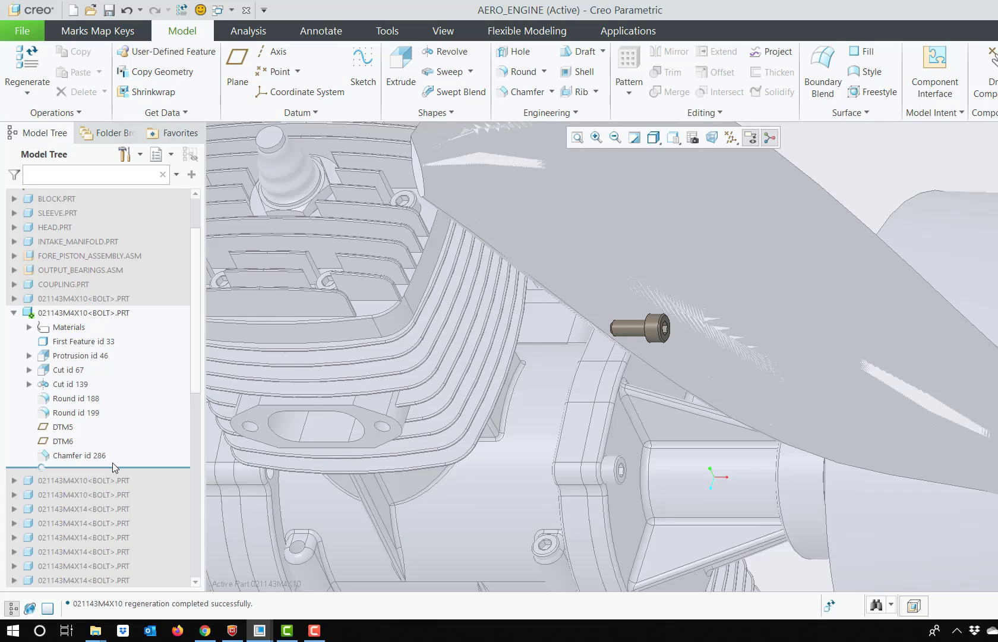
{"action": "scroll", "coordinate": [70, 285], "scroll_direction": "up", "scroll_amount": 3}
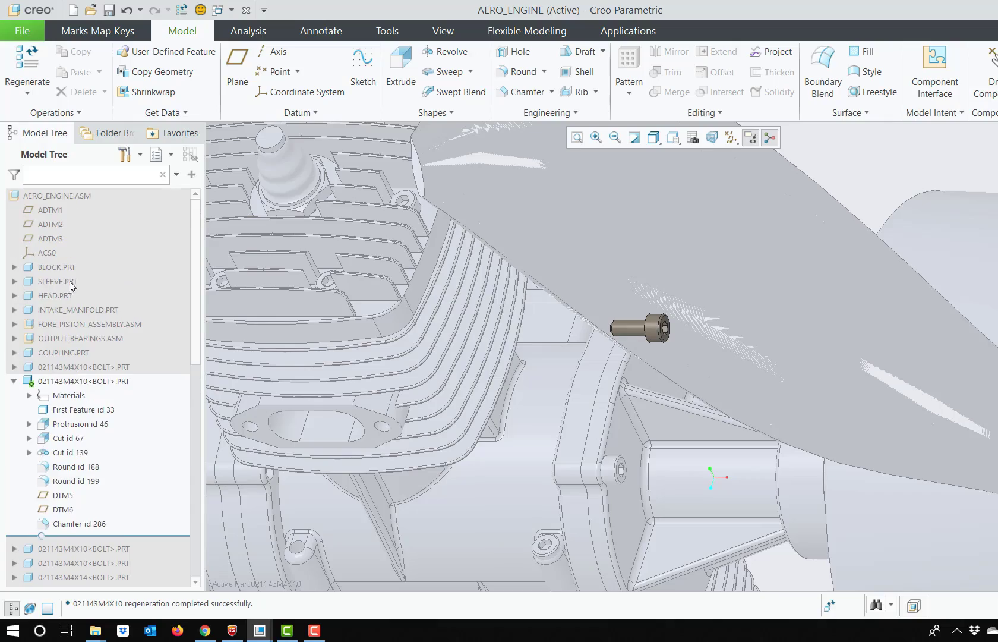
{"action": "right_click", "coordinate": [72, 196]}
{"action": "left_click", "coordinate": [69, 195]}
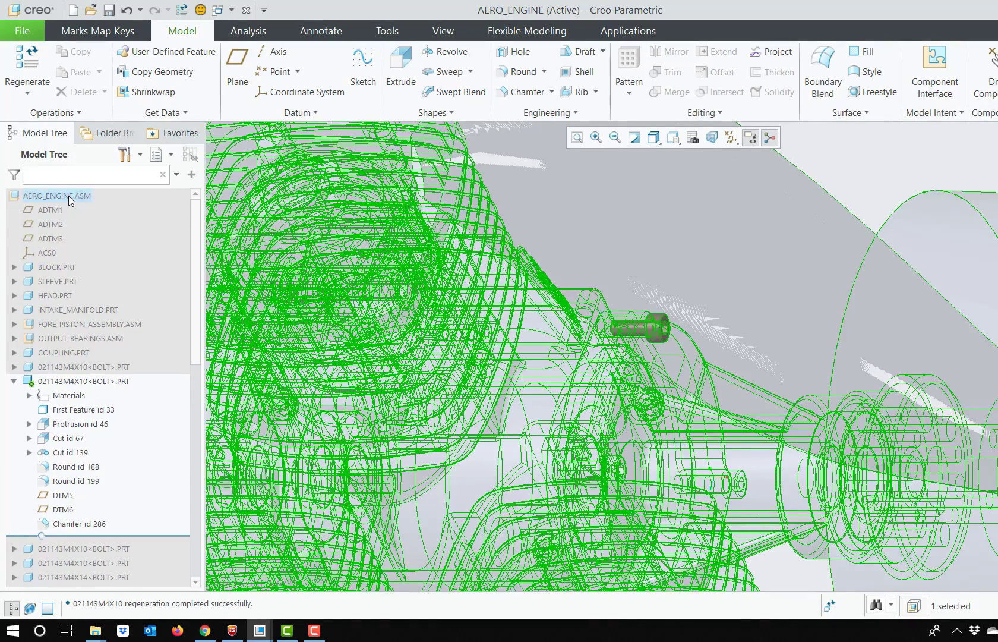
{"action": "left_click", "coordinate": [78, 136]}
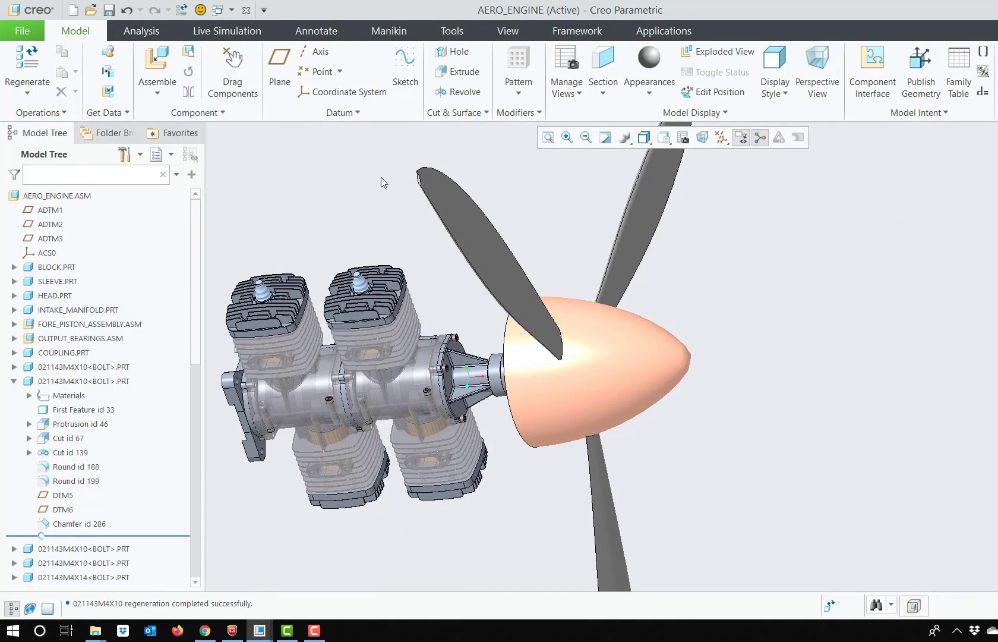
Switch to the open CONTAINER.ASM model window.
{"action": "left_click", "coordinate": [233, 10]}
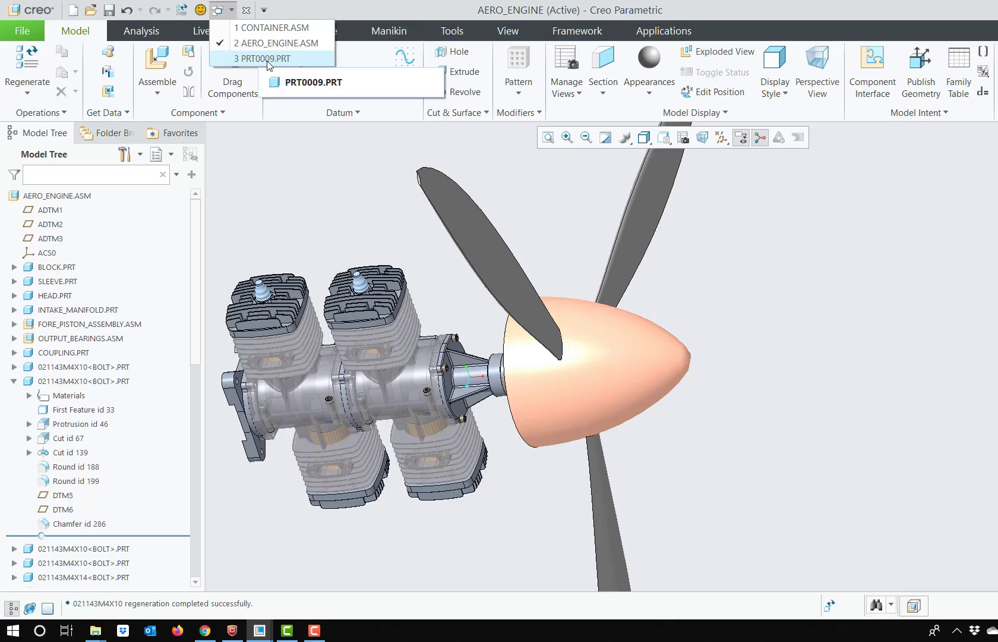
{"action": "left_click", "coordinate": [266, 59]}
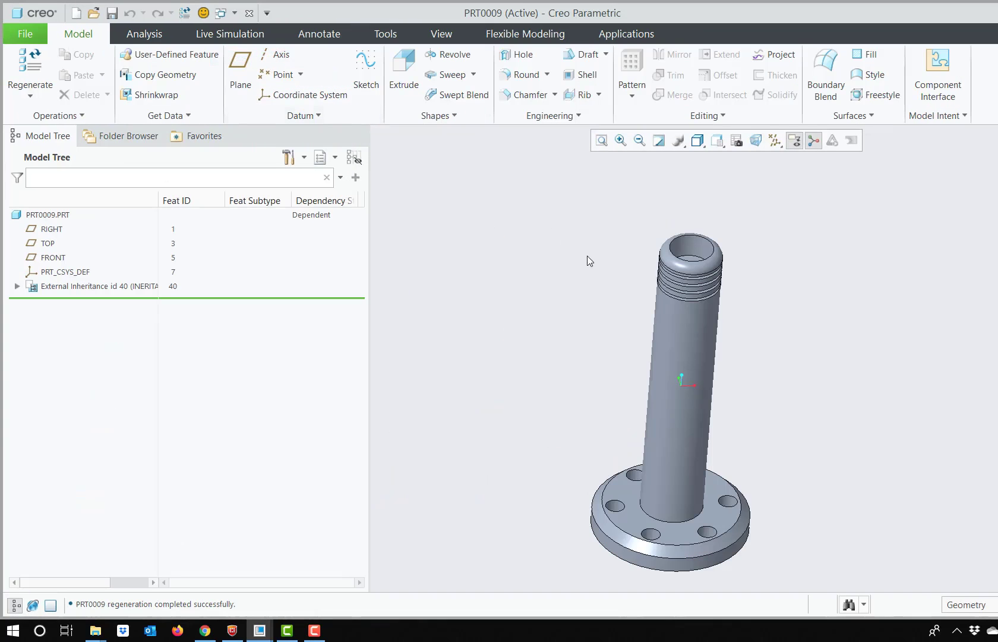
{"action": "left_click", "coordinate": [227, 15]}
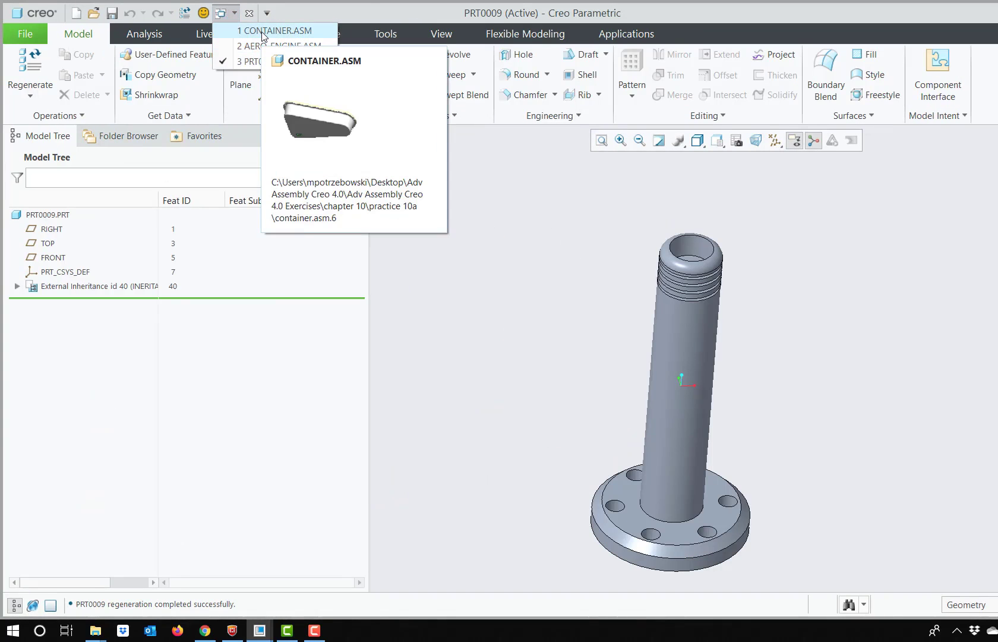
{"action": "left_click", "coordinate": [262, 34]}
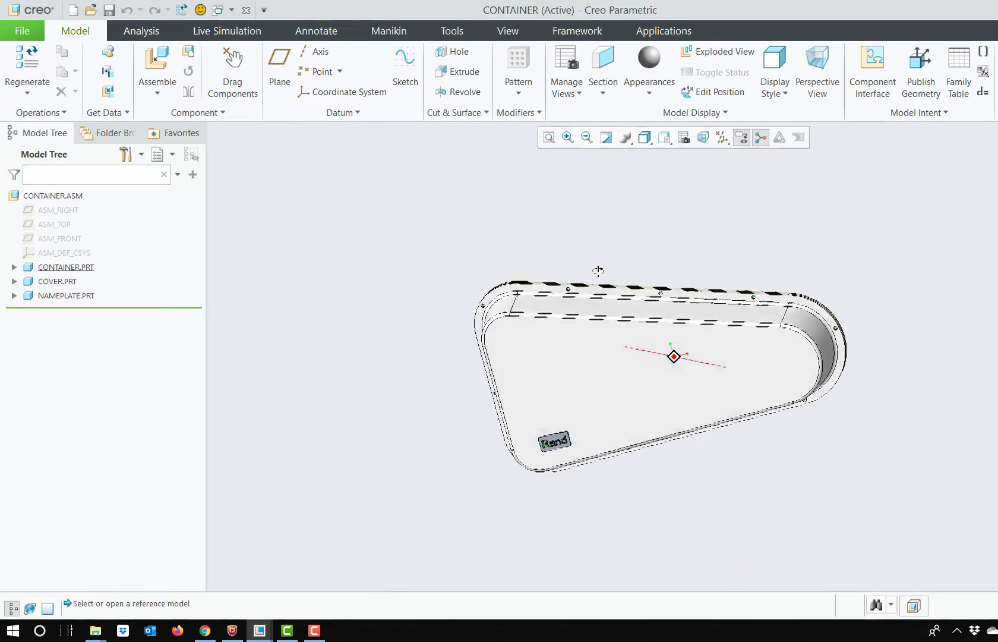
Start a screw fastener positioned on the first hole along the container's long flange edge, with the flange face as screw head surface.
{"action": "scroll", "coordinate": [535, 330], "scroll_direction": "up", "scroll_amount": 5}
{"action": "scroll", "coordinate": [535, 341], "scroll_direction": "down", "scroll_amount": 5}
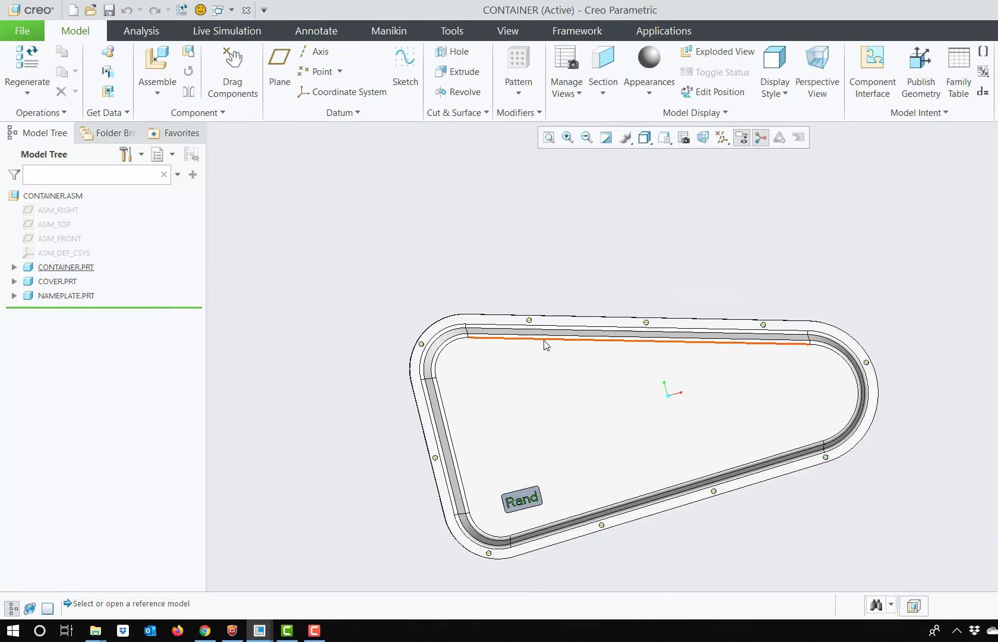
{"action": "scroll", "coordinate": [546, 342], "scroll_direction": "up", "scroll_amount": 3}
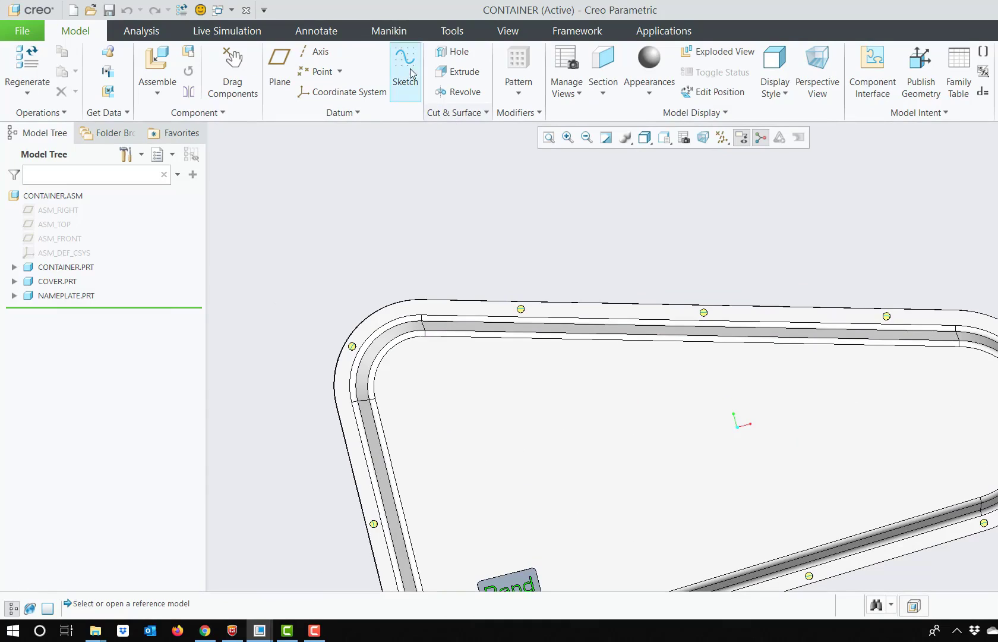
{"action": "left_click", "coordinate": [452, 33]}
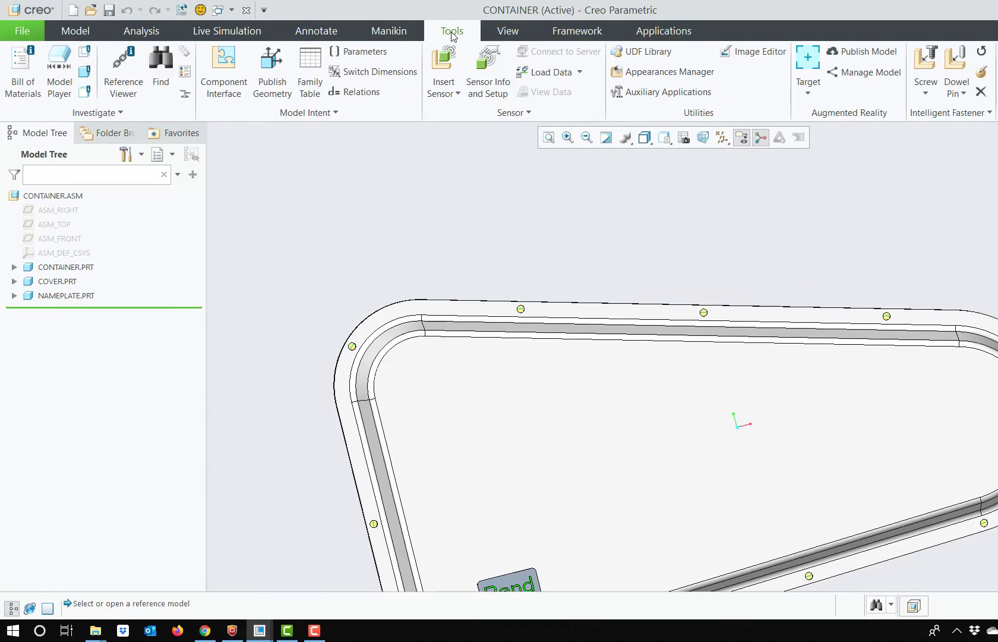
{"action": "left_click", "coordinate": [932, 61]}
{"action": "scroll", "coordinate": [534, 297], "scroll_direction": "up", "scroll_amount": 5}
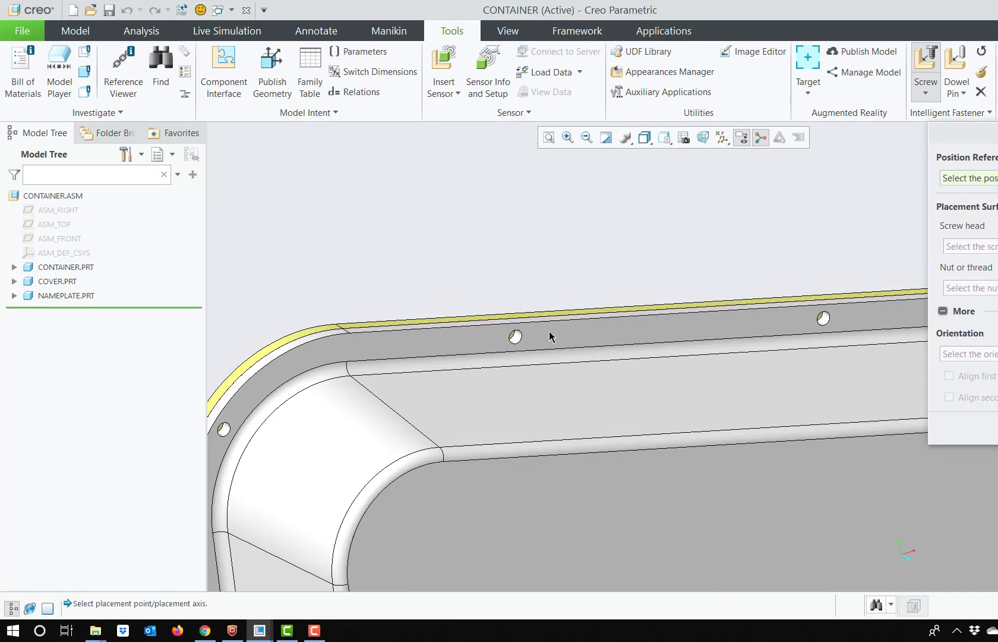
{"action": "scroll", "coordinate": [511, 346], "scroll_direction": "up", "scroll_amount": 3}
{"action": "left_click", "coordinate": [524, 335]}
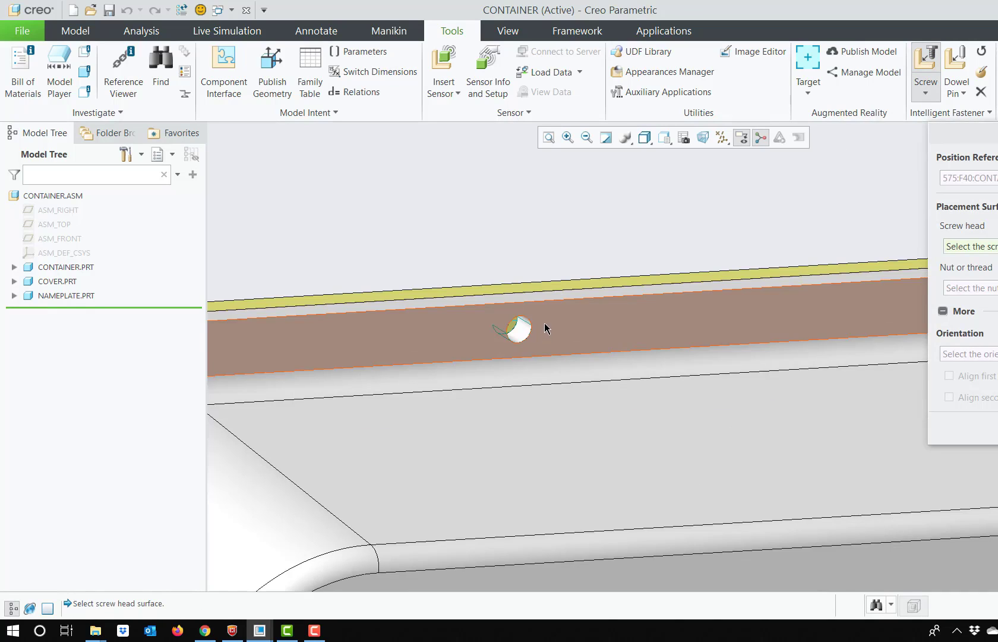
{"action": "left_click", "coordinate": [545, 328]}
Set the outer face of the yellow cover as the nut surface and accept the fastener references.
{"action": "middle_click_drag", "start_coordinate": [514, 264], "coordinate": [579, 319]}
{"action": "scroll", "coordinate": [579, 319], "scroll_direction": "down", "scroll_amount": 6}
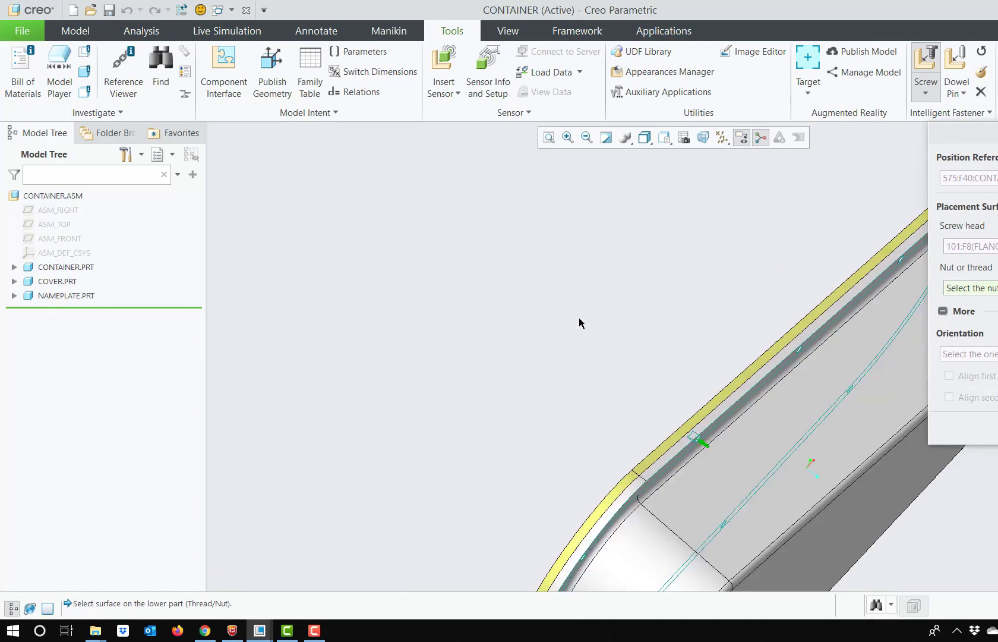
{"action": "middle_click_drag", "start_coordinate": [666, 376], "coordinate": [707, 410]}
{"action": "scroll", "coordinate": [707, 409], "scroll_direction": "up", "scroll_amount": 3}
{"action": "scroll", "coordinate": [706, 410], "scroll_direction": "up", "scroll_amount": 4}
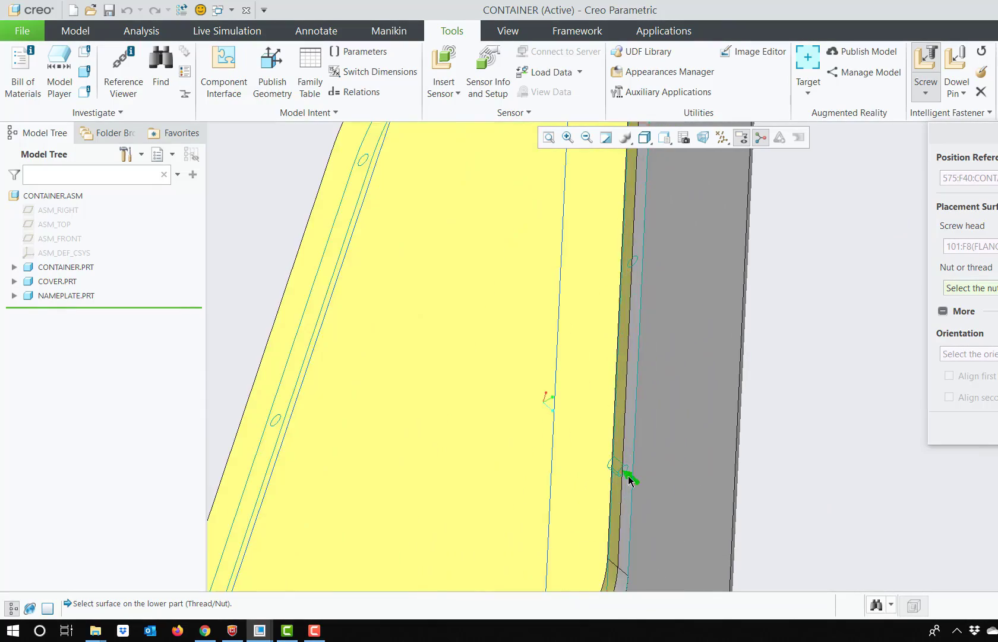
{"action": "left_click", "coordinate": [598, 477]}
{"action": "middle_click_drag", "start_coordinate": [642, 455], "coordinate": [663, 435]}
{"action": "scroll", "coordinate": [663, 434], "scroll_direction": "up", "scroll_amount": 5}
{"action": "scroll", "coordinate": [572, 353], "scroll_direction": "down", "scroll_amount": 4}
{"action": "left_click", "coordinate": [997, 428]}
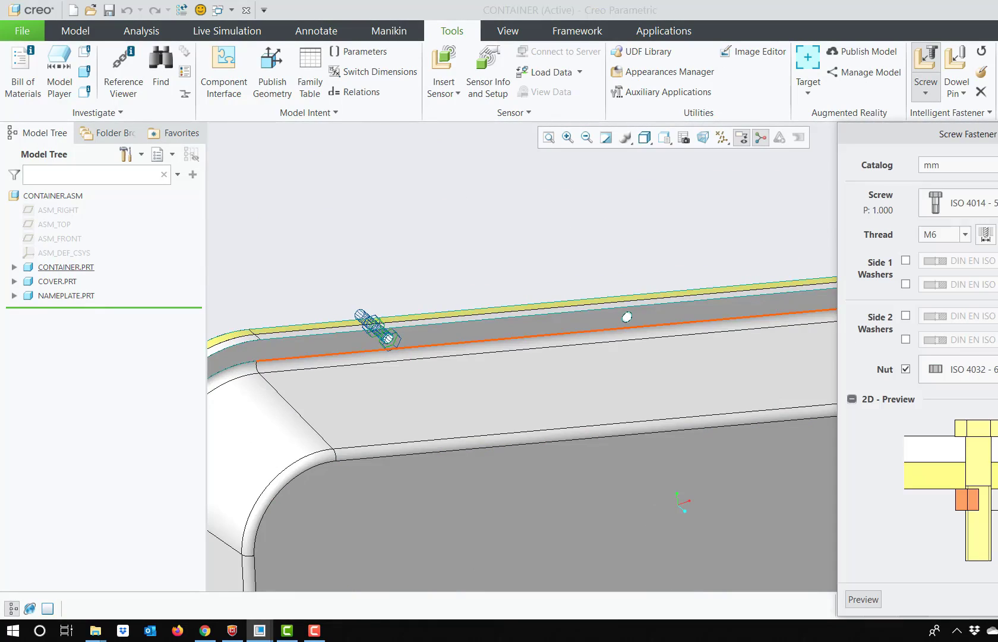
Assemble the M6 ISO 4014 screw with its ISO 4032 nut as a single instance.
{"action": "left_click", "coordinate": [997, 599]}
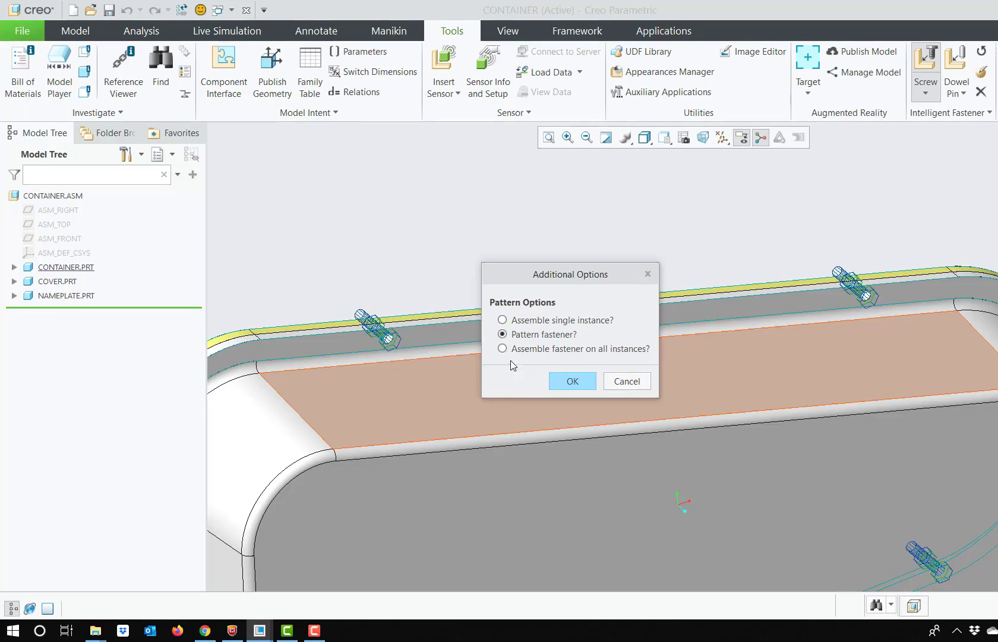
{"action": "left_click", "coordinate": [515, 322]}
{"action": "left_click", "coordinate": [572, 380]}
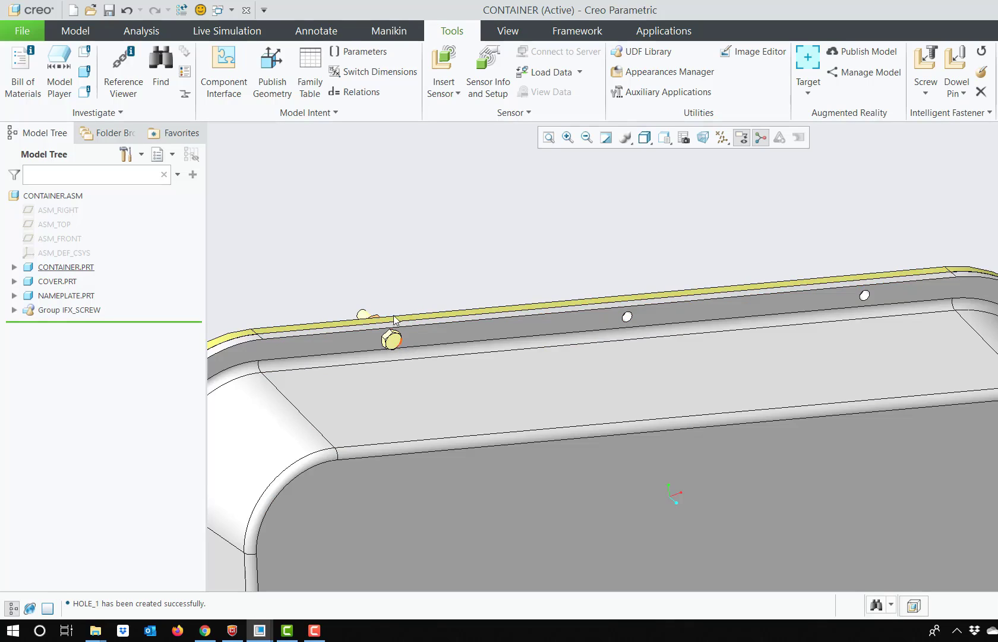
Reference the next flange hole, the flange face and the cover face for a second screw fastener, continuing despite the existing fastener.
{"action": "scroll", "coordinate": [636, 324], "scroll_direction": "down", "scroll_amount": 5}
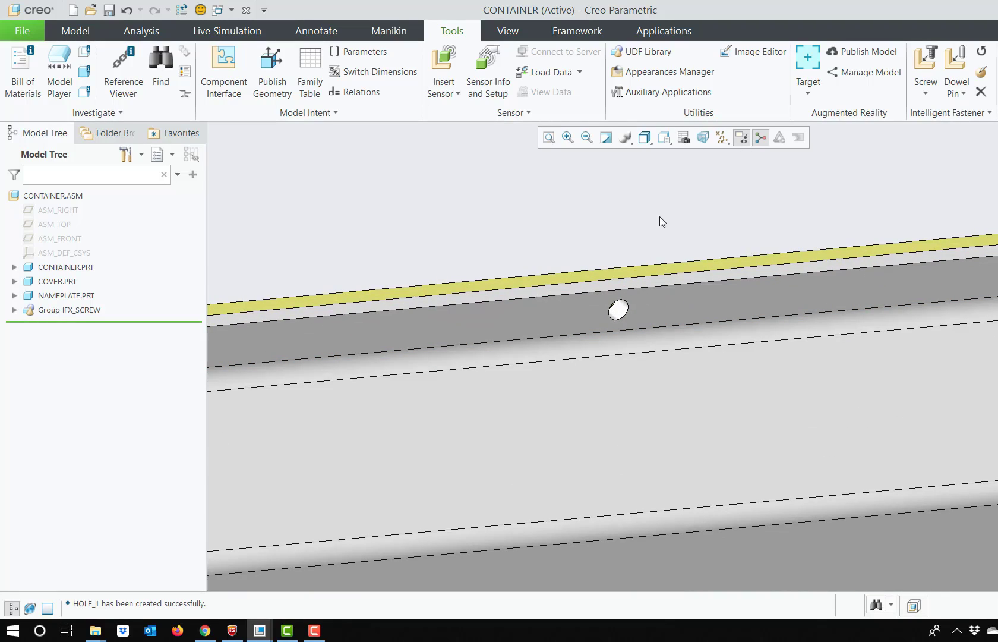
{"action": "left_click", "coordinate": [926, 59]}
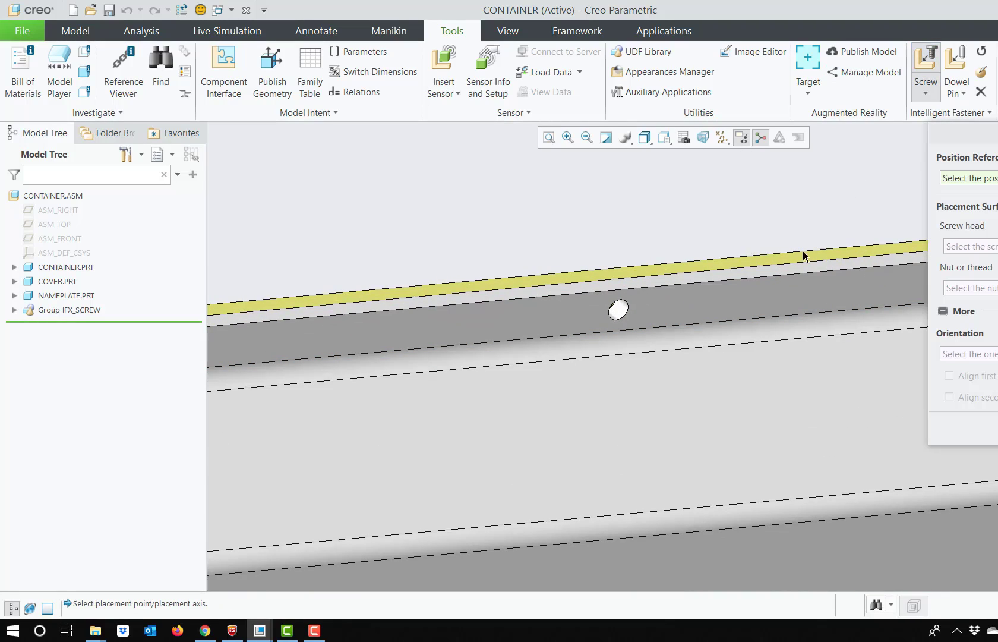
{"action": "left_click", "coordinate": [619, 310]}
{"action": "left_click", "coordinate": [643, 318]}
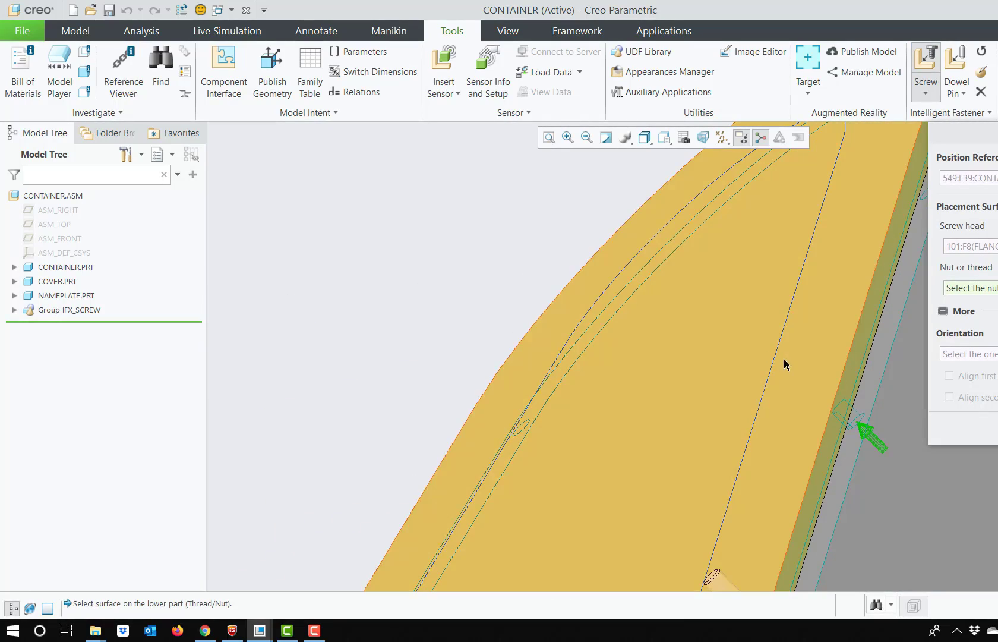
{"action": "left_click", "coordinate": [784, 364]}
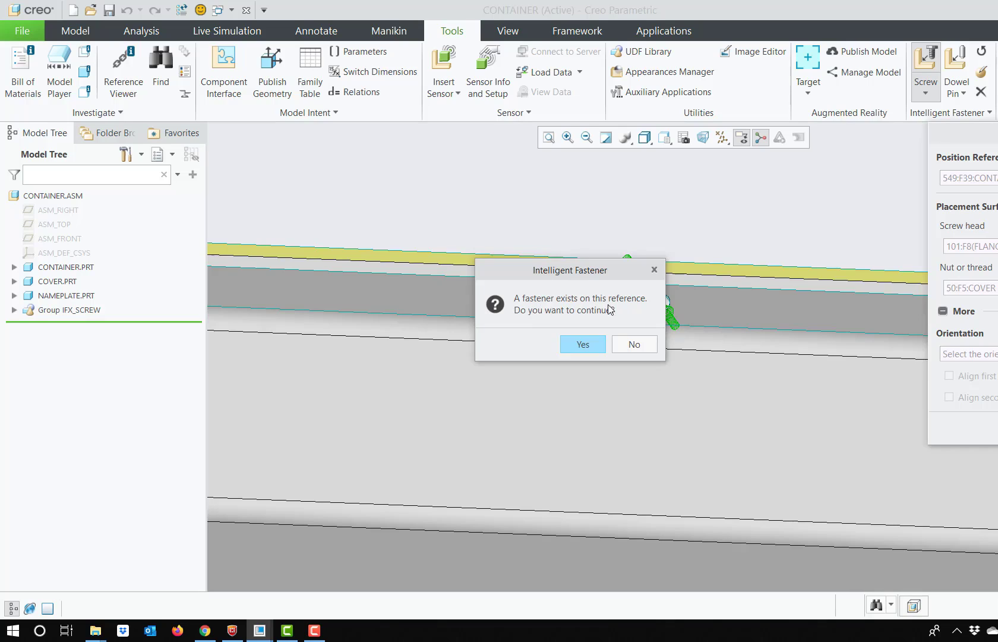
{"action": "left_click", "coordinate": [582, 344]}
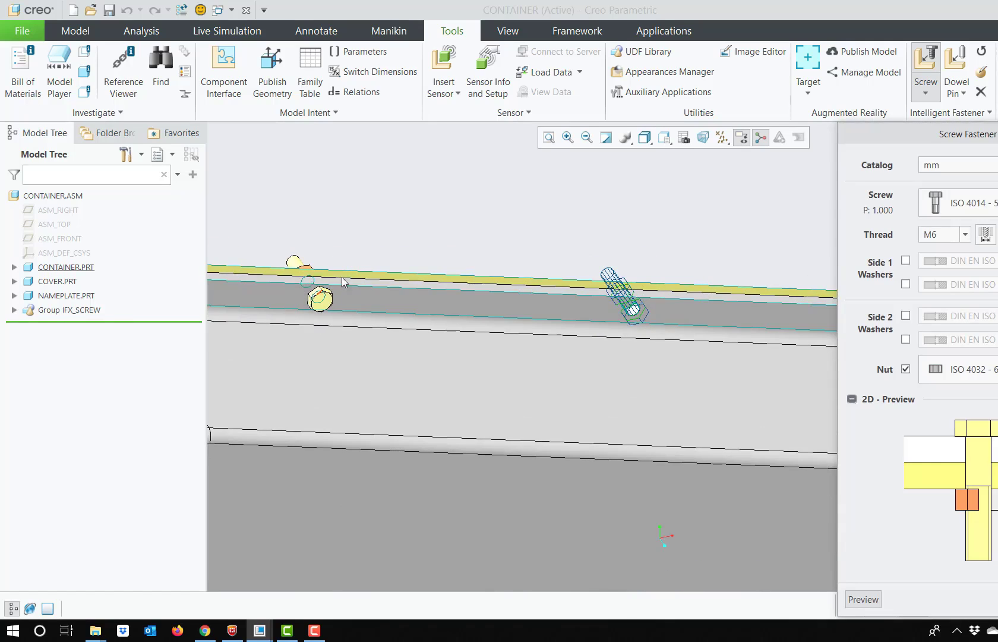
Assemble the second M6 screw and nut as a single instance instead of patterning it.
{"action": "scroll", "coordinate": [342, 284], "scroll_direction": "up", "scroll_amount": 2}
{"action": "scroll", "coordinate": [815, 446], "scroll_direction": "down", "scroll_amount": 2}
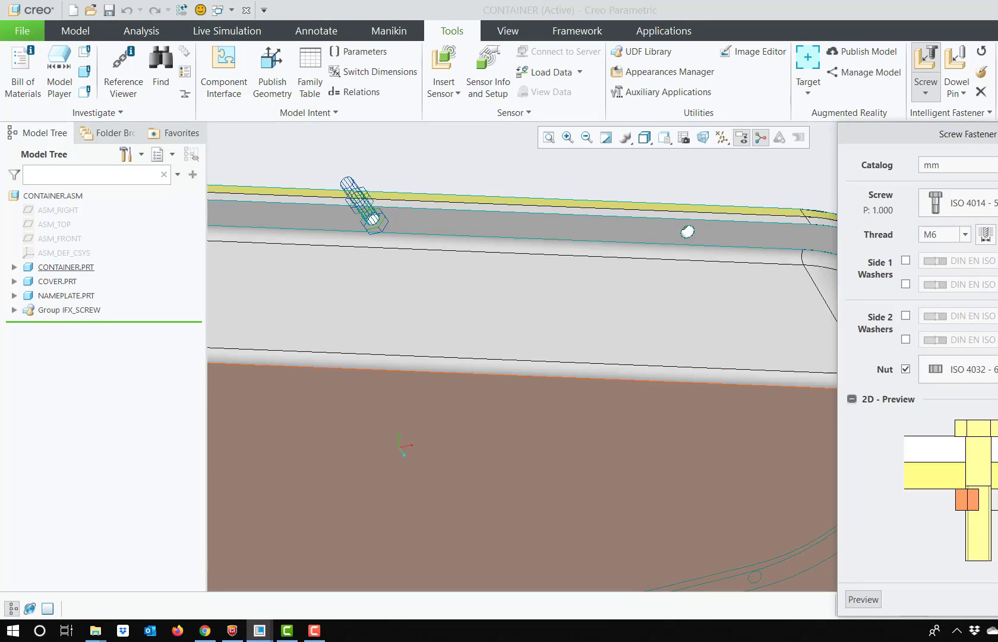
{"action": "scroll", "coordinate": [393, 293], "scroll_direction": "up", "scroll_amount": 5}
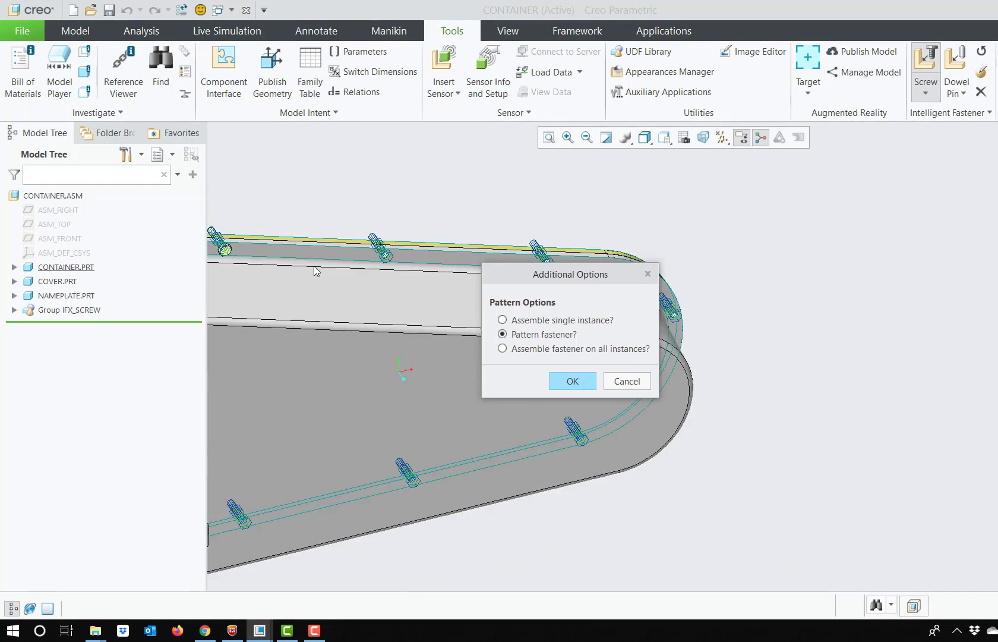
{"action": "scroll", "coordinate": [291, 253], "scroll_direction": "down", "scroll_amount": 5}
{"action": "scroll", "coordinate": [434, 317], "scroll_direction": "up", "scroll_amount": 3}
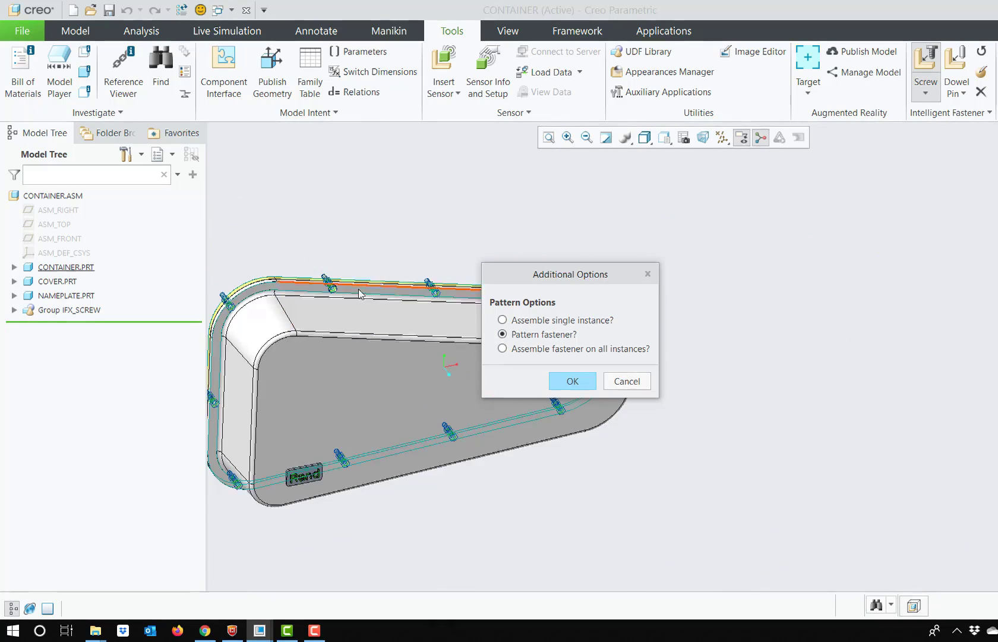
{"action": "scroll", "coordinate": [368, 298], "scroll_direction": "down", "scroll_amount": 4}
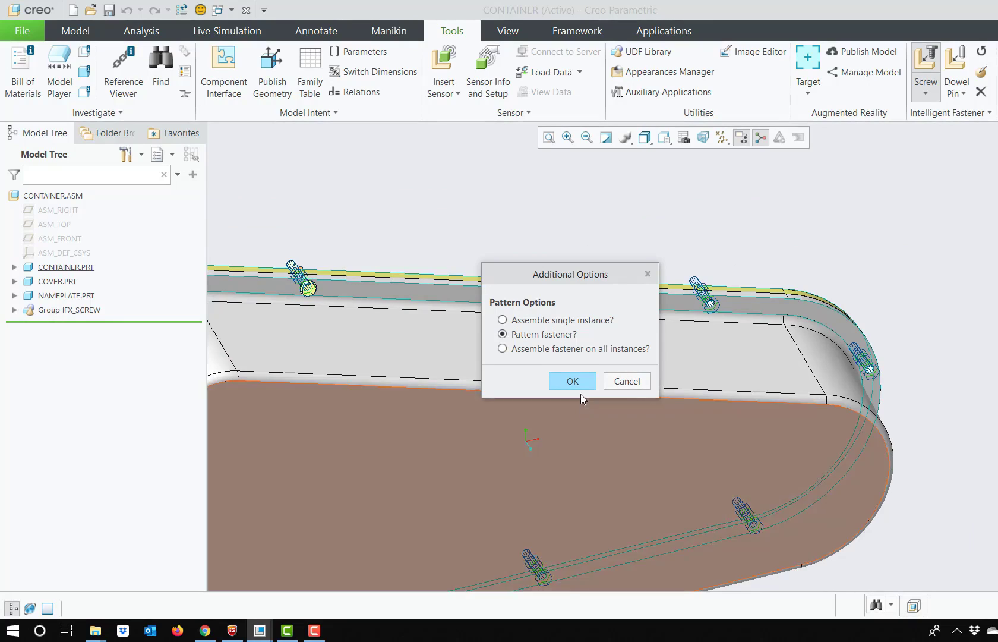
{"action": "left_click", "coordinate": [503, 320]}
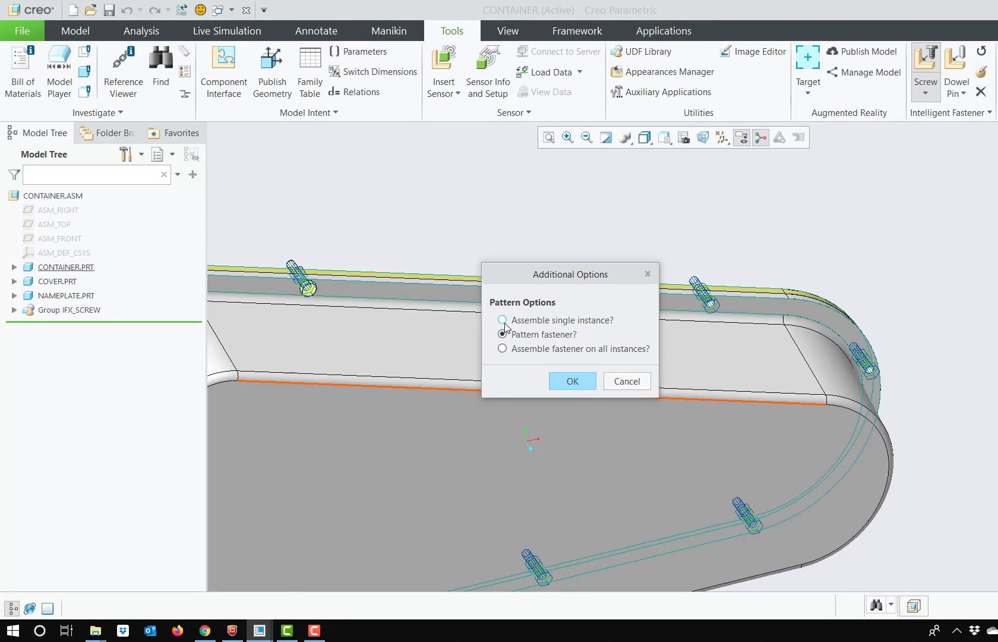
{"action": "left_click", "coordinate": [572, 381]}
{"action": "scroll", "coordinate": [602, 334], "scroll_direction": "up", "scroll_amount": 3}
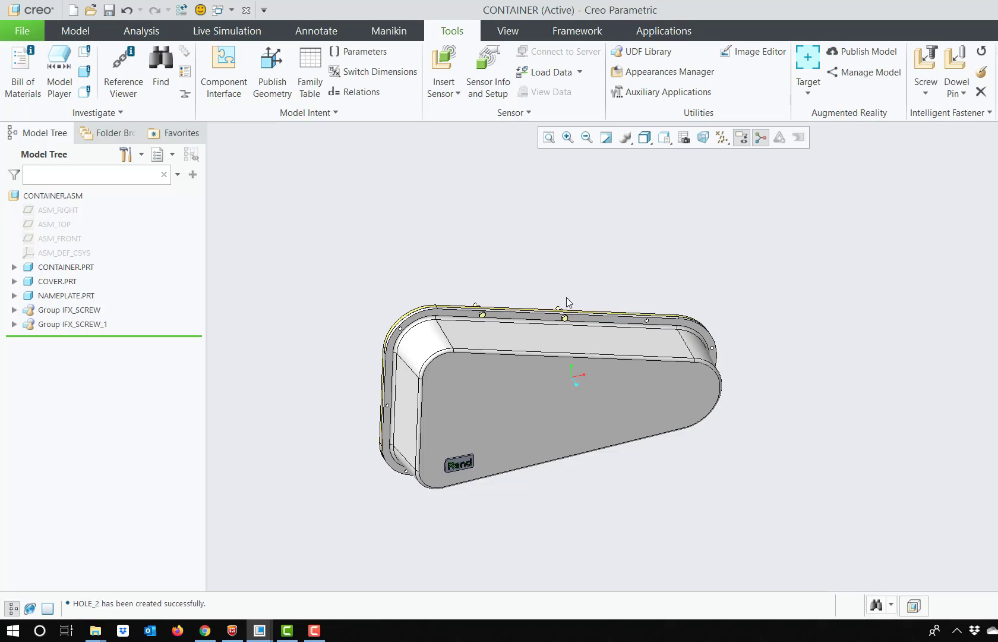
{"action": "scroll", "coordinate": [586, 350], "scroll_direction": "down", "scroll_amount": 3}
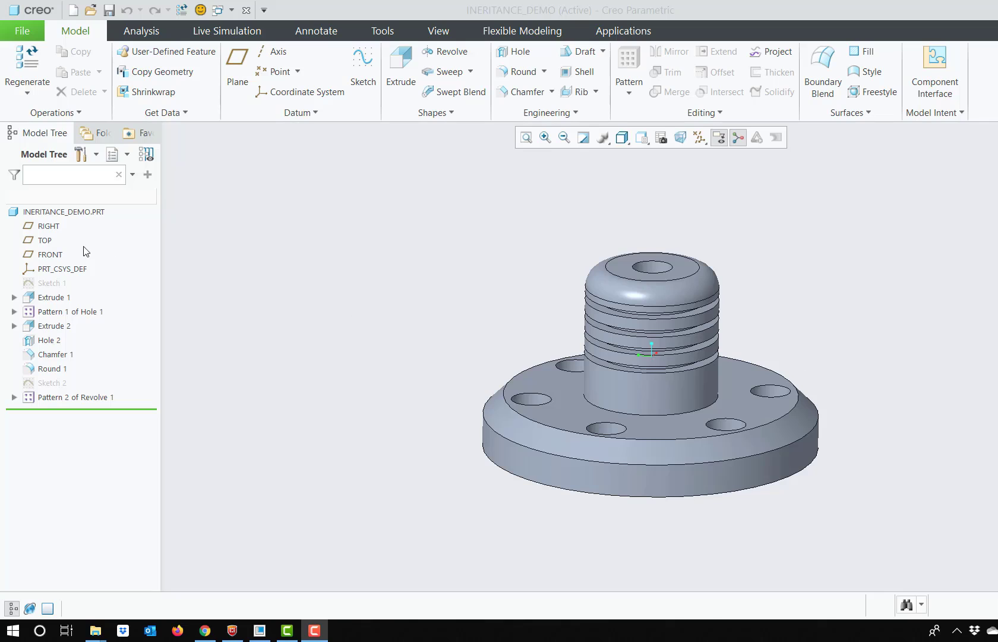
Create a new drawing of the model with the c_drawing template, named after the drawing model's file.
{"action": "left_click", "coordinate": [22, 32]}
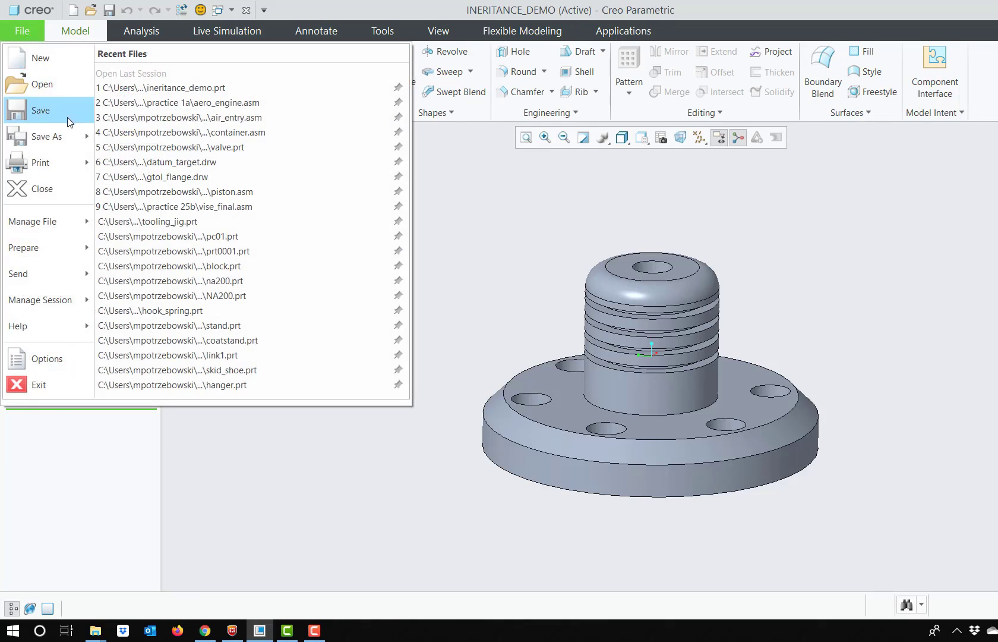
{"action": "left_click", "coordinate": [59, 62]}
{"action": "left_click", "coordinate": [486, 282]}
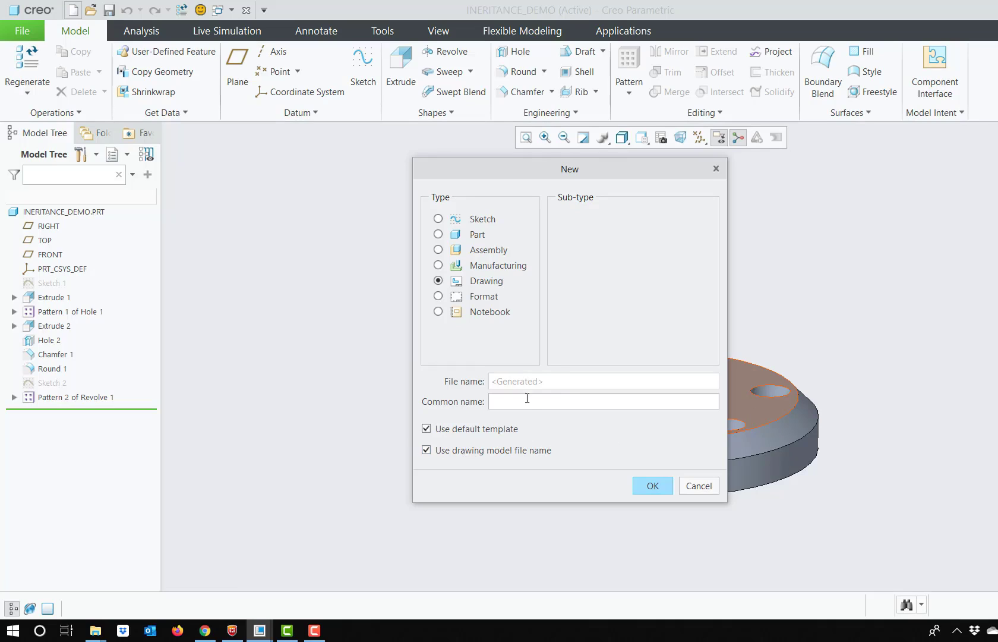
{"action": "left_click", "coordinate": [477, 453]}
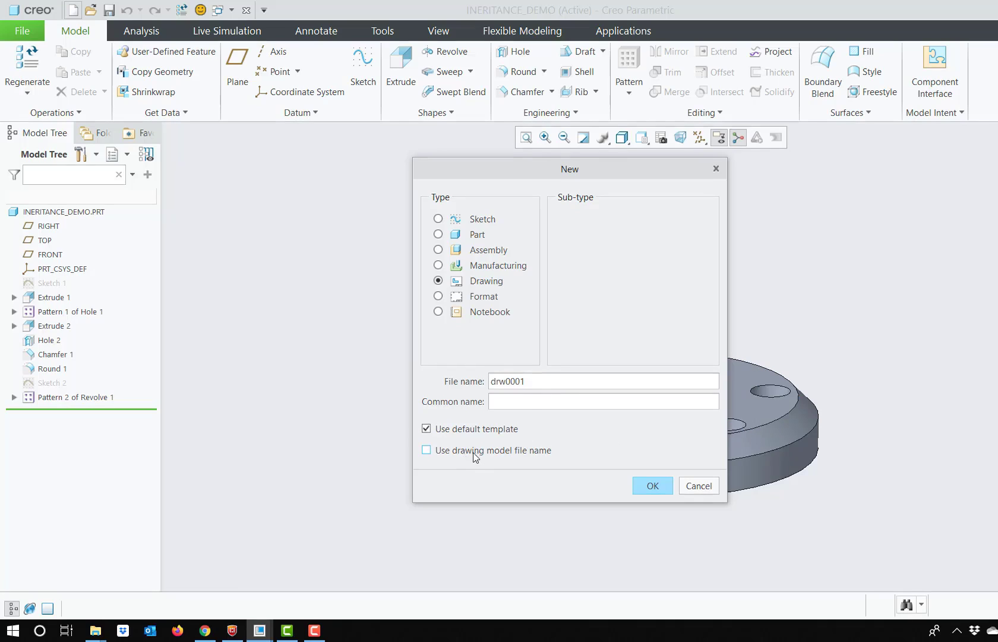
{"action": "left_click_drag", "start_coordinate": [542, 383], "coordinate": [472, 386]}
{"action": "left_click", "coordinate": [466, 454]}
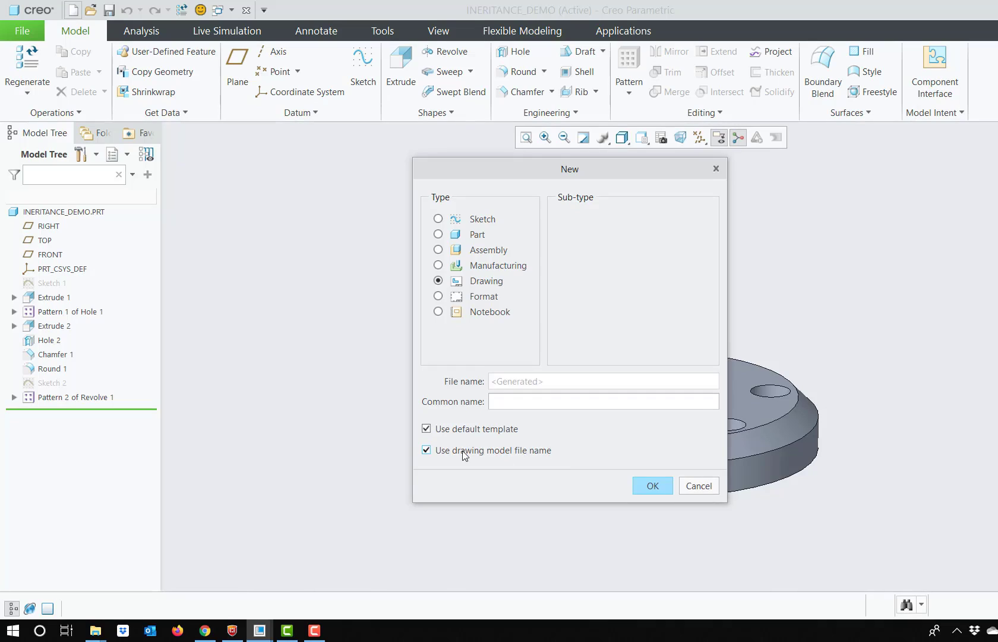
{"action": "left_click", "coordinate": [649, 487]}
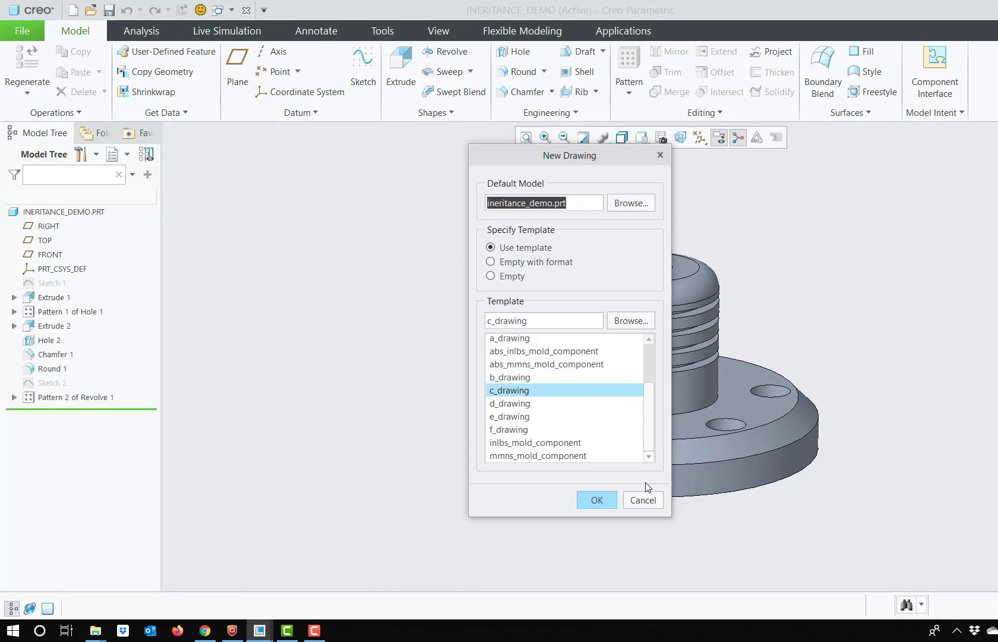
{"action": "left_click", "coordinate": [597, 499]}
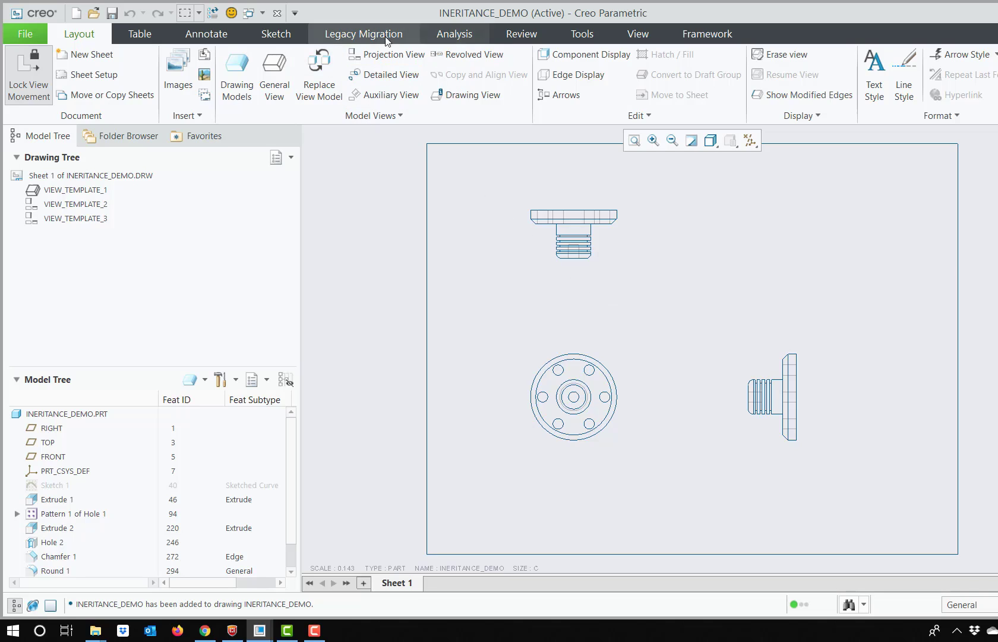
Add a leader note reading "Text" attached to the outer flange edge in the side view.
{"action": "left_click", "coordinate": [226, 39]}
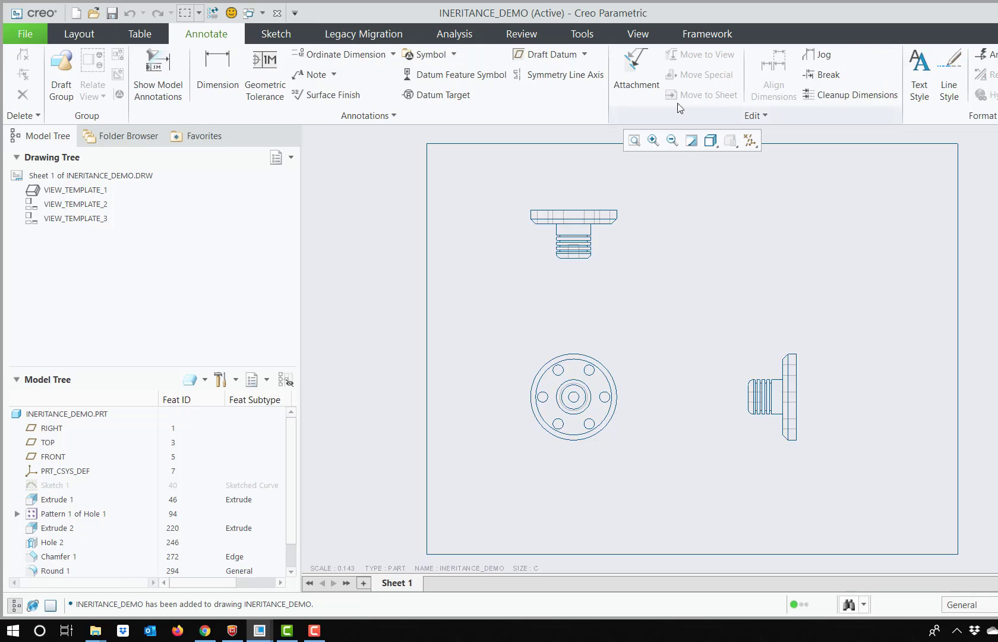
{"action": "left_click", "coordinate": [321, 75]}
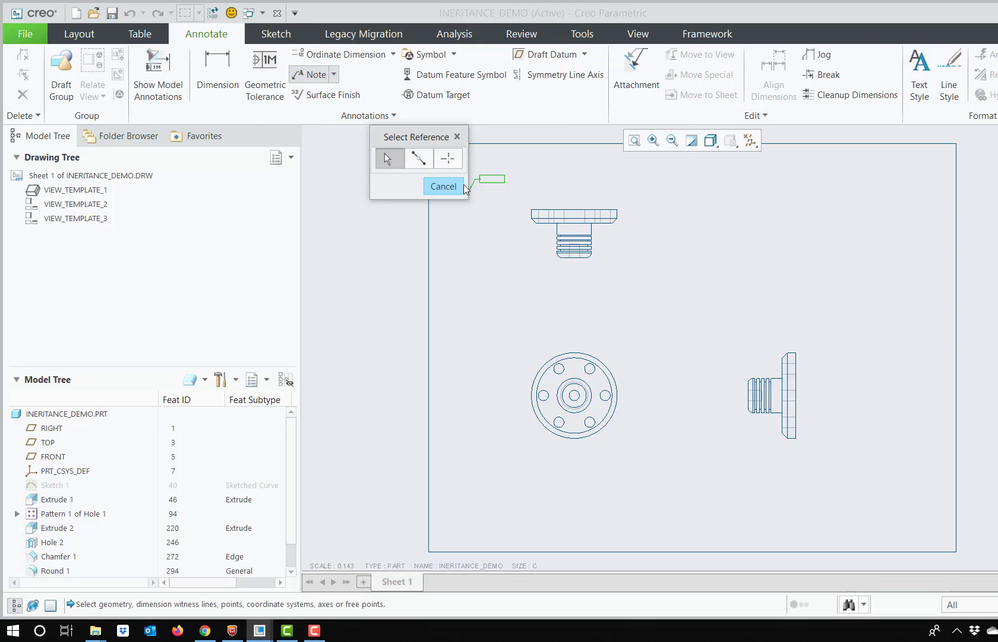
{"action": "scroll", "coordinate": [795, 392], "scroll_direction": "up", "scroll_amount": 2}
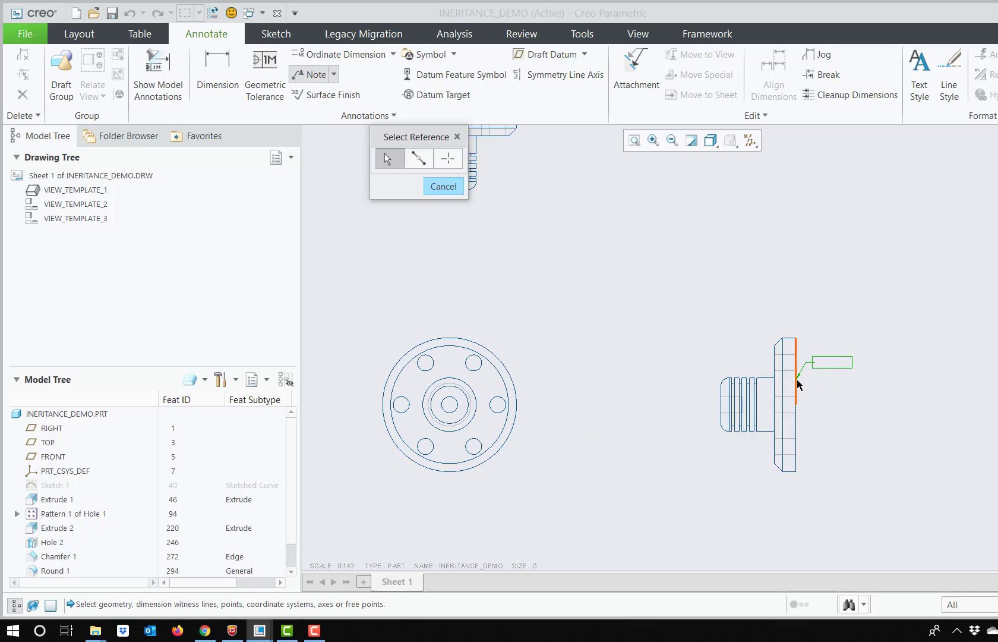
{"action": "left_click", "coordinate": [796, 383]}
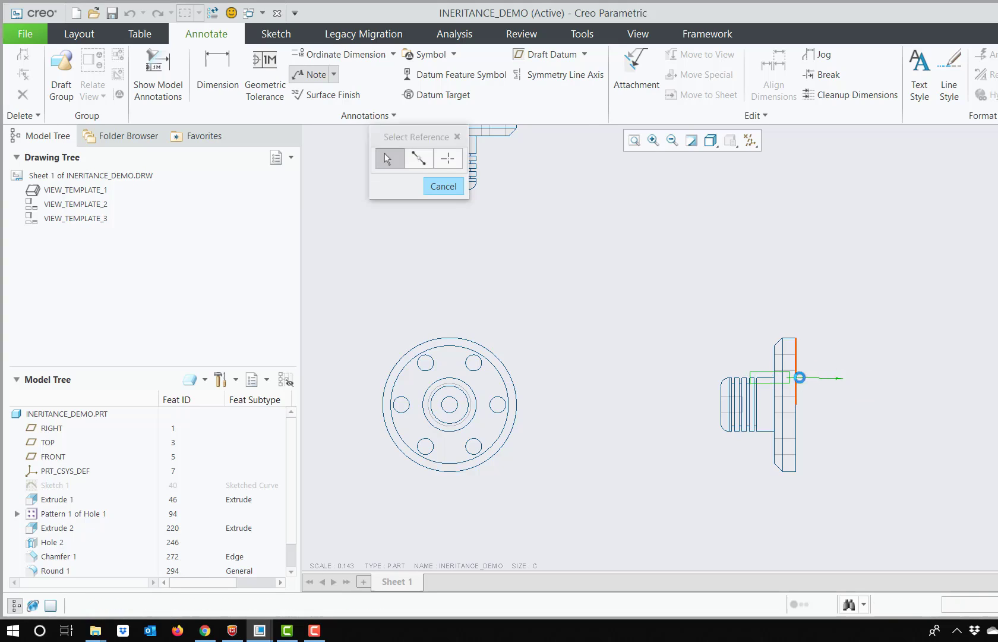
{"action": "left_click", "coordinate": [844, 379]}
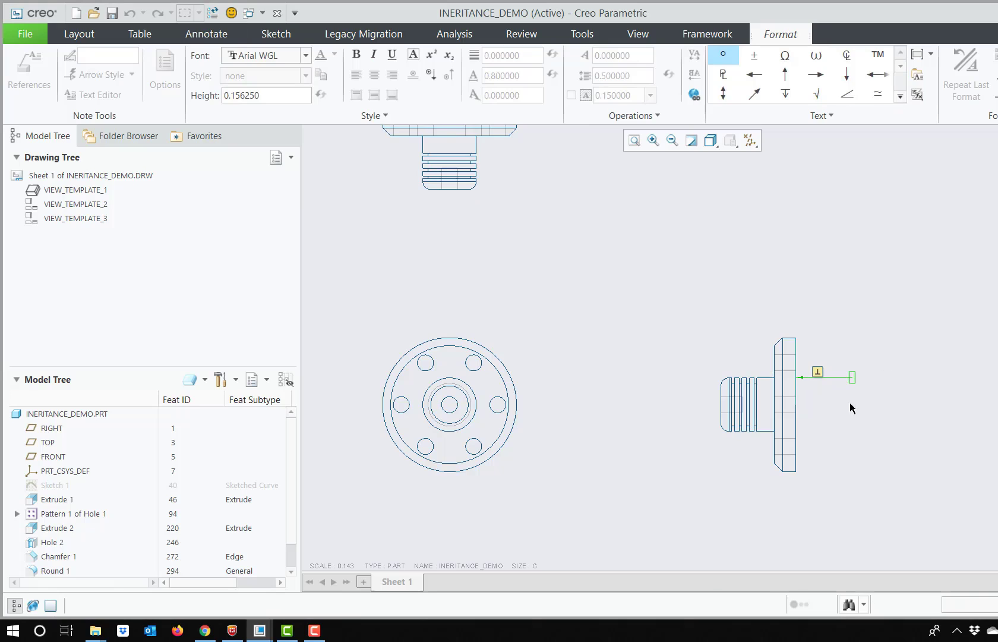
{"action": "type", "text": "Text"}
{"action": "left_click", "coordinate": [865, 296]}
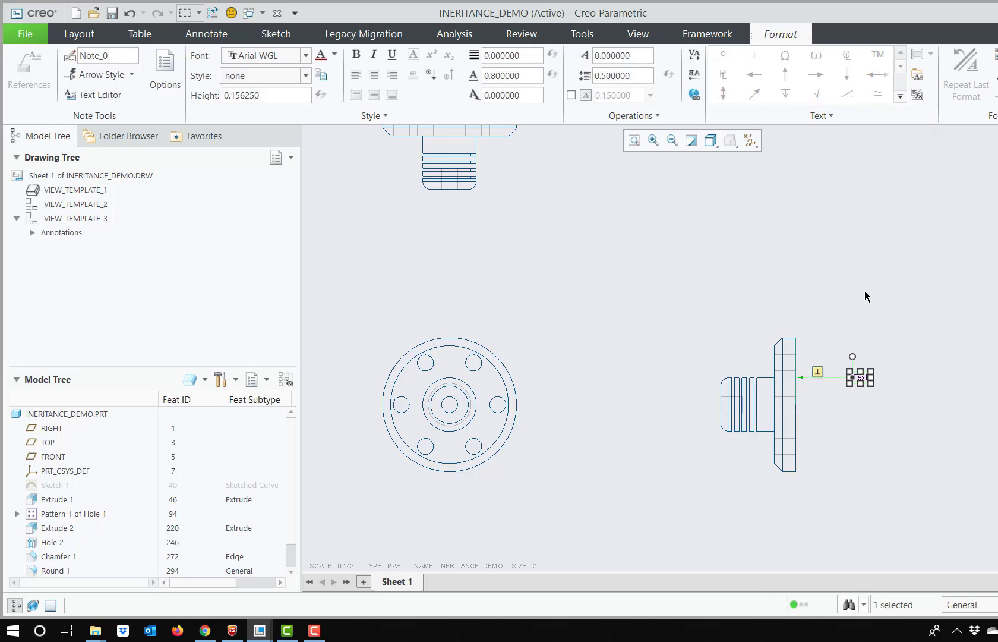
{"action": "left_click", "coordinate": [922, 392]}
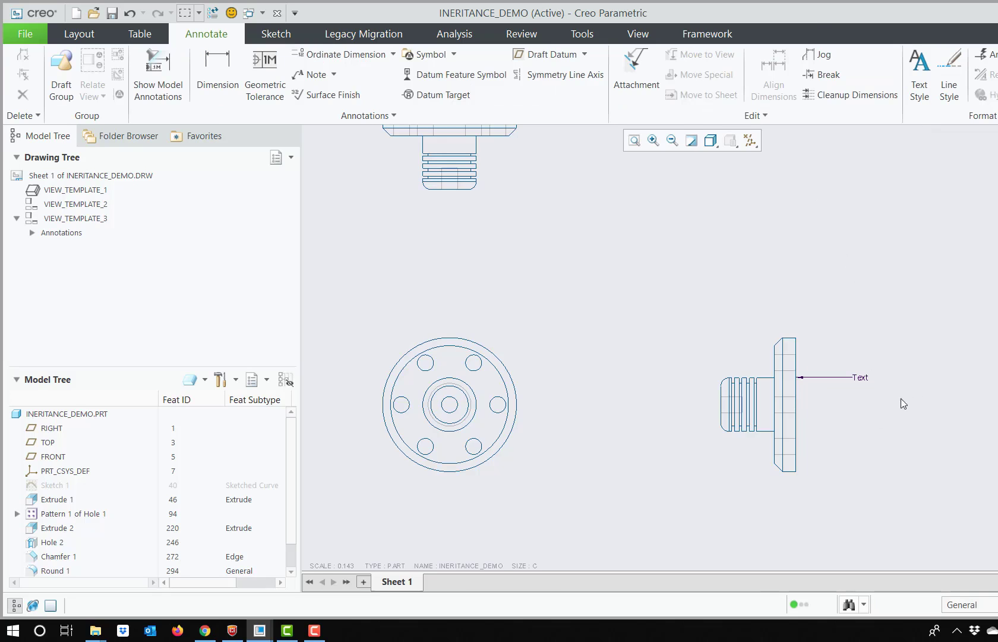
Insert the flat right-triangle library symbol in front of "Text" in the leader note.
{"action": "left_click", "coordinate": [864, 379]}
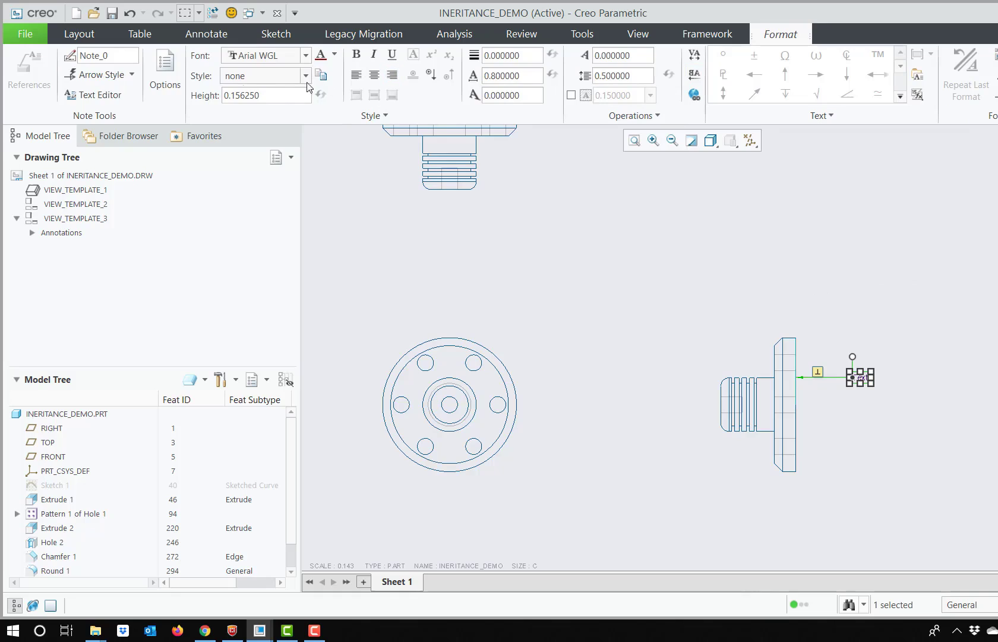
{"action": "left_click", "coordinate": [102, 97]}
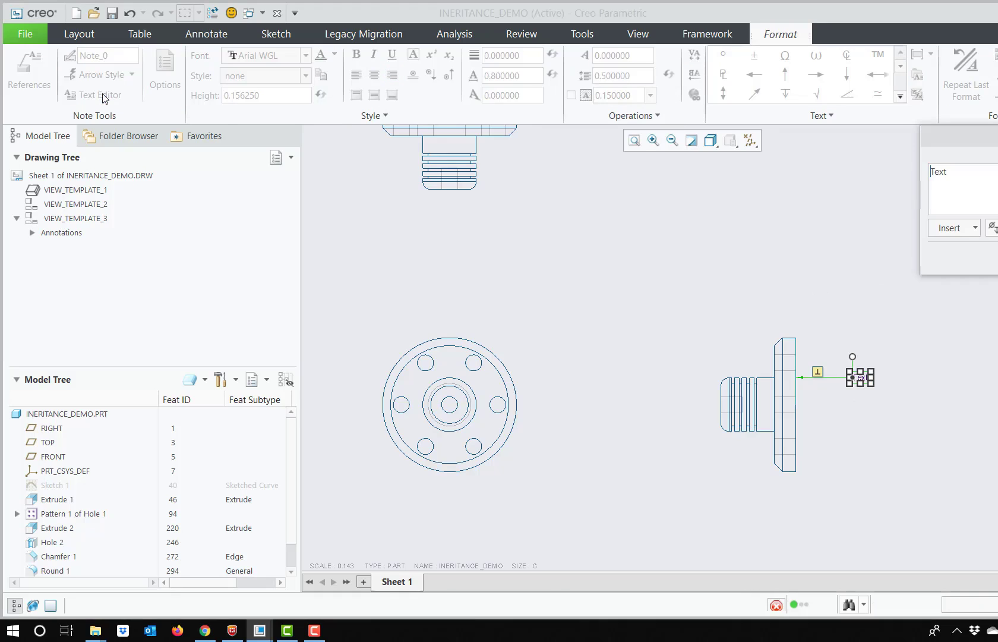
{"action": "left_click", "coordinate": [992, 228]}
{"action": "left_click_drag", "start_coordinate": [939, 291], "coordinate": [426, 204]}
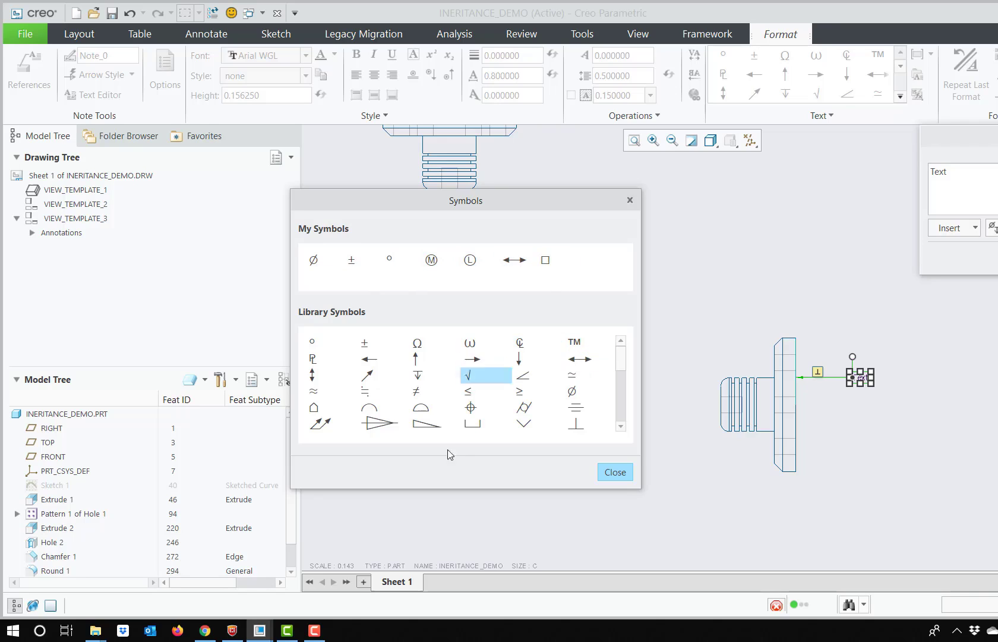
{"action": "scroll", "coordinate": [622, 377], "scroll_direction": "down", "scroll_amount": 1}
{"action": "left_click_drag", "start_coordinate": [620, 373], "coordinate": [619, 399]}
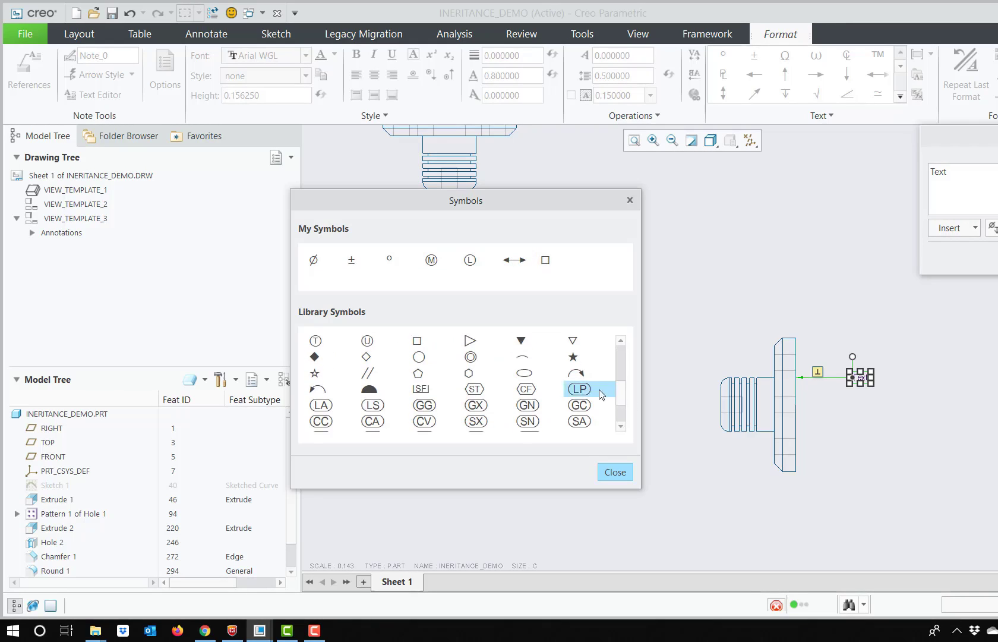
{"action": "scroll", "coordinate": [469, 389], "scroll_direction": "down", "scroll_amount": 3}
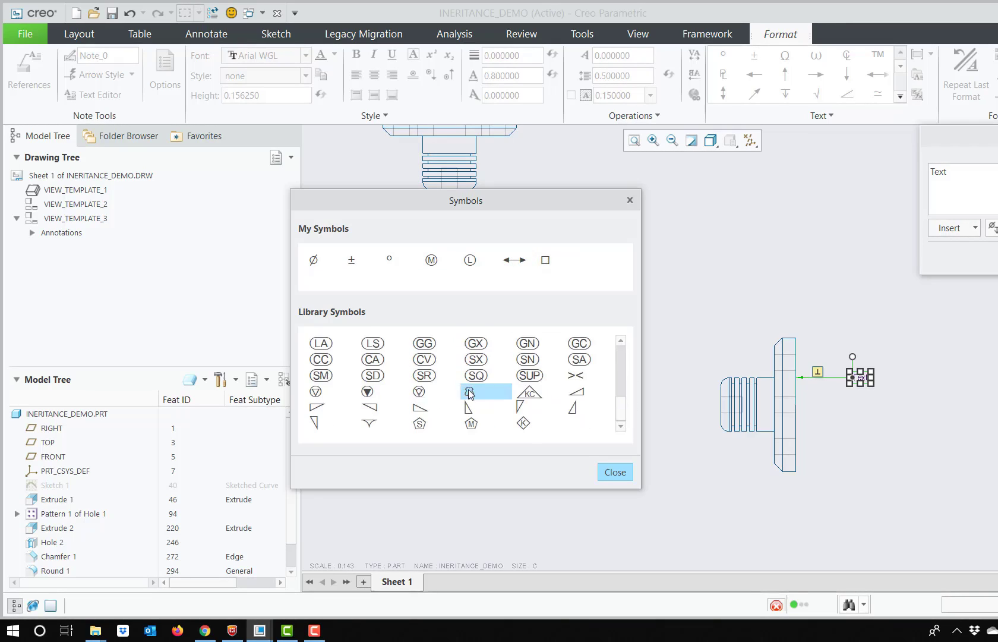
{"action": "left_click", "coordinate": [371, 409]}
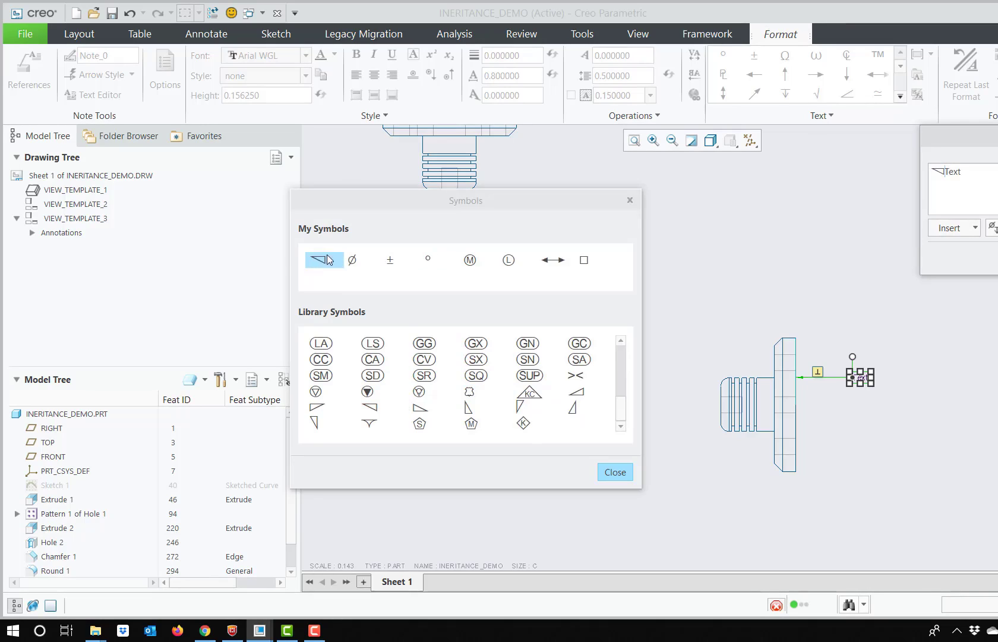
{"action": "scroll", "coordinate": [886, 385], "scroll_direction": "down", "scroll_amount": 2}
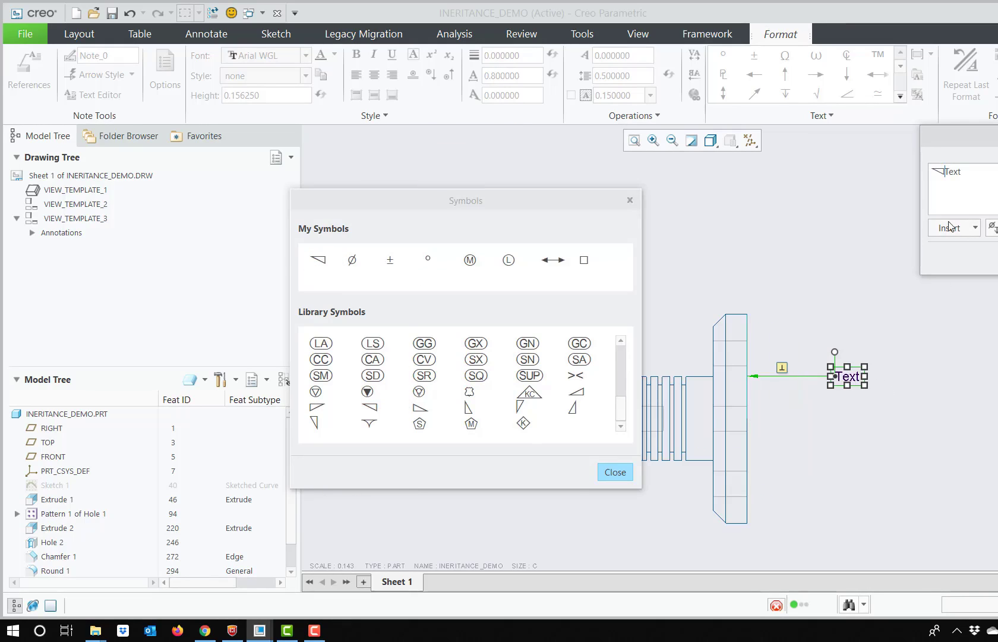
{"action": "left_click", "coordinate": [996, 258]}
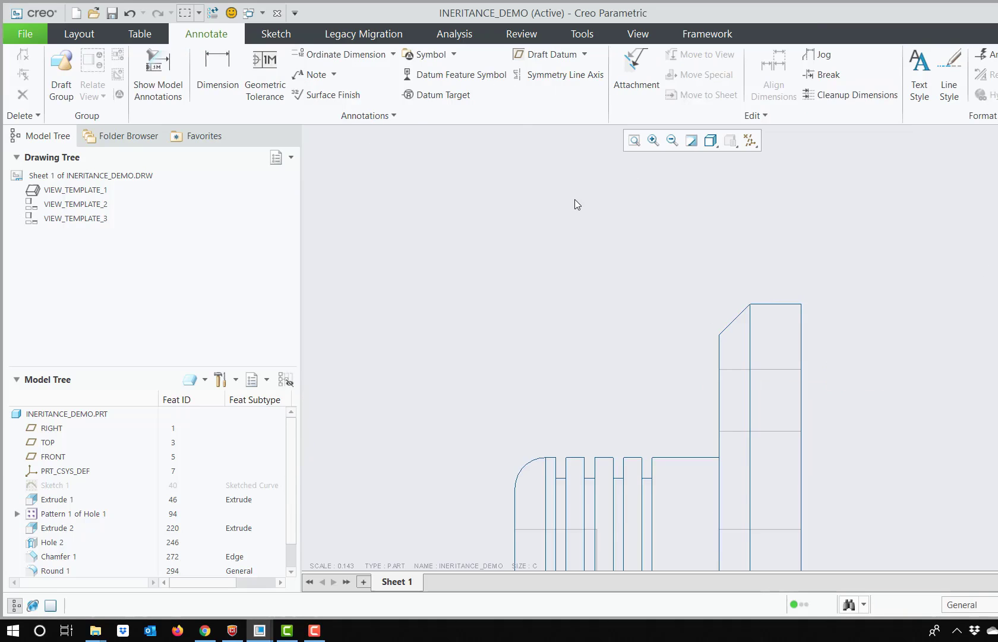
Dimension the side view from the shaft's end edge to the intersection of the flange's outer edge and its shaft-side face.
{"action": "left_click", "coordinate": [225, 64]}
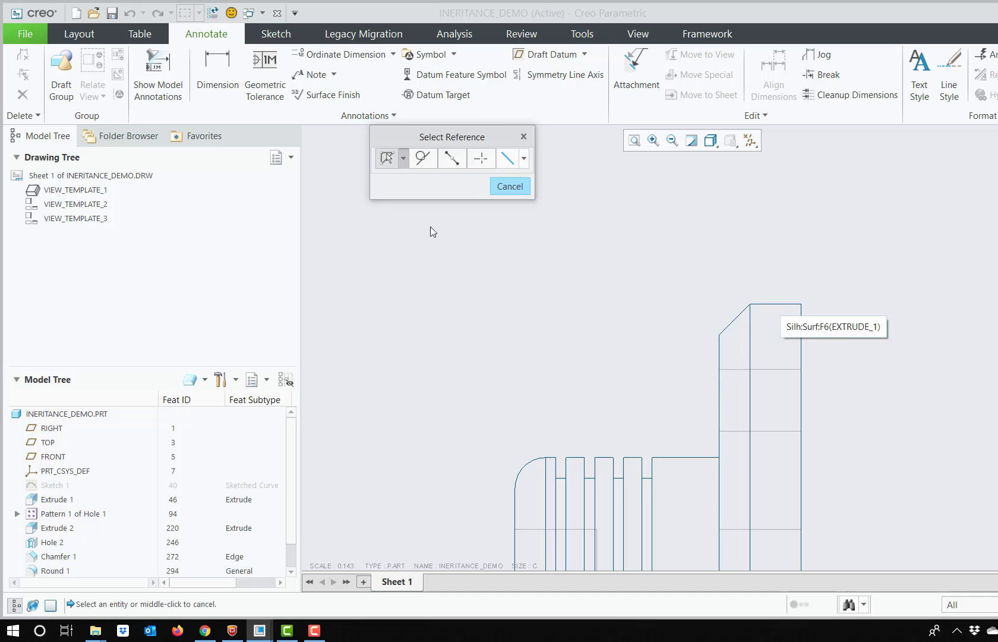
{"action": "left_click", "coordinate": [478, 161]}
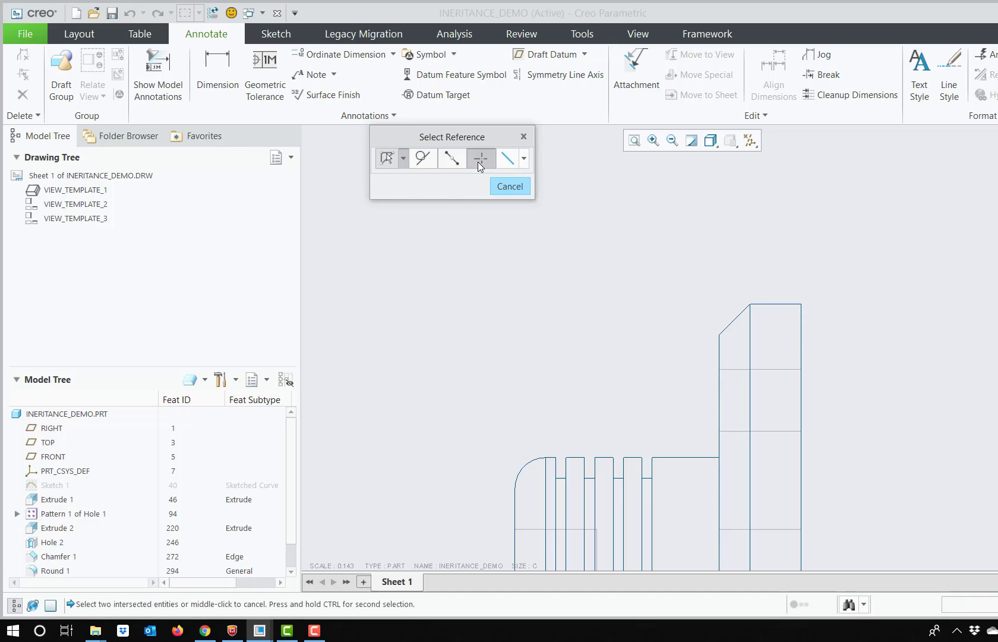
{"action": "left_click", "coordinate": [770, 304]}
{"action": "left_click", "coordinate": [723, 357], "text": "ctrl"}
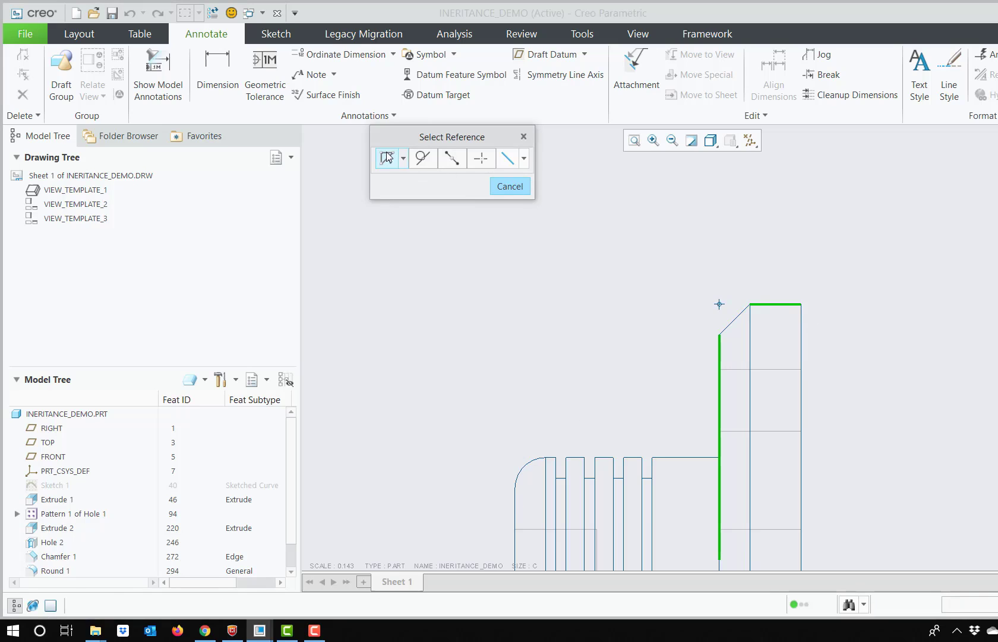
{"action": "left_click", "coordinate": [512, 503], "text": "ctrl"}
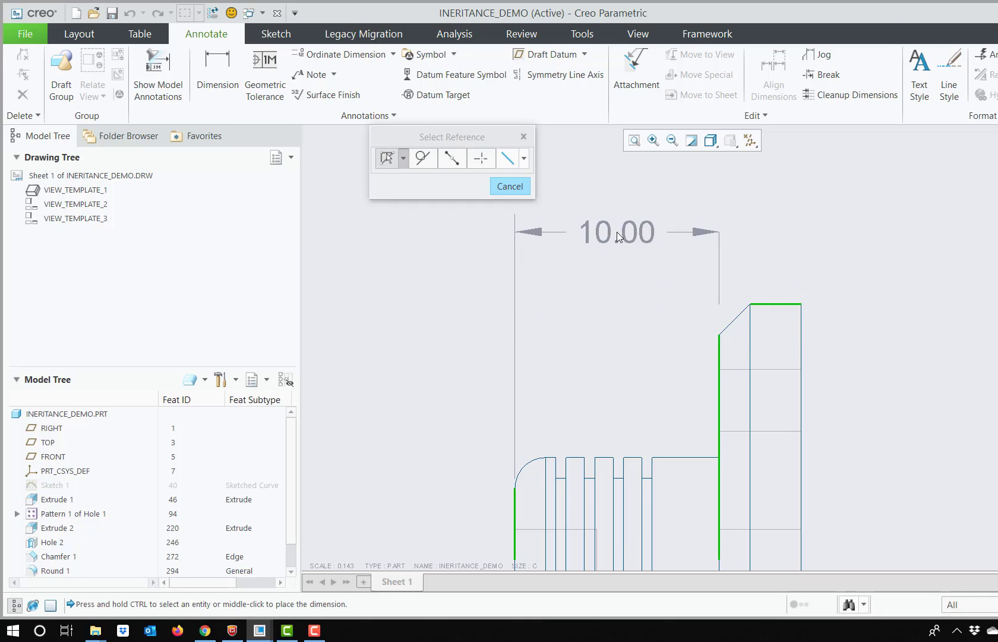
{"action": "middle_click", "coordinate": [617, 232]}
{"action": "left_click", "coordinate": [676, 327]}
{"action": "left_click", "coordinate": [504, 185]}
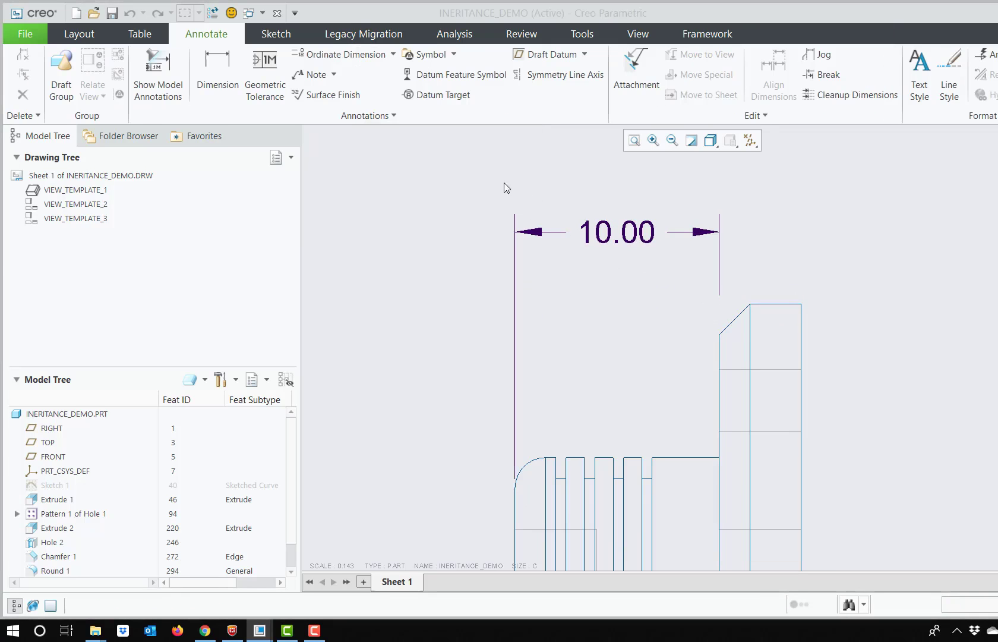
Enable intersection witness lines for the dimension ending at the flange's chamfered corner.
{"action": "left_click", "coordinate": [604, 240]}
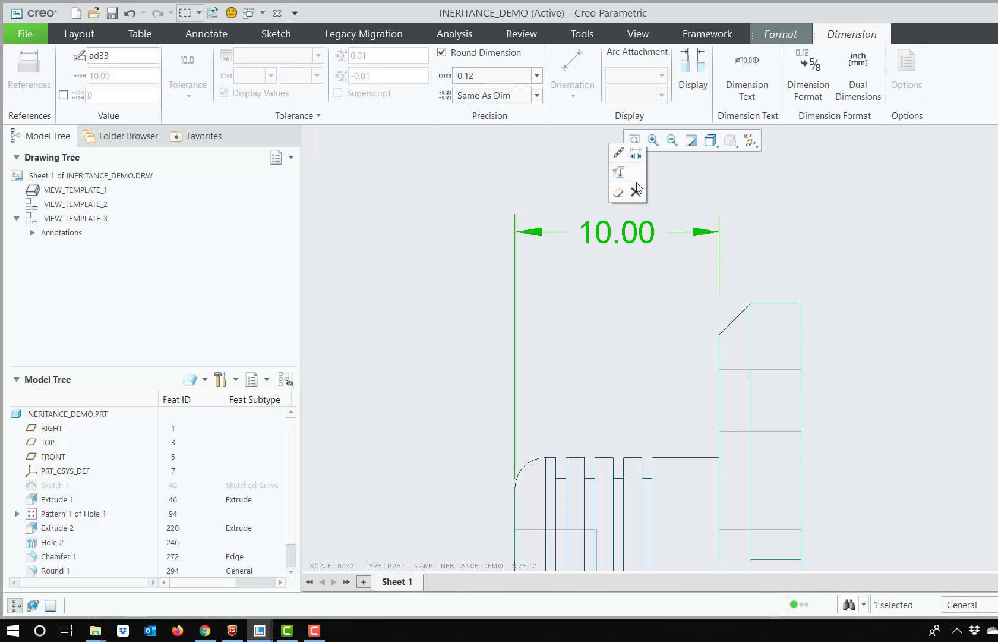
{"action": "left_click", "coordinate": [686, 68]}
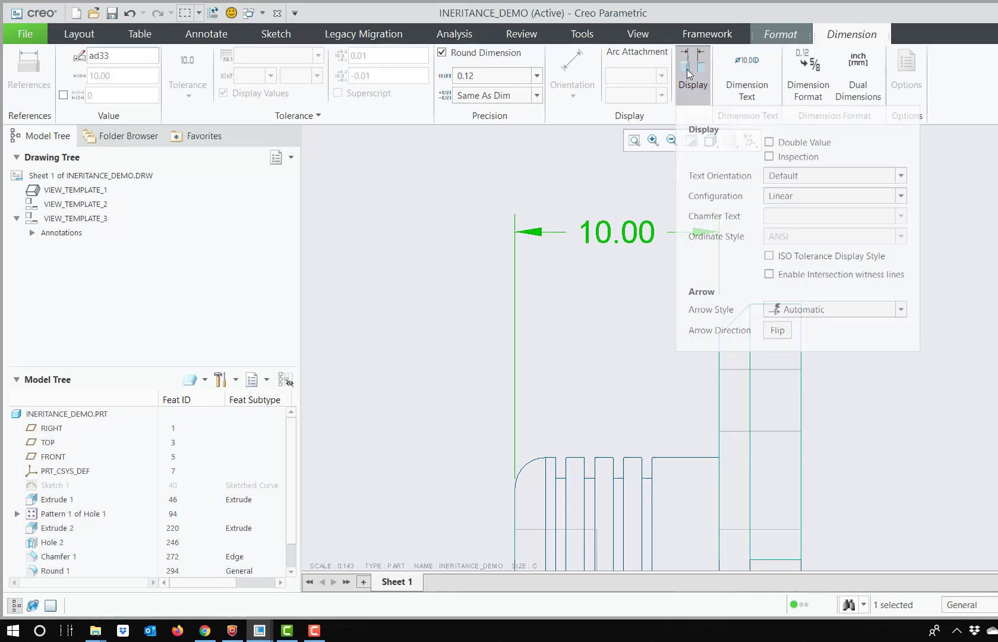
{"action": "left_click", "coordinate": [769, 273]}
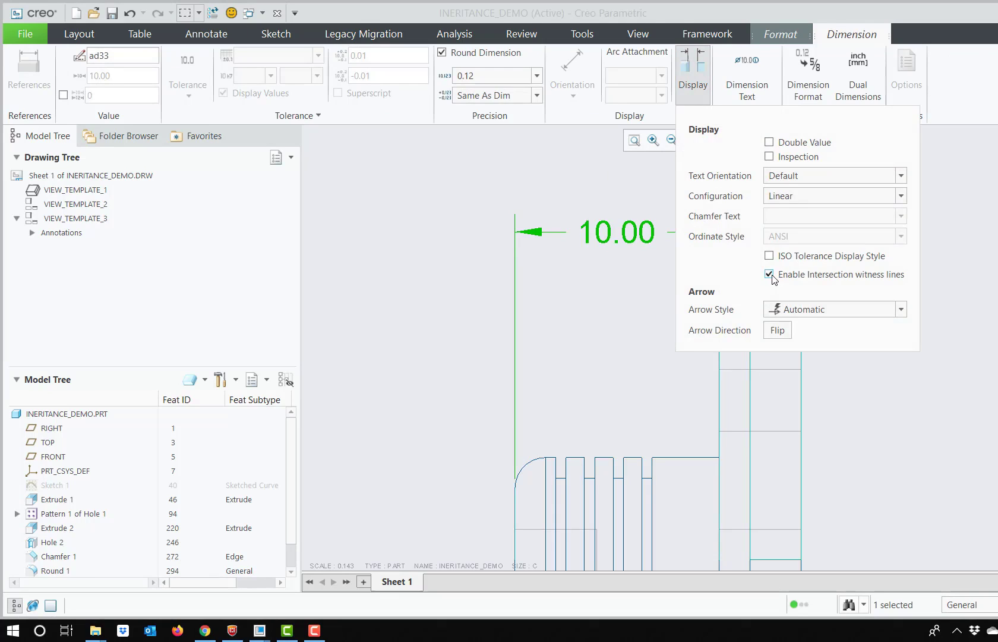
{"action": "left_click", "coordinate": [875, 390]}
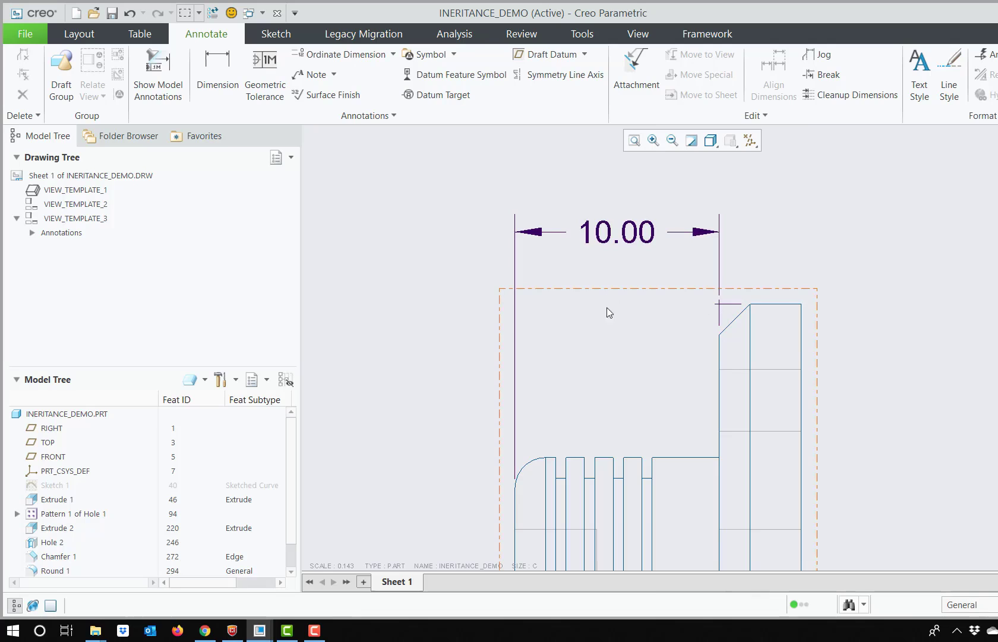
{"action": "left_click", "coordinate": [720, 305]}
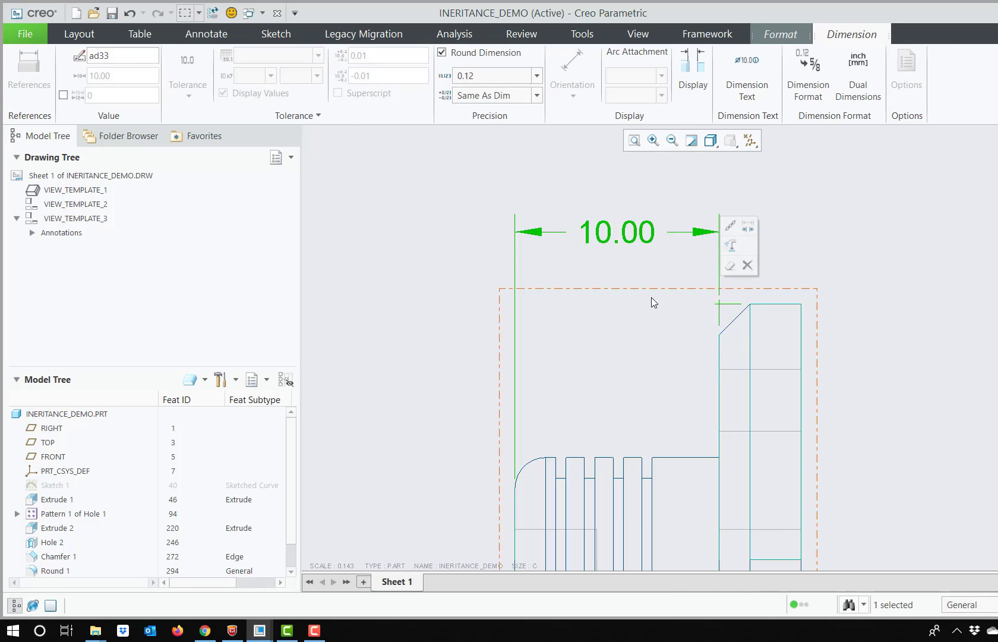
{"action": "left_click", "coordinate": [915, 265]}
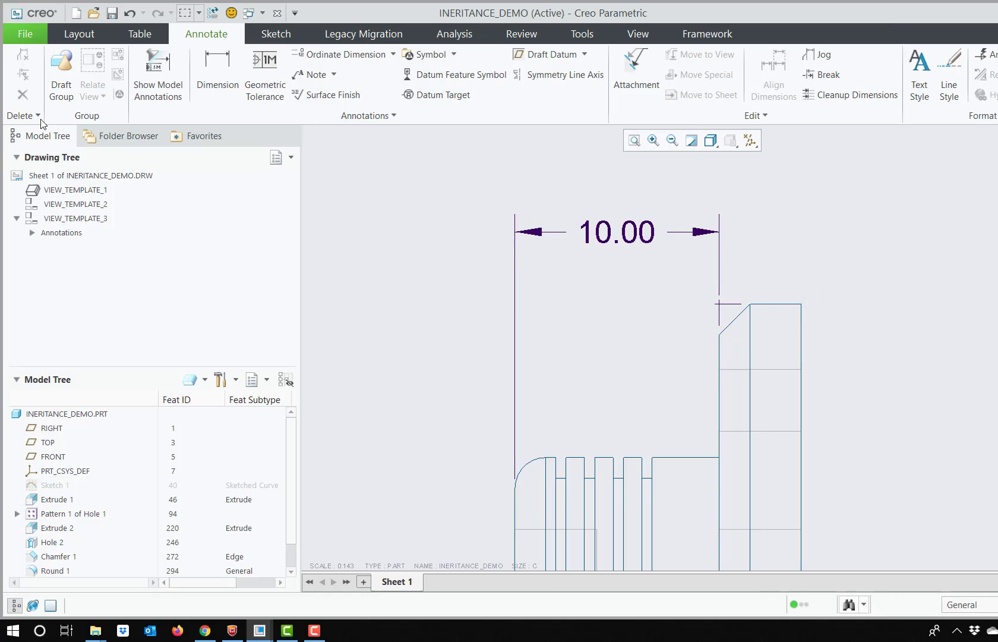
Insert a table with three columns and four rows in the empty area above and between the lower two views.
{"action": "left_click", "coordinate": [128, 36]}
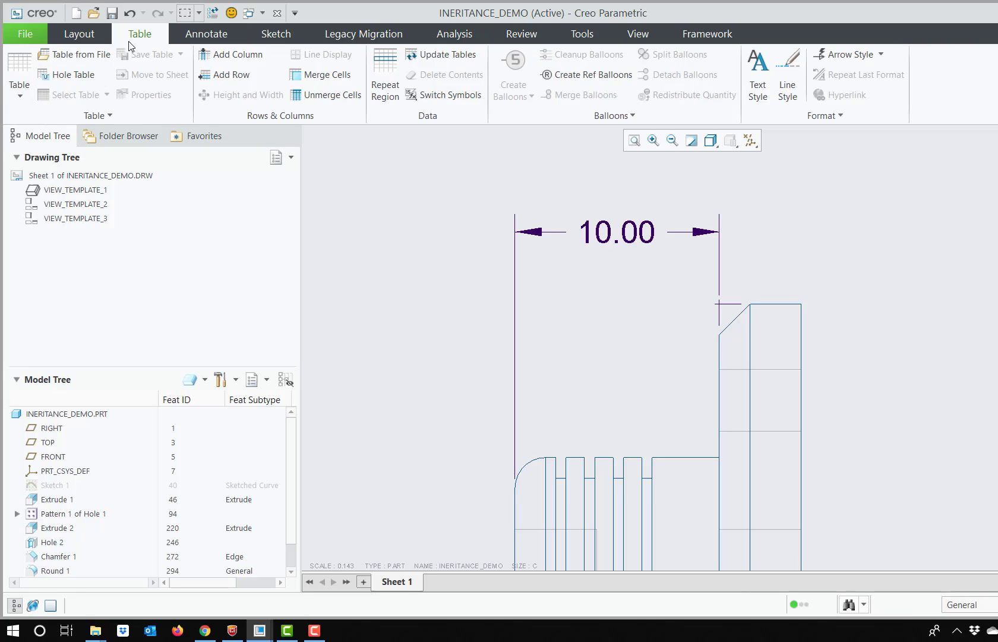
{"action": "left_click", "coordinate": [23, 92]}
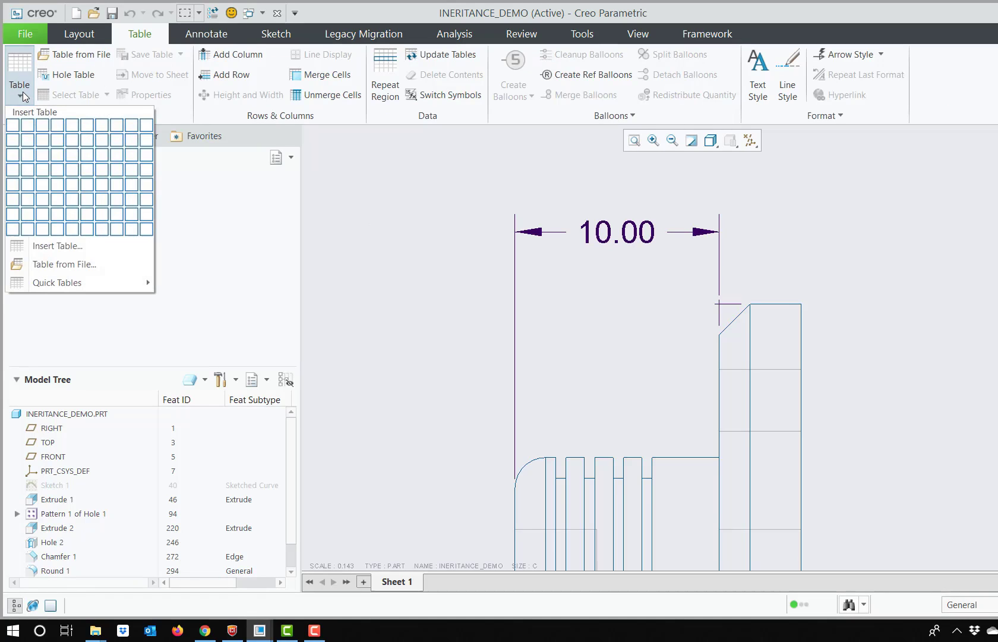
{"action": "left_click", "coordinate": [46, 168]}
{"action": "scroll", "coordinate": [834, 232], "scroll_direction": "down", "scroll_amount": 5}
{"action": "left_click", "coordinate": [419, 166]}
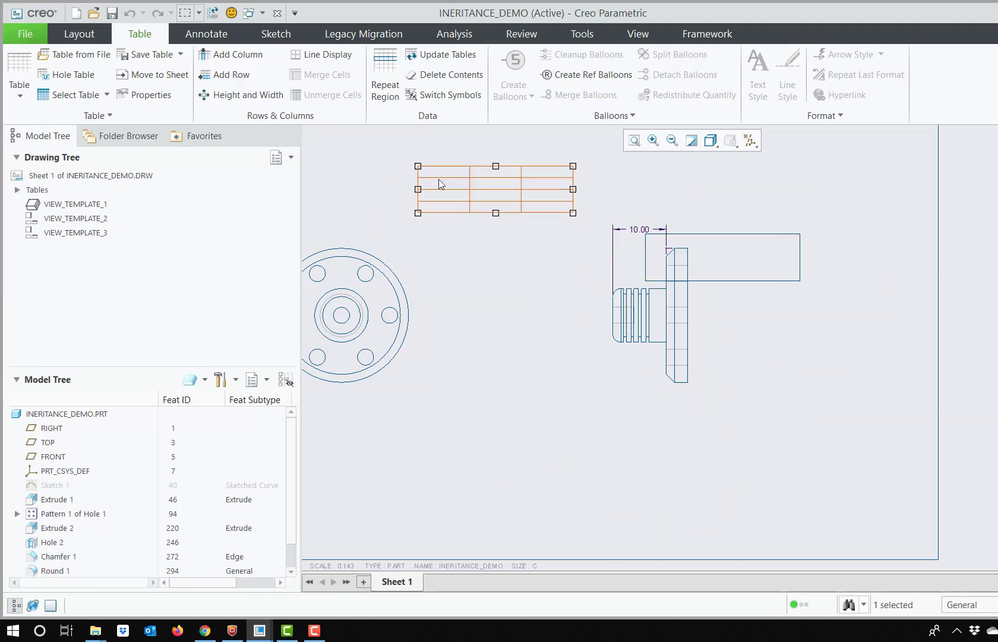
Enter a sample first name in each of the top two cells of the table's first column.
{"action": "scroll", "coordinate": [467, 244], "scroll_direction": "down", "scroll_amount": 1}
{"action": "left_click", "coordinate": [537, 277]}
{"action": "double_click", "coordinate": [430, 154]}
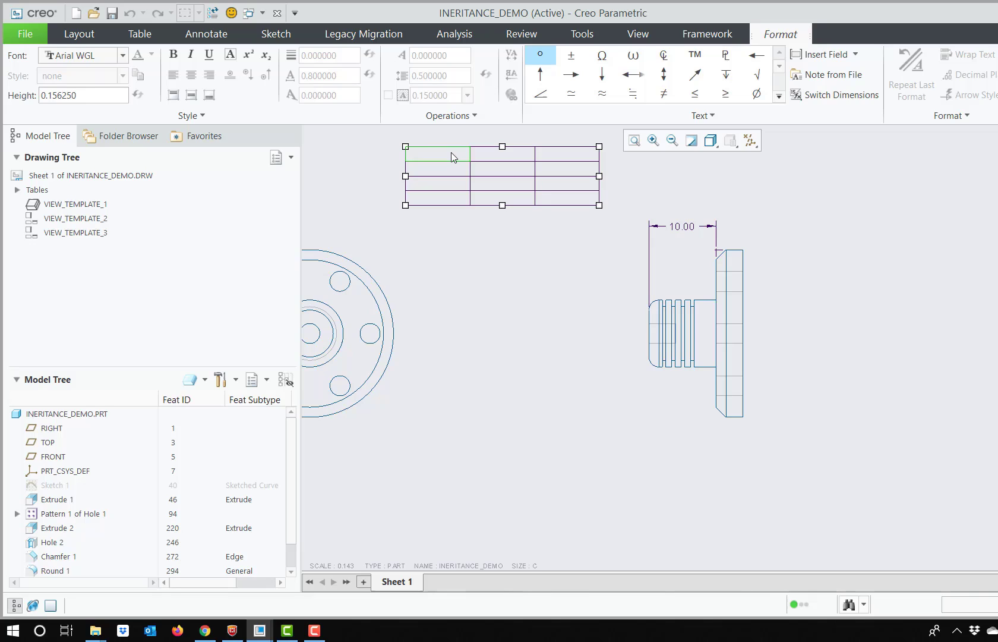
{"action": "type", "text": "Mark"}
{"action": "left_click", "coordinate": [440, 182]}
{"action": "double_click", "coordinate": [440, 181]}
{"action": "type", "text": "Tom"}
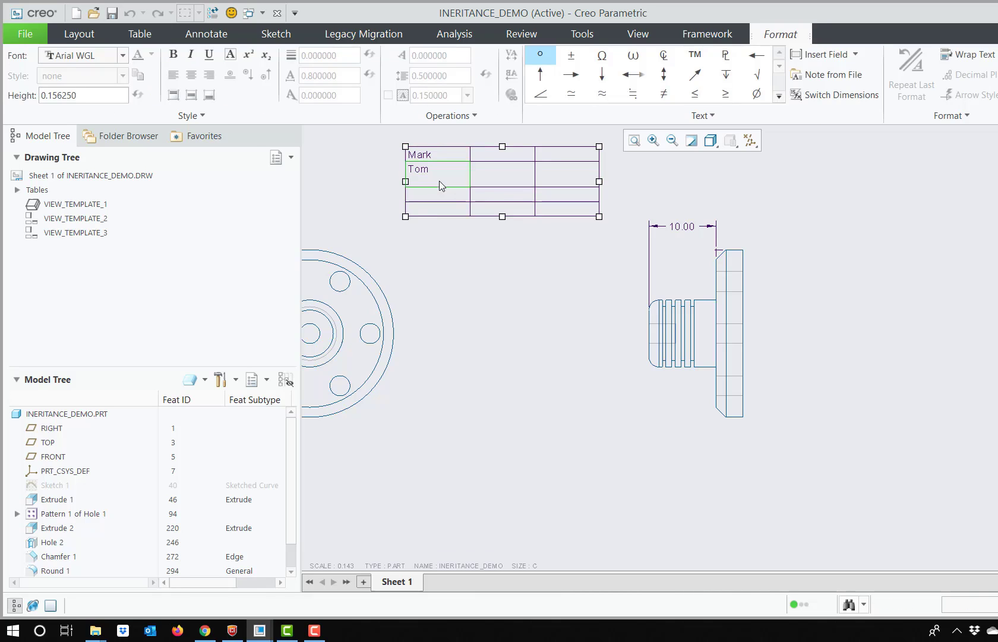
Enter a sample first name in the third cell of the first column, without an extra line break.
{"action": "left_click", "coordinate": [426, 196]}
{"action": "double_click", "coordinate": [427, 195]}
{"action": "type", "text": "Sam"}
{"action": "key", "text": "Return"}
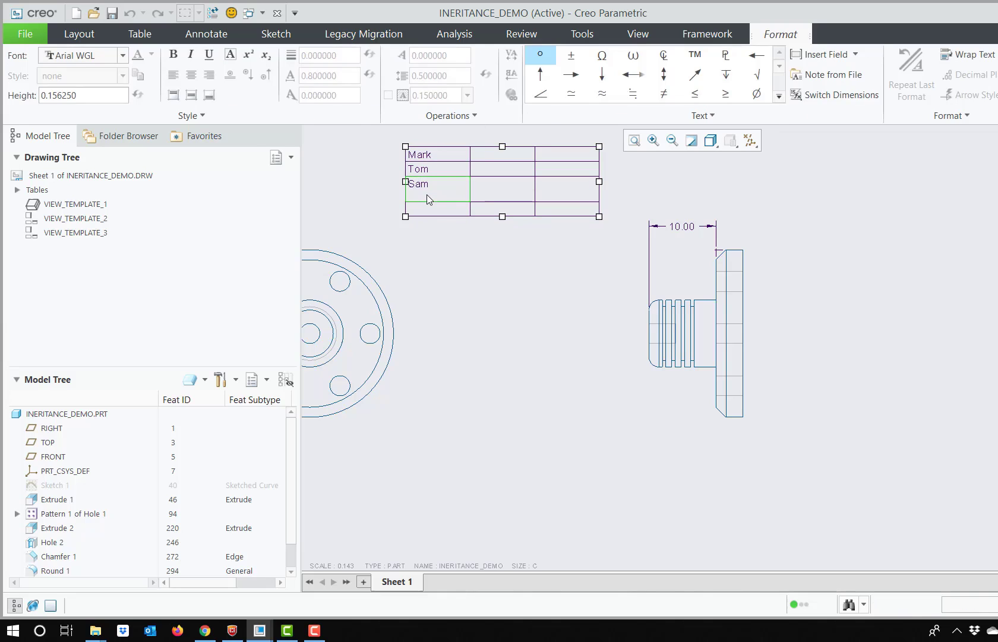
{"action": "key", "text": "BackSpace"}
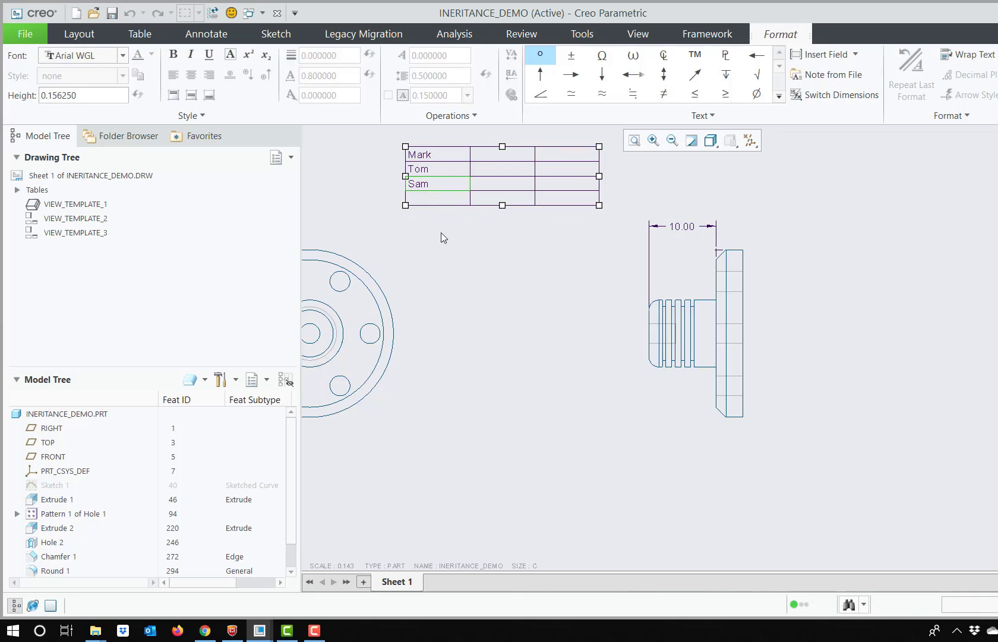
{"action": "left_click", "coordinate": [450, 209]}
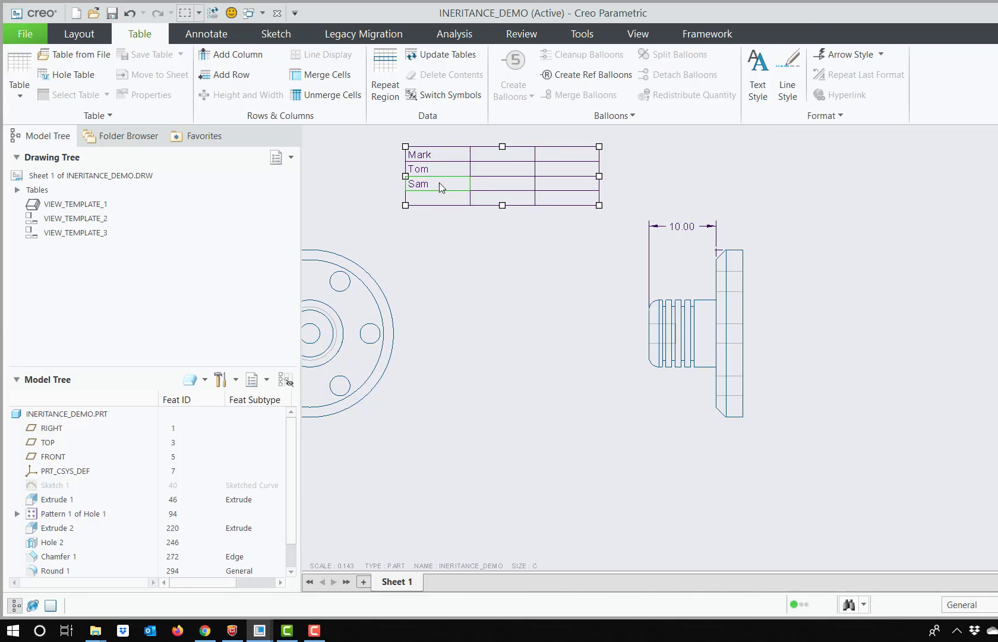
Delete the contents of the third and first cells in the table's first column.
{"action": "left_click", "coordinate": [440, 184]}
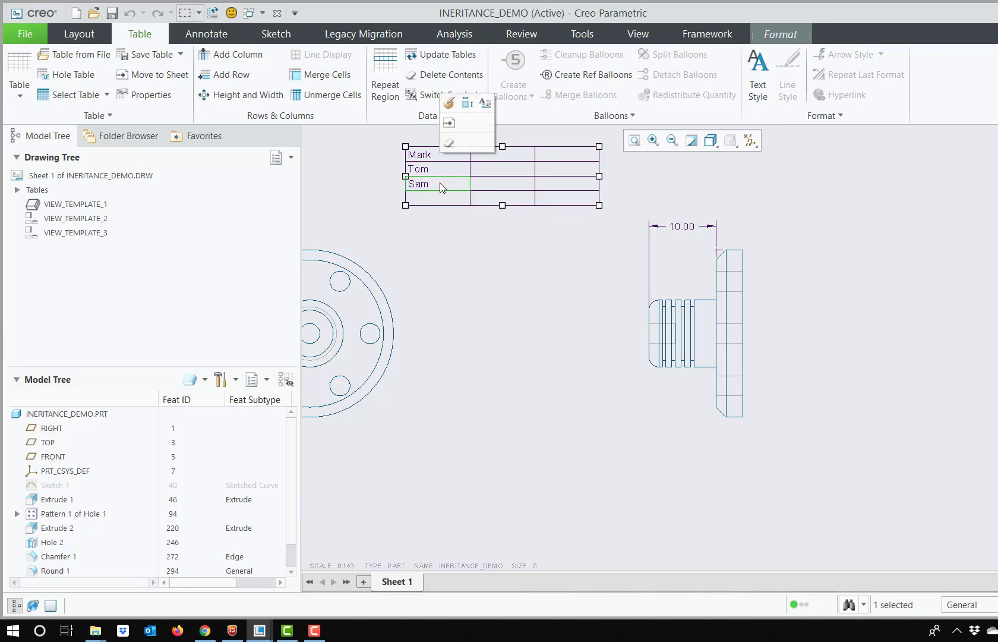
{"action": "key", "text": "Delete"}
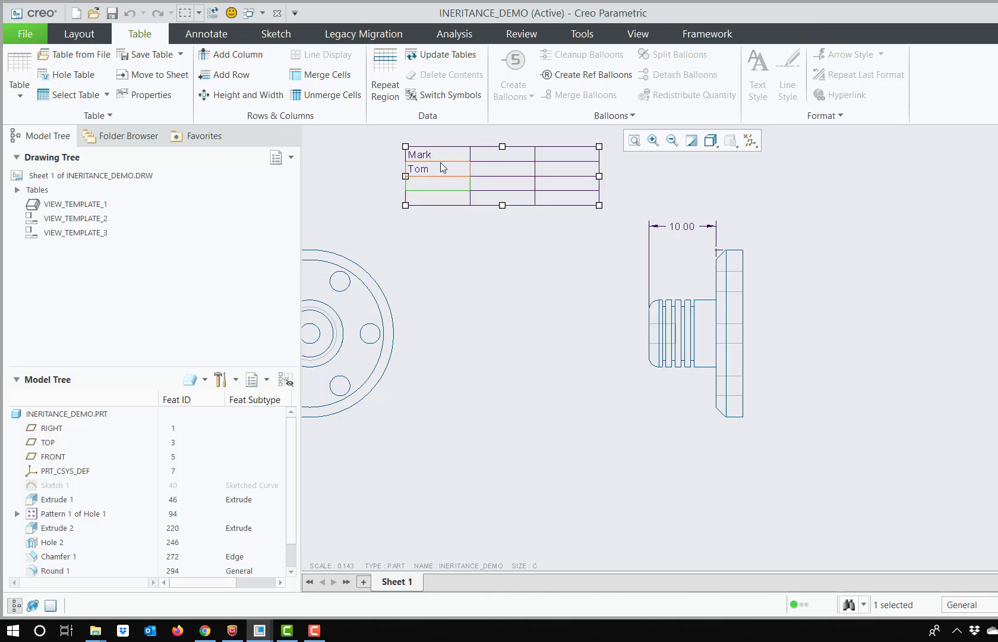
{"action": "left_click", "coordinate": [439, 153]}
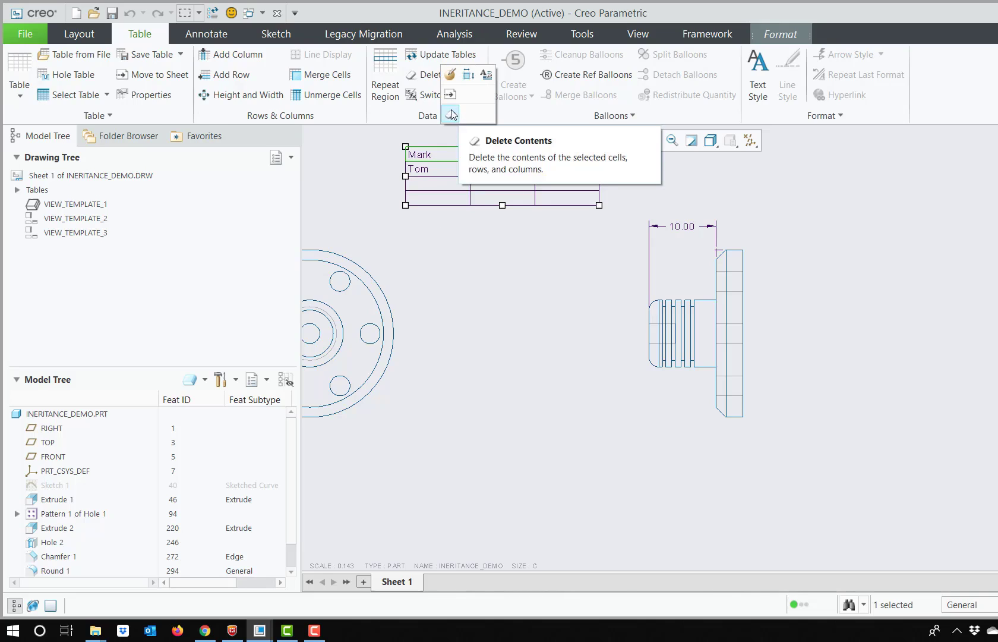
{"action": "left_click", "coordinate": [452, 114]}
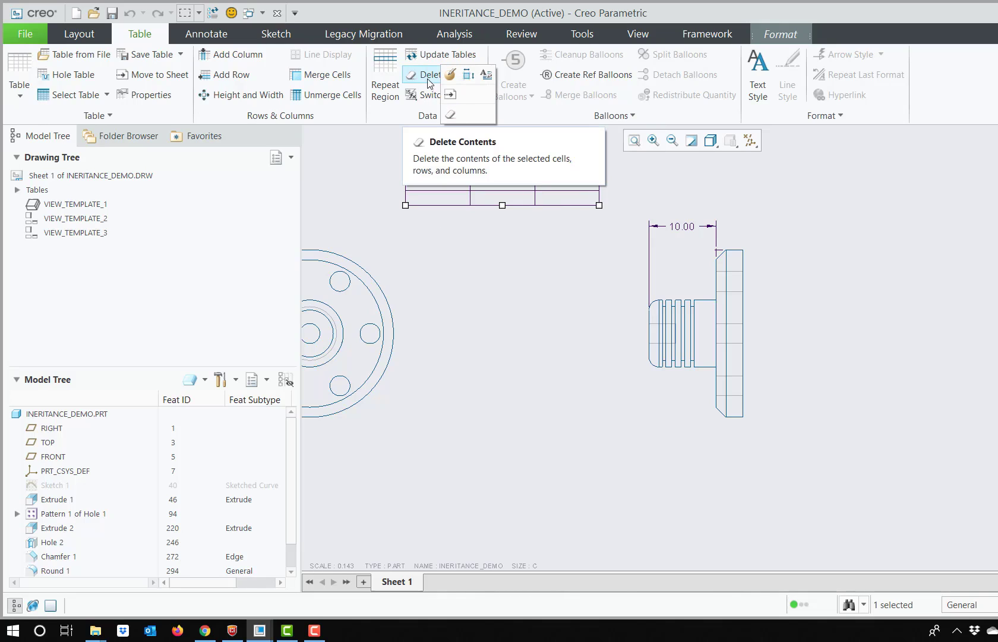
{"action": "left_click", "coordinate": [453, 114]}
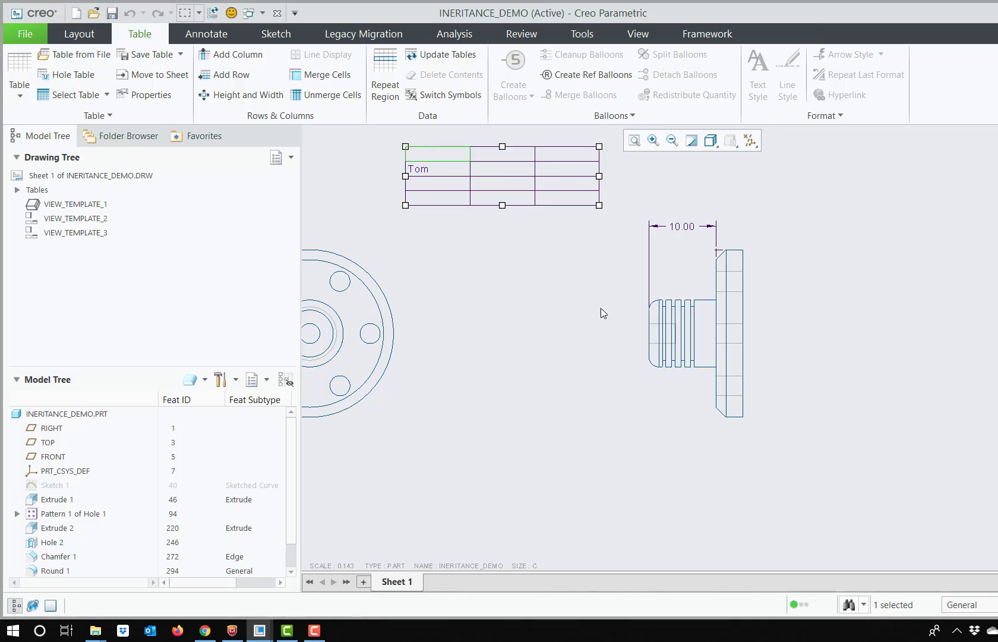
{"action": "left_click", "coordinate": [540, 264]}
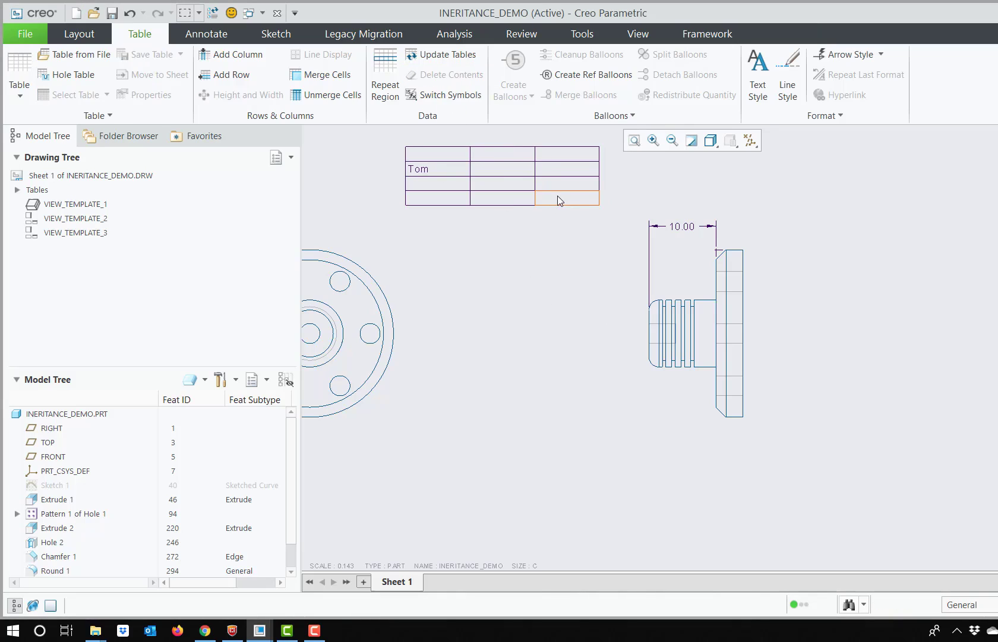
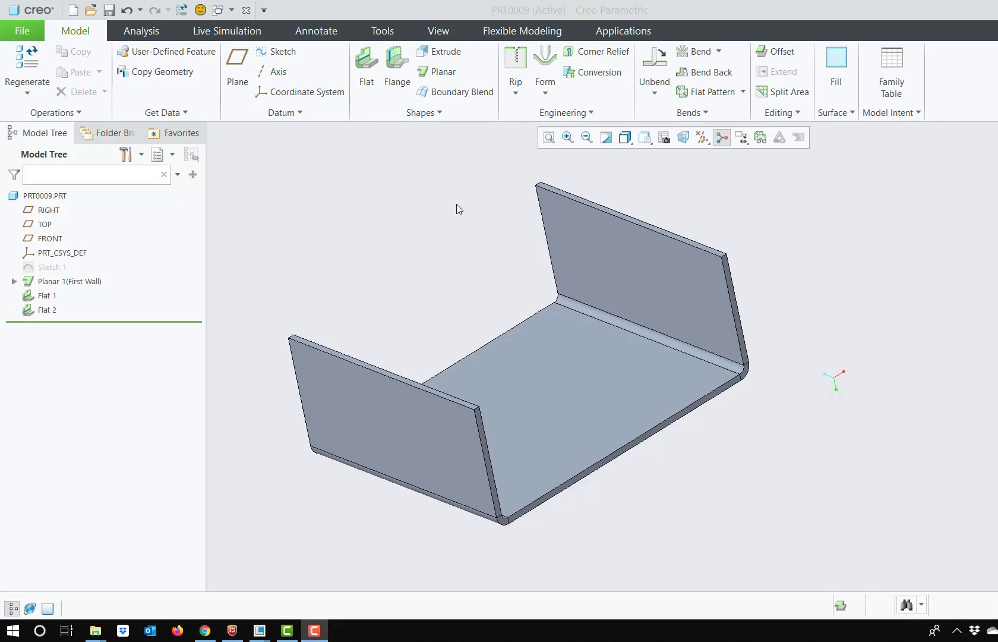
Attach a rectangular 90° flat wall to the base's open front edge, with Corner 1 set to the Open seam type.
{"action": "left_click", "coordinate": [368, 80]}
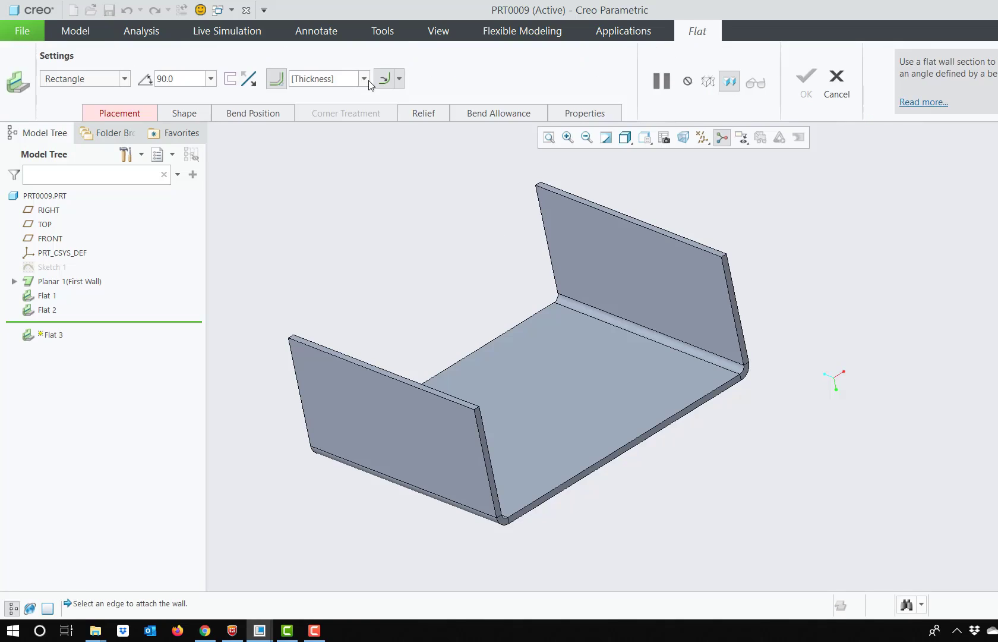
{"action": "left_click", "coordinate": [651, 437]}
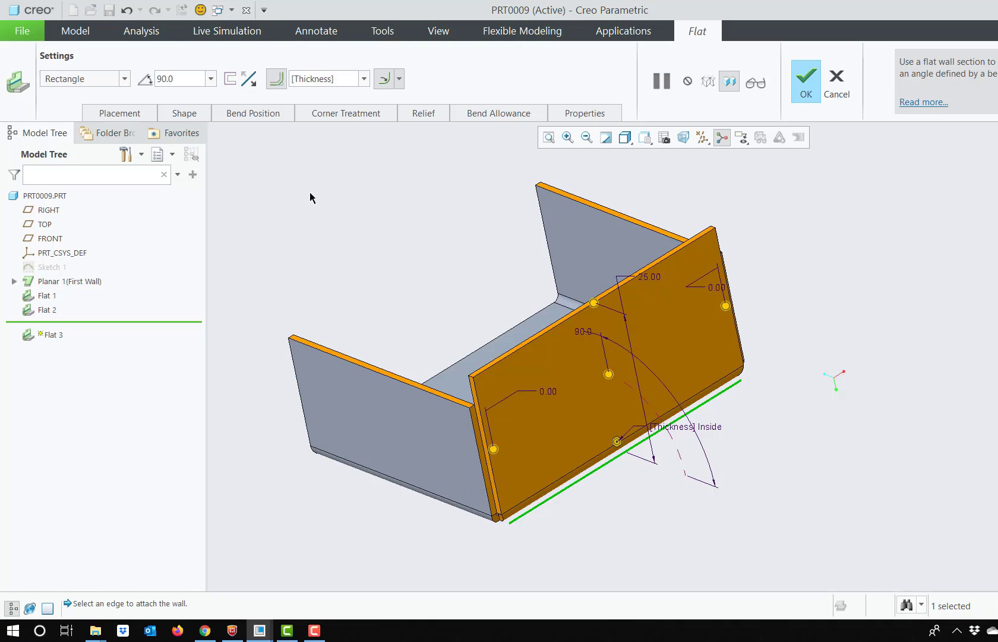
{"action": "left_click", "coordinate": [324, 116]}
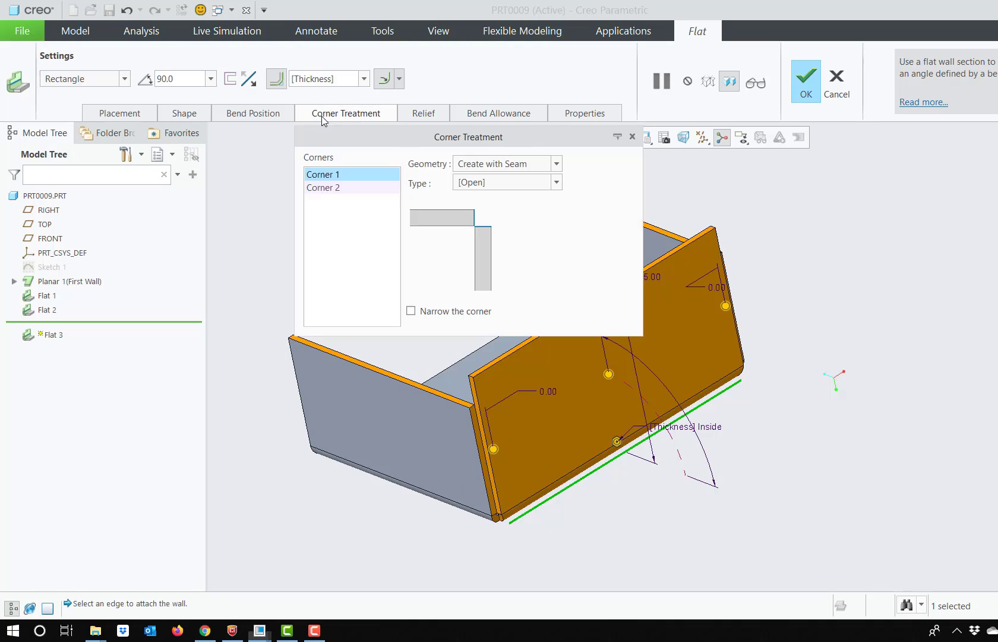
{"action": "left_click", "coordinate": [555, 166]}
{"action": "left_click", "coordinate": [556, 177]}
{"action": "left_click", "coordinate": [554, 181]}
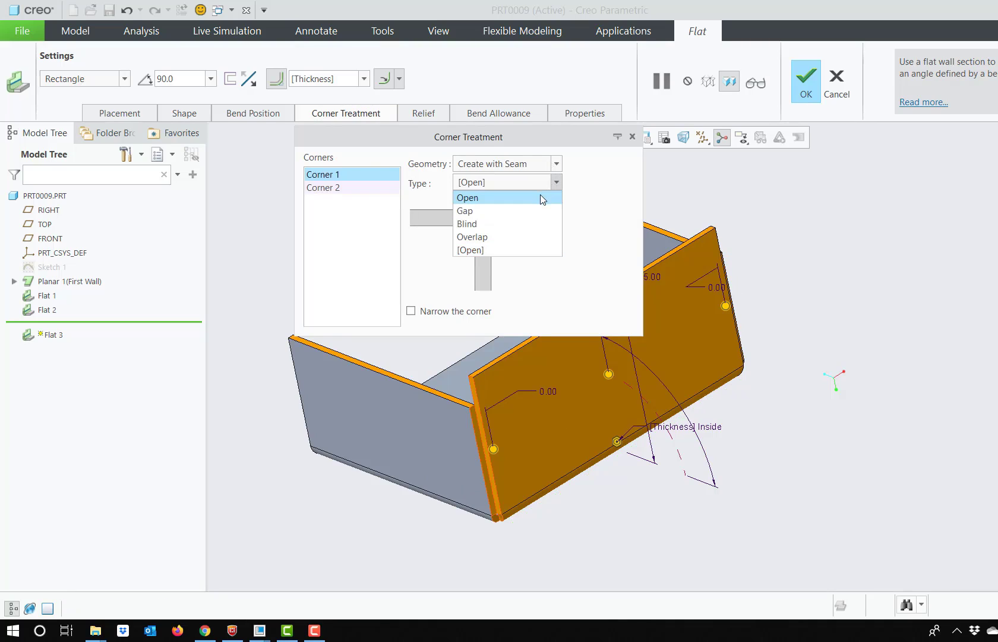
{"action": "left_click", "coordinate": [541, 199]}
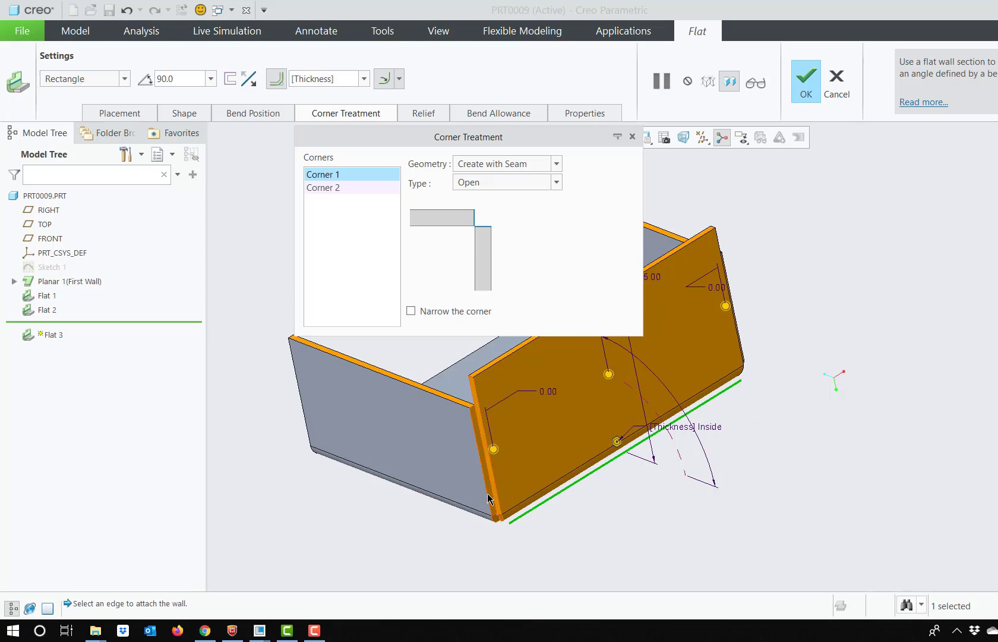
Try the Gap seam type on Corner 1 with a gap of 2.0 * Thickness.
{"action": "scroll", "coordinate": [484, 506], "scroll_direction": "up", "scroll_amount": 2}
{"action": "left_click", "coordinate": [557, 182]}
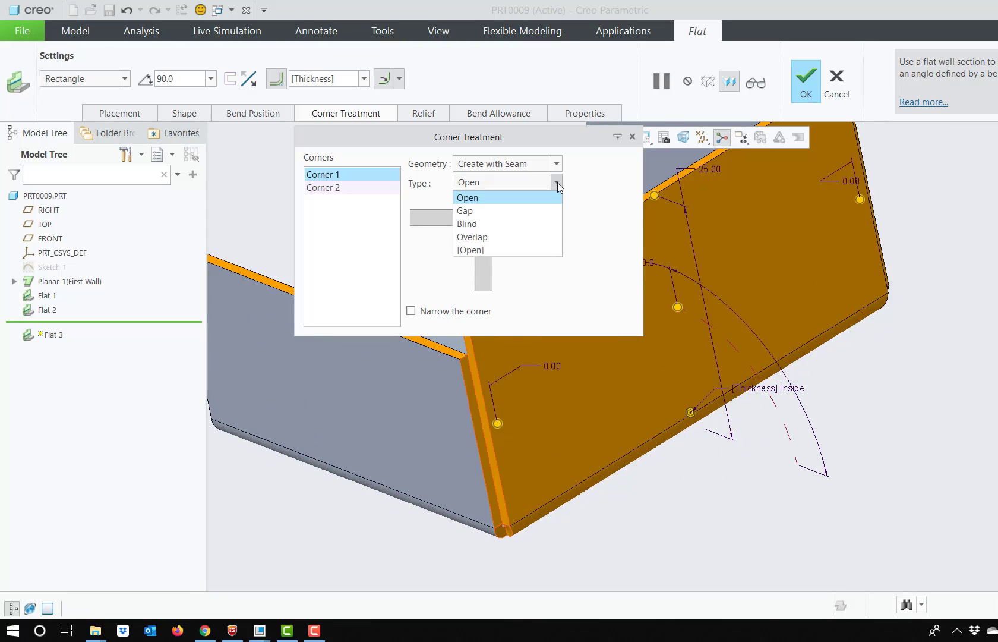
{"action": "left_click", "coordinate": [557, 184]}
{"action": "left_click", "coordinate": [556, 185]}
{"action": "left_click", "coordinate": [543, 209]}
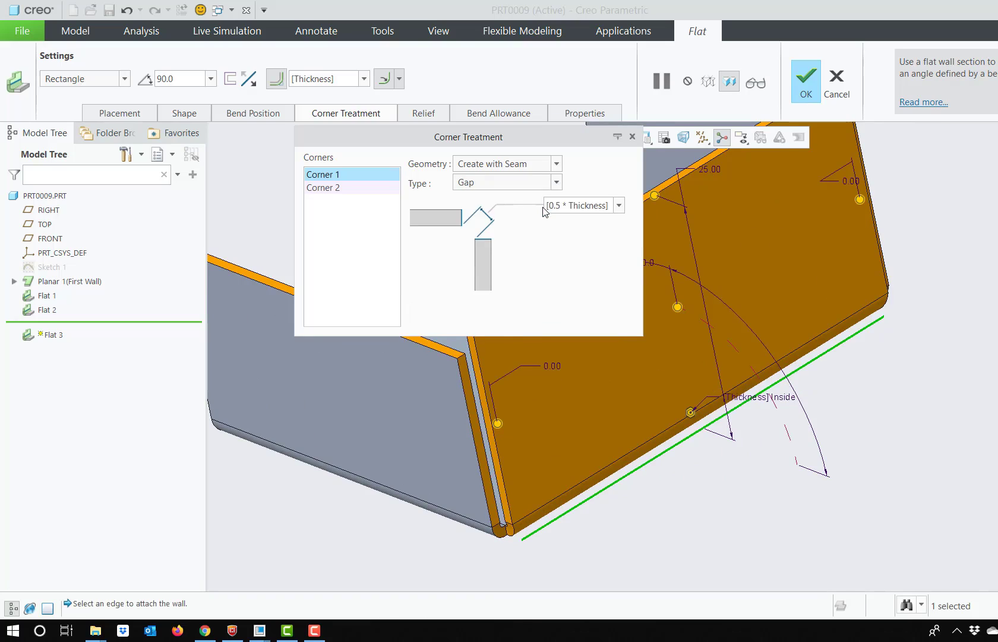
{"action": "left_click", "coordinate": [619, 205]}
{"action": "left_click", "coordinate": [604, 247]}
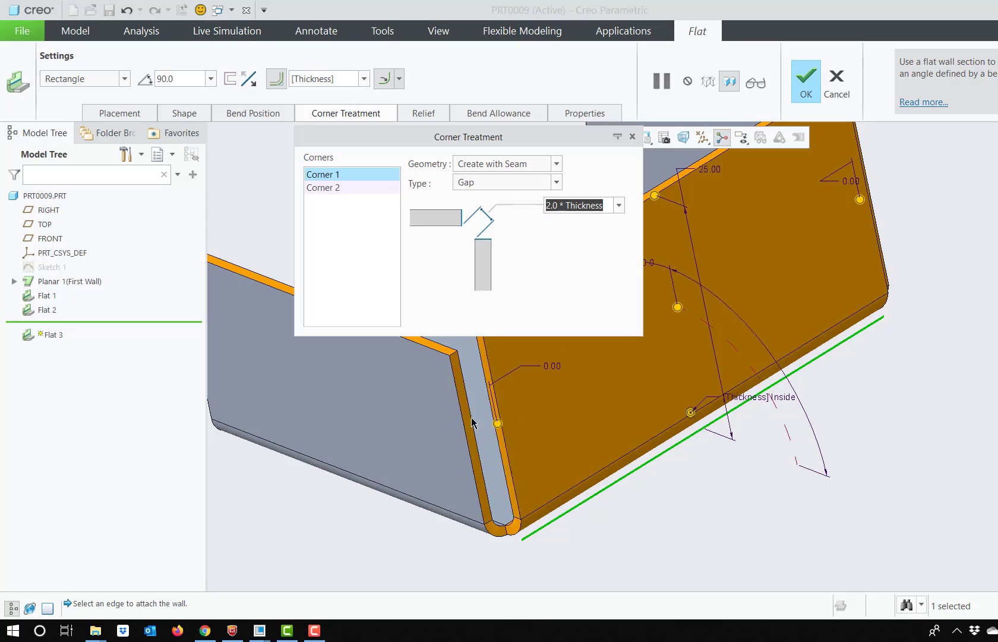
Try the Blind seam type on Corner 1, with Thickness and 0.5 * Thickness for the first wall's offset.
{"action": "left_click", "coordinate": [557, 184]}
{"action": "left_click", "coordinate": [542, 225]}
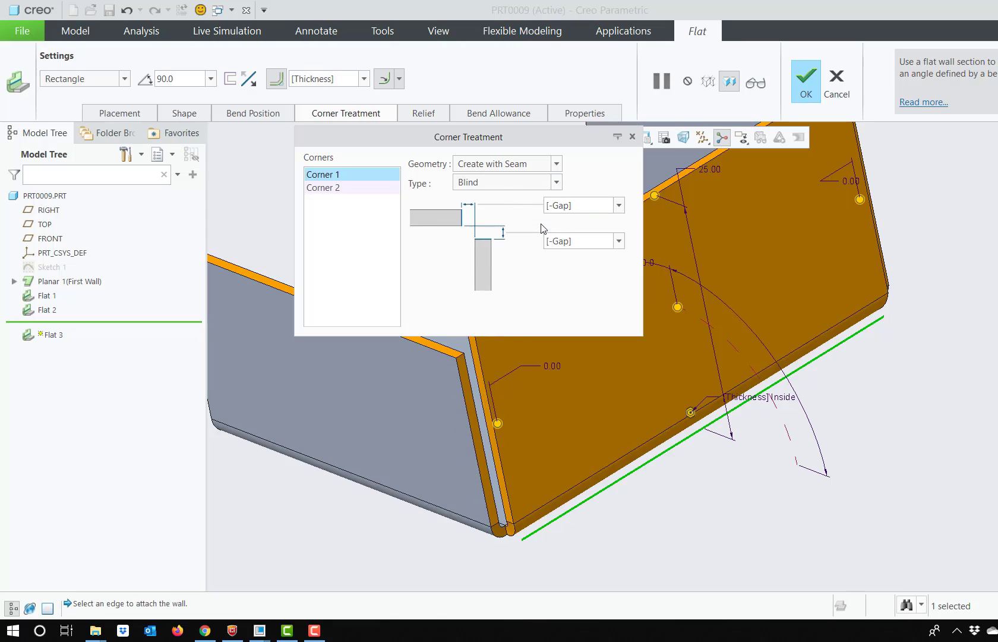
{"action": "left_click", "coordinate": [618, 206]}
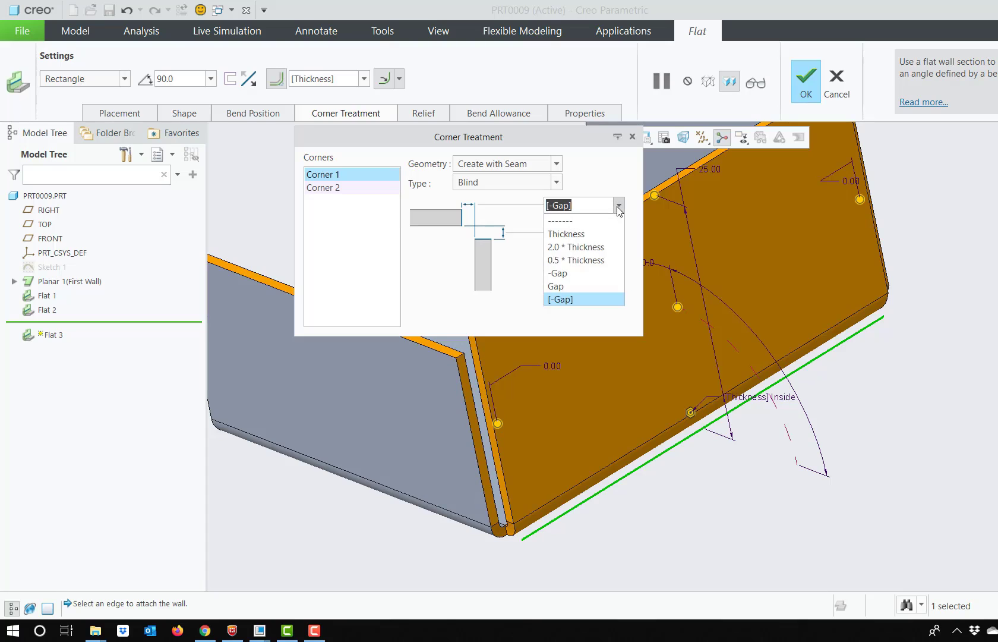
{"action": "left_click", "coordinate": [596, 230]}
{"action": "left_click", "coordinate": [618, 206]}
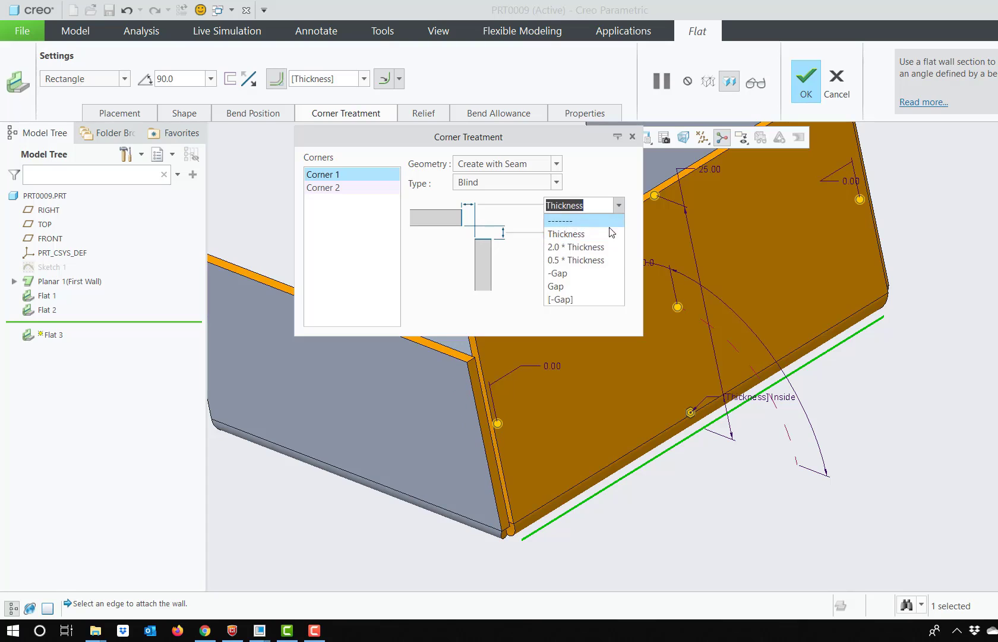
{"action": "left_click", "coordinate": [594, 259]}
Set Corner 1's seam type to Overlap and flip it so the new wall overlaps the side wall's edge.
{"action": "left_click", "coordinate": [547, 186]}
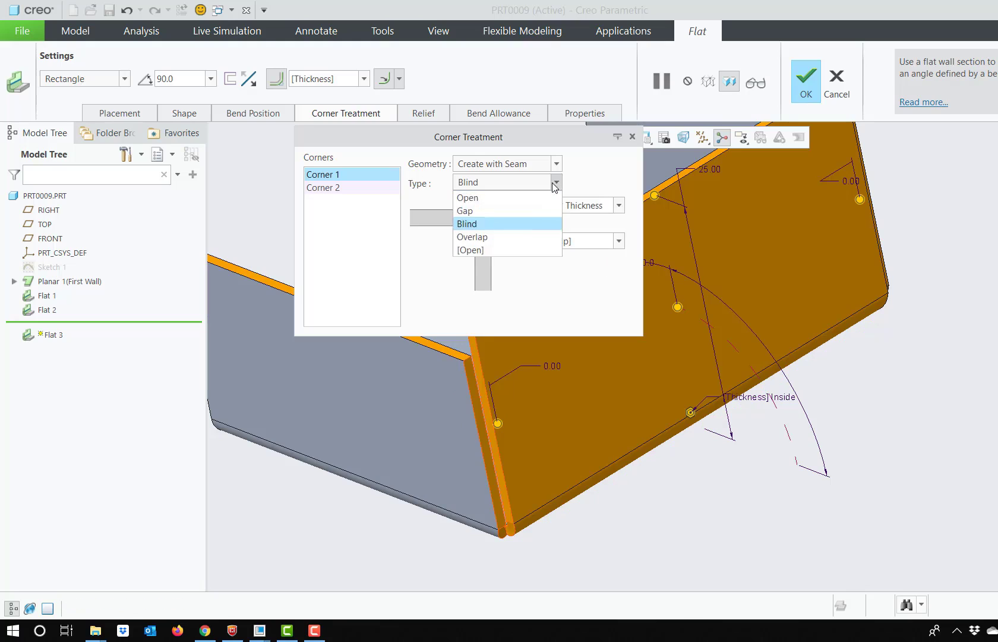
{"action": "left_click", "coordinate": [524, 237]}
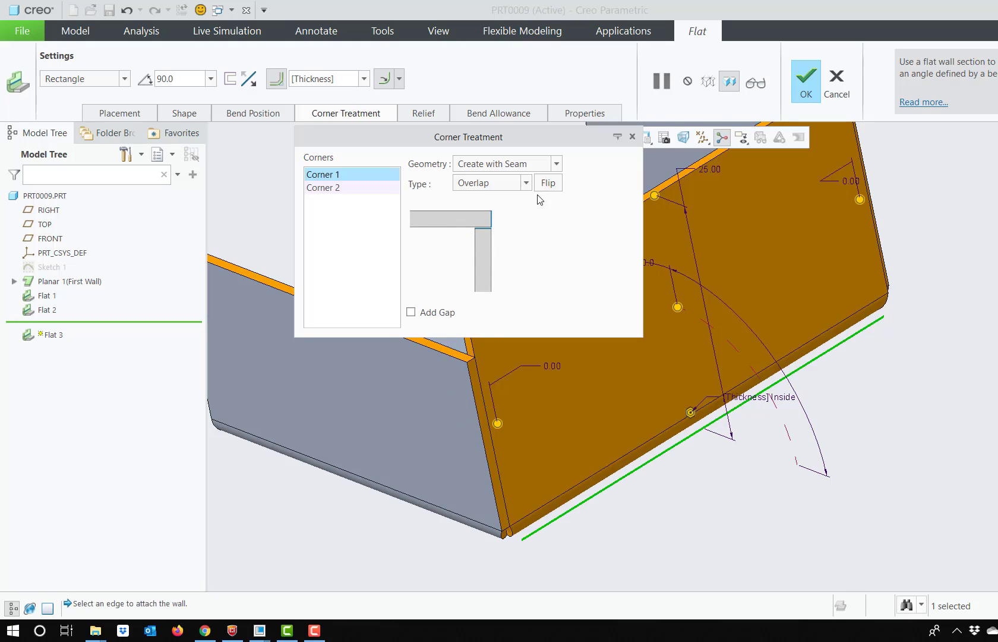
{"action": "left_click", "coordinate": [553, 187]}
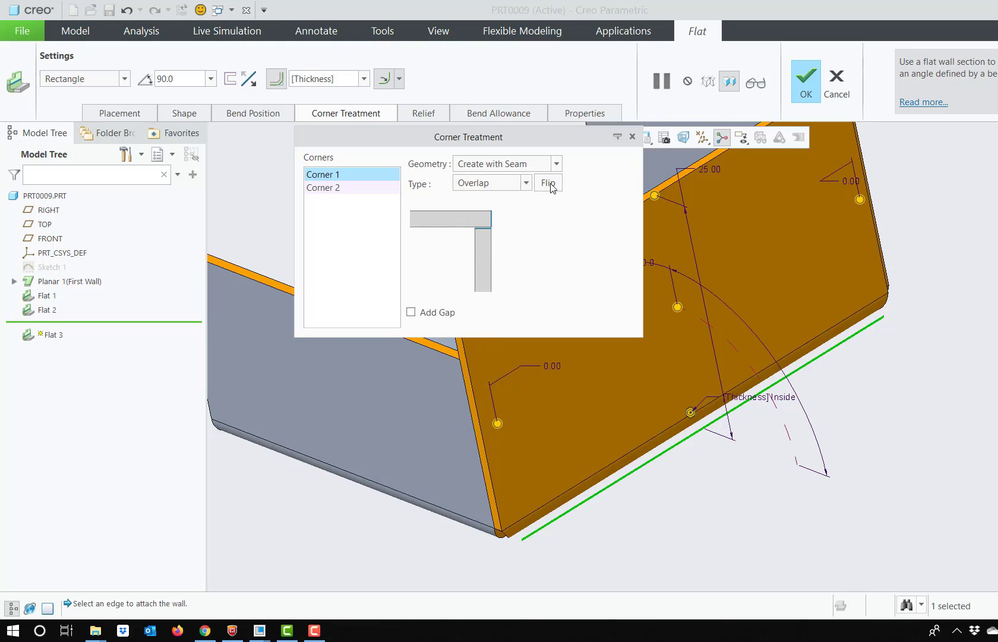
{"action": "left_click", "coordinate": [553, 189]}
{"action": "left_click", "coordinate": [553, 189]}
Try Rectangular bend relief for the new wall and change the type to Obround.
{"action": "left_click", "coordinate": [421, 114]}
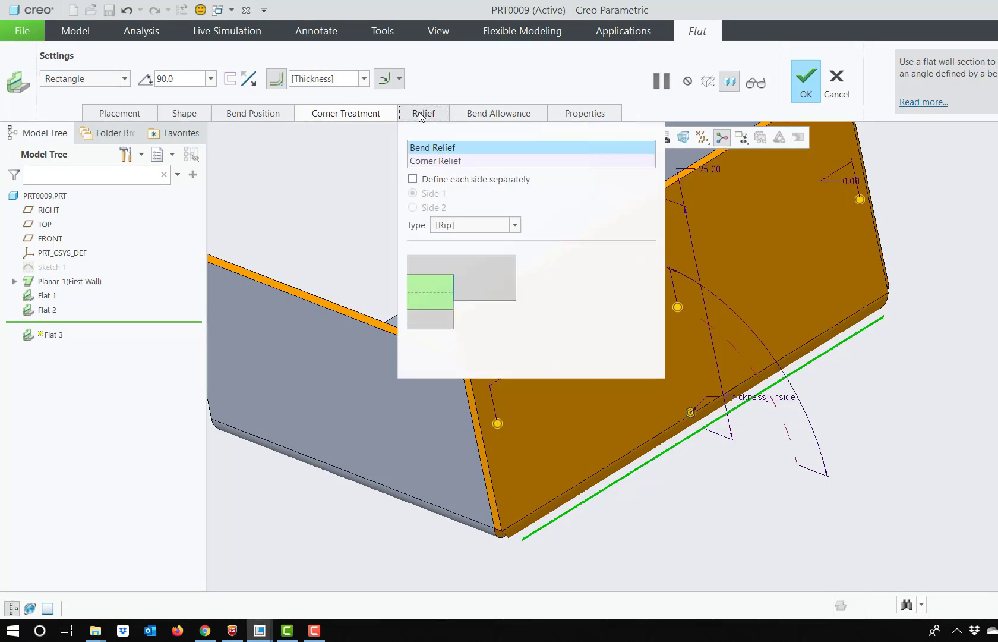
{"action": "left_click", "coordinate": [515, 226]}
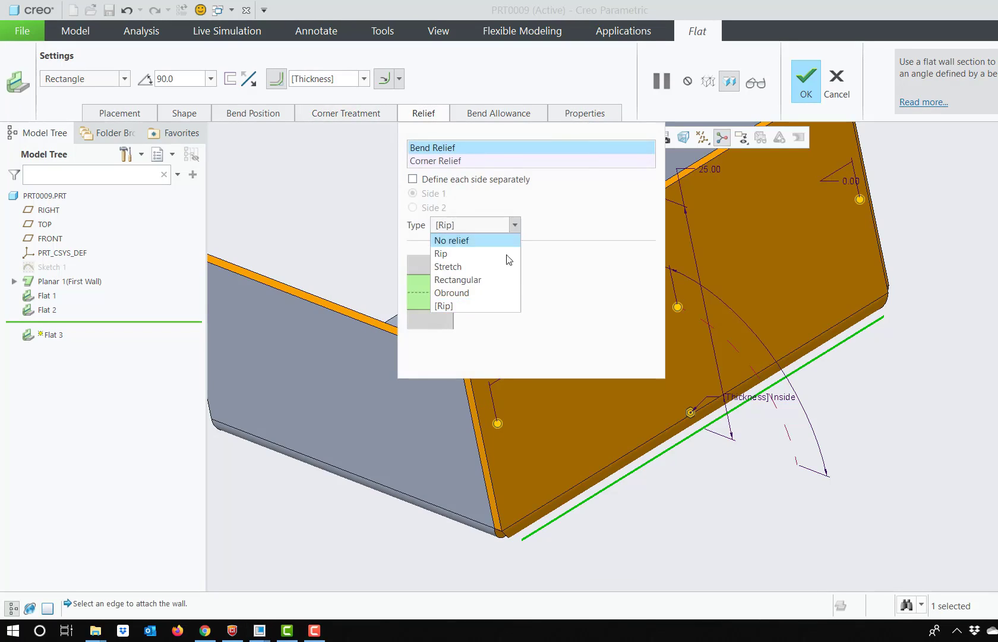
{"action": "left_click", "coordinate": [458, 280]}
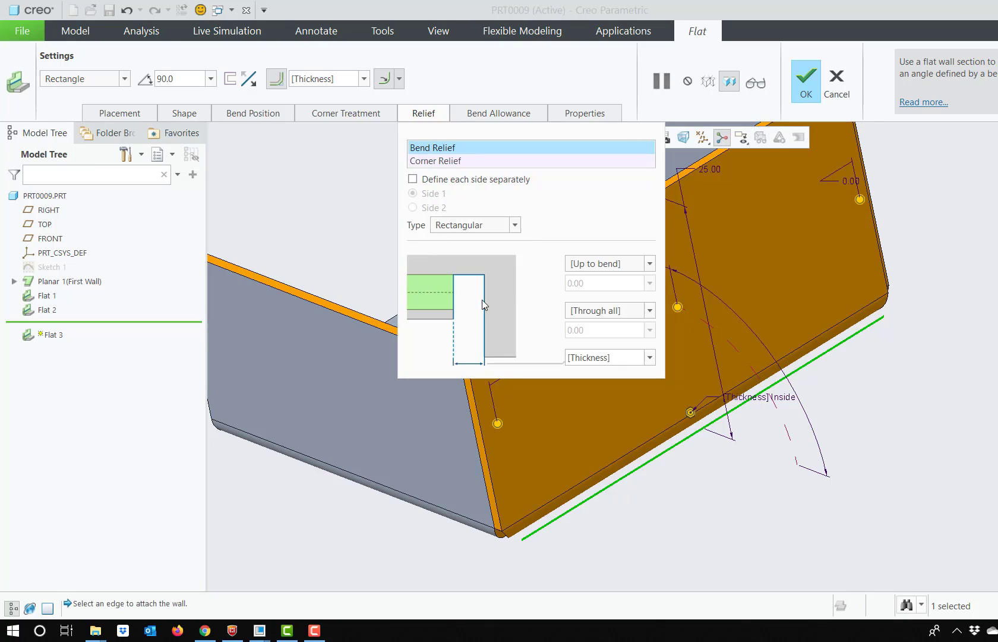
{"action": "left_click", "coordinate": [515, 225]}
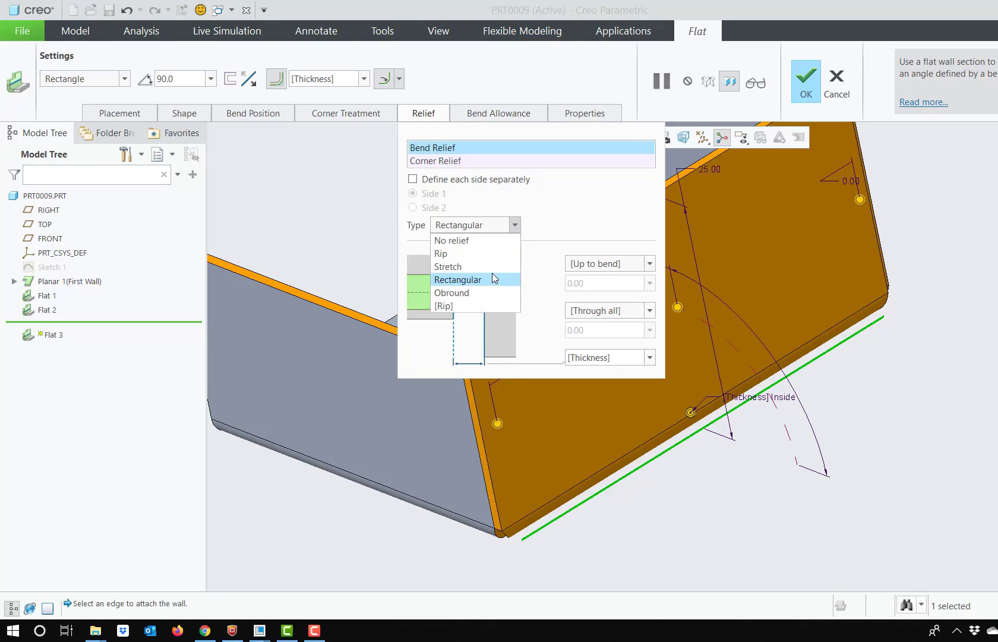
{"action": "left_click", "coordinate": [485, 292]}
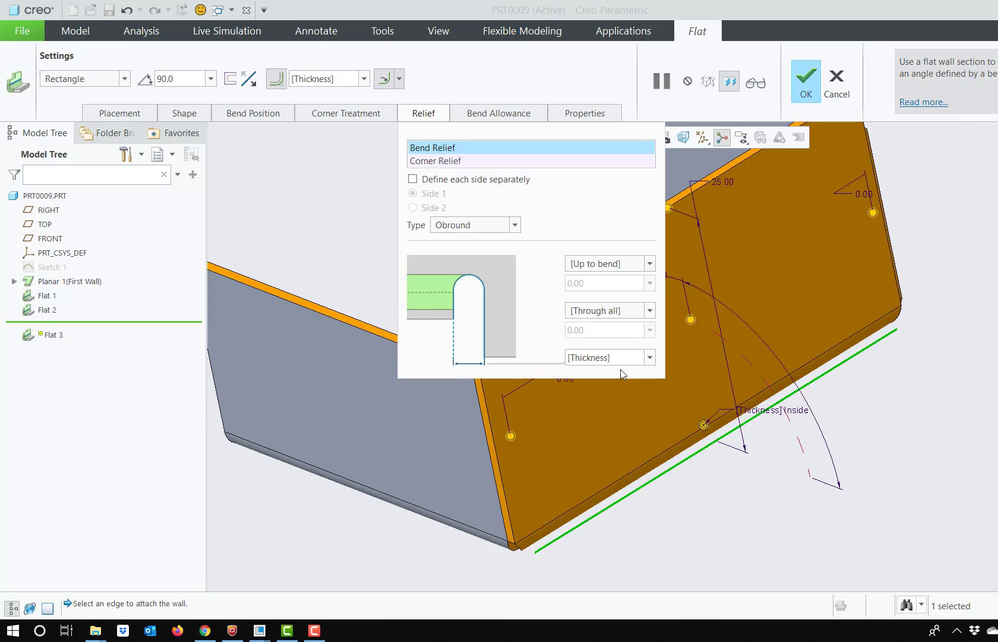
Set the new flat wall's corner relief type to Circular, with the relief origin at the corner point.
{"action": "left_click", "coordinate": [494, 161]}
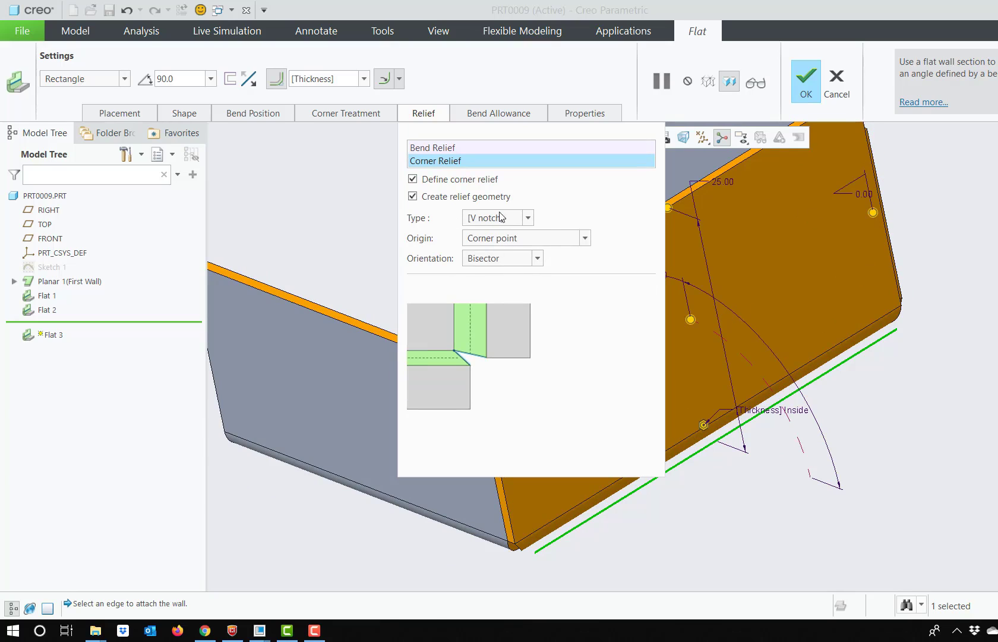
{"action": "left_click", "coordinate": [552, 239]}
{"action": "left_click", "coordinate": [557, 239]}
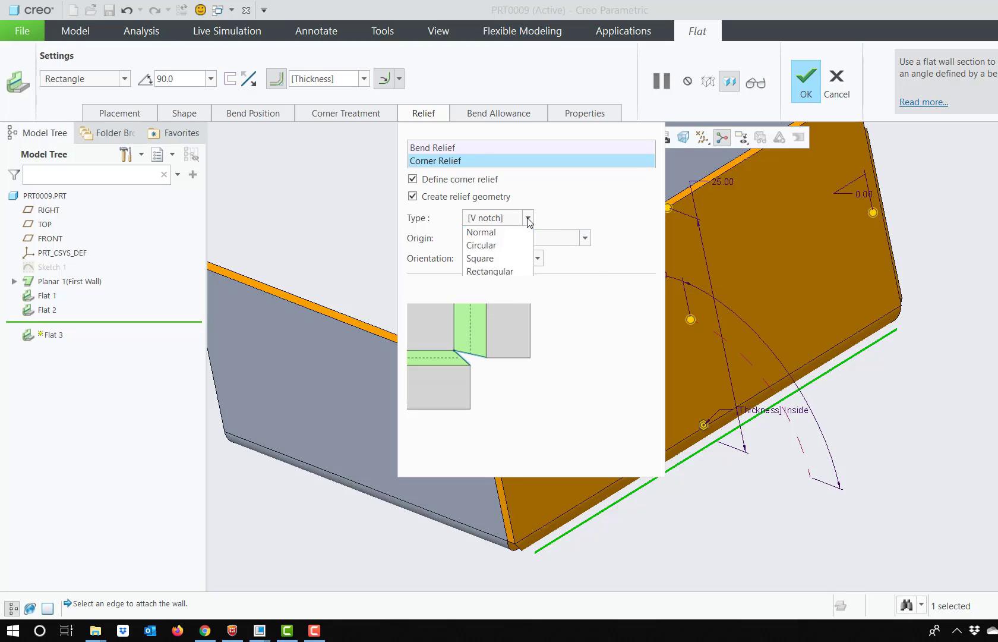
{"action": "left_click", "coordinate": [528, 218]}
{"action": "left_click", "coordinate": [510, 282]}
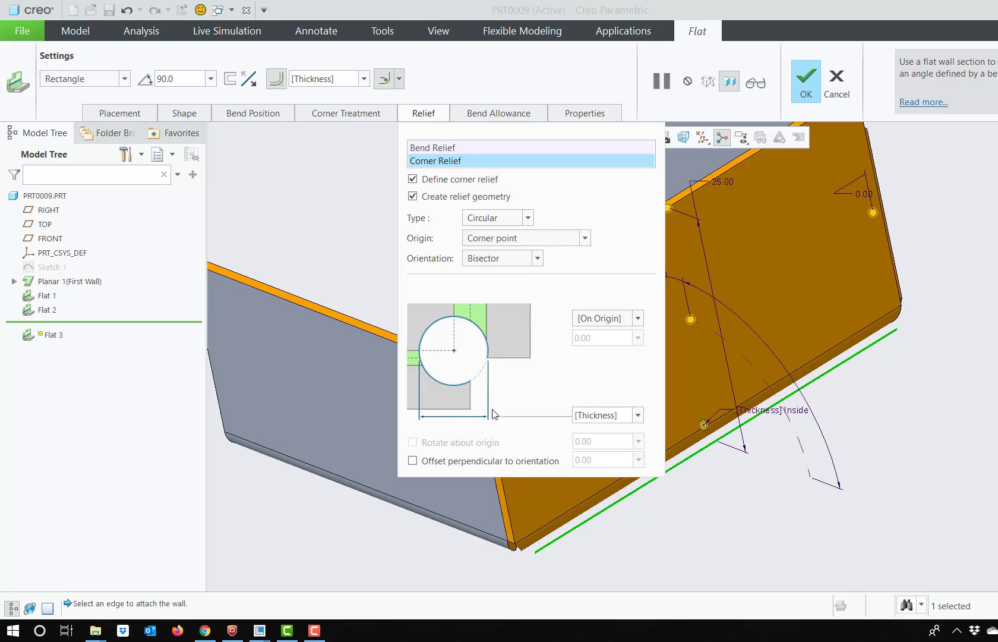
Set the circular corner relief's diameter to 2.0 * Thickness and complete the flat wall.
{"action": "left_click", "coordinate": [638, 319]}
{"action": "left_click", "coordinate": [638, 320]}
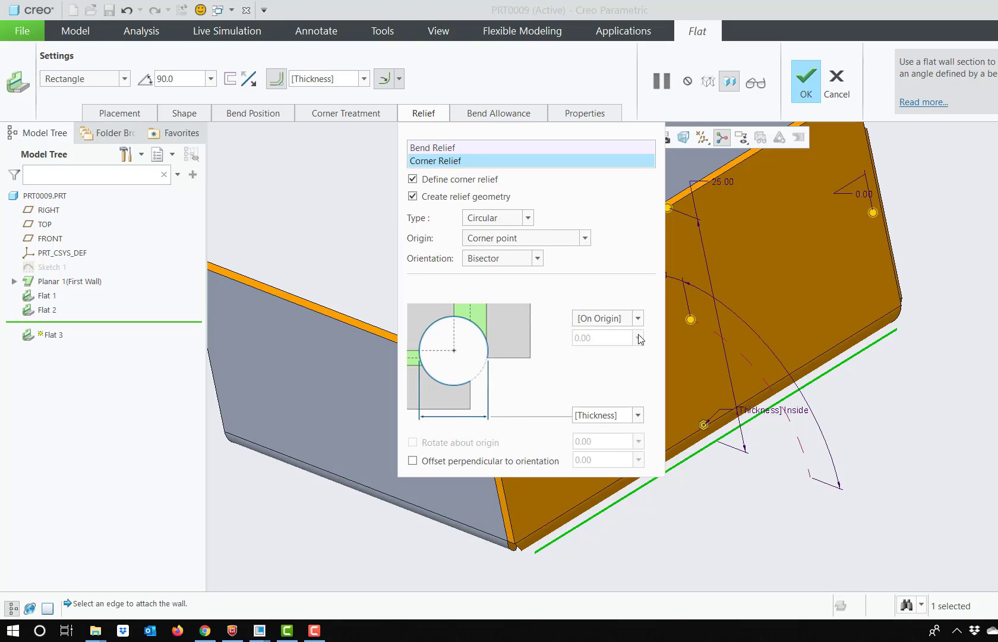
{"action": "left_click", "coordinate": [638, 414]}
{"action": "left_click", "coordinate": [625, 456]}
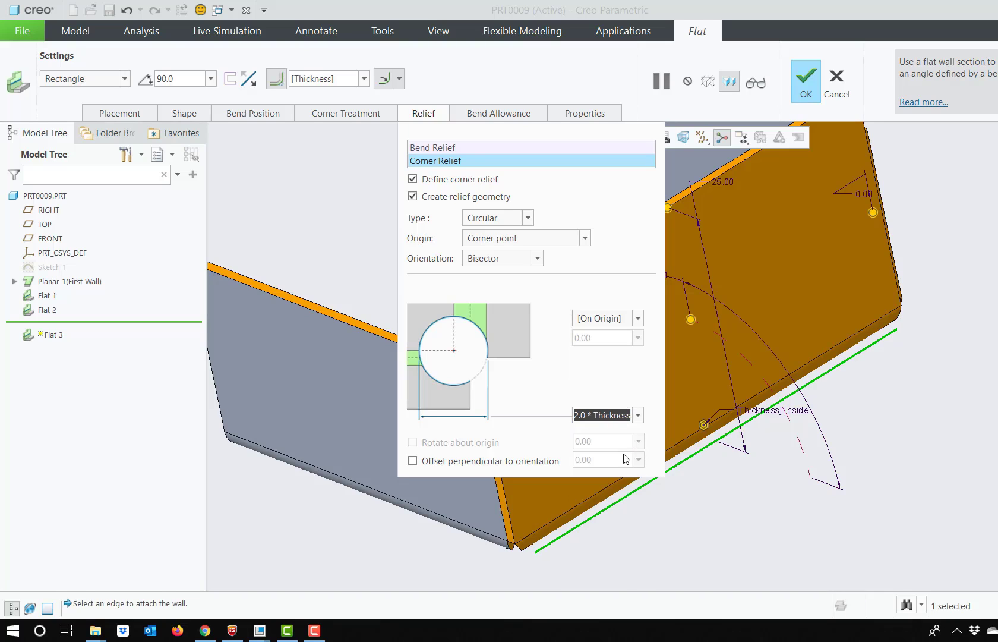
{"action": "left_click", "coordinate": [799, 86]}
Examine the finished flat walls and the relieved corner where they meet.
{"action": "middle_click_drag", "start_coordinate": [564, 439], "coordinate": [560, 343]}
{"action": "scroll", "coordinate": [546, 316], "scroll_direction": "up", "scroll_amount": 5}
{"action": "scroll", "coordinate": [563, 322], "scroll_direction": "down", "scroll_amount": 3}
{"action": "scroll", "coordinate": [560, 328], "scroll_direction": "down", "scroll_amount": 3}
{"action": "middle_click_drag", "start_coordinate": [548, 291], "coordinate": [561, 318]}
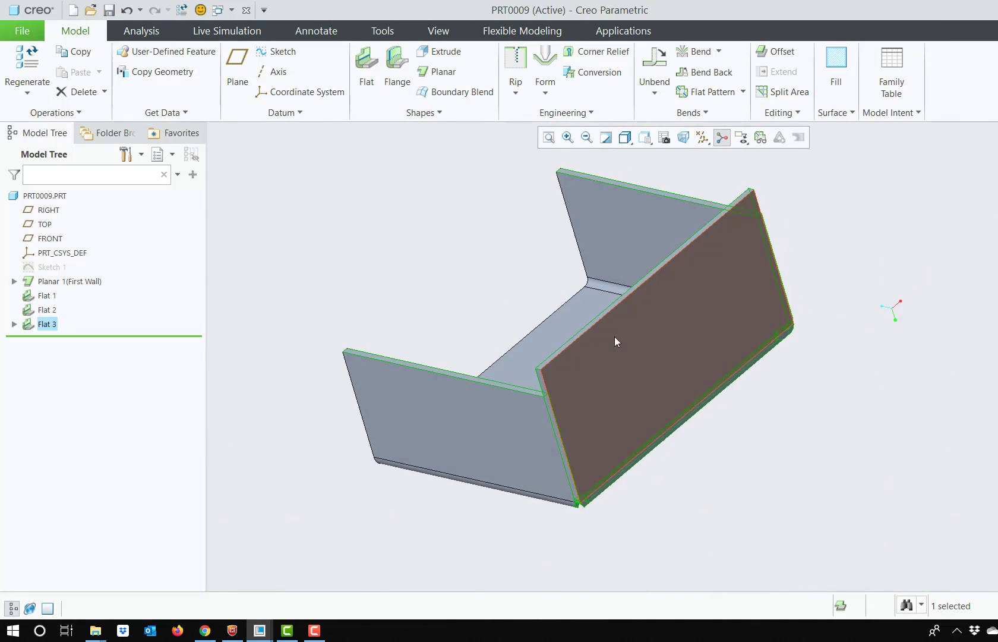
{"action": "left_click", "coordinate": [503, 412]}
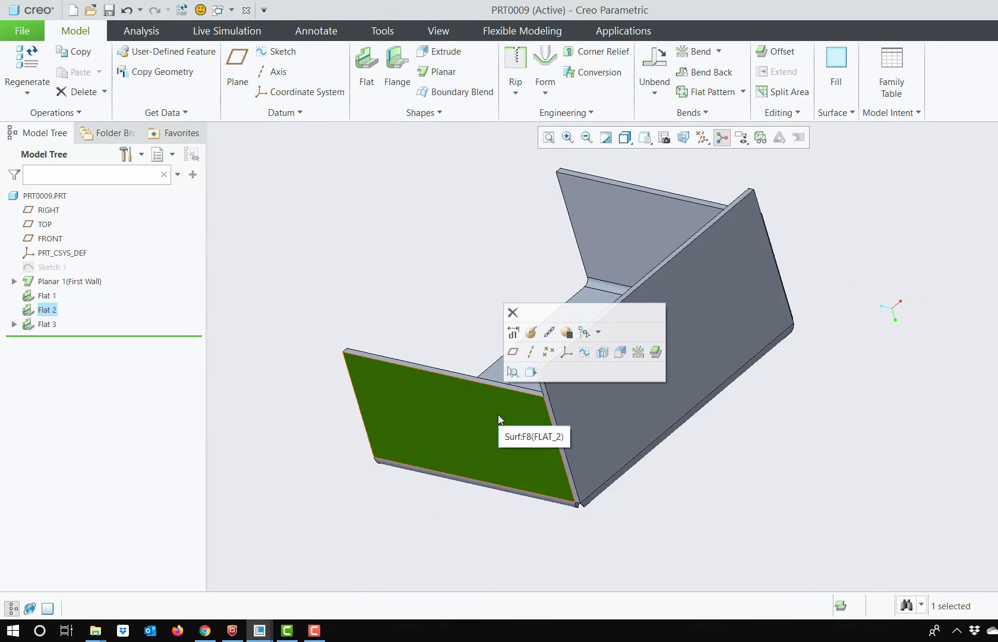
{"action": "left_click", "coordinate": [534, 286]}
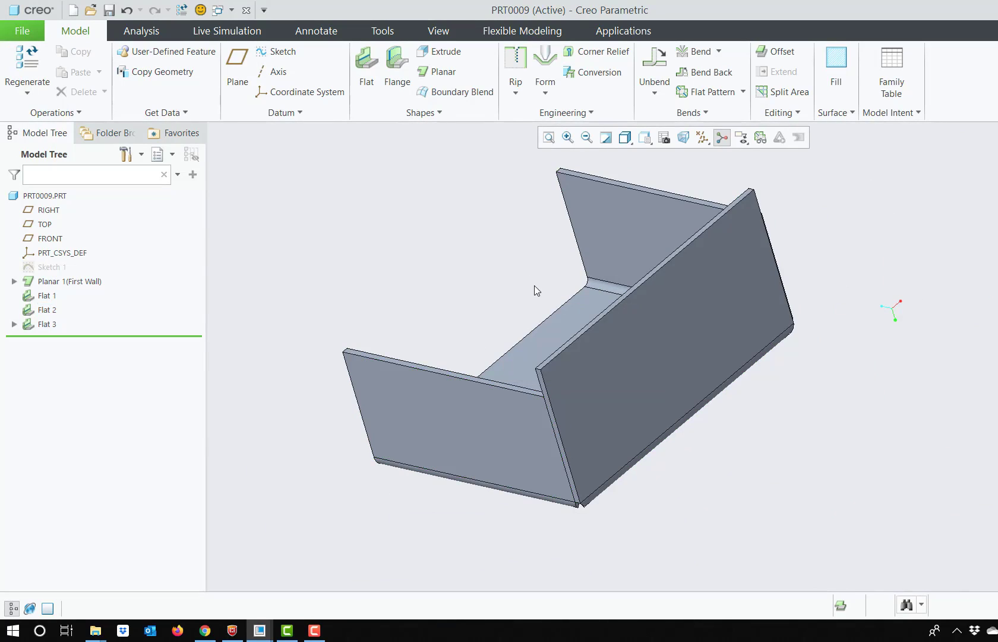
{"action": "scroll", "coordinate": [534, 285], "scroll_direction": "down", "scroll_amount": 1}
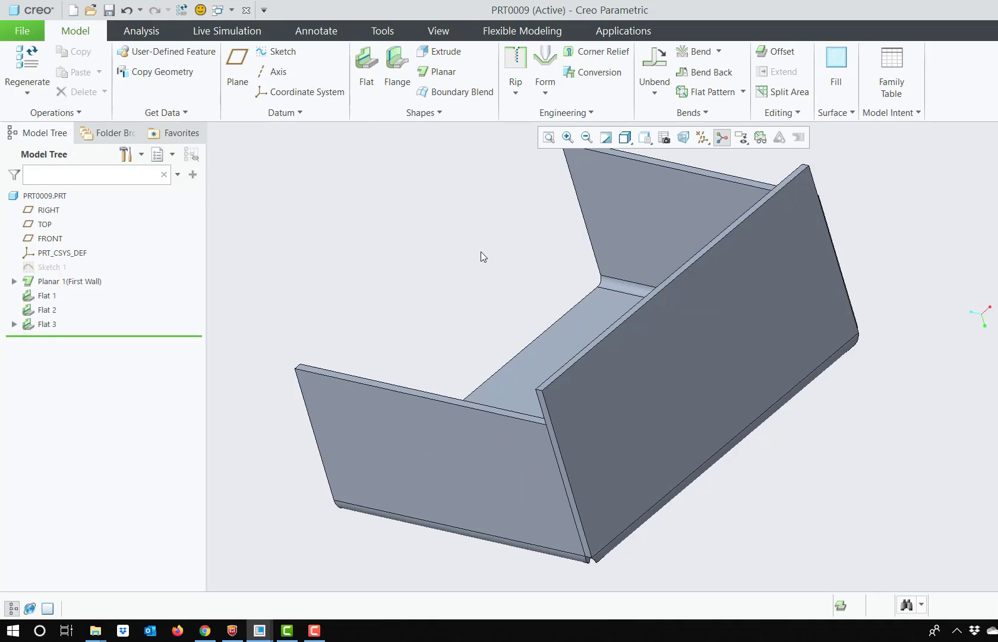
{"action": "scroll", "coordinate": [529, 245], "scroll_direction": "down", "scroll_amount": 2}
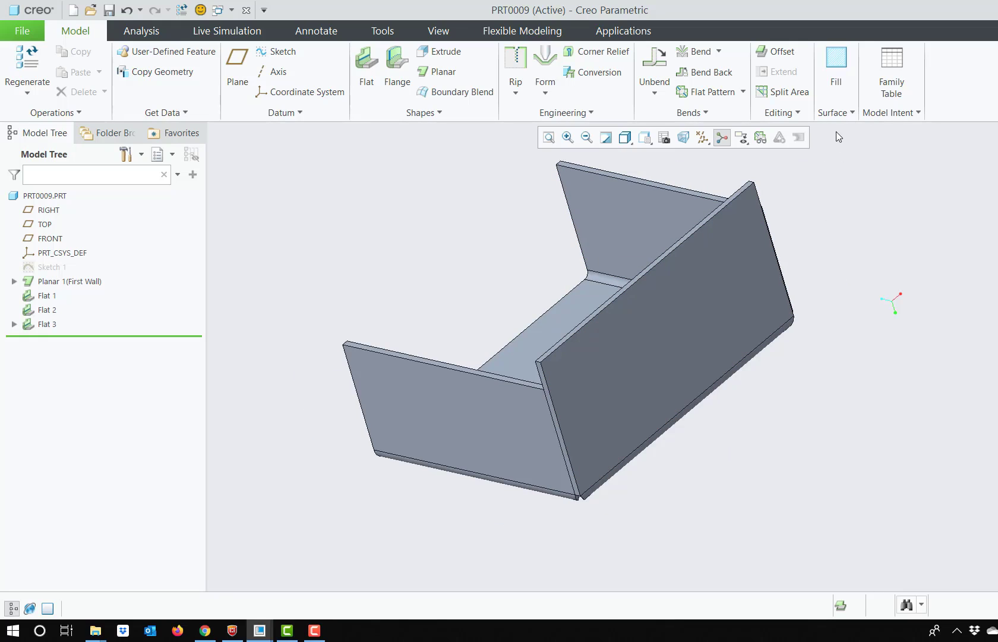
Start the Merge Walls tool and review its reference, option and property settings.
{"action": "left_click", "coordinate": [790, 115]}
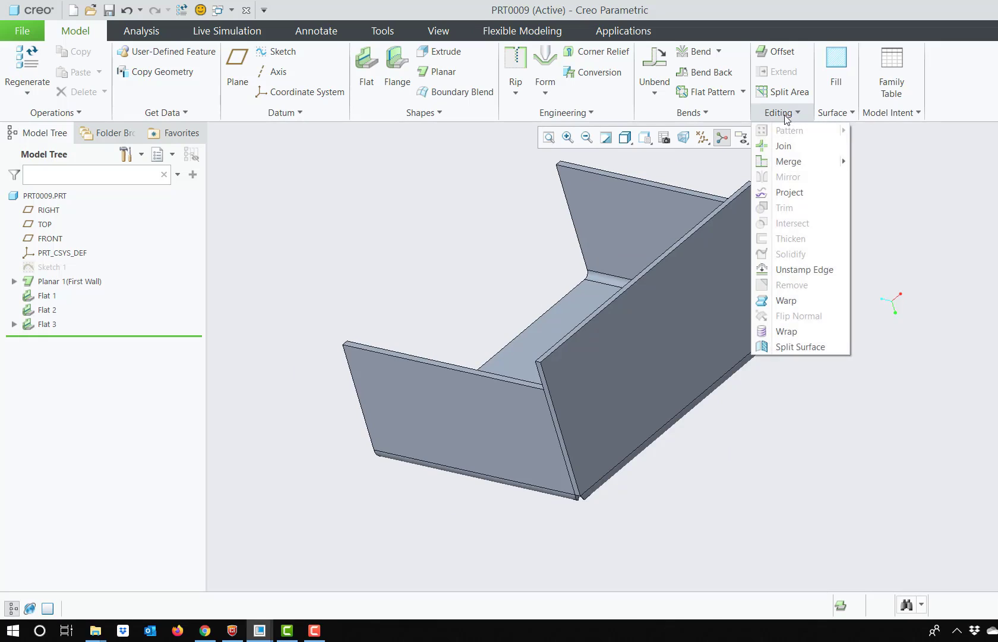
{"action": "mouse_move", "coordinate": [792, 161]}
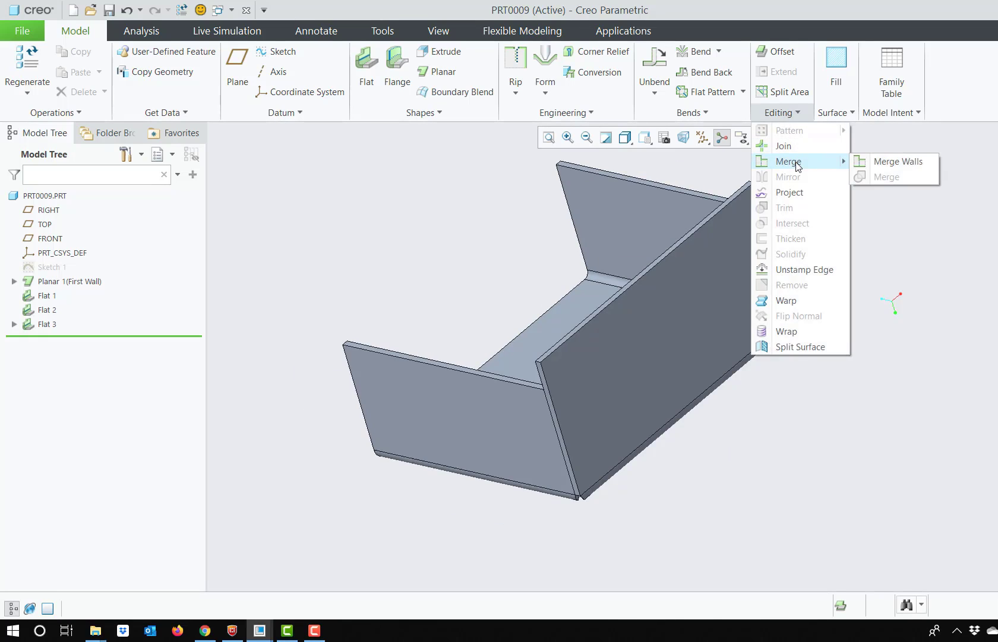
{"action": "left_click", "coordinate": [900, 169]}
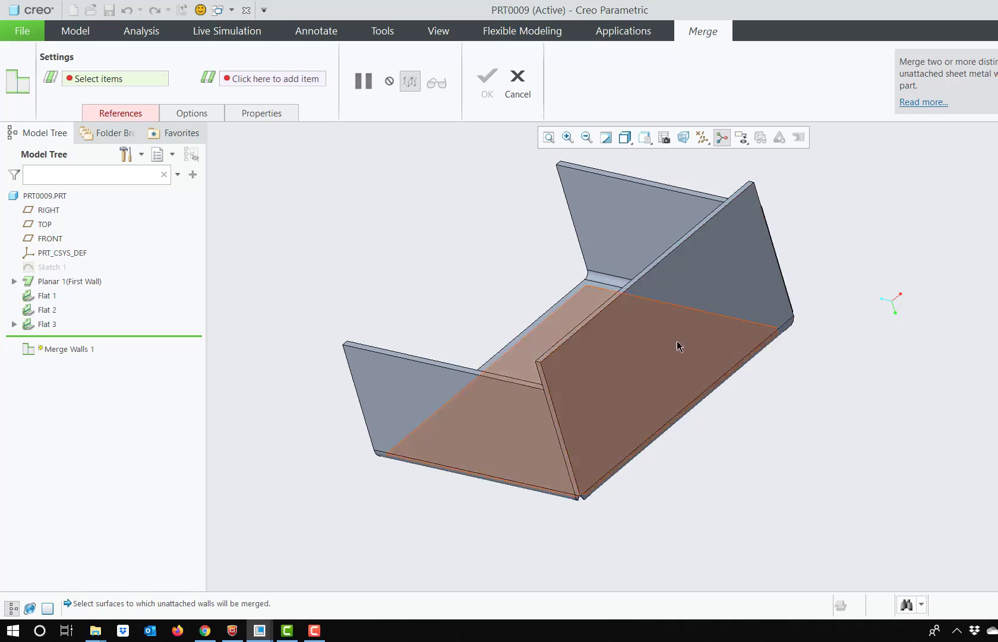
{"action": "left_click", "coordinate": [137, 113]}
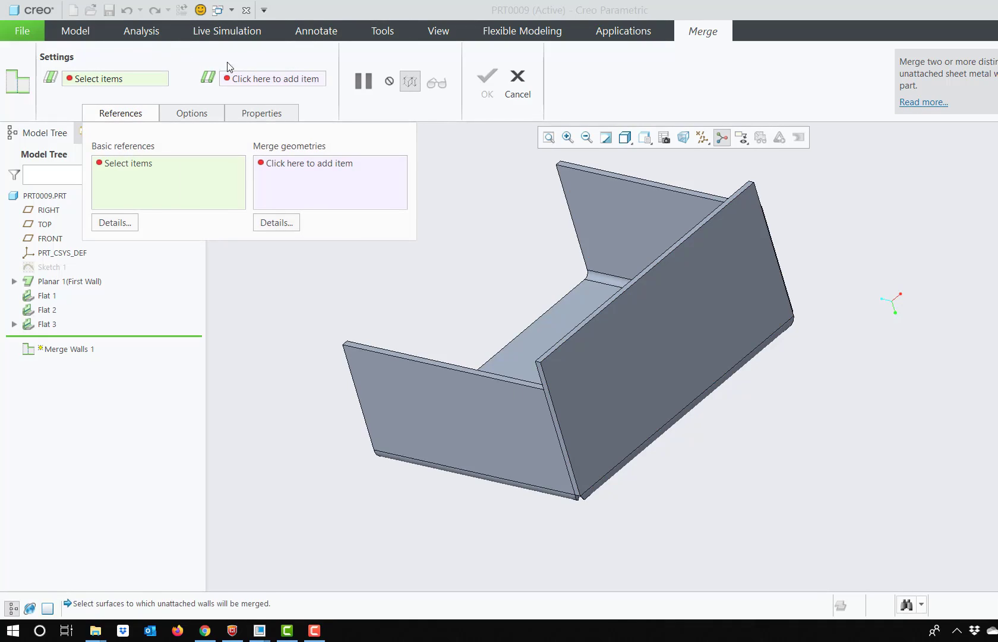
{"action": "left_click", "coordinate": [190, 113]}
{"action": "left_click", "coordinate": [257, 113]}
{"action": "left_click", "coordinate": [184, 113]}
{"action": "left_click", "coordinate": [143, 113]}
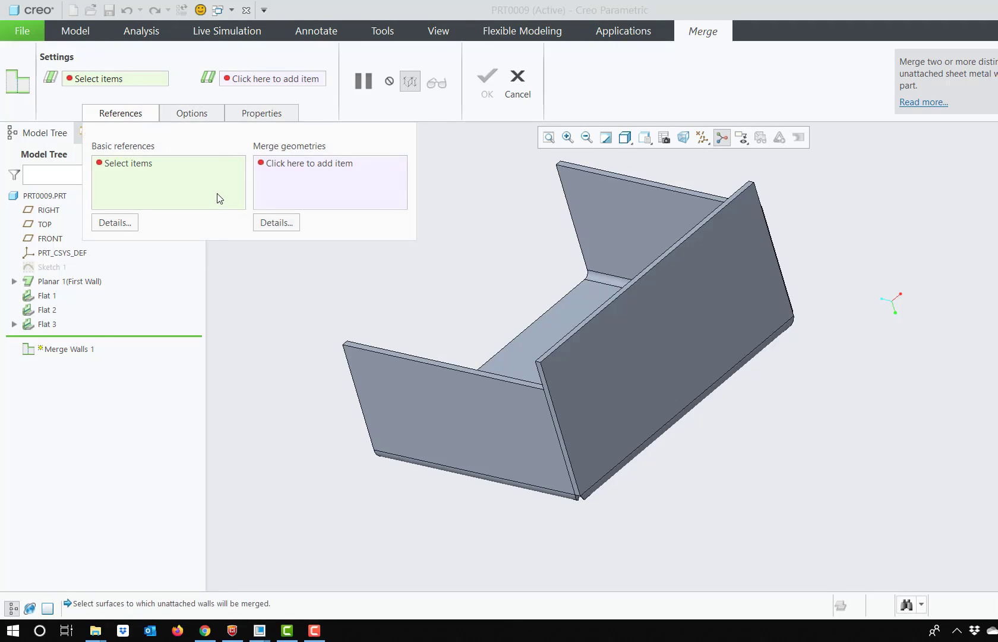